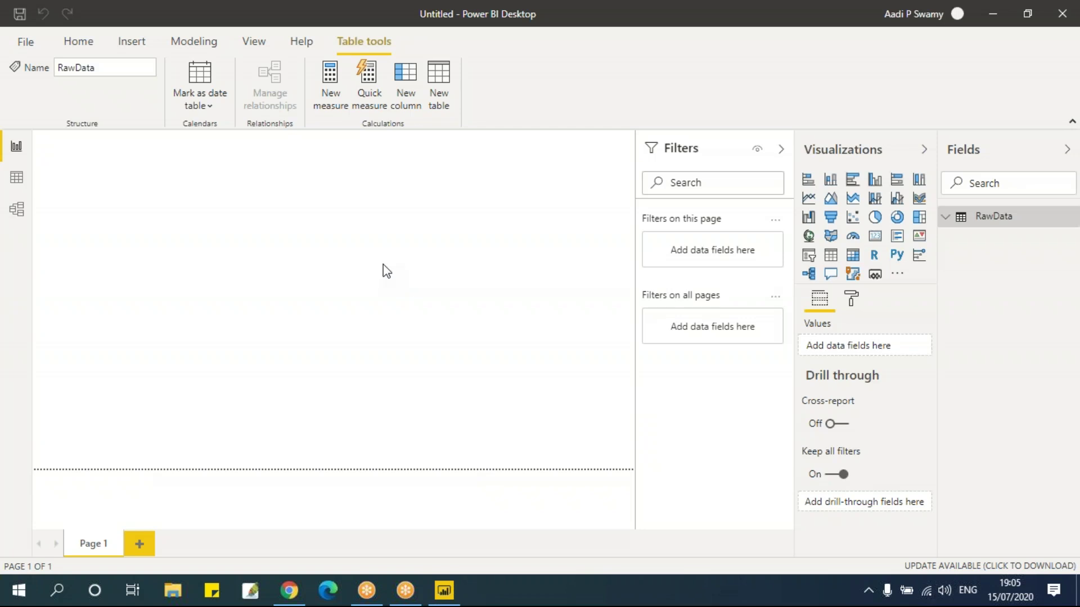
Open the RawData table for transformation in the Power Query Editor.
left_click(84, 42)
left_click(384, 106)
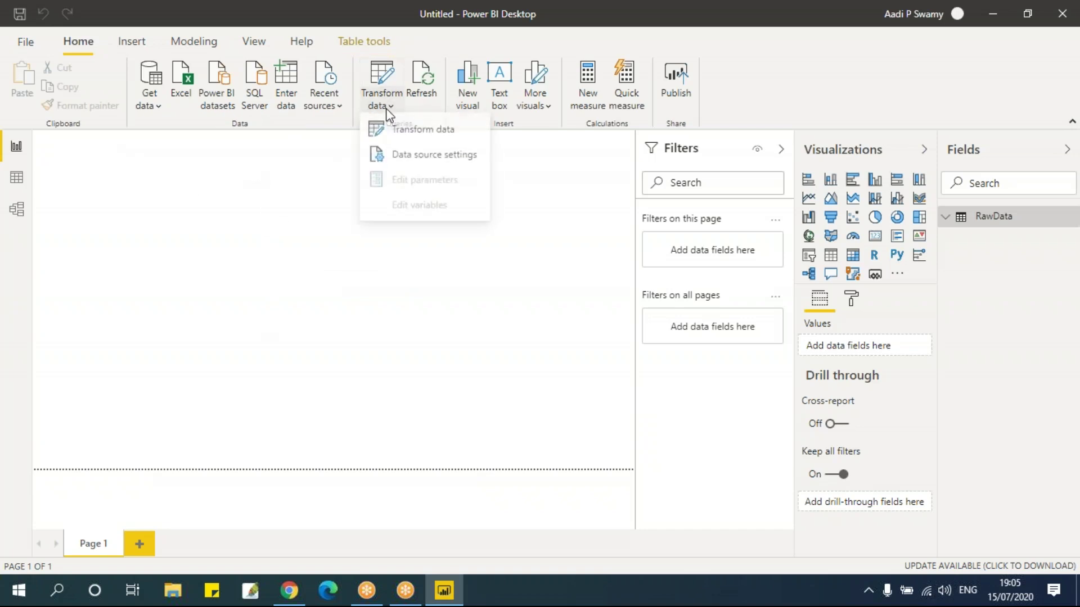
left_click(419, 133)
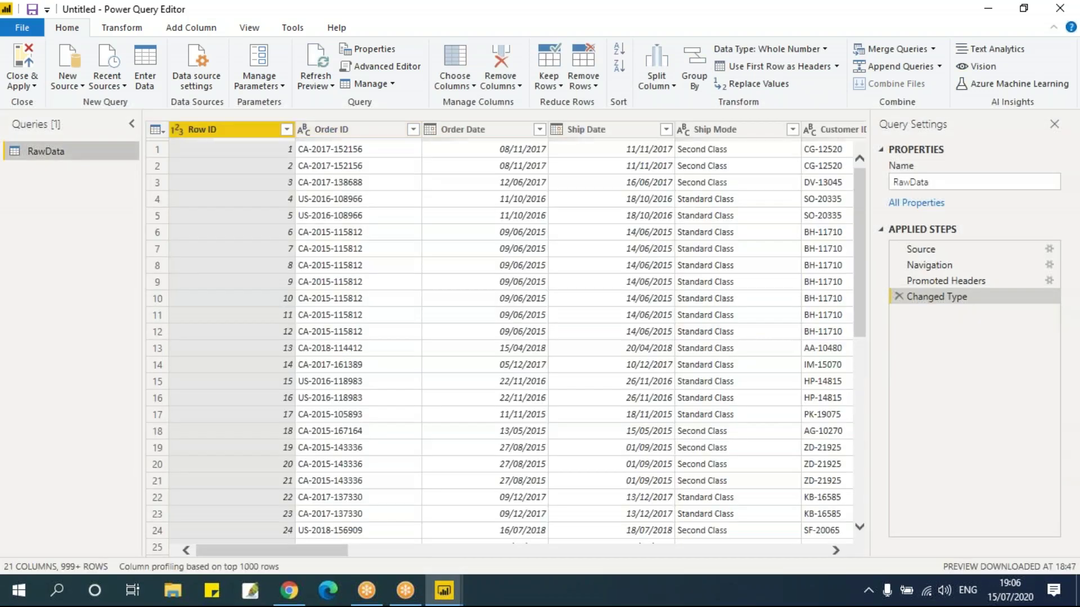
Filter the Region column of the RawData query to keep only the East and West rows.
left_click_drag(340, 550, 596, 557)
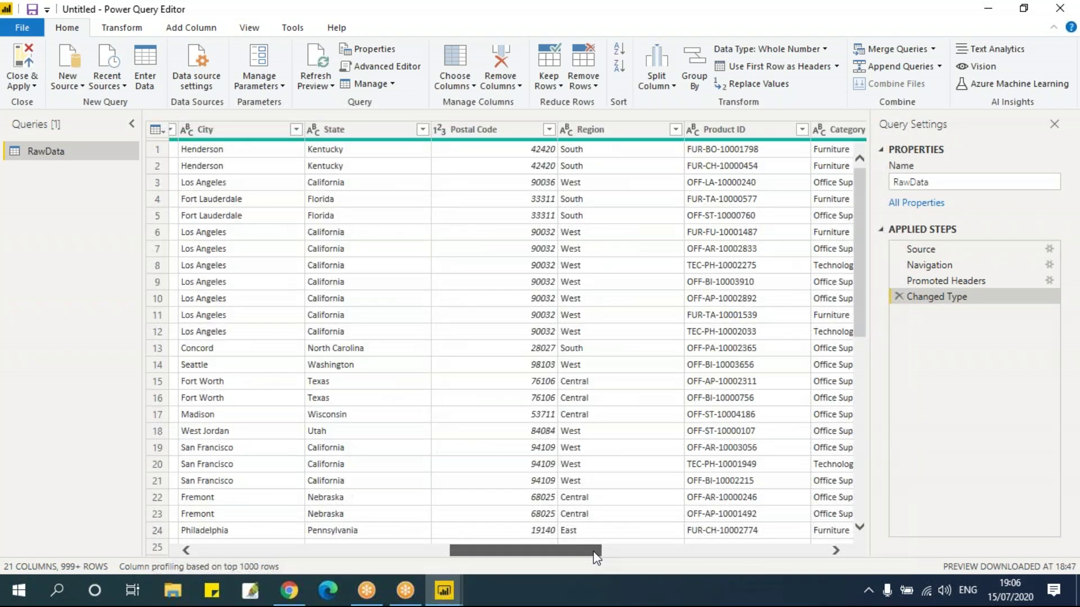
left_click(675, 131)
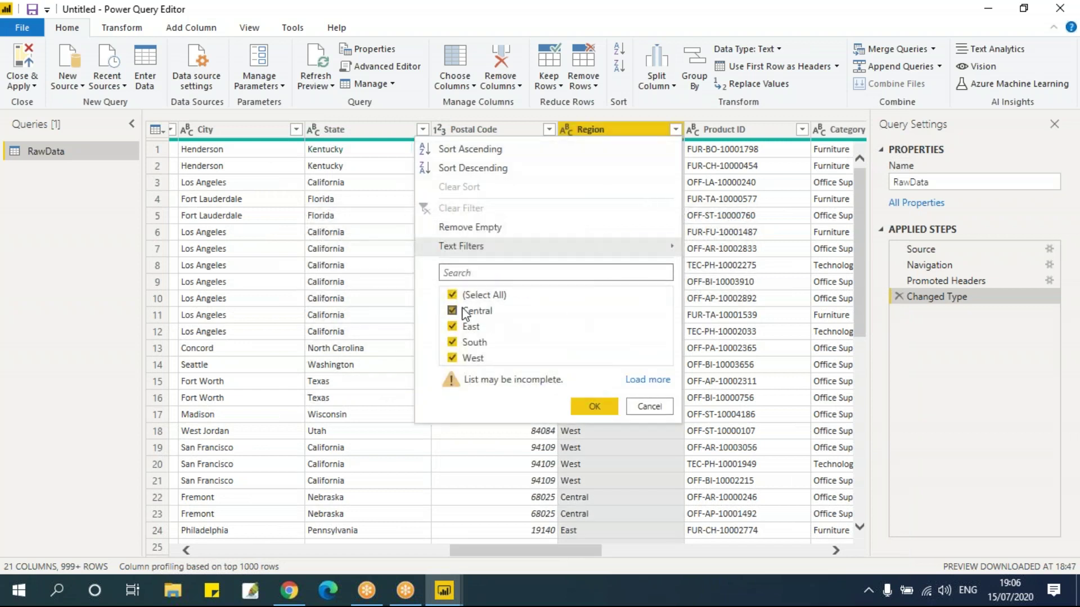
left_click(452, 295)
left_click(452, 327)
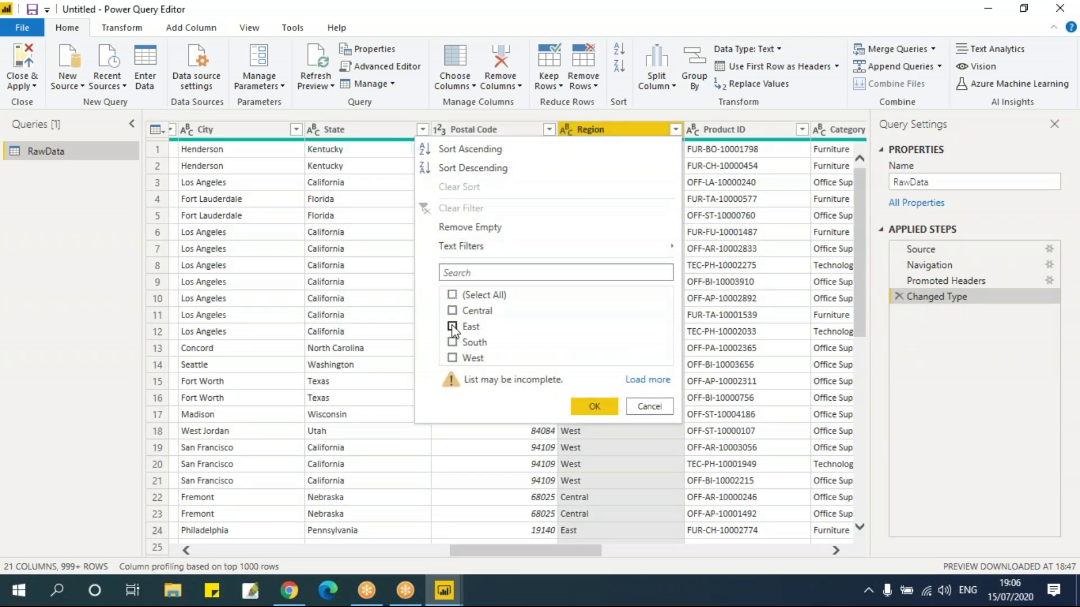
left_click(452, 358)
left_click(594, 406)
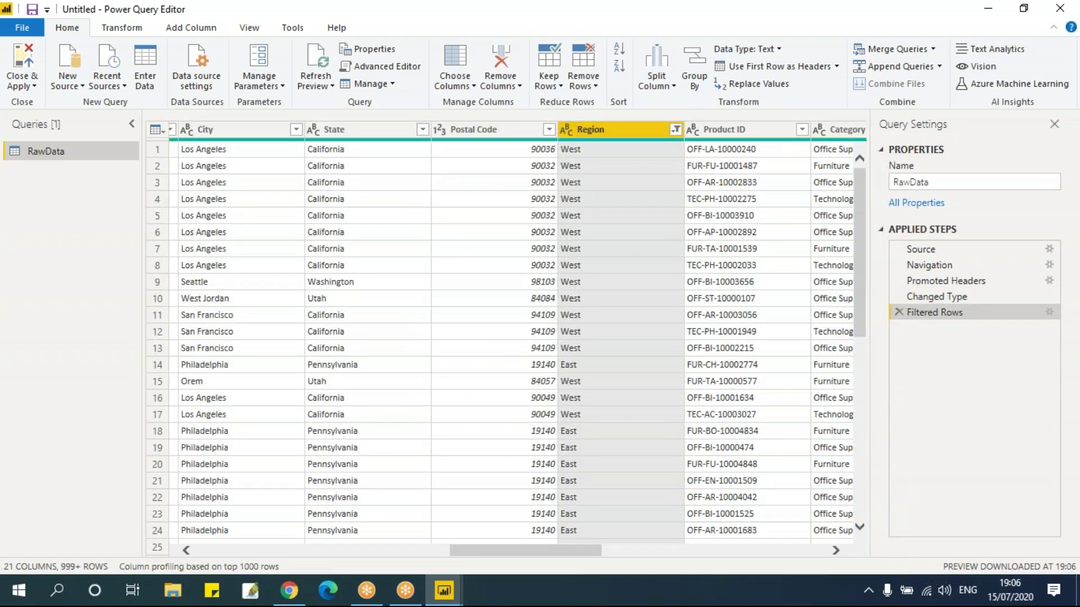
Filter the Sales column to keep only rows greater than or equal to 1000.
left_click_drag(498, 552, 756, 560)
left_click(464, 130)
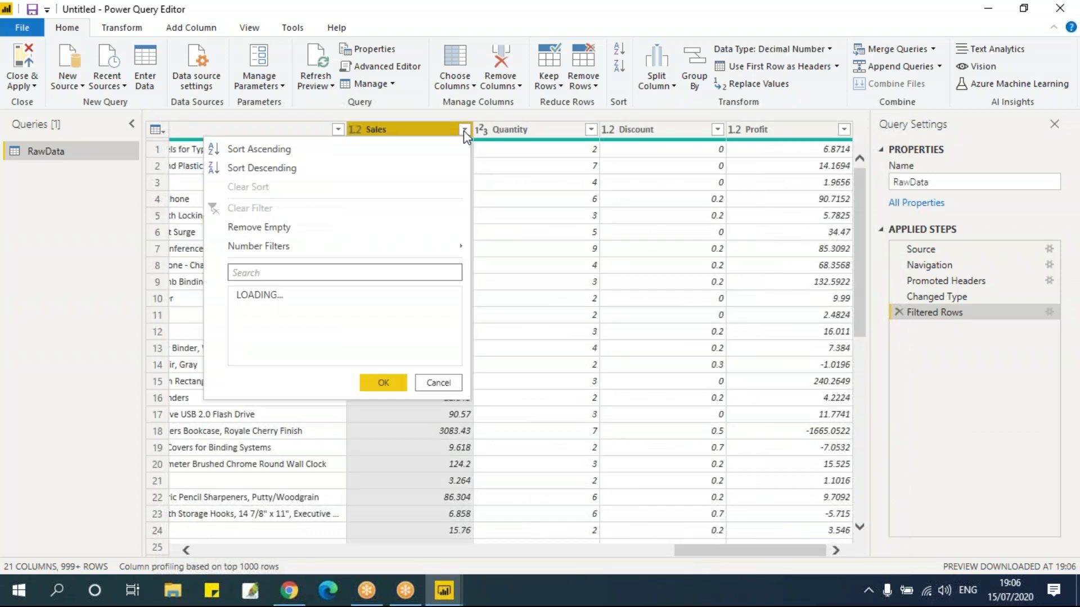
mouse_move(455, 323)
left_mouse_down()
mouse_move(460, 509)
mouse_move(455, 309)
left_mouse_up()
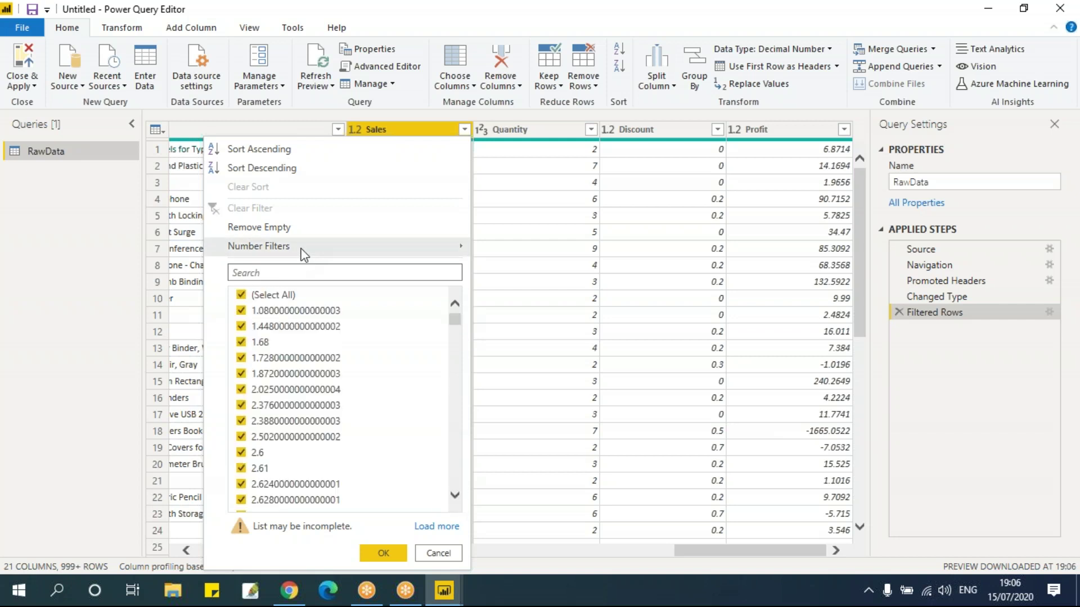
mouse_move(301, 248)
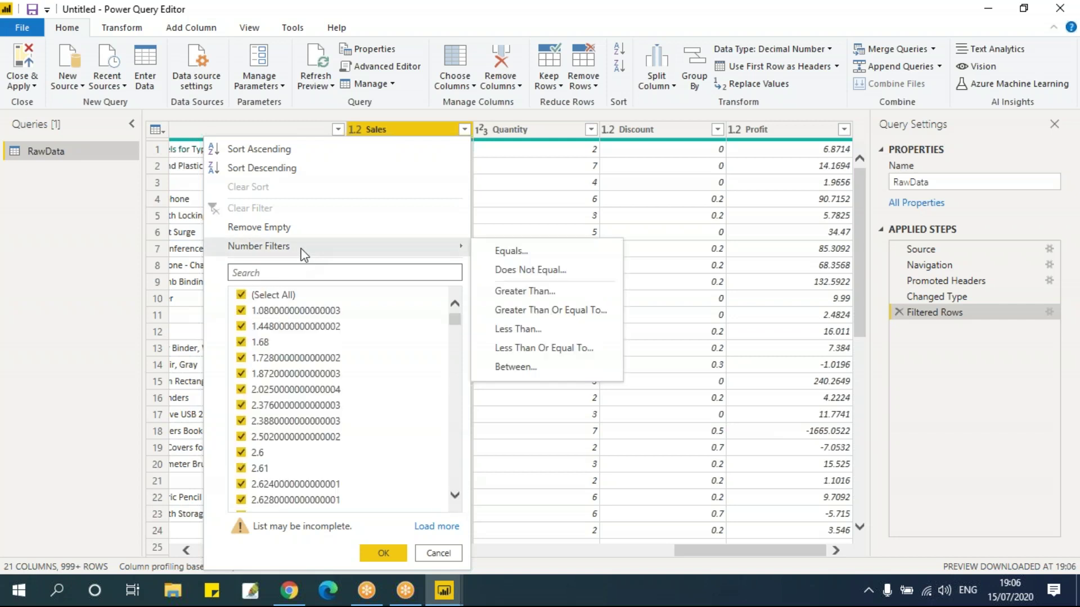
left_click(543, 310)
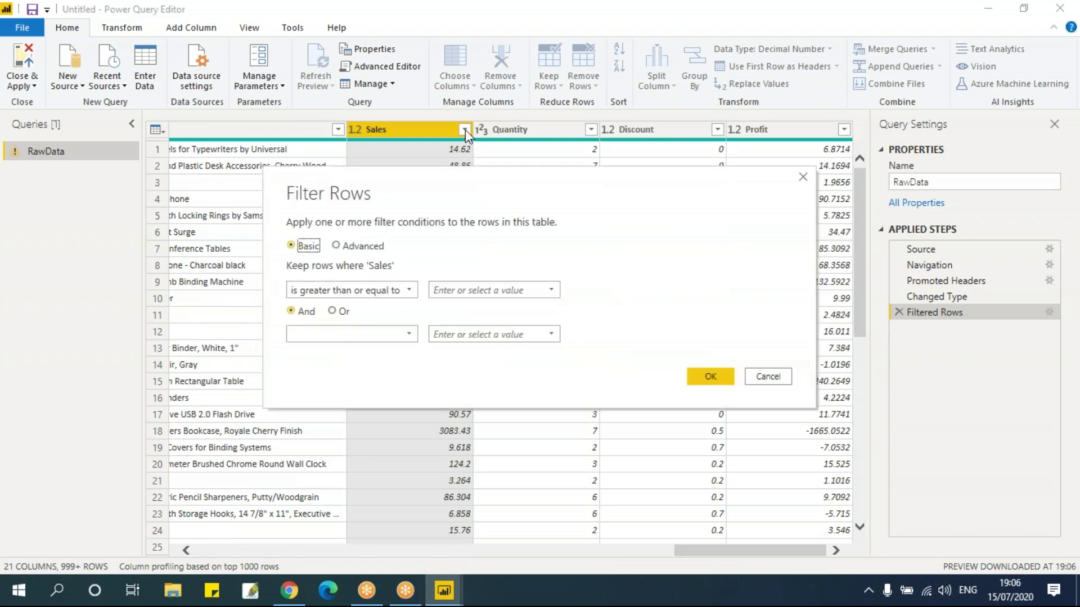
left_click(349, 336)
left_click(354, 334)
left_click(444, 290)
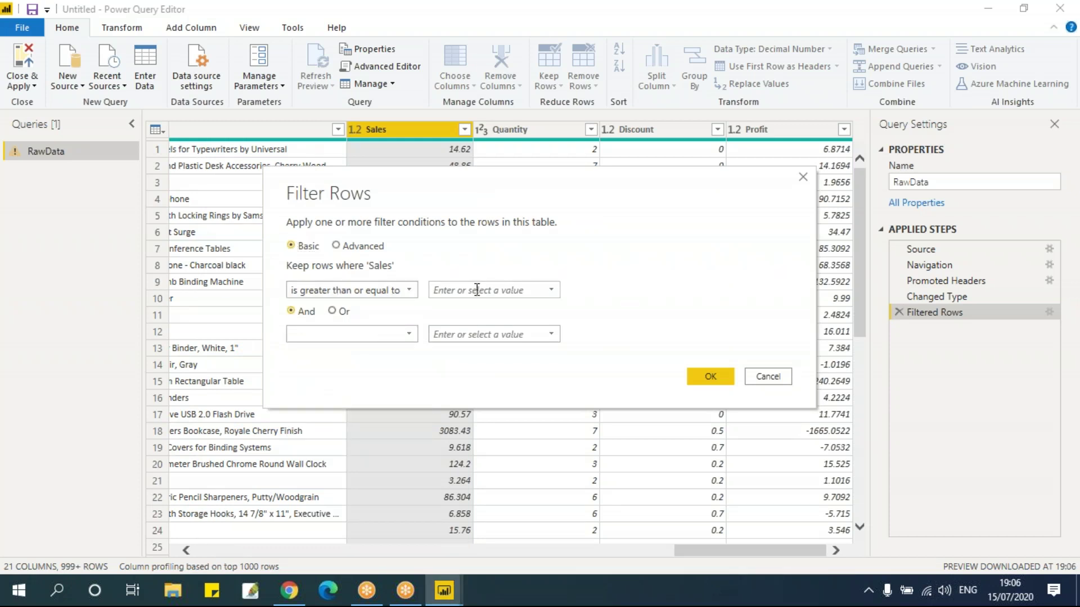
type("1000")
left_click(710, 376)
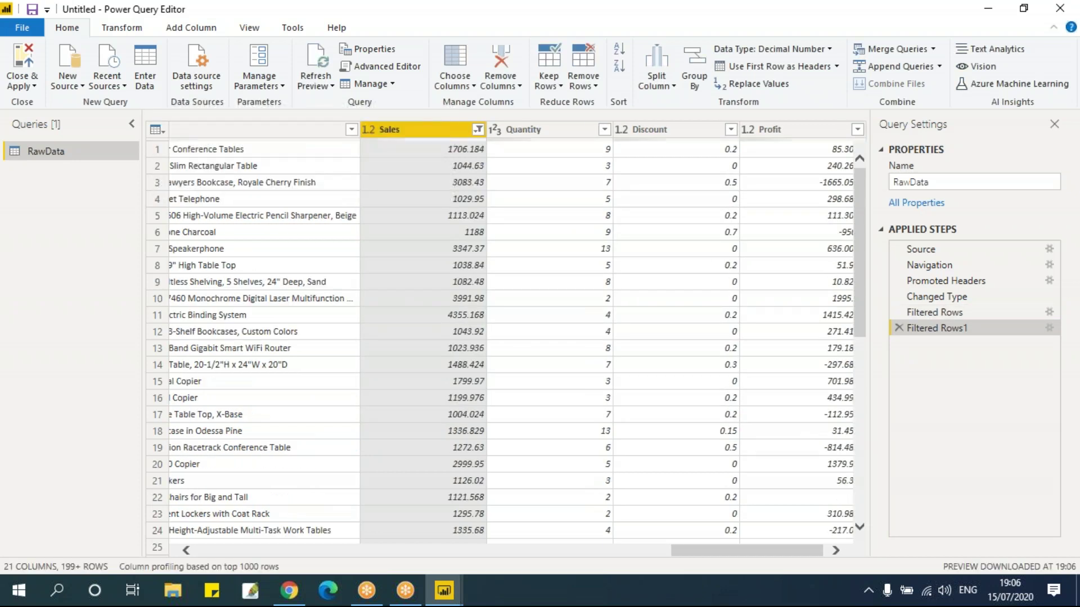
Check the values available in the Region filter and the entries of the Sales column in the filtered query.
left_click_drag(680, 549, 522, 538)
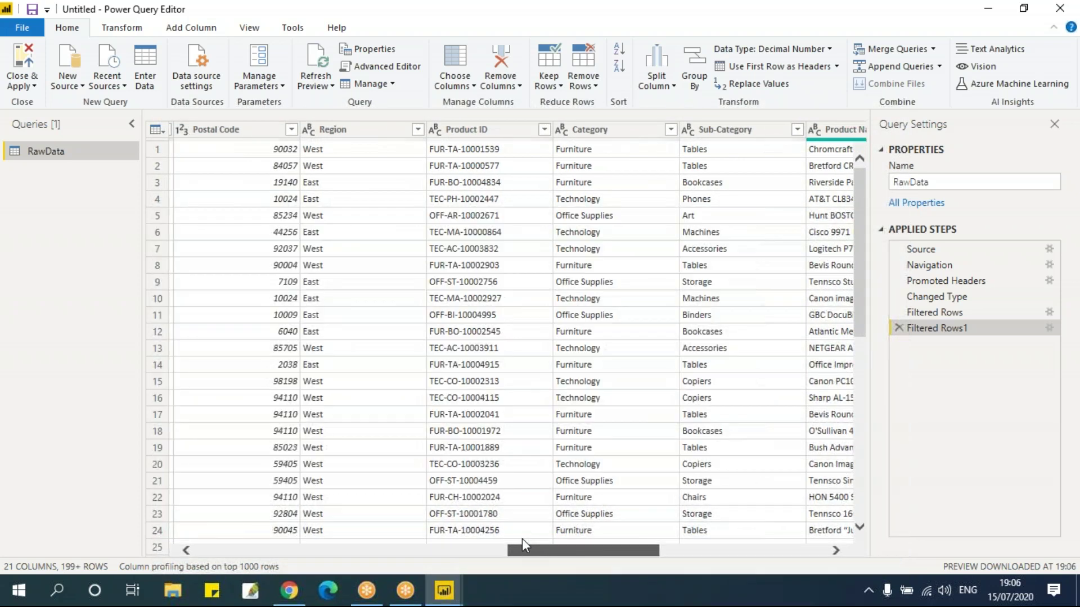
left_click(418, 130)
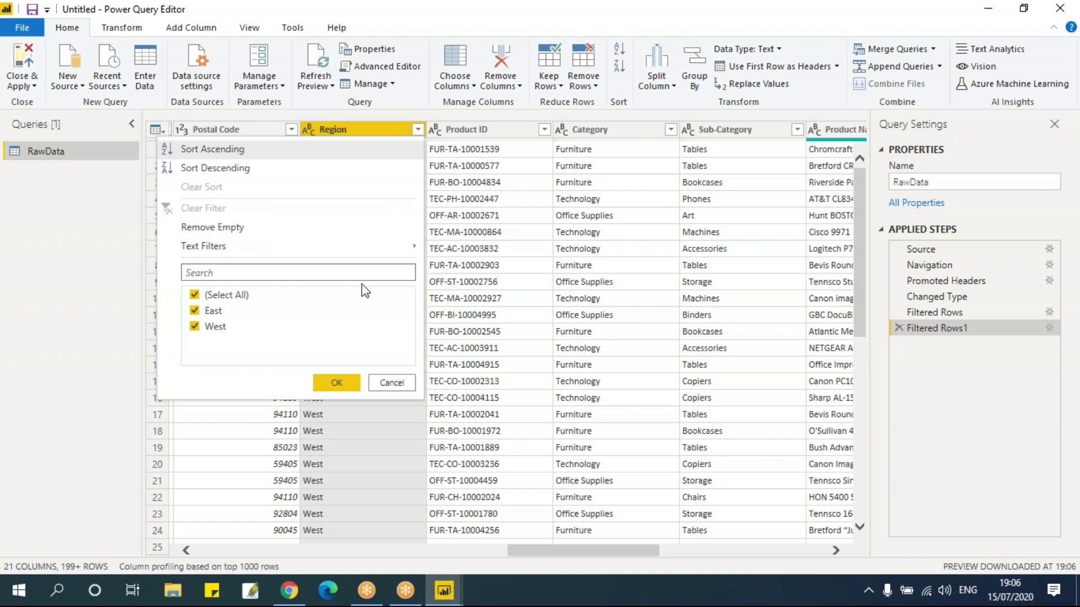
left_click(392, 383)
left_click_drag(556, 552, 795, 552)
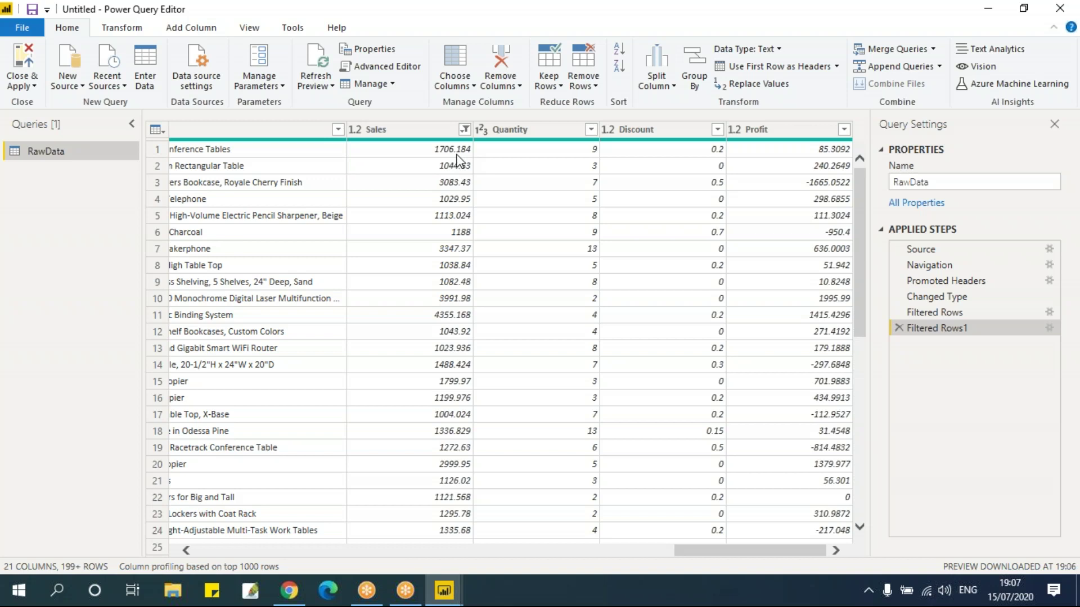
Apply the query changes without closing the query editor and switch to the Power BI Desktop report window.
left_click(23, 87)
left_click(43, 121)
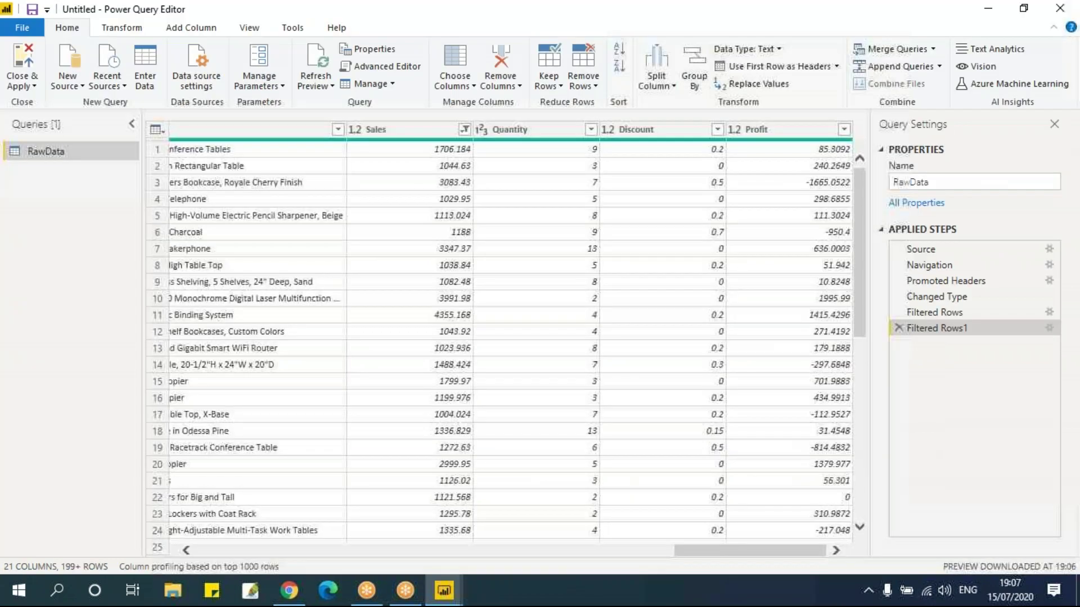
left_click(444, 591)
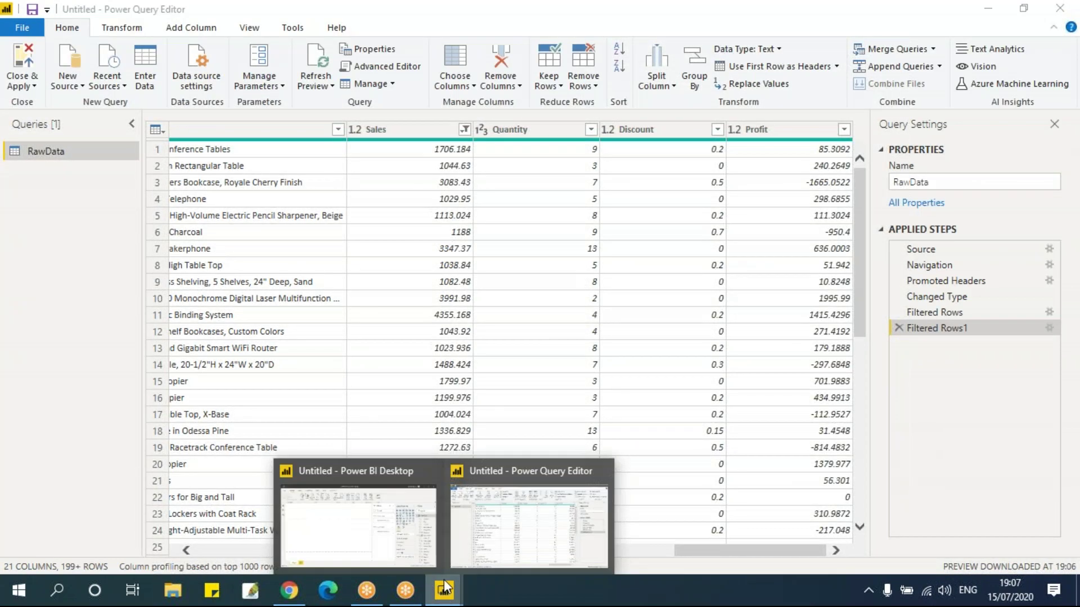
left_click(396, 529)
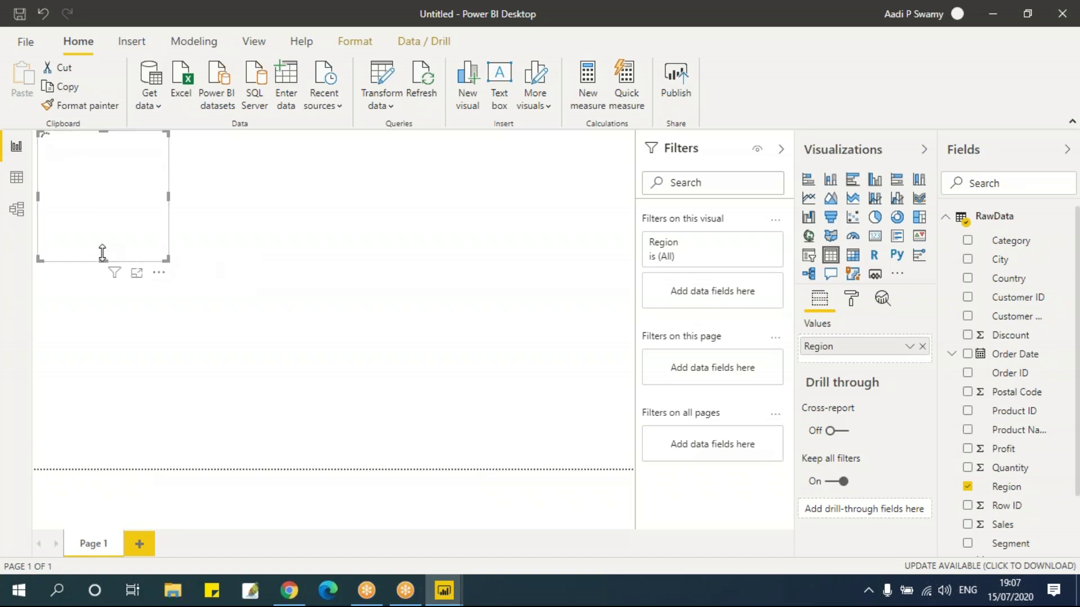
Enlarge the Region table visual on the report page and set its column header text size to 20 pt.
left_click_drag(166, 259, 247, 345)
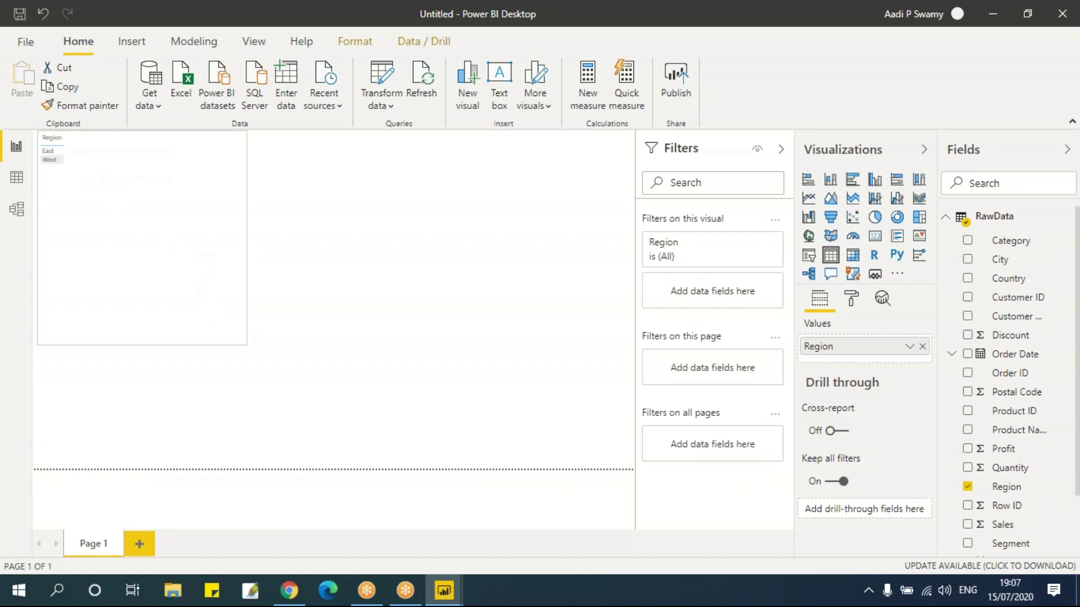
left_click(861, 306)
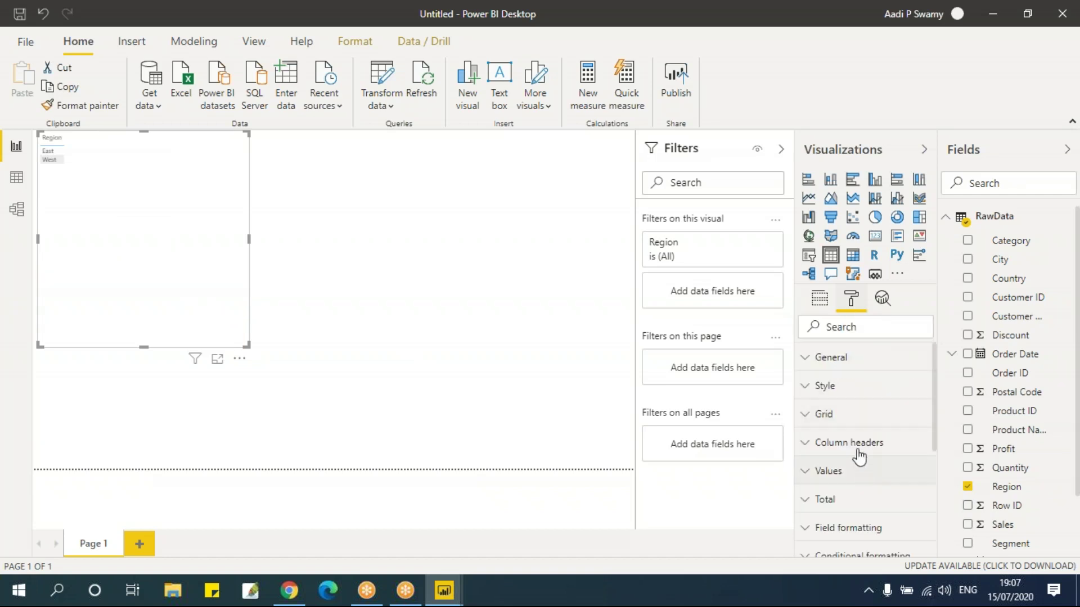
left_click(856, 444)
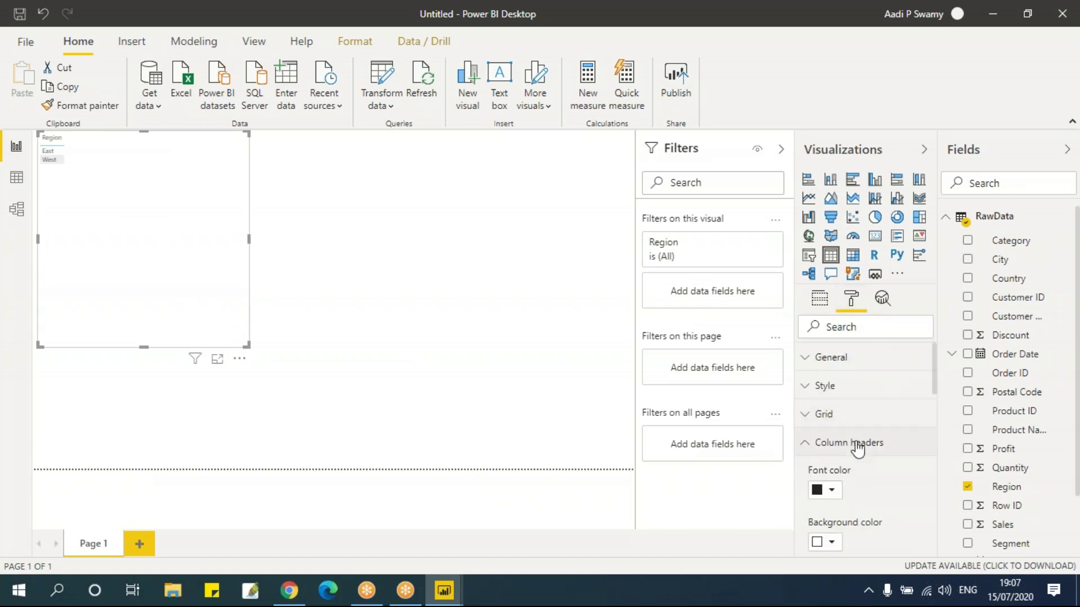
scroll(856, 444, "down", 5)
double_click(825, 353)
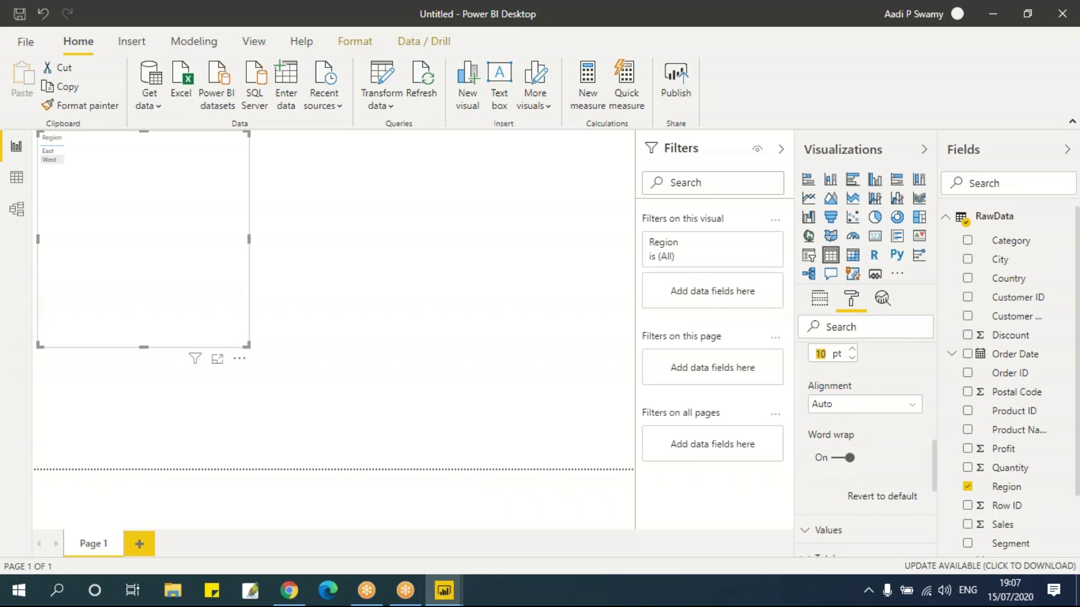
type("20")
scroll(879, 394, "up", 3)
scroll(868, 422, "up", 4)
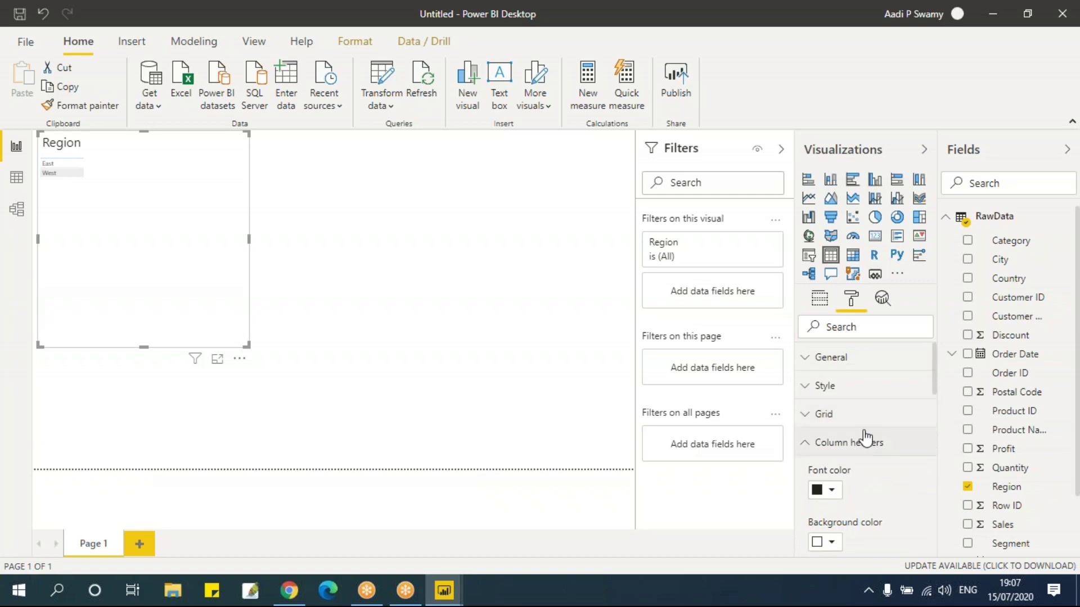
Set the text size of the Region table visual's values to 20 pt.
left_click(864, 444)
scroll(863, 436, "down", 5)
scroll(862, 408, "up", 2)
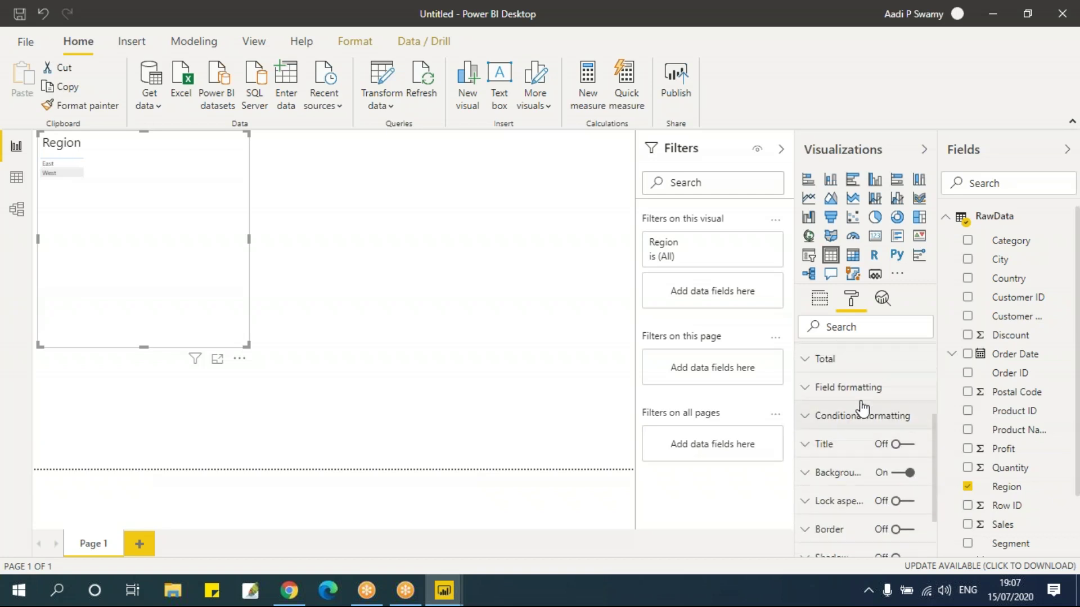
left_click(853, 393)
scroll(873, 456, "down", 7)
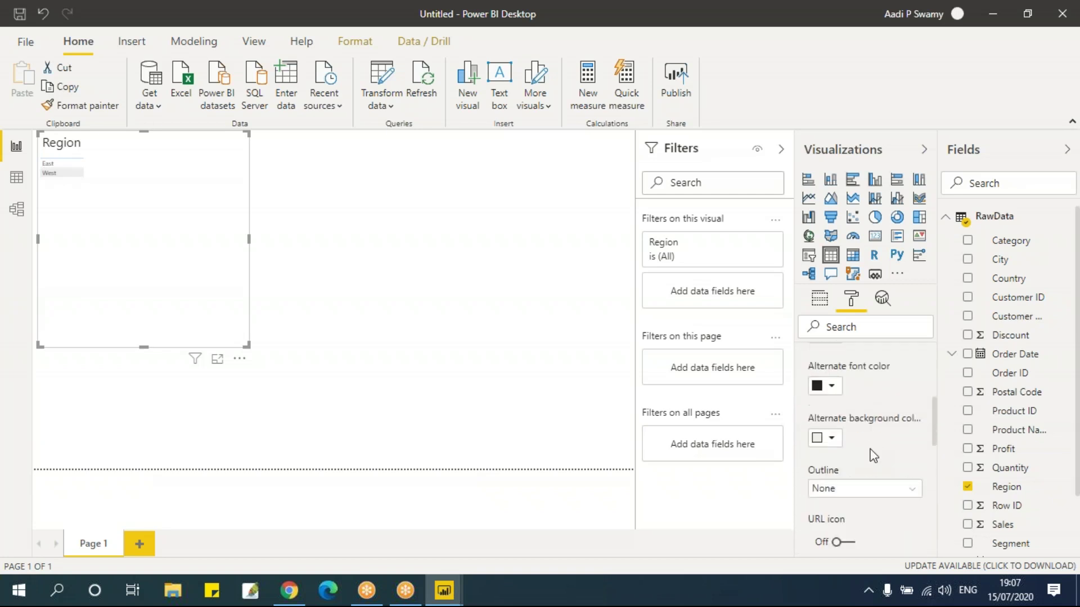
double_click(830, 465)
type("20")
key("Return")
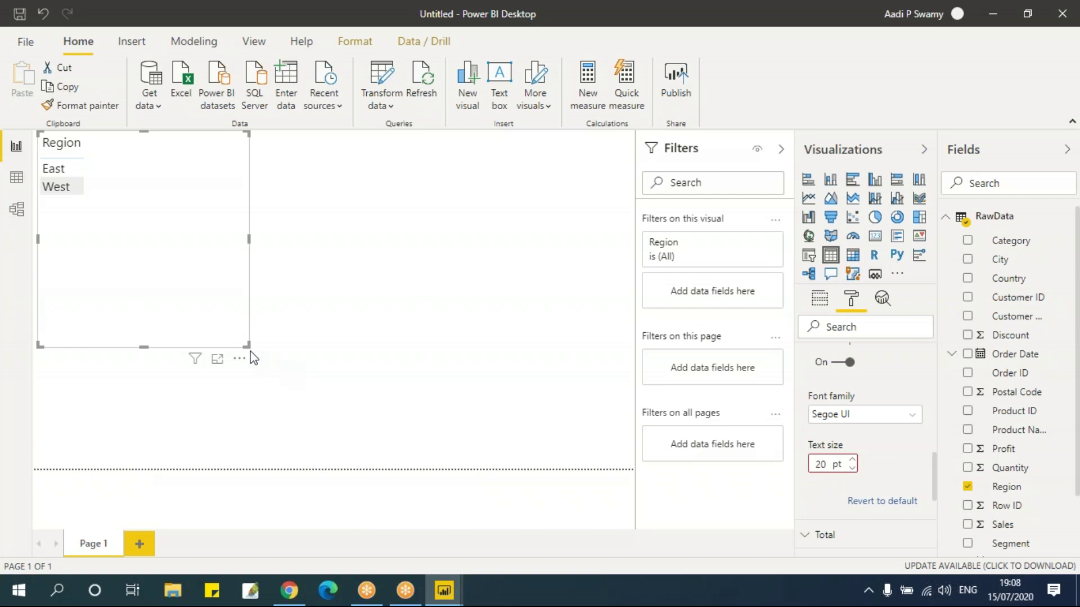
Shrink the Region table visual and add the Sales field to it.
left_click_drag(246, 343, 218, 272)
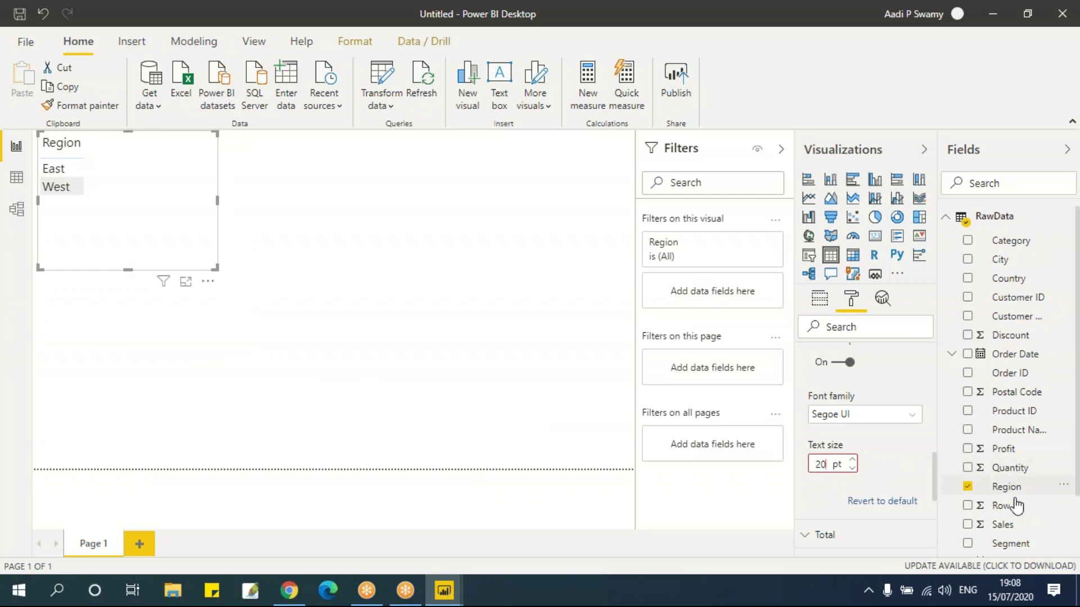
scroll(1017, 498, "down", 3)
left_click(969, 452)
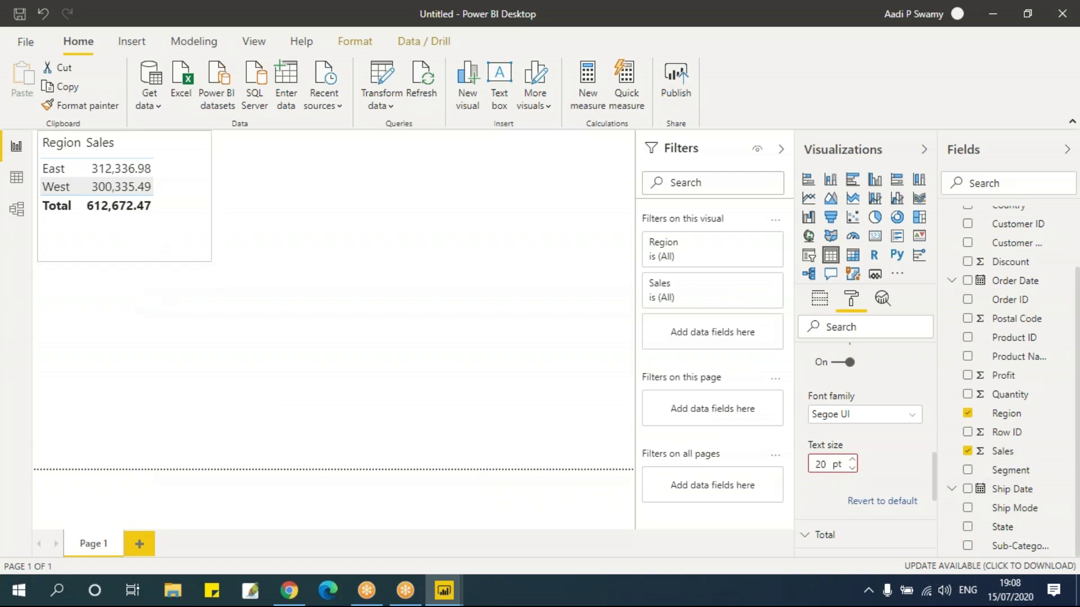
mouse_move(208, 262)
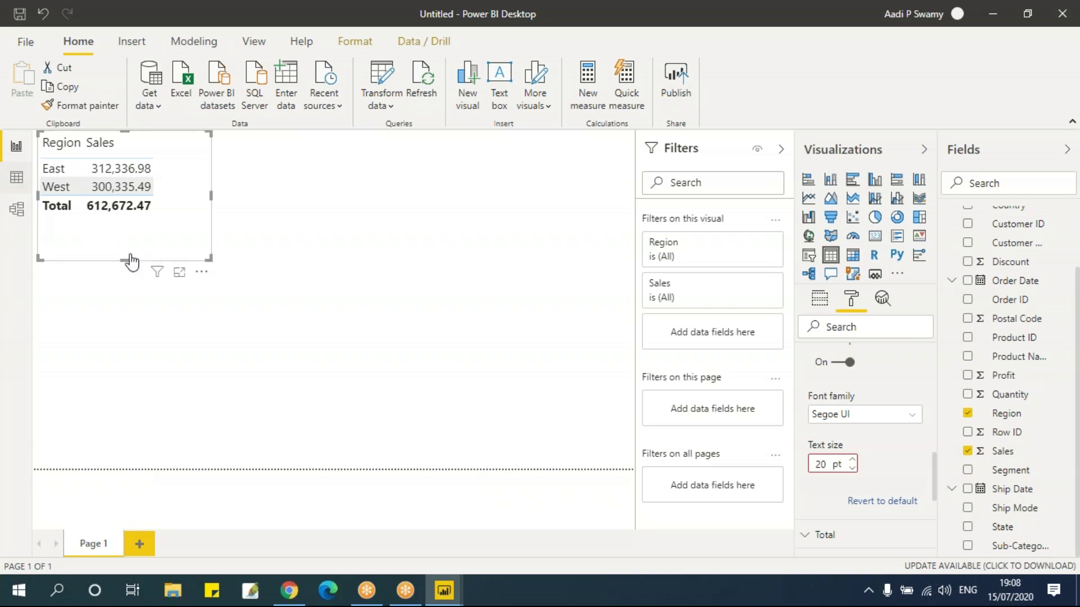
Examine the loaded RawData rows in the data view, checking the filter value lists of the Region and Sales columns.
left_click(16, 177)
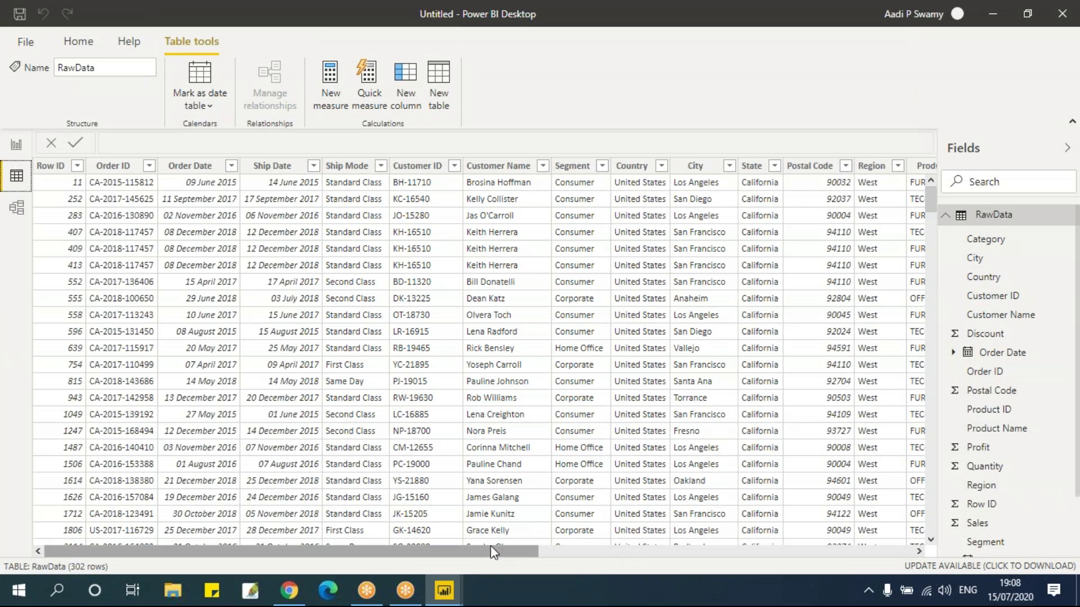
left_click(898, 168)
left_click(898, 167)
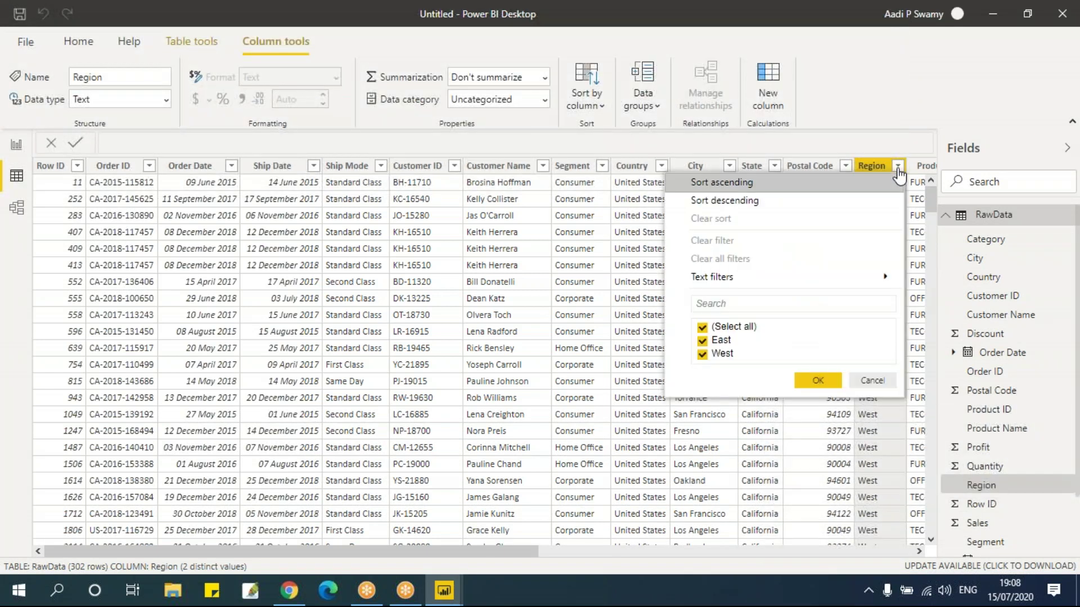
left_click(878, 381)
left_click_drag(628, 549, 936, 543)
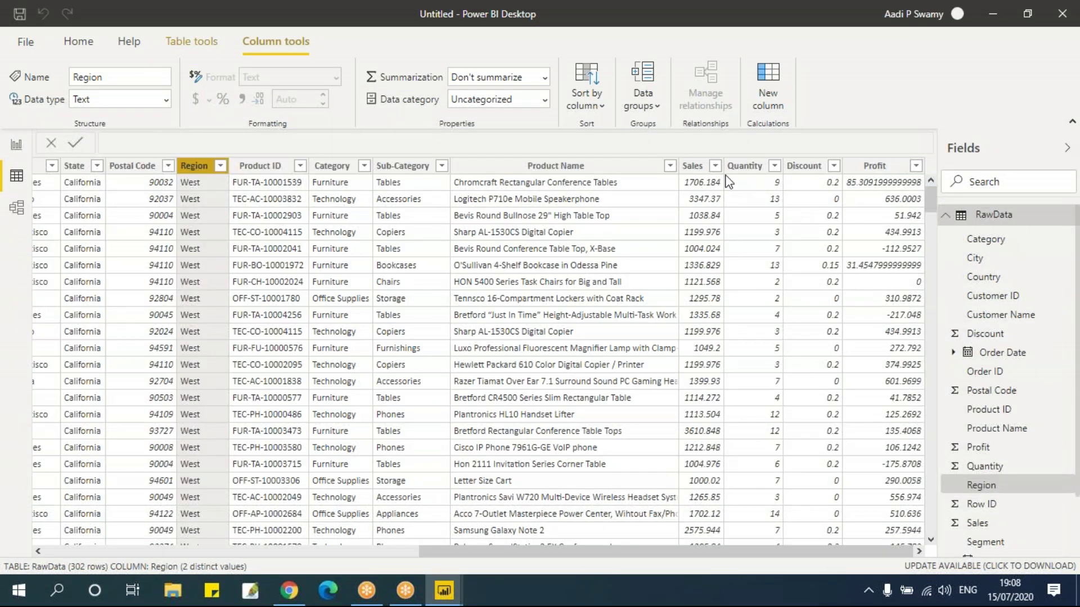
left_click(710, 166)
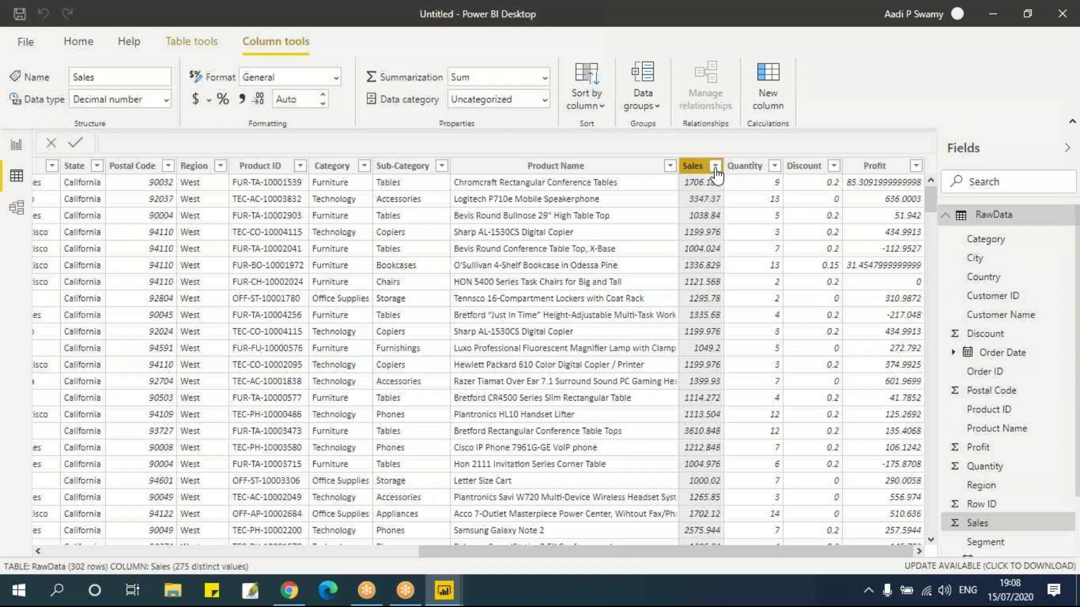
left_click(716, 165)
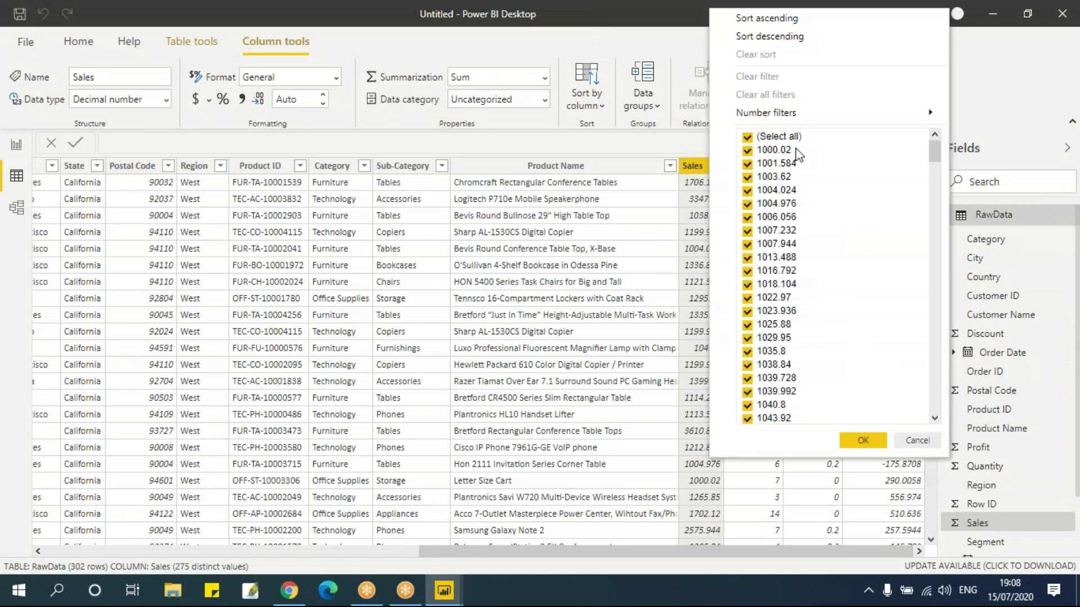
left_click_drag(934, 150, 935, 402)
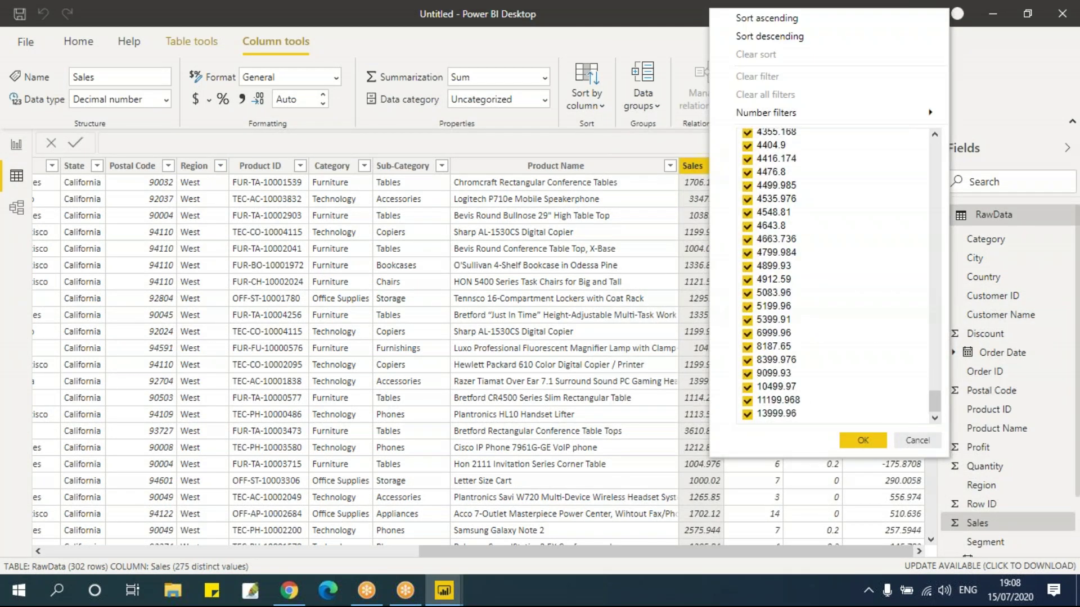
Return to the report page, switch to the Power Query Editor and clear the filter on the RawData query's Sales column.
left_click(917, 441)
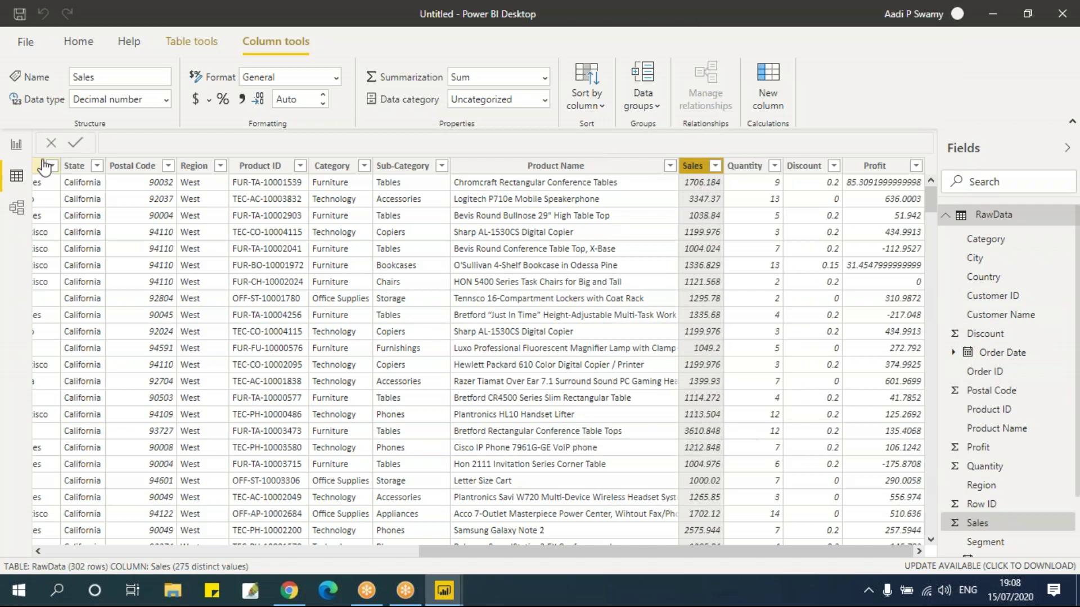
left_click(16, 146)
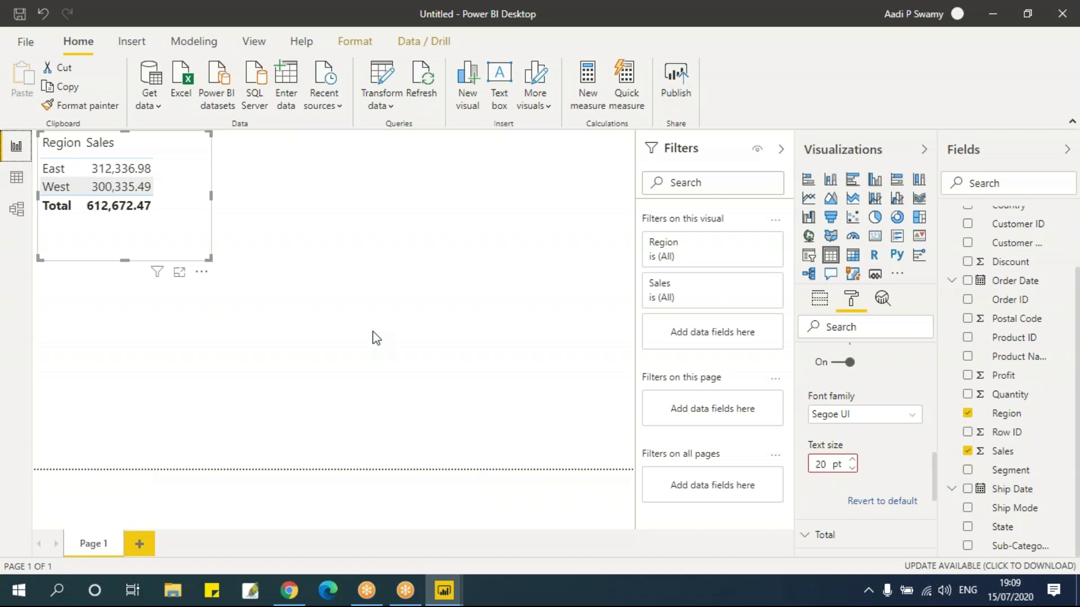
left_click(387, 109)
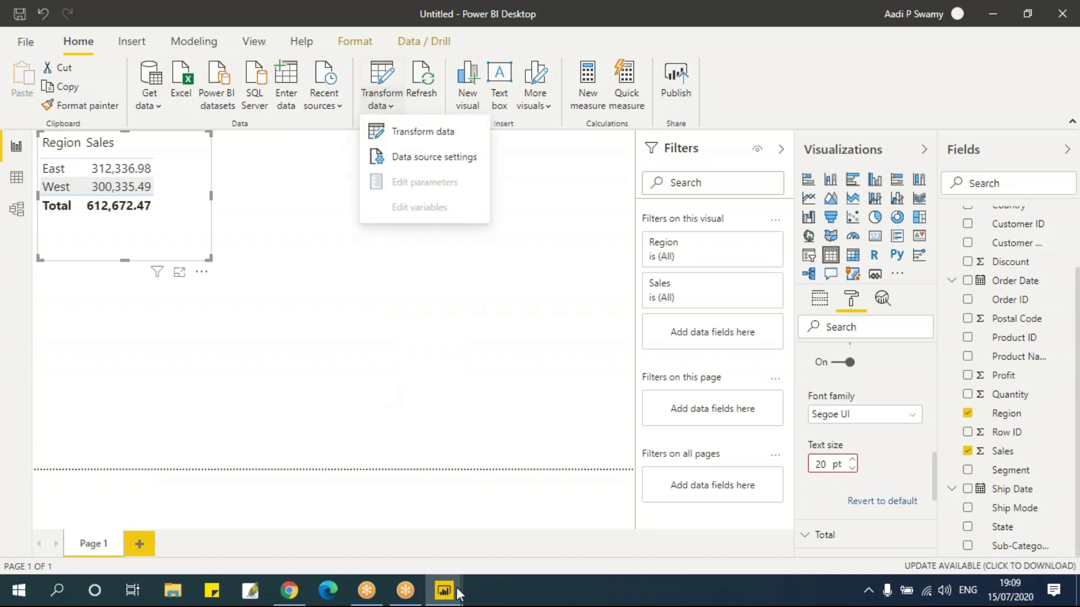
mouse_move(445, 591)
left_click(507, 545)
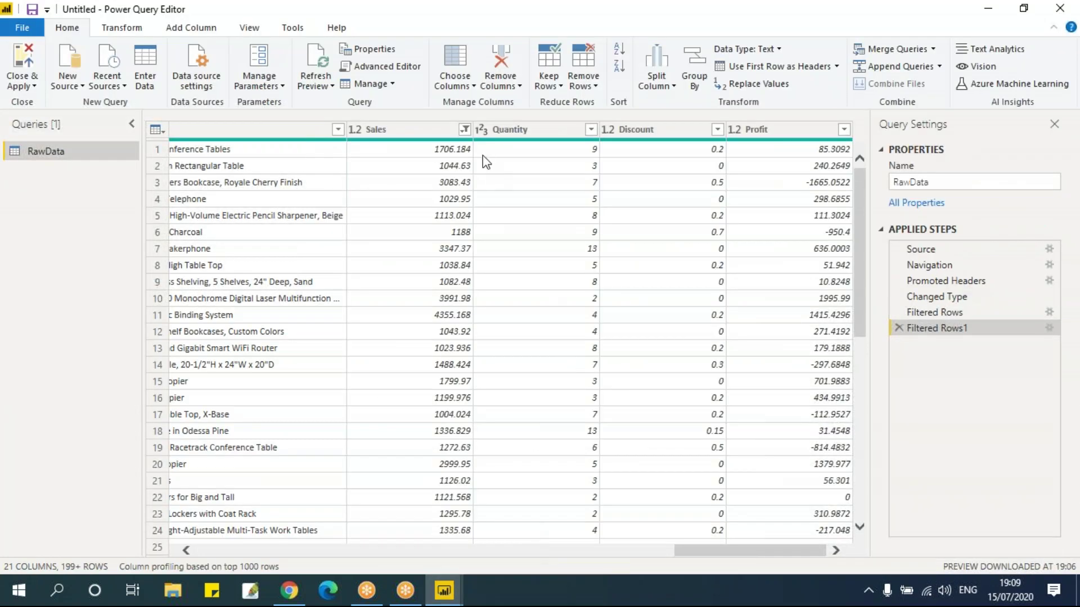
left_click(464, 130)
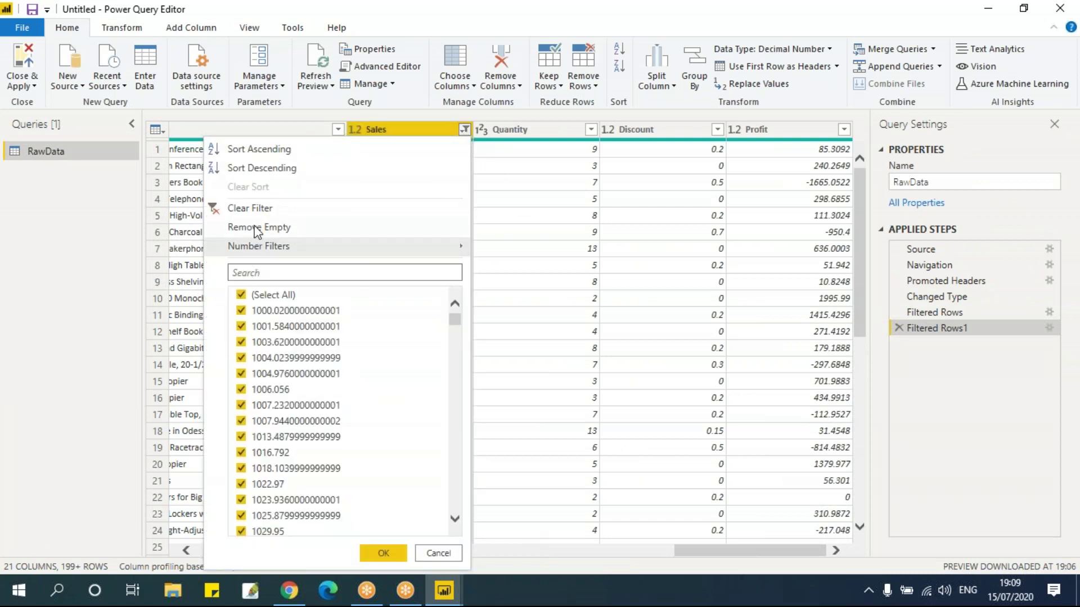
left_click(248, 207)
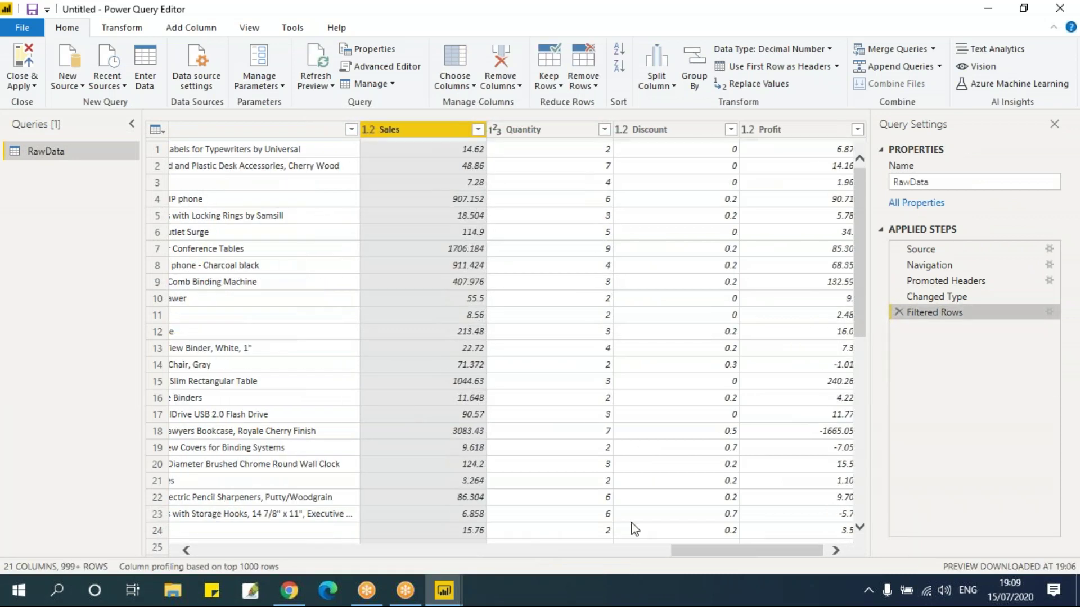
Clear the filter on the Region column of the RawData query.
left_click_drag(696, 553, 540, 560)
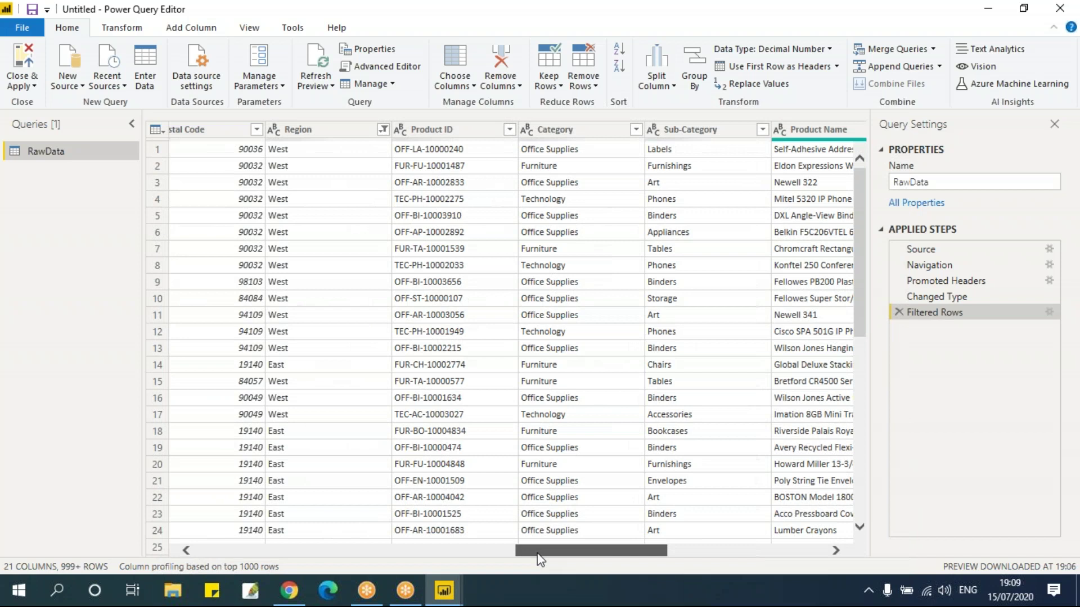
left_click(382, 130)
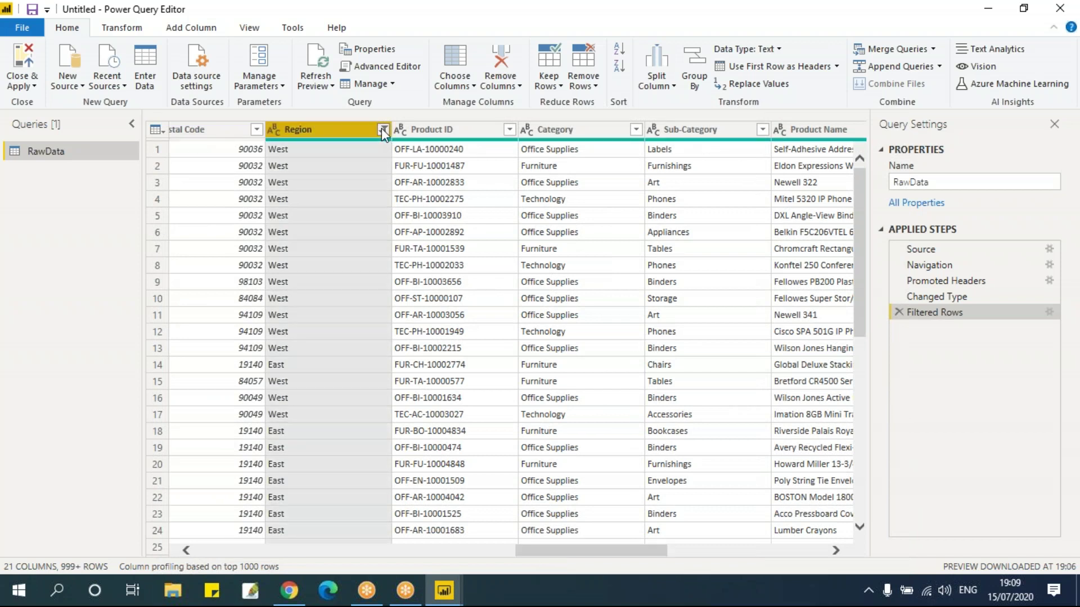
left_click(382, 130)
left_click(194, 200)
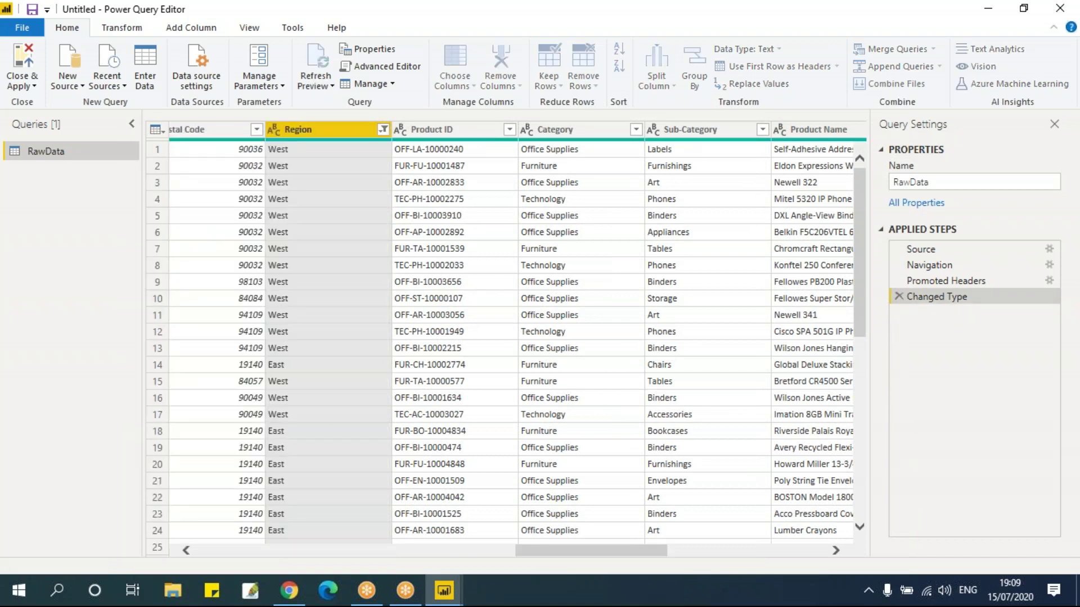
Apply the query changes without closing the Power Query Editor and return to the report page.
left_click(34, 87)
left_click(51, 102)
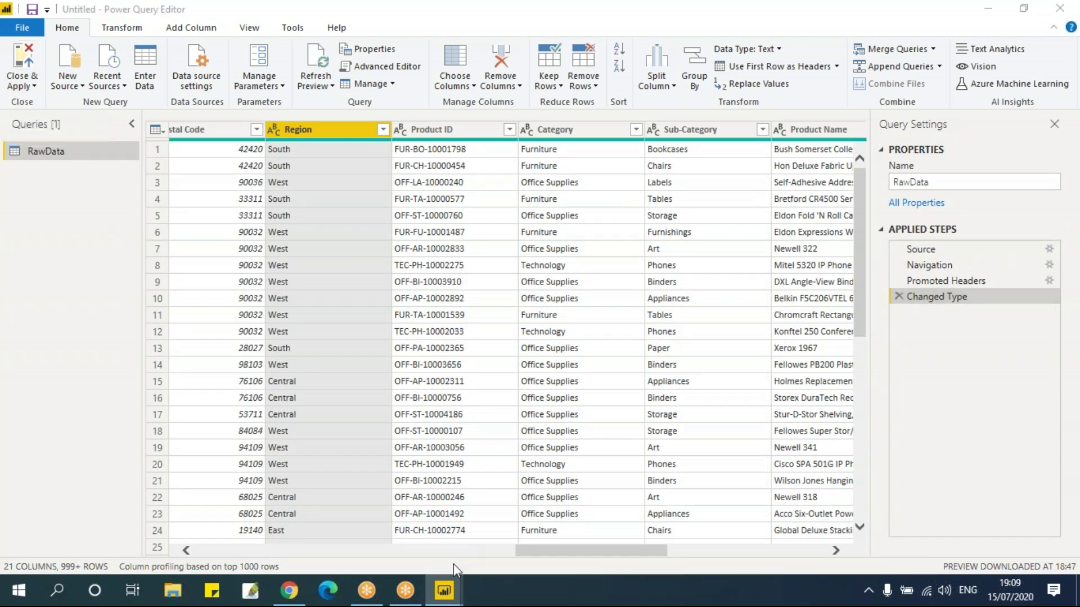
left_click(365, 535)
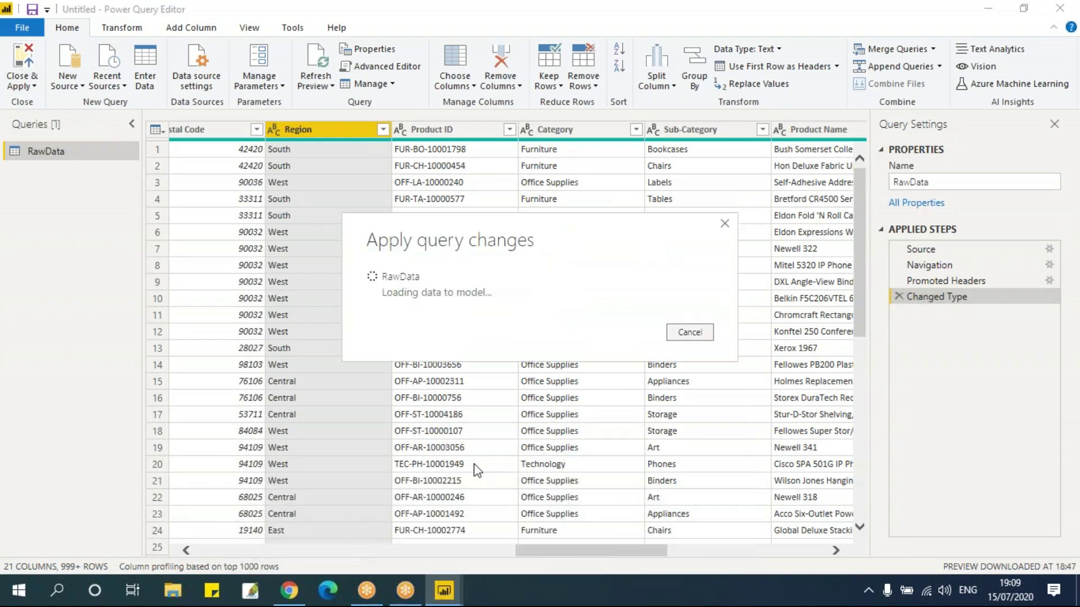
mouse_move(444, 590)
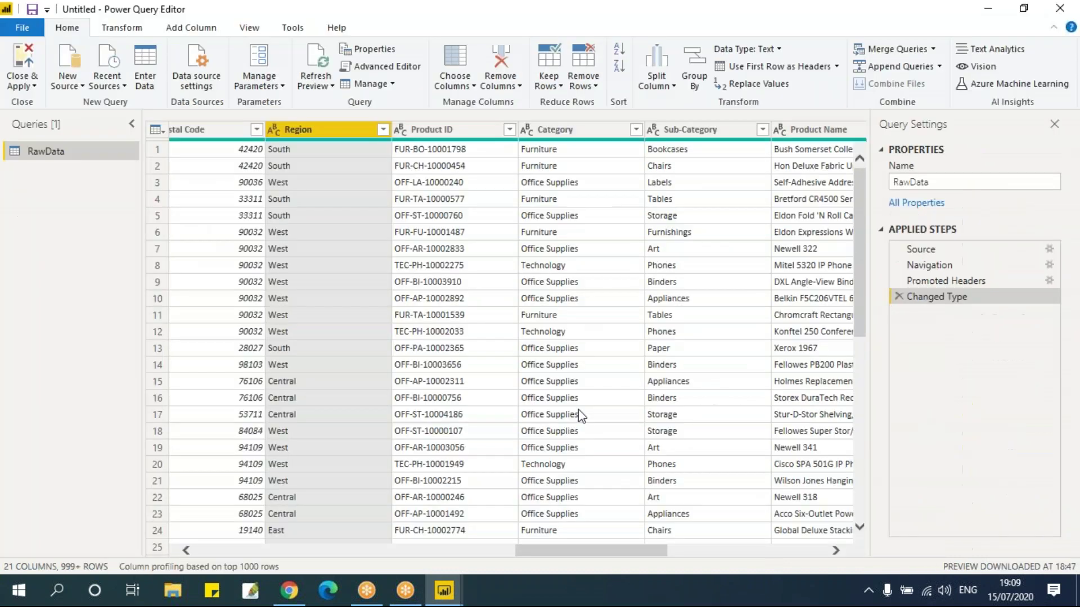
left_click(384, 518)
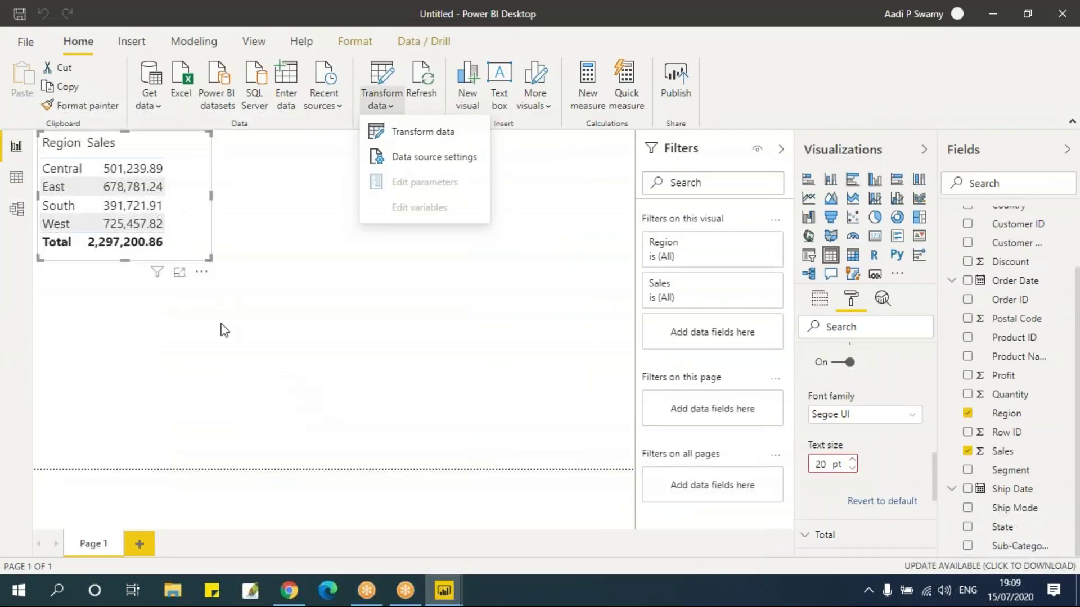
left_click(310, 234)
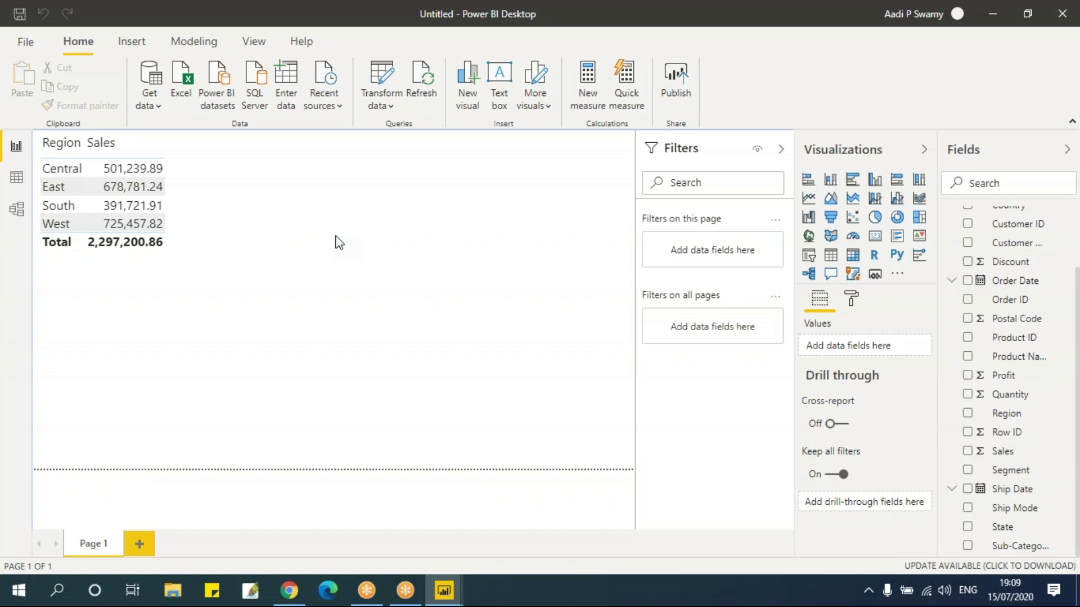
Examine the reloaded RawData rows in the data view, checking the filter value lists of the Sales and Region columns.
left_click(16, 177)
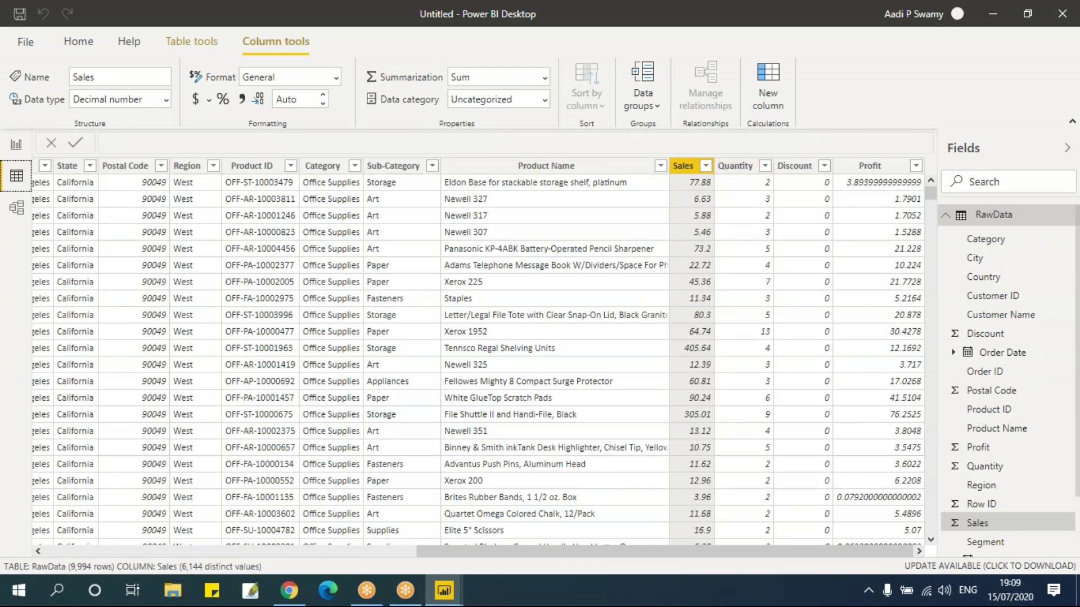
left_click(706, 166)
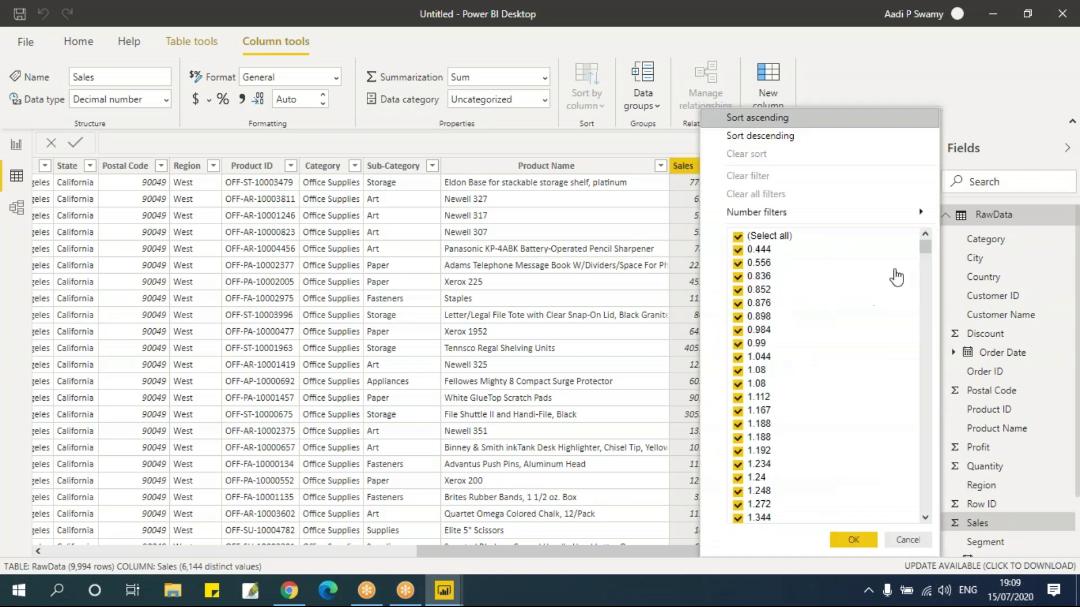
mouse_move(928, 253)
left_mouse_down()
mouse_move(927, 509)
mouse_move(931, 239)
left_mouse_up()
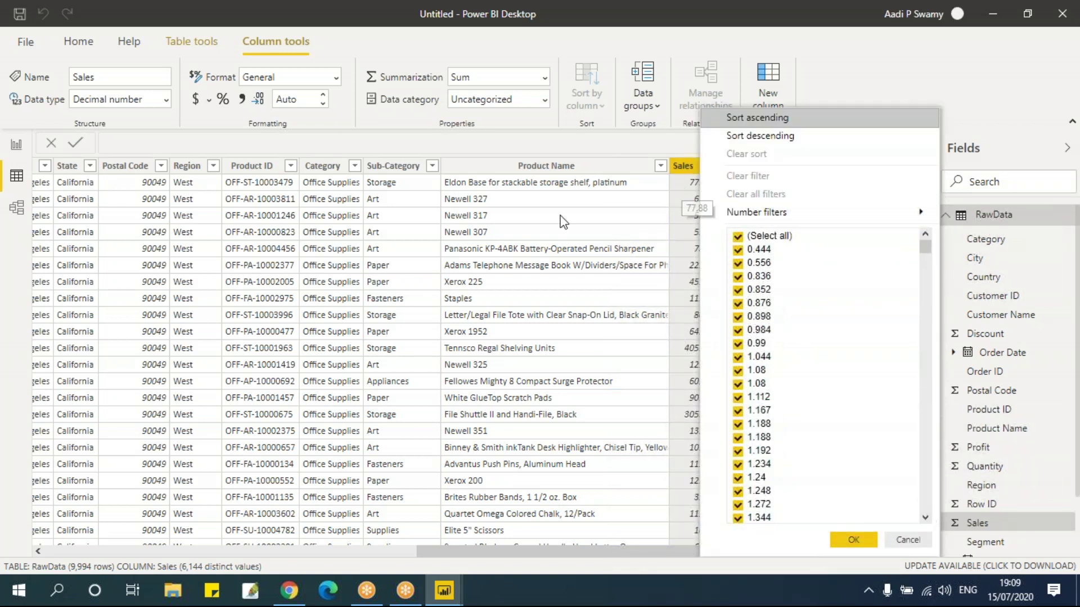
left_click(214, 168)
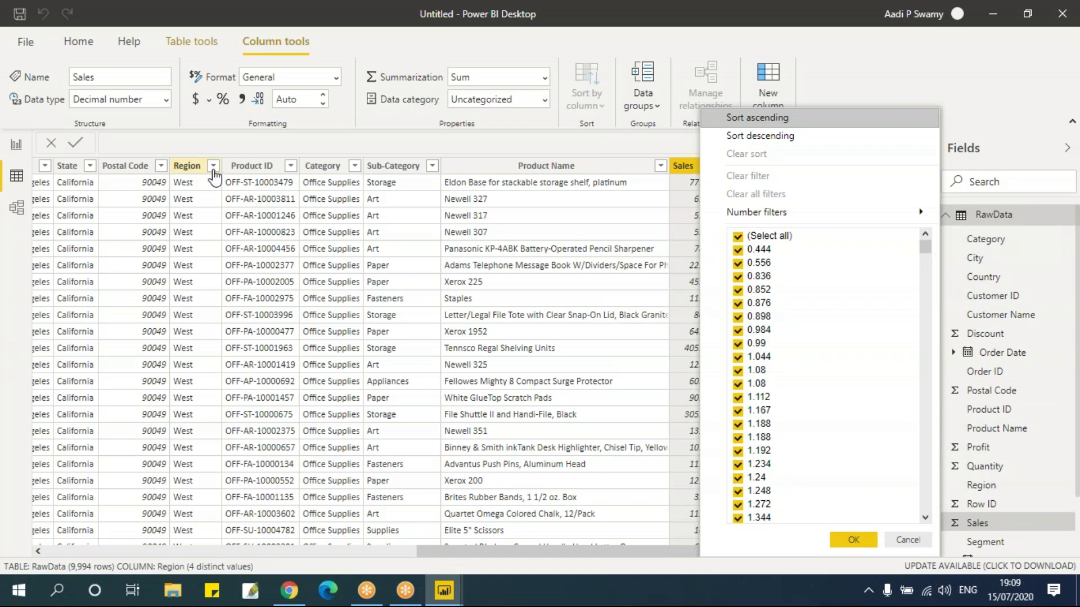
left_click(214, 168)
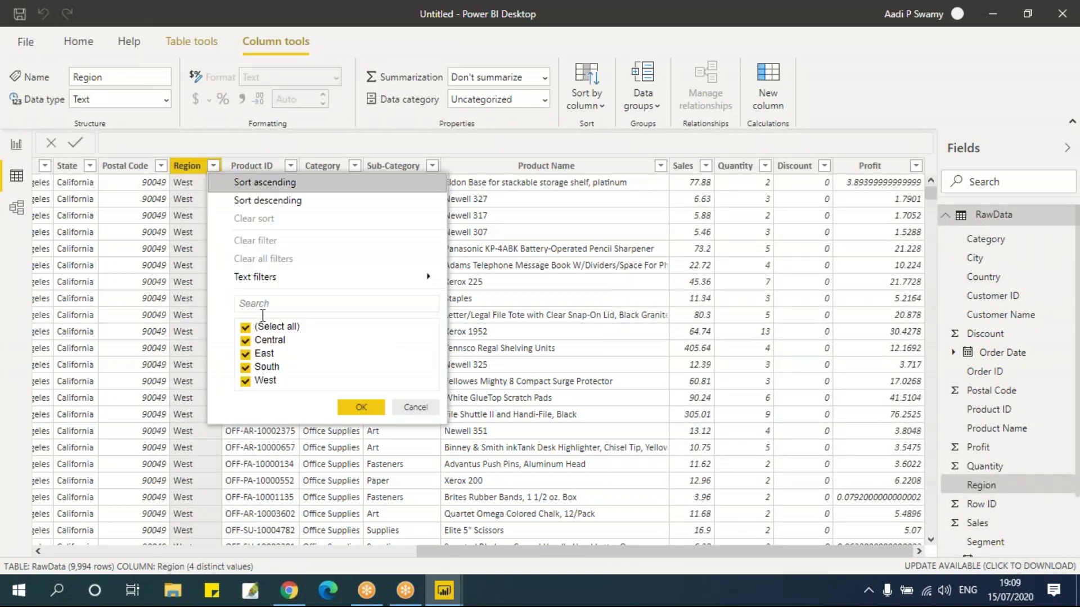
left_click(416, 408)
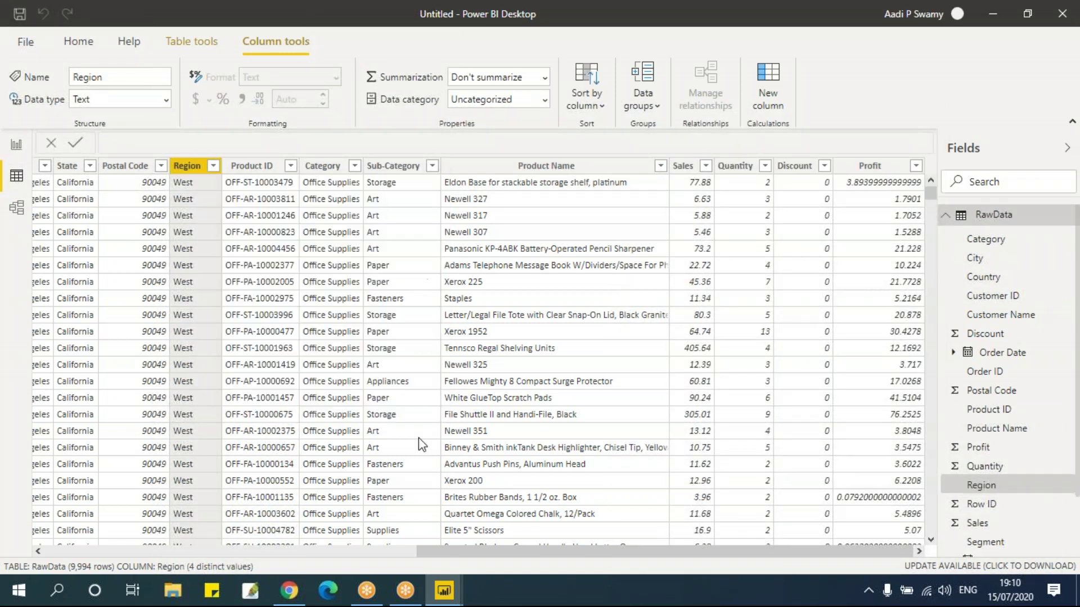
Add a slicer to the report page, place it to the right of the Region table visual and assign the Segment field.
left_click(17, 145)
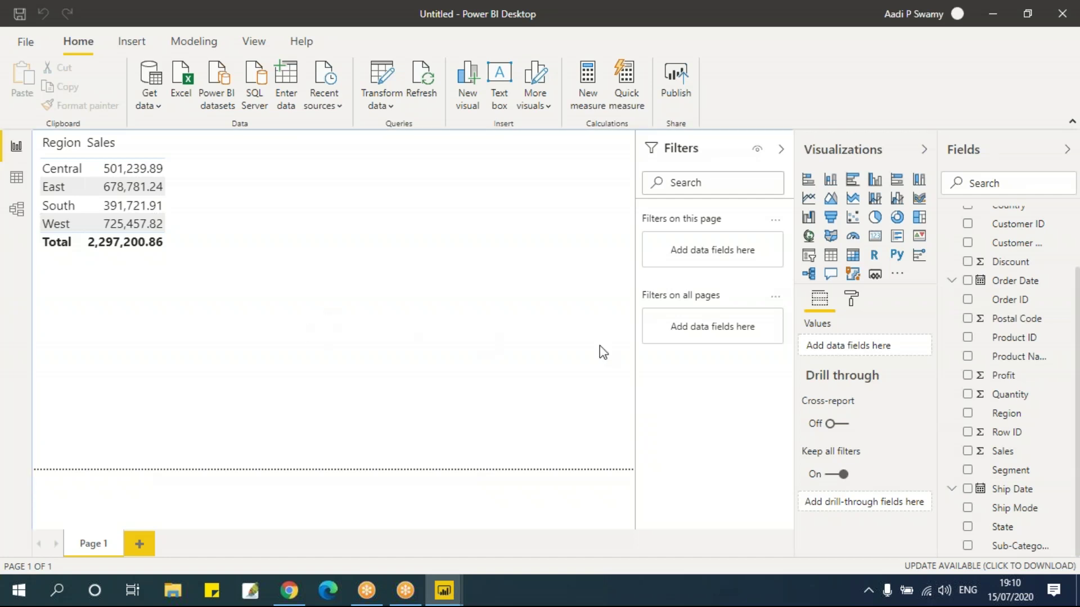
left_click(810, 260)
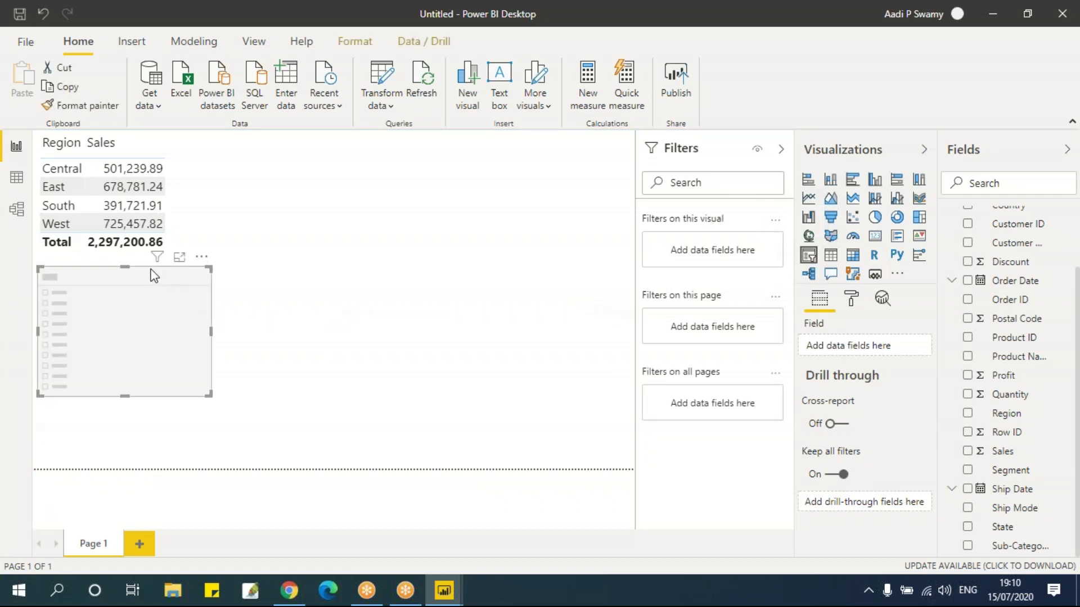
left_click_drag(142, 276, 479, 165)
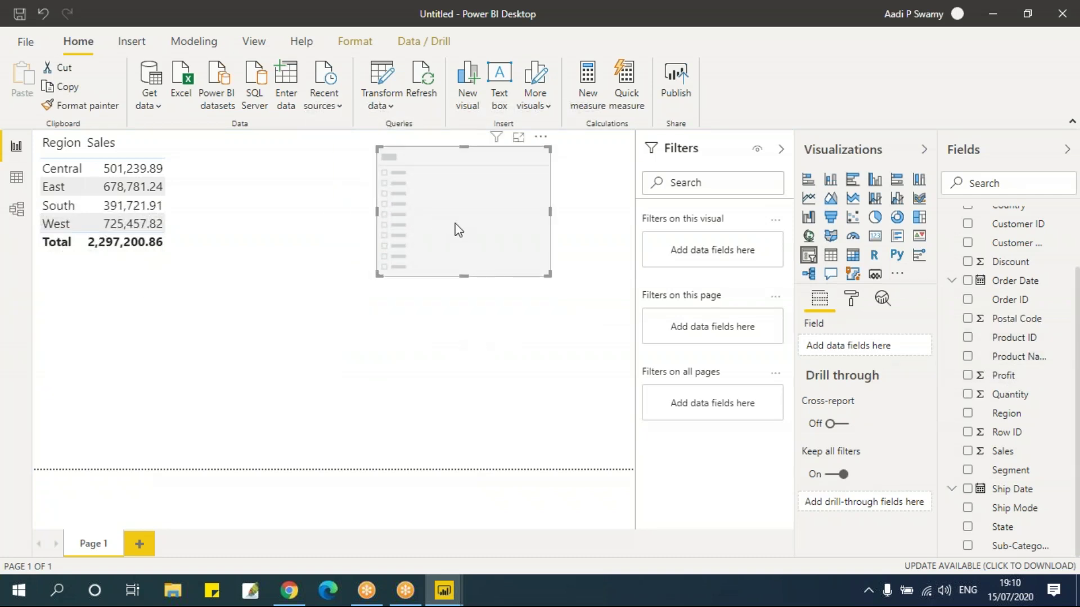
left_click(968, 472)
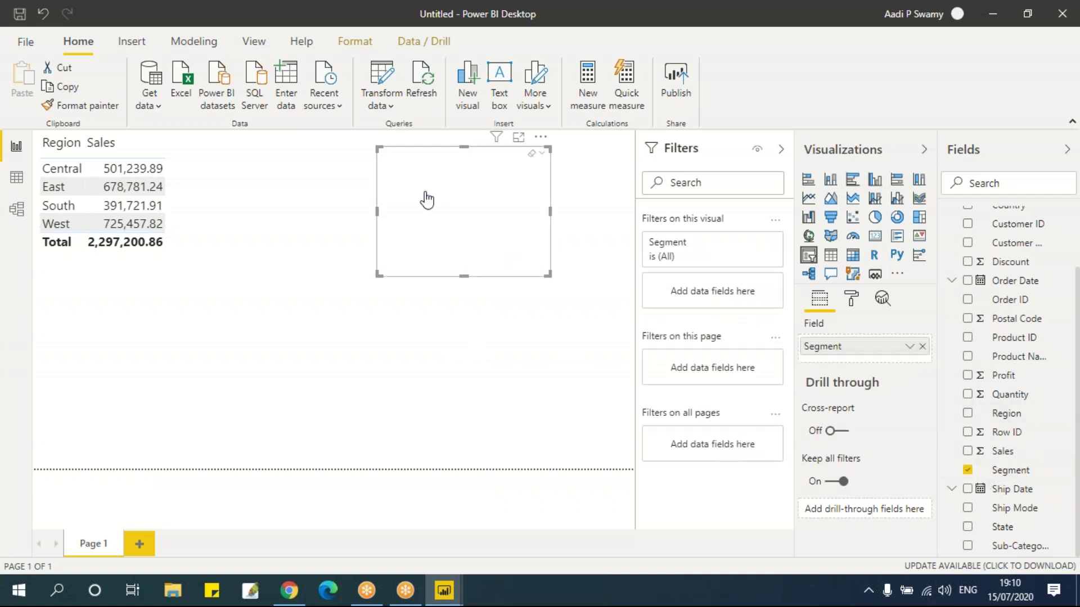
Set the text size of the Segment slicer's items to 20 pt.
left_click(851, 299)
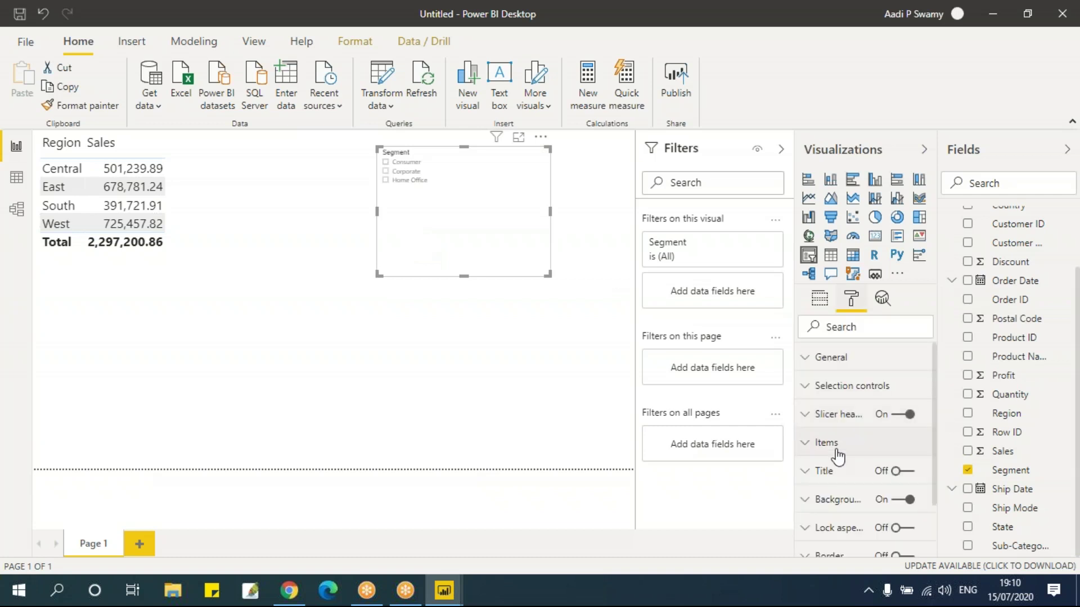
left_click(884, 442)
scroll(885, 443, "down", 3)
scroll(822, 398, "down", 1)
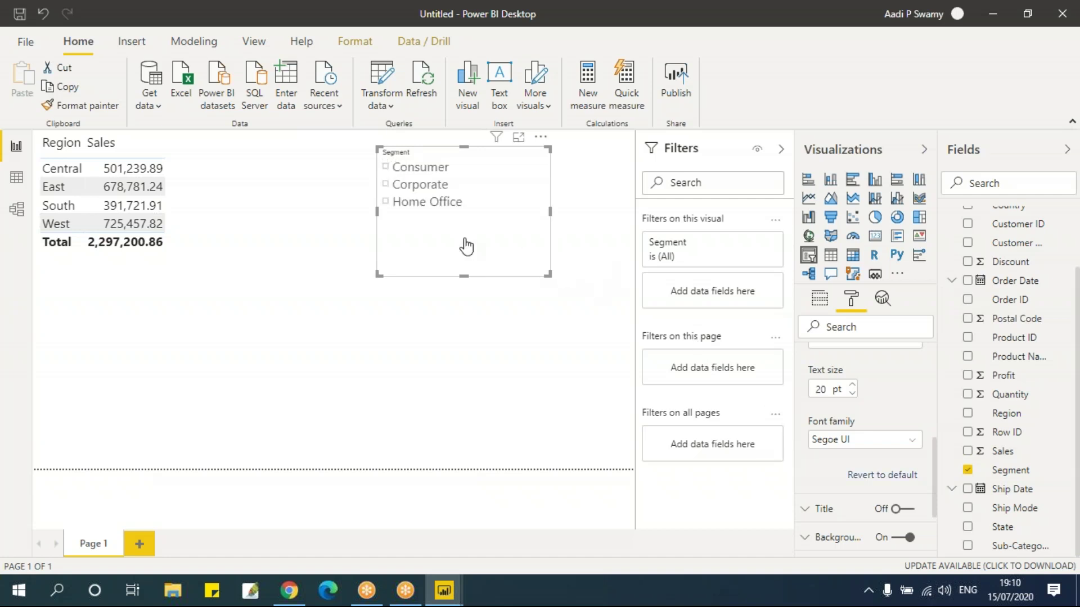
Filter the Region table visual with the Segment slicer, first by Consumer and finally by Home Office.
left_click(386, 167)
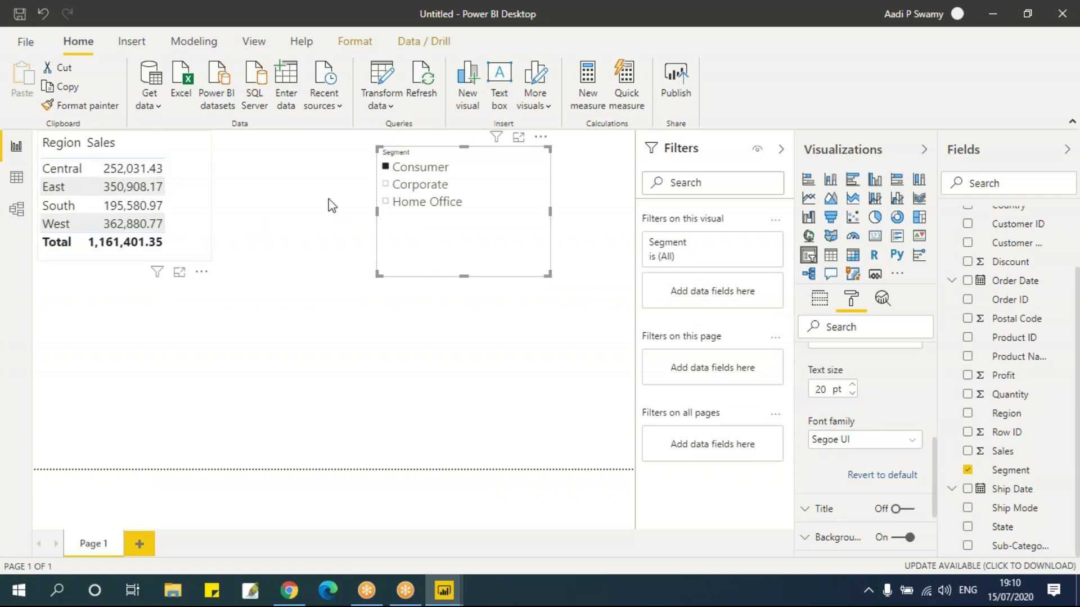
left_click(385, 202)
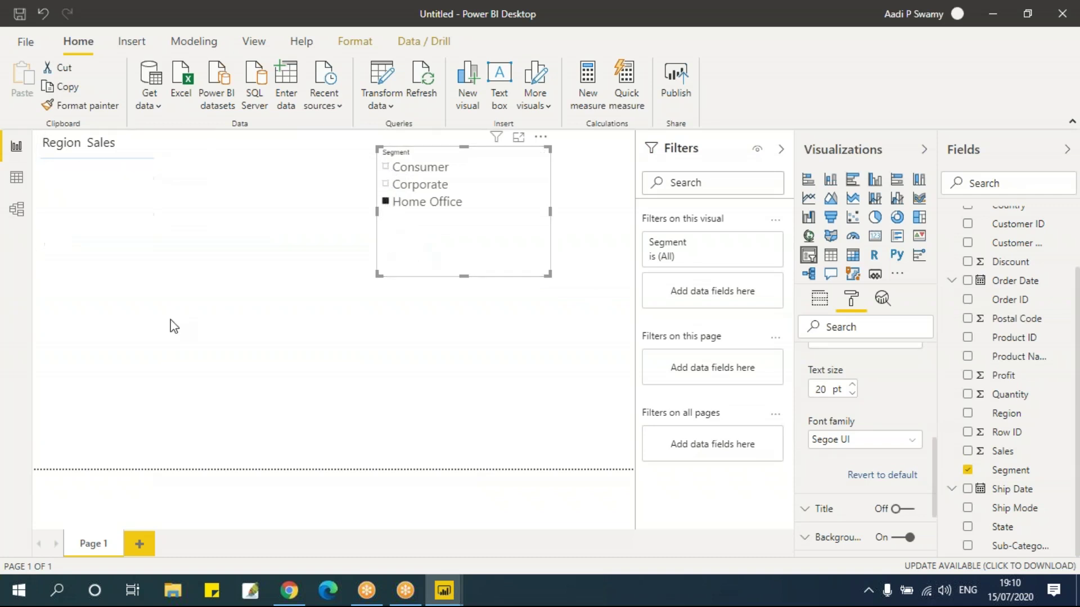
left_click(271, 361)
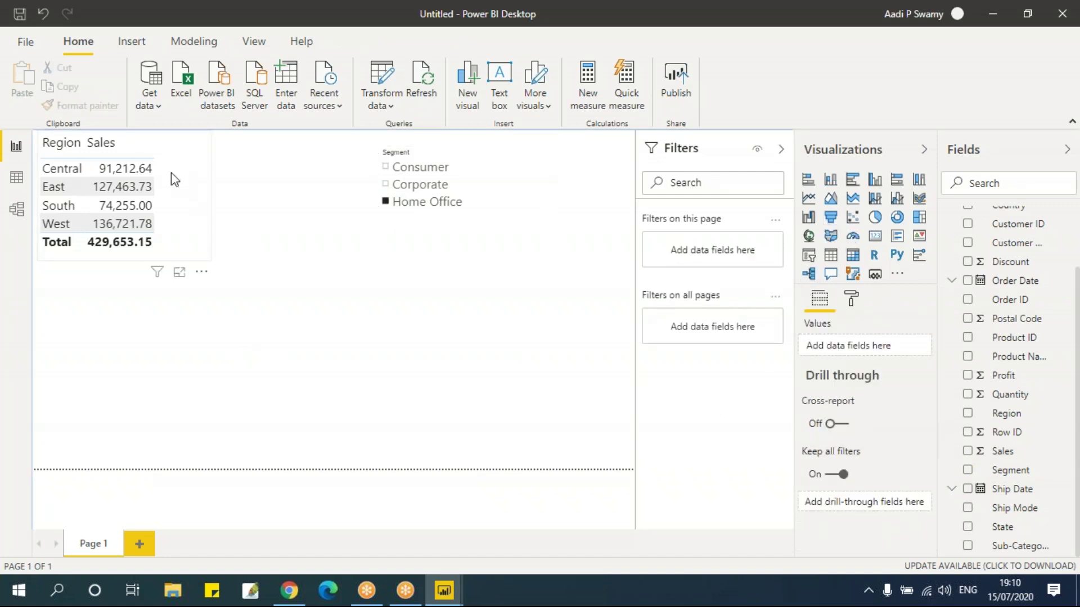
Add a clustered column chart of Sales by Ship Mode below the Region table visual and enlarge it.
left_click(875, 179)
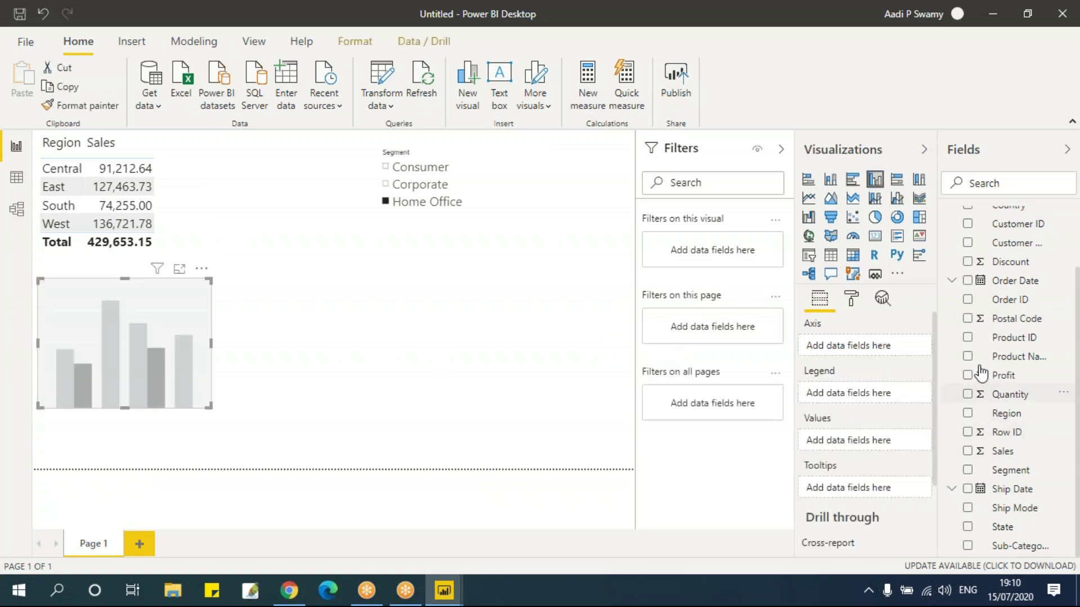
left_click(968, 452)
left_click(968, 508)
left_click_drag(386, 453, 445, 461)
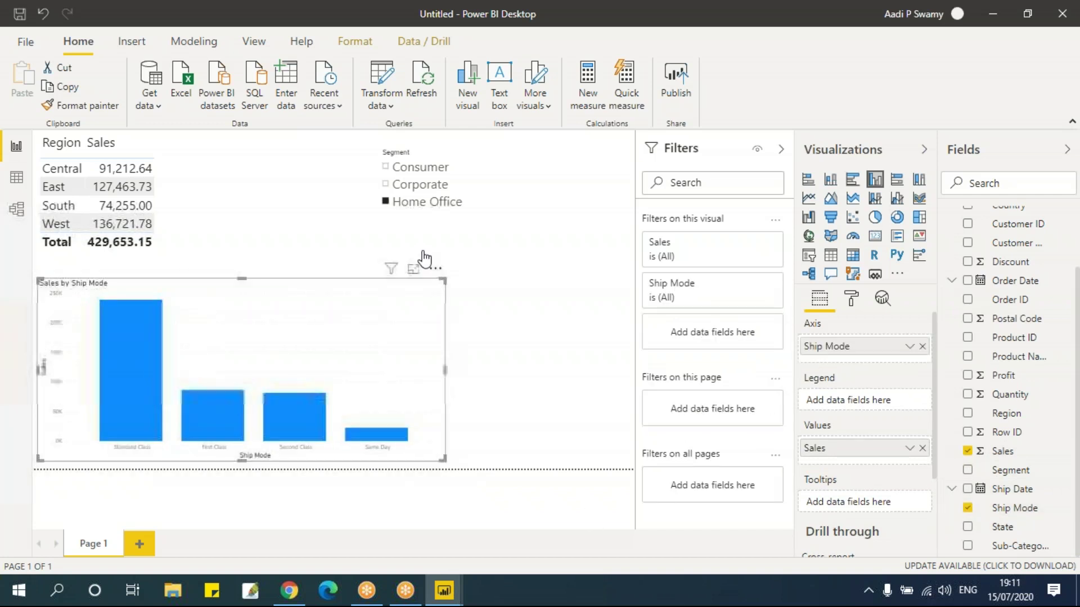
Compare the table and column chart for Consumer, Corporate and Home Office in turn using the Segment slicer.
left_click(388, 167)
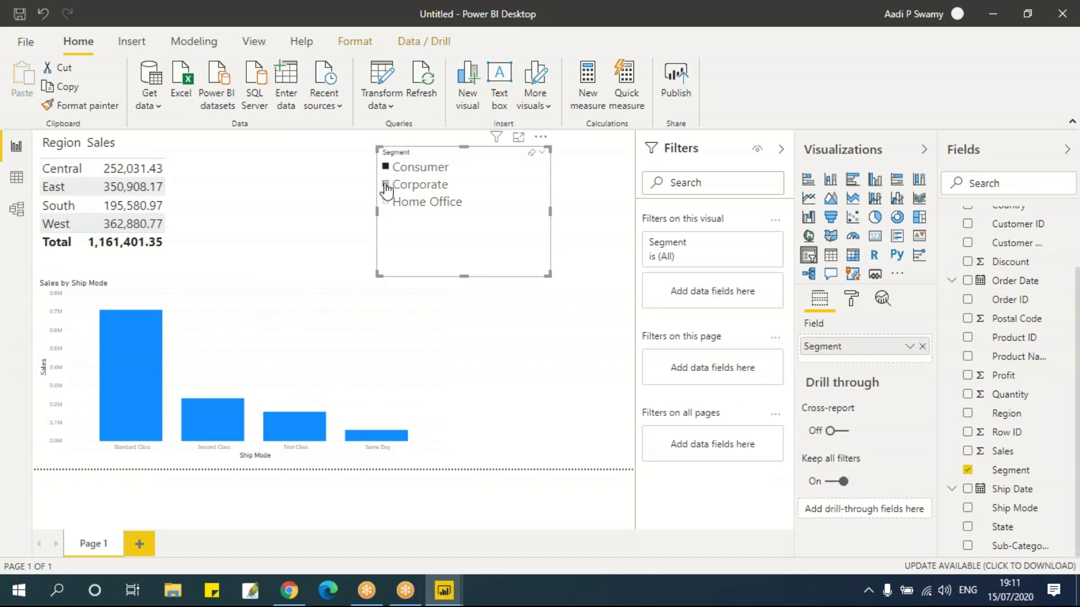
left_click(386, 185)
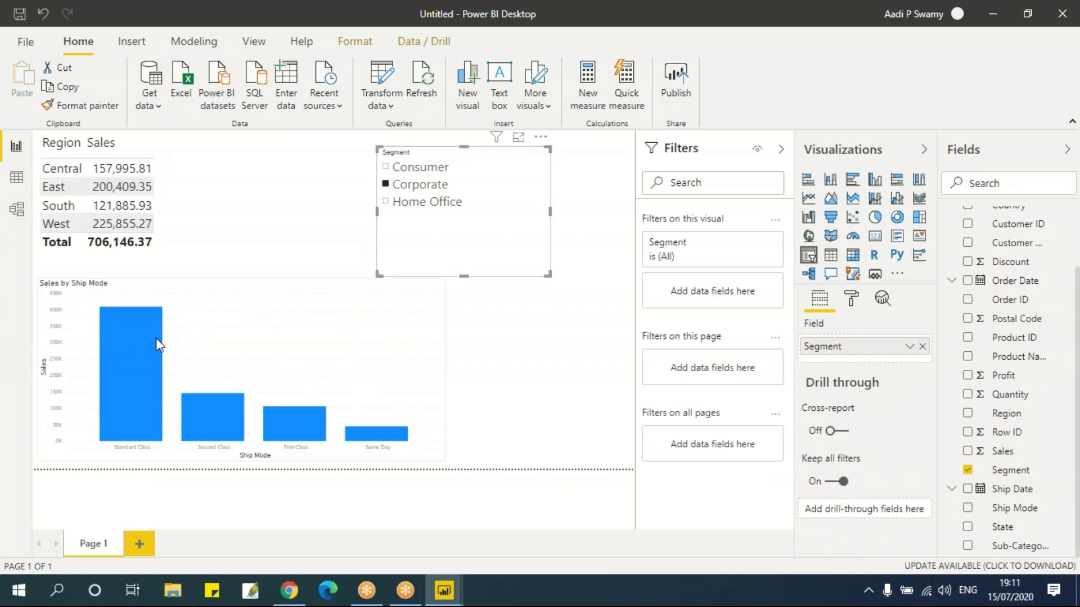
left_click(388, 202)
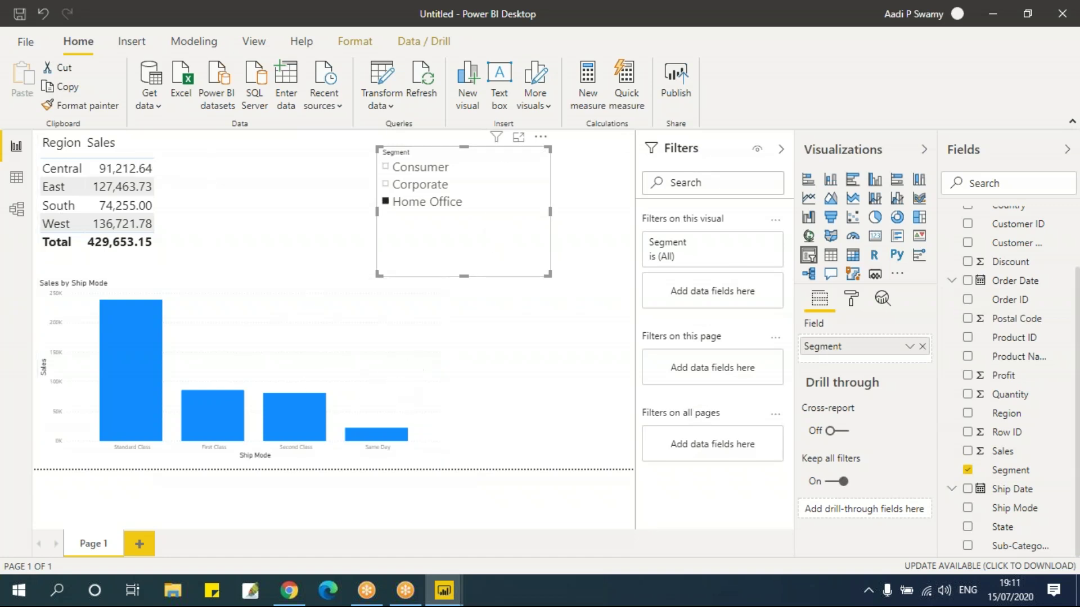
Add a second, blank page to the report.
left_click(145, 543)
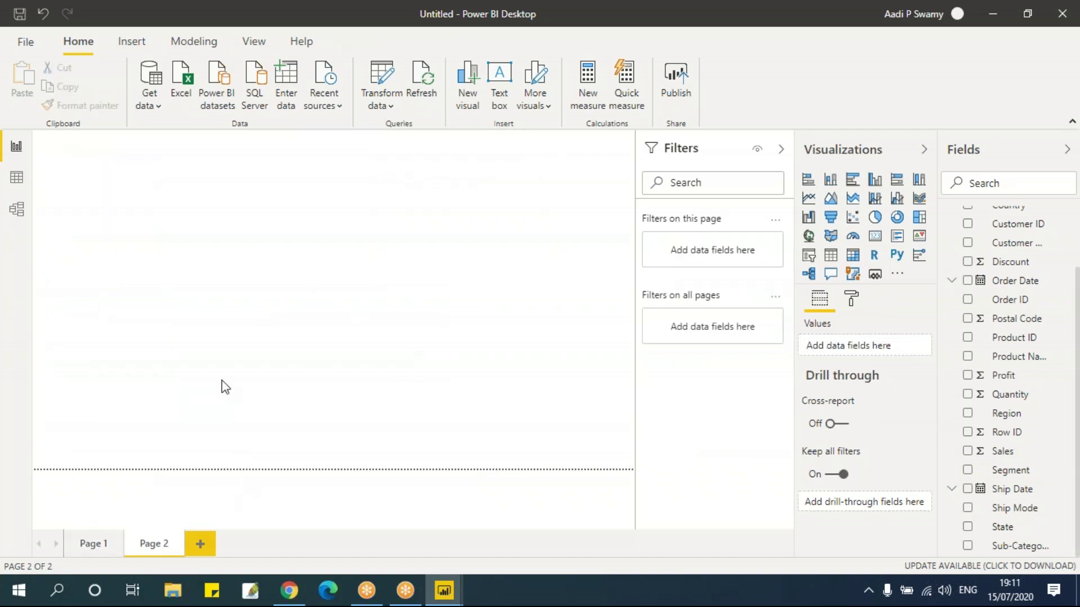
Add a clustered column chart of Sales by Region to Page 2 and enlarge it to fill most of the page.
left_click(875, 180)
left_click_drag(168, 260, 465, 385)
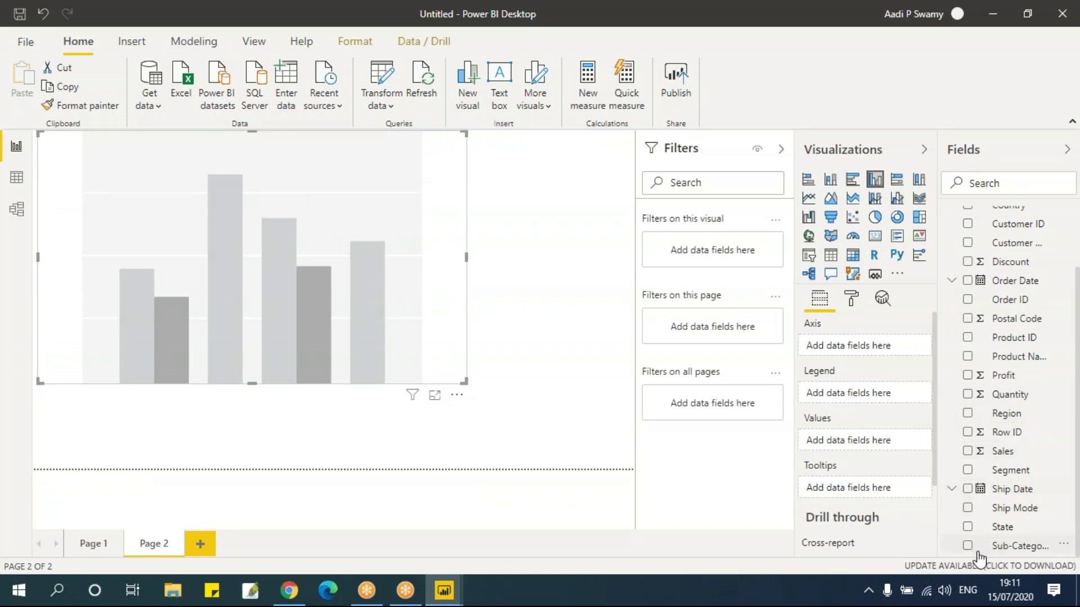
left_click(967, 415)
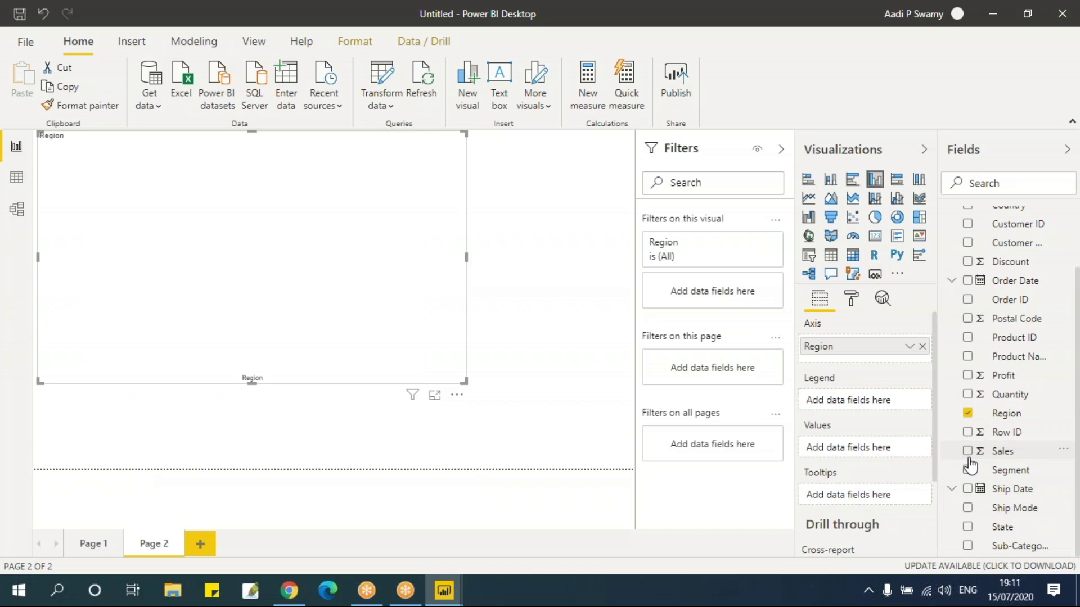
left_click(967, 452)
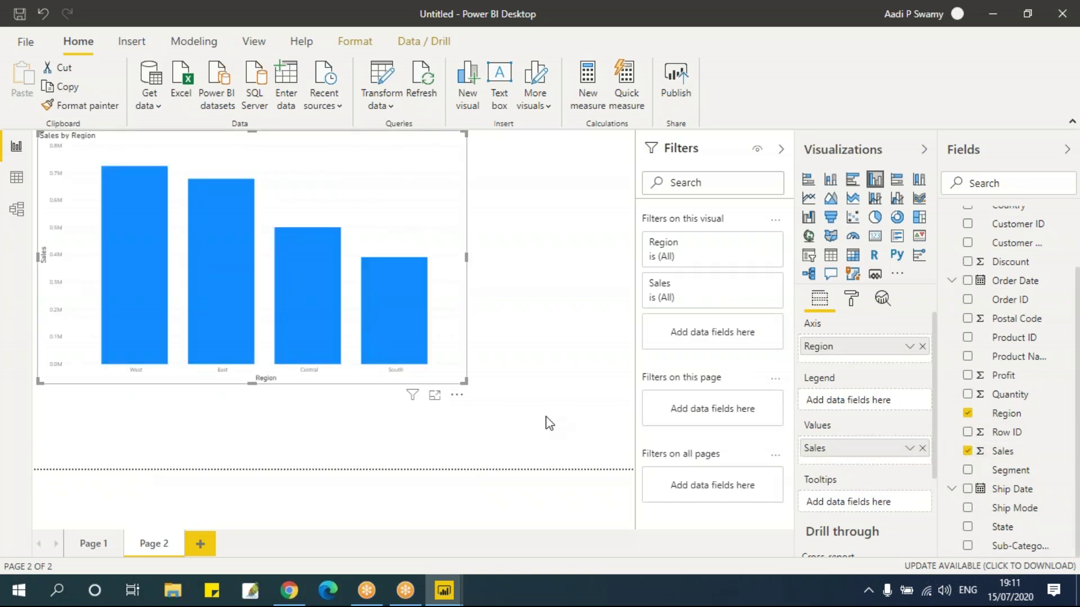
left_click_drag(465, 383, 471, 388)
left_click_drag(511, 417, 536, 430)
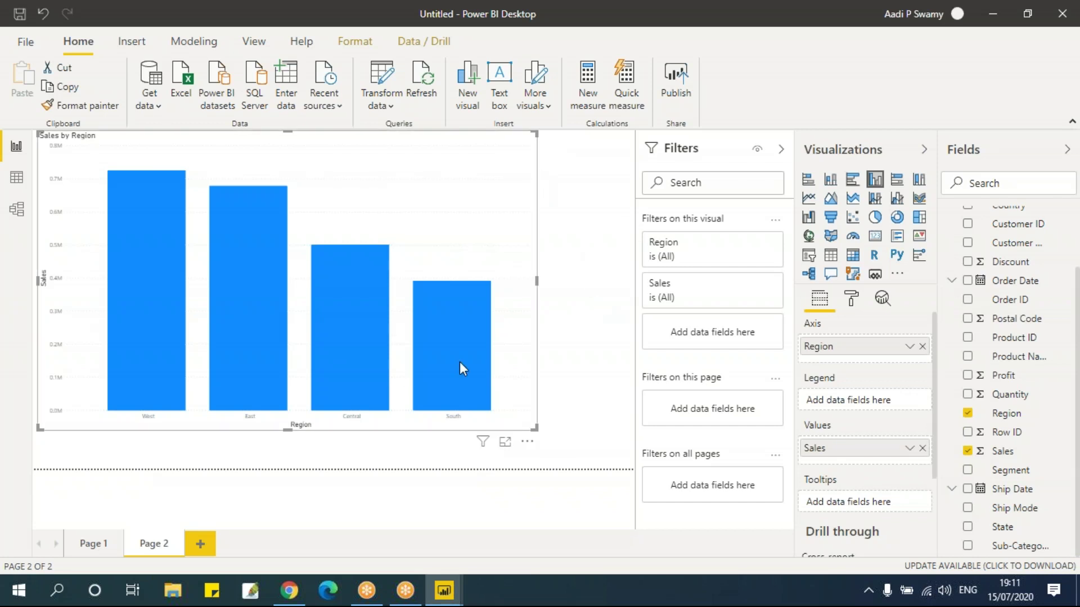
Filter the Sales by Region chart to the East and West regions with its visual-level Region filter.
mouse_move(683, 300)
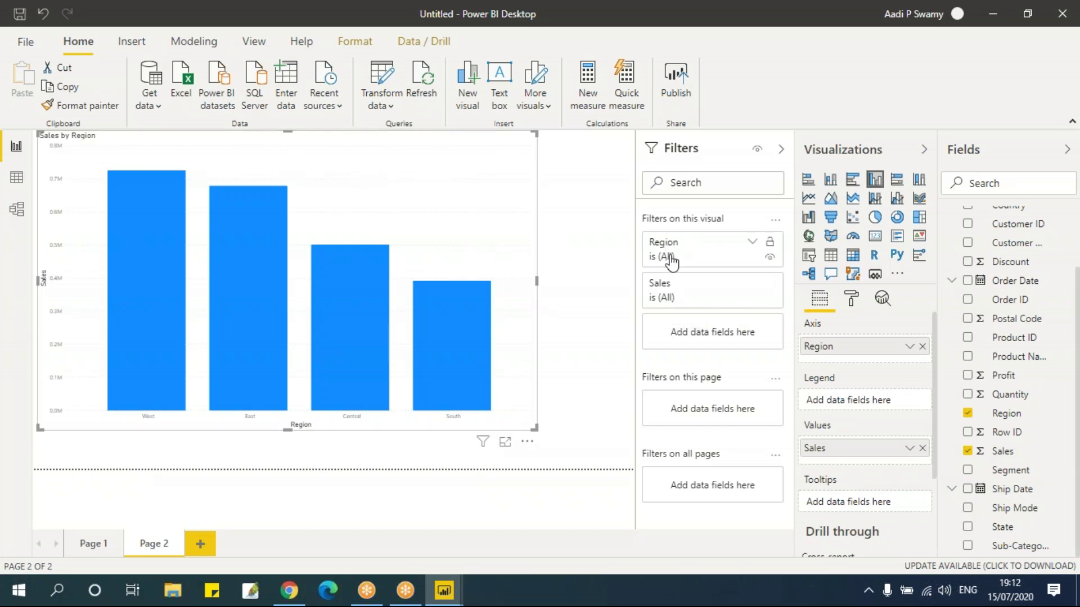
left_click(753, 243)
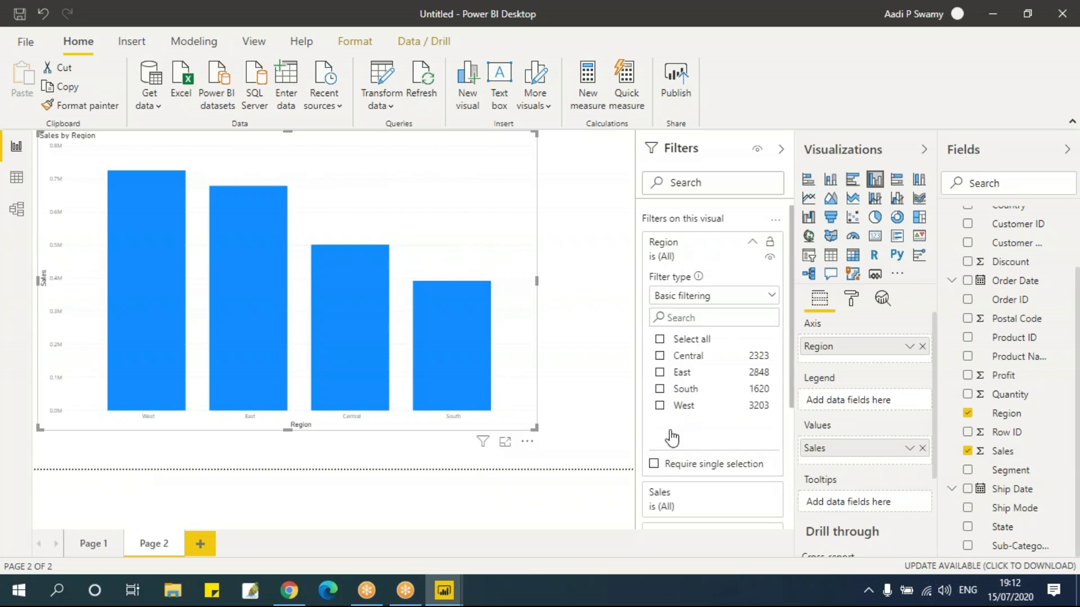
left_click(661, 374)
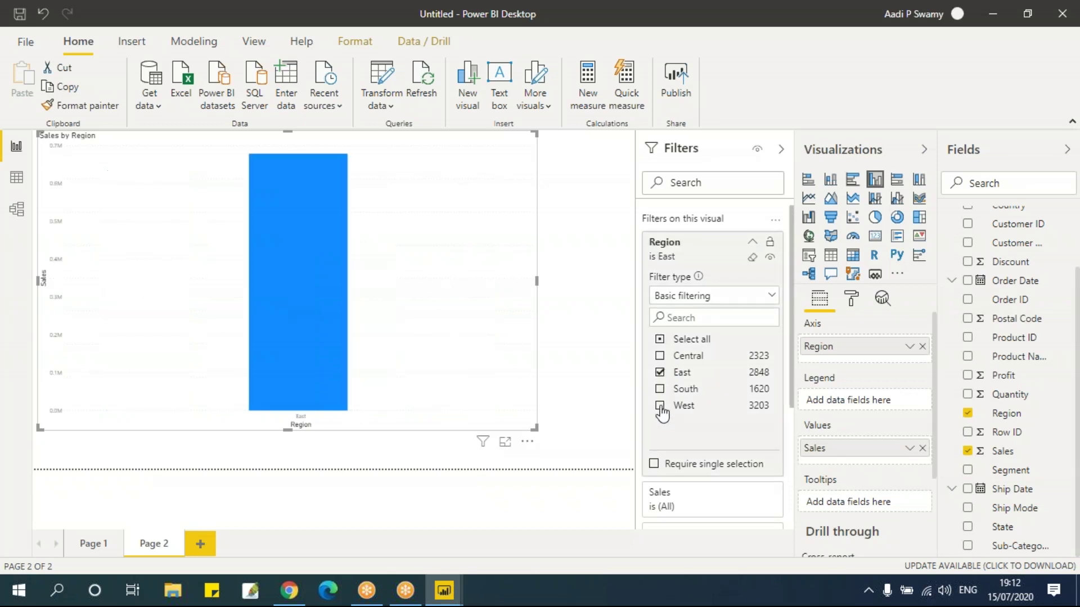
left_click(661, 407)
left_click(593, 310)
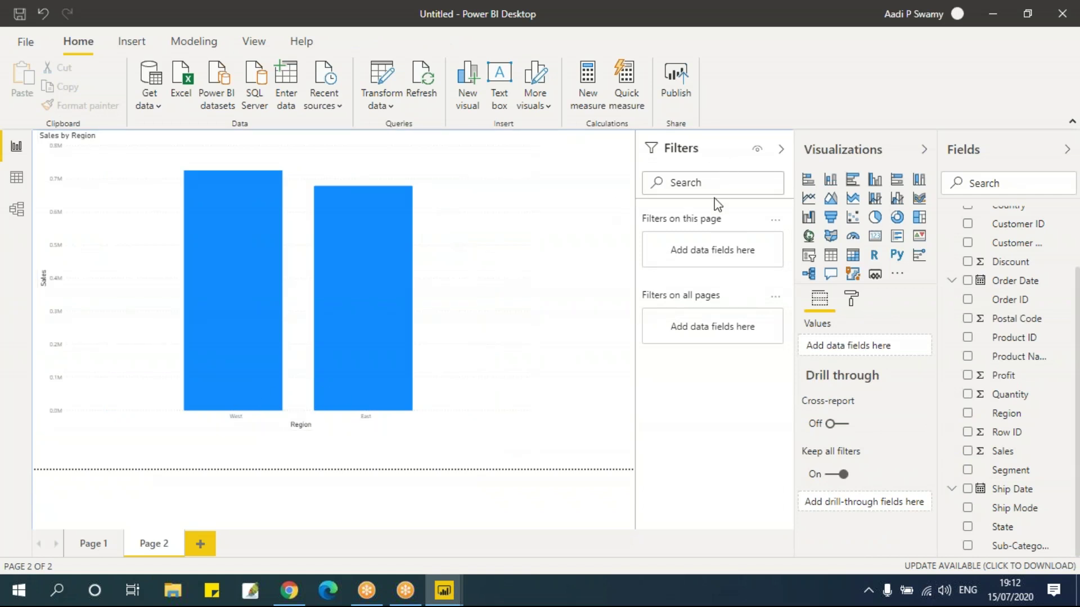
Expand the chart's visual-level Sales filter and review its available comparison conditions.
left_click(479, 194)
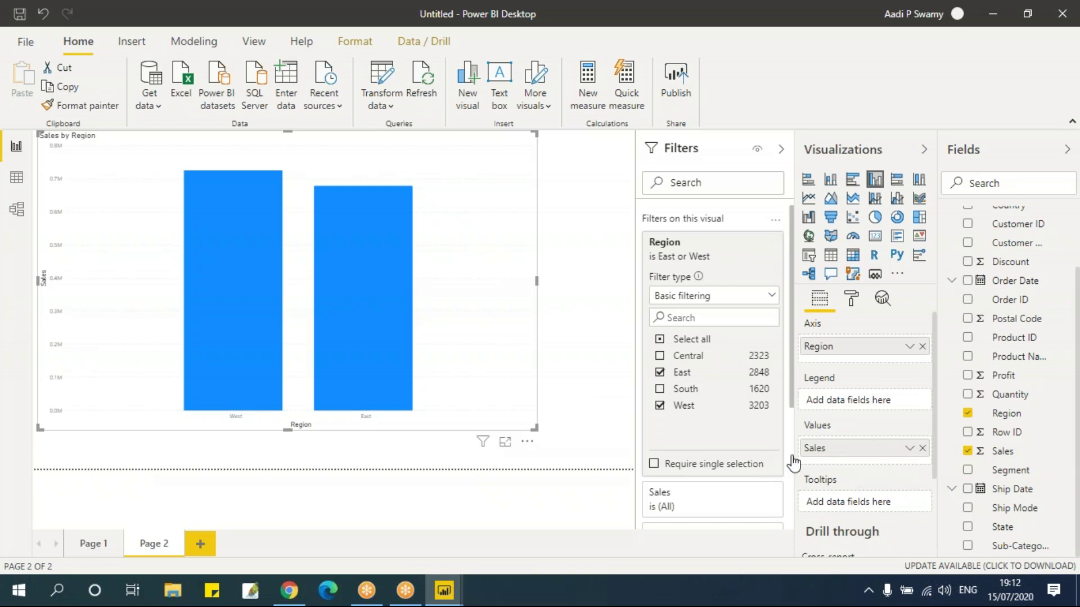
scroll(716, 463, "down", 3)
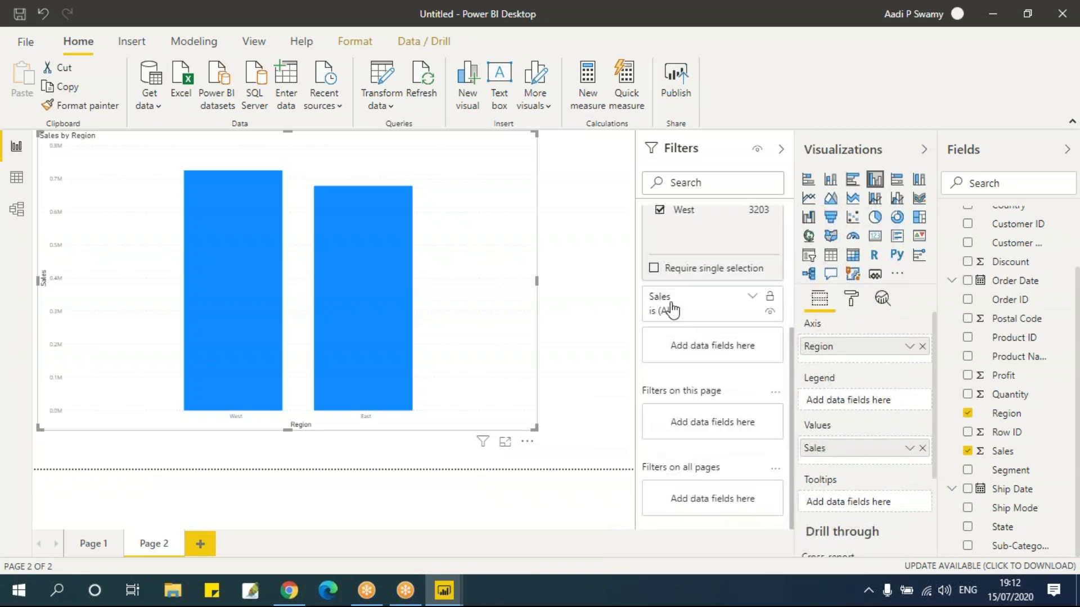
left_click(753, 298)
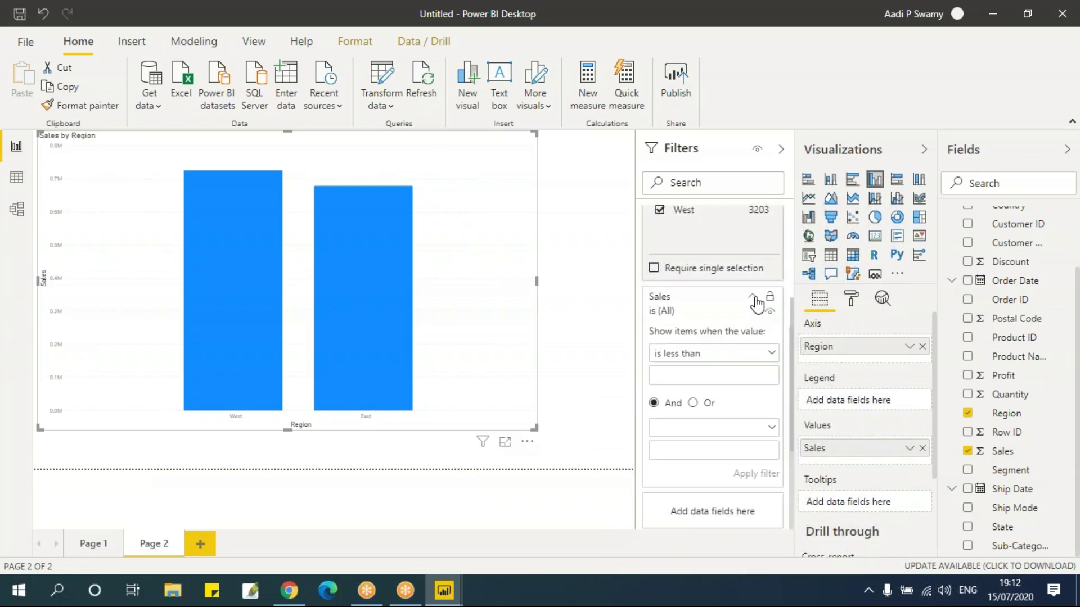
left_click(687, 354)
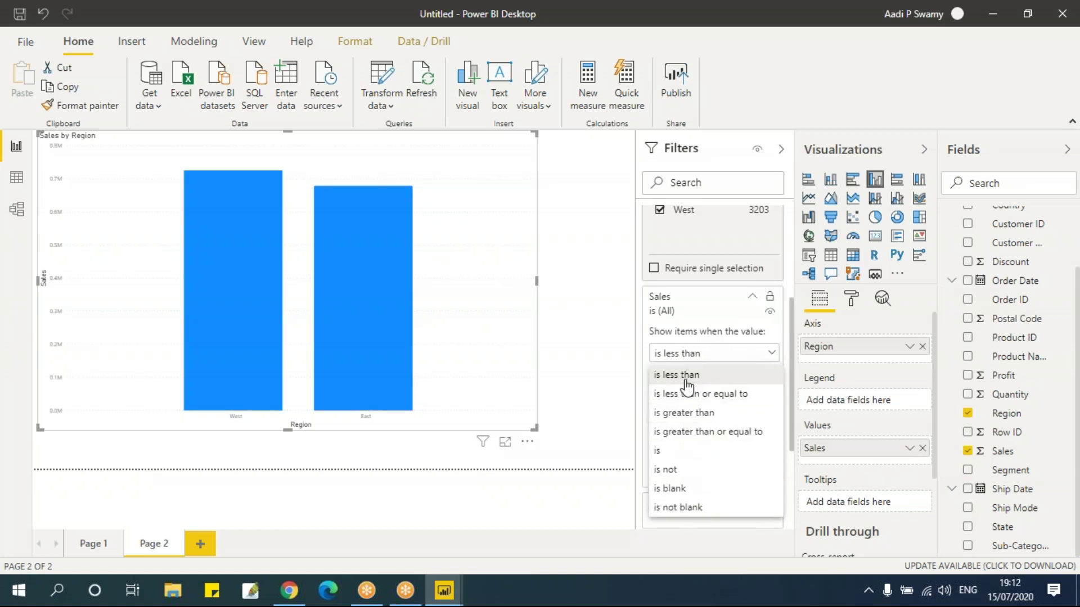
left_click(707, 186)
scroll(726, 253, "up", 5)
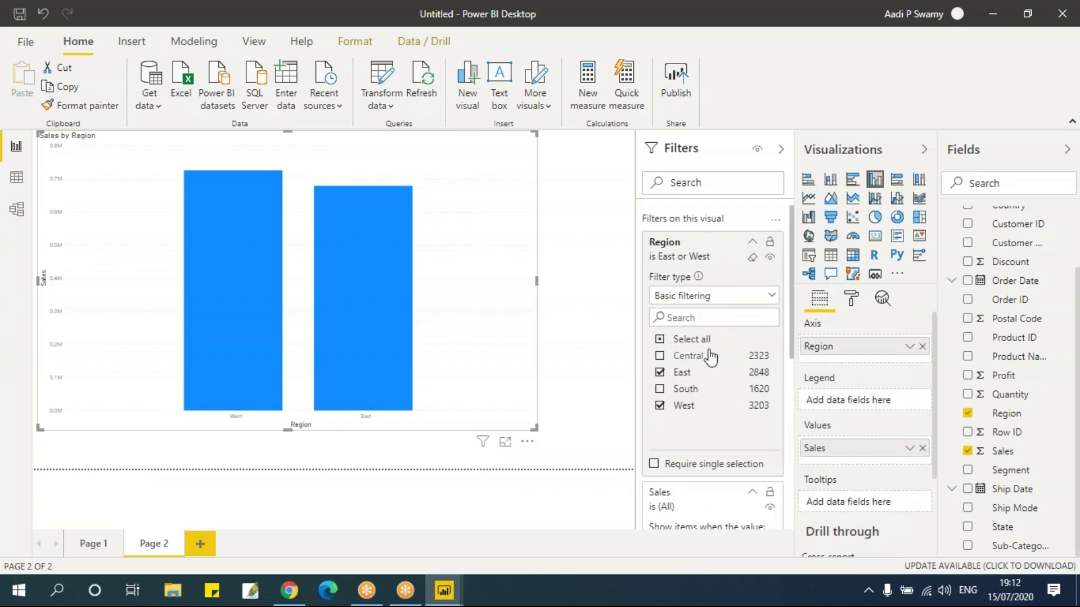
scroll(708, 360, "down", 5)
scroll(718, 376, "up", 3)
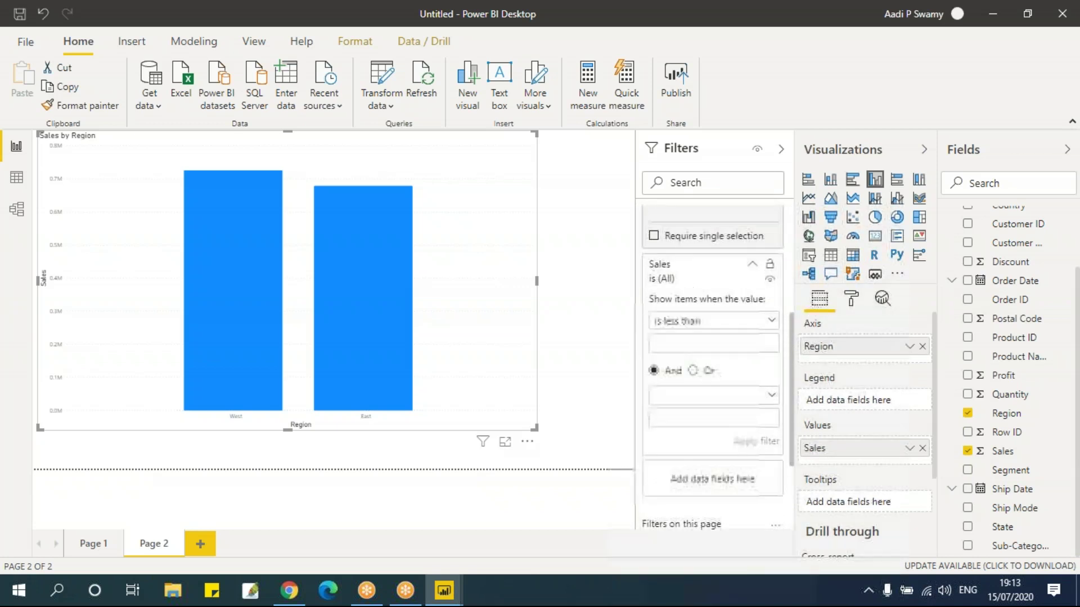
scroll(717, 376, "down", 1)
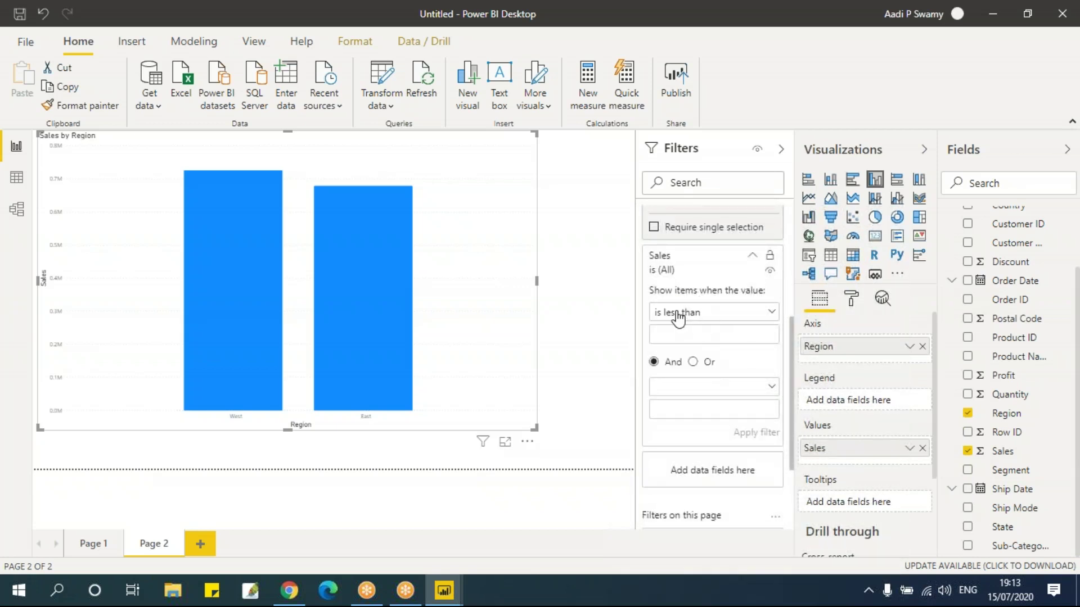
scroll(721, 320, "down", 2)
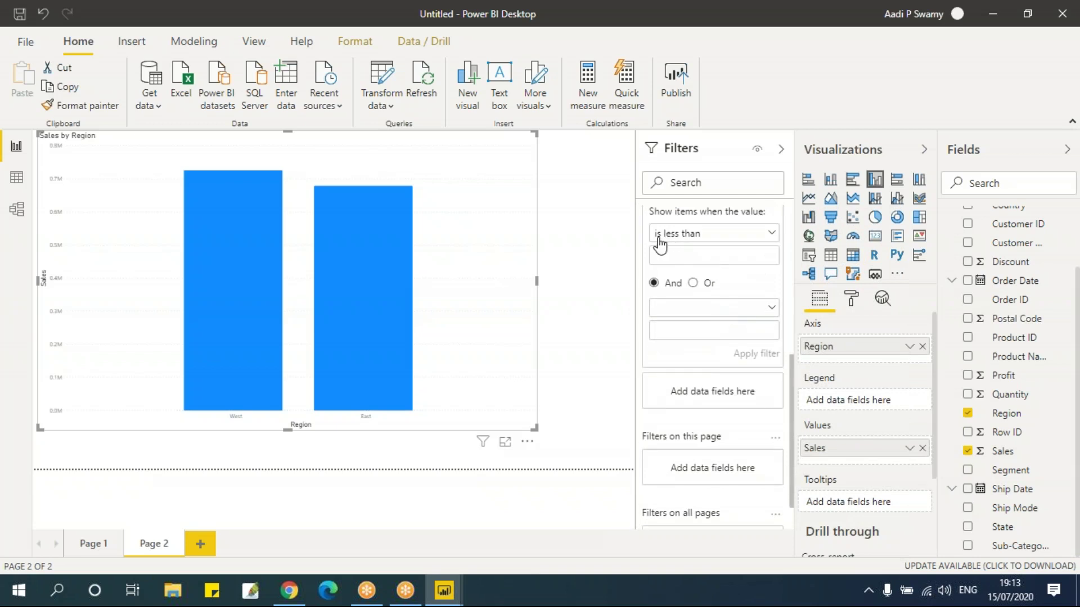
Apply a Sales filter of greater than or equal to 1000 to the chart and check the West bar's value.
left_click(709, 242)
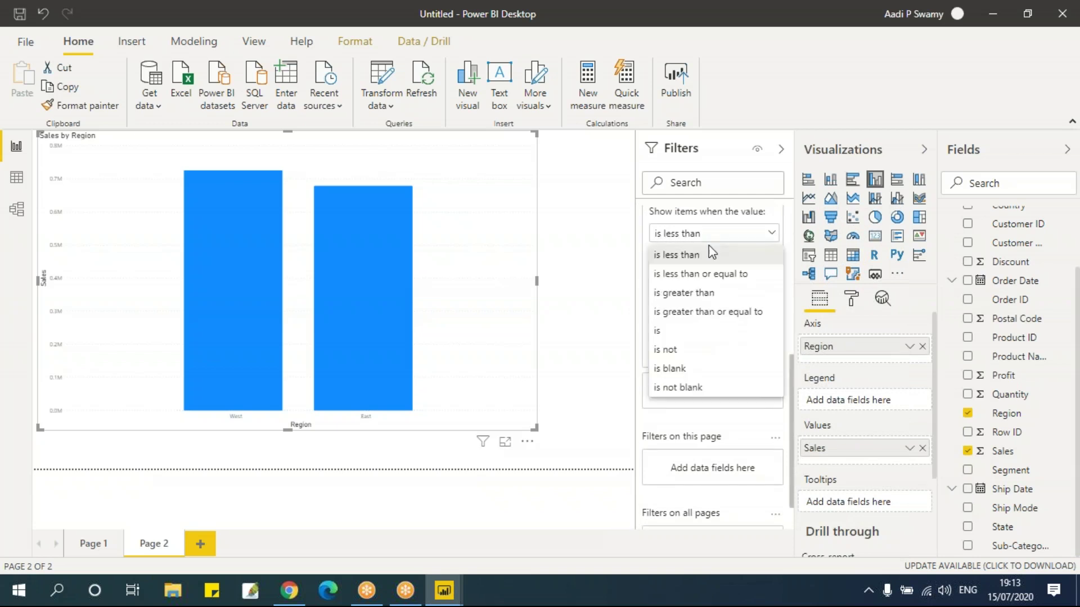
left_click(710, 313)
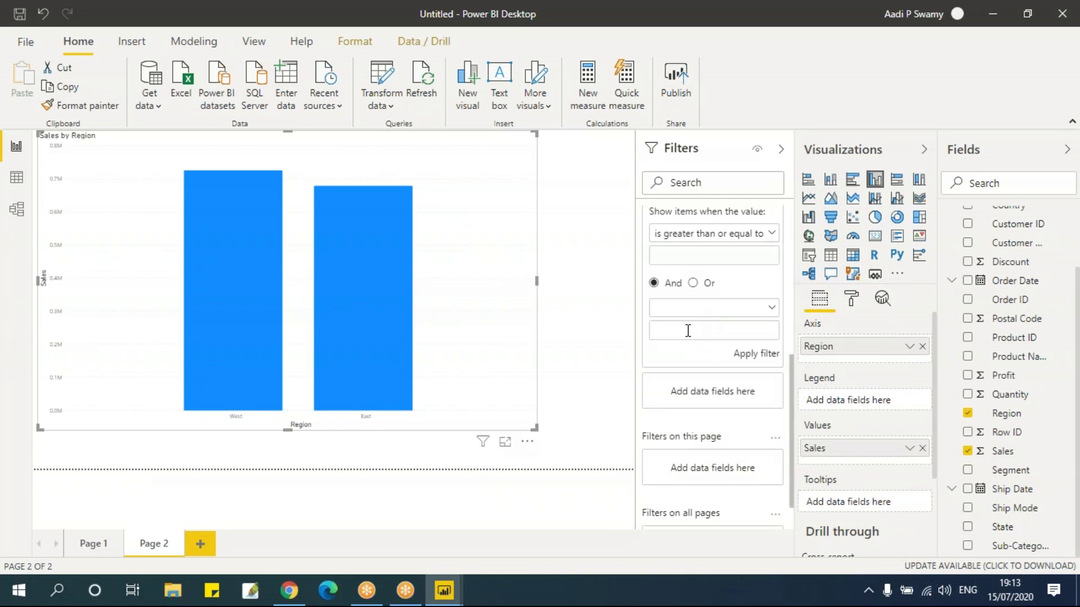
left_click(680, 256)
left_click(764, 355)
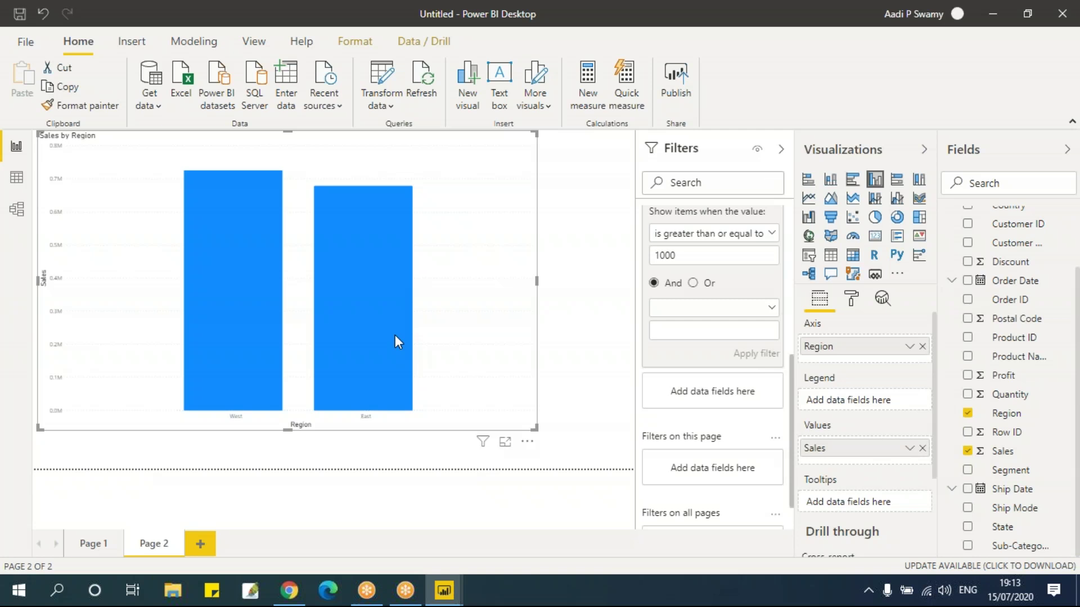
mouse_move(396, 336)
mouse_move(229, 178)
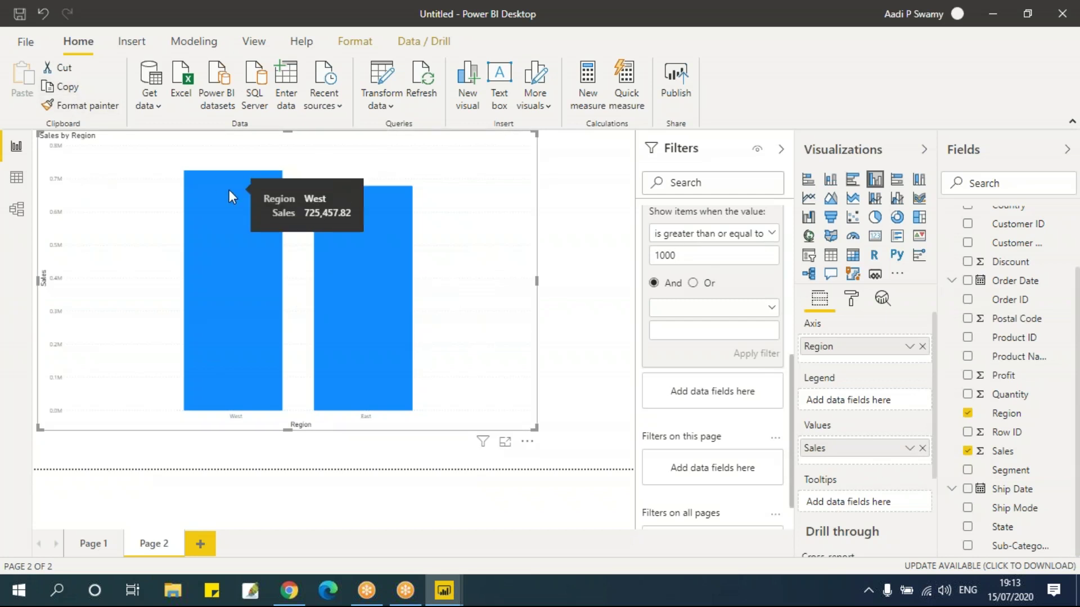
mouse_move(364, 244)
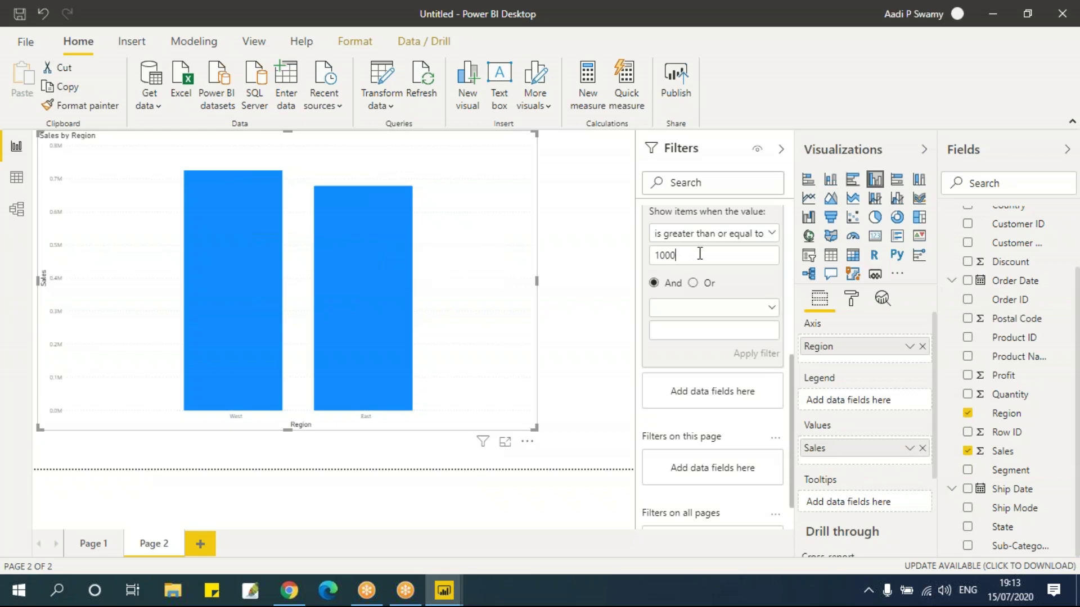
Select all regions in the chart's Region filter and set its Sales filter to greater than or equal to 500000.
scroll(709, 234, "up", 5)
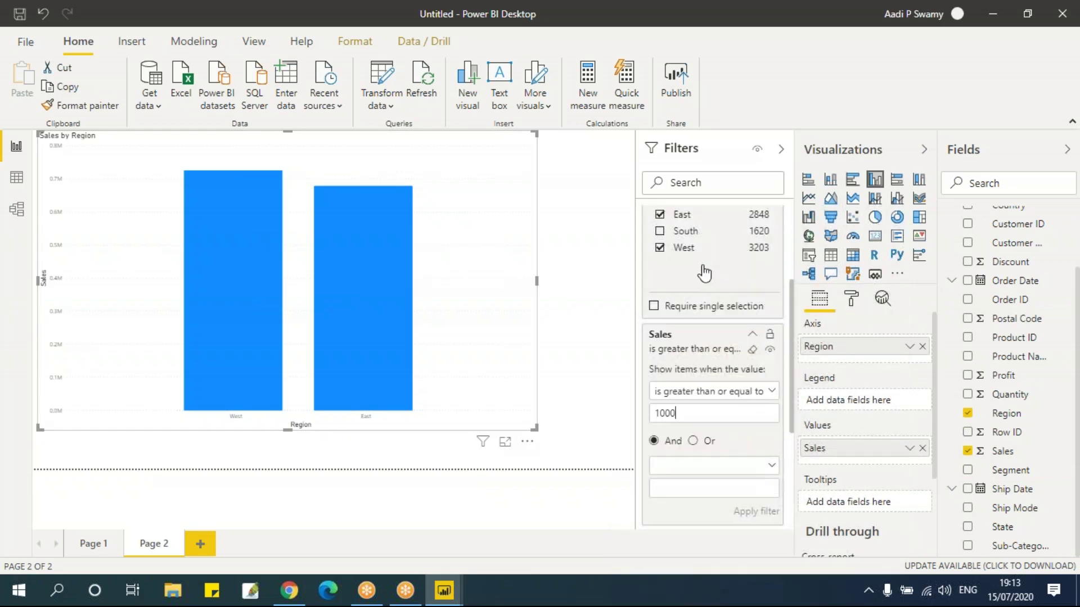
left_click(660, 262)
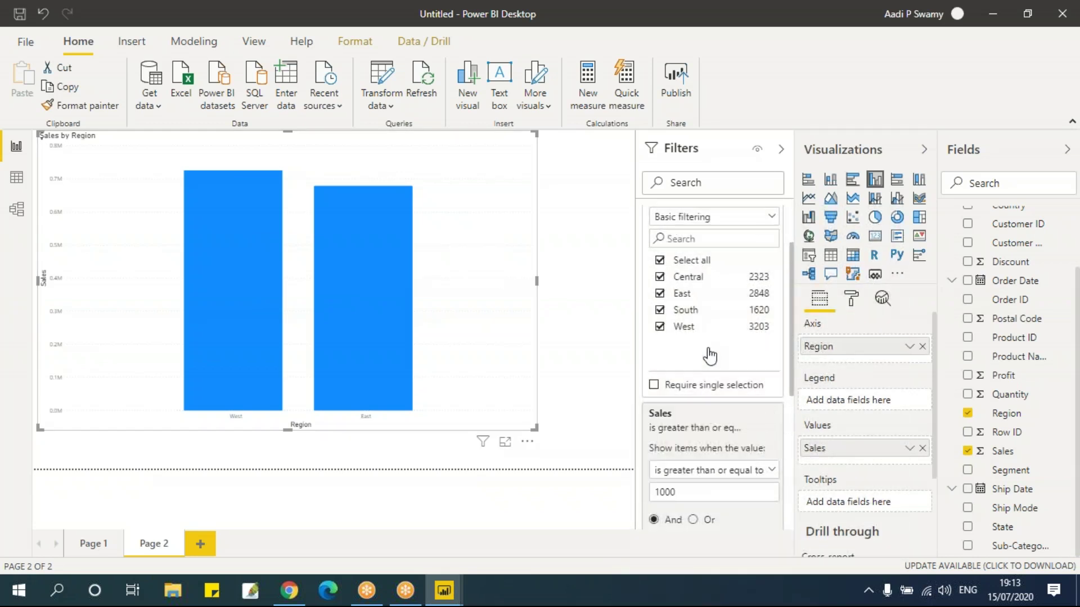
scroll(710, 354, "down", 5)
double_click(693, 257)
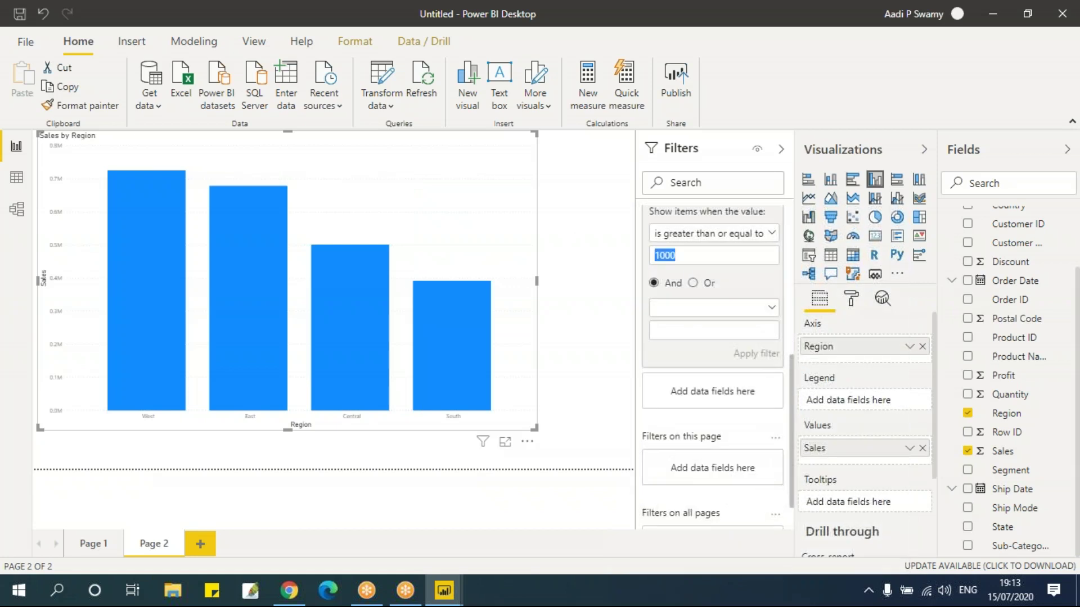
type("500000")
left_click(757, 353)
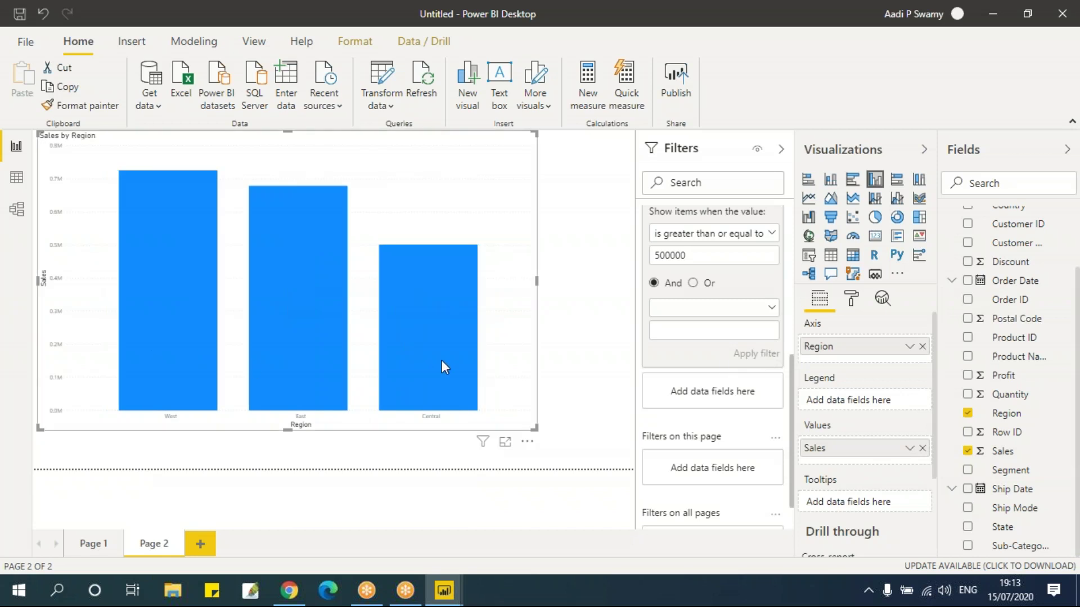
scroll(693, 329, "up", 3)
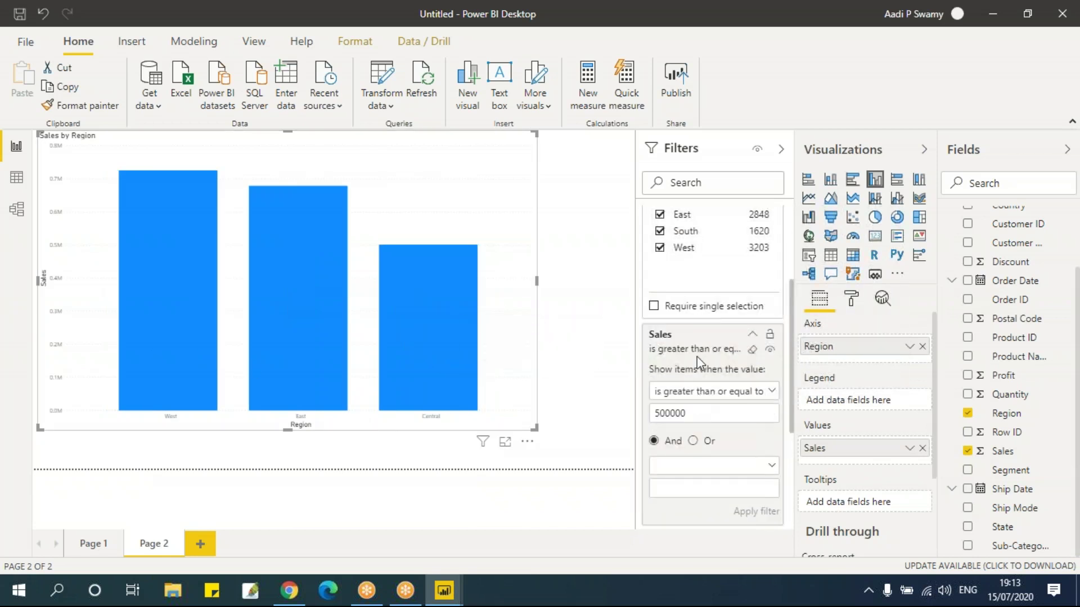
mouse_move(441, 315)
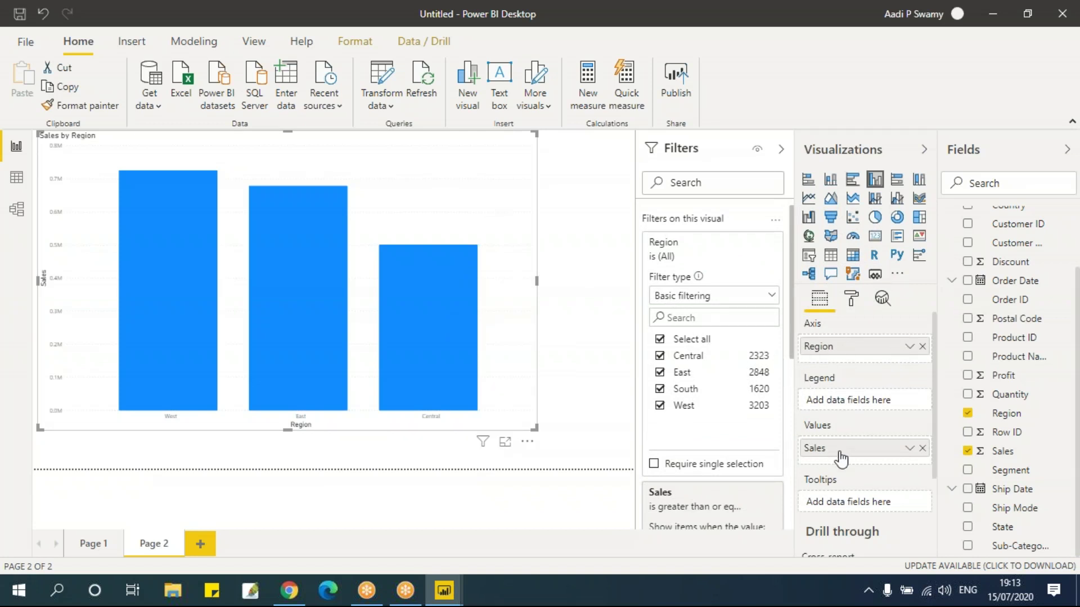
Clear the Sales filter on the Sales by Region chart.
scroll(710, 401, "down", 6)
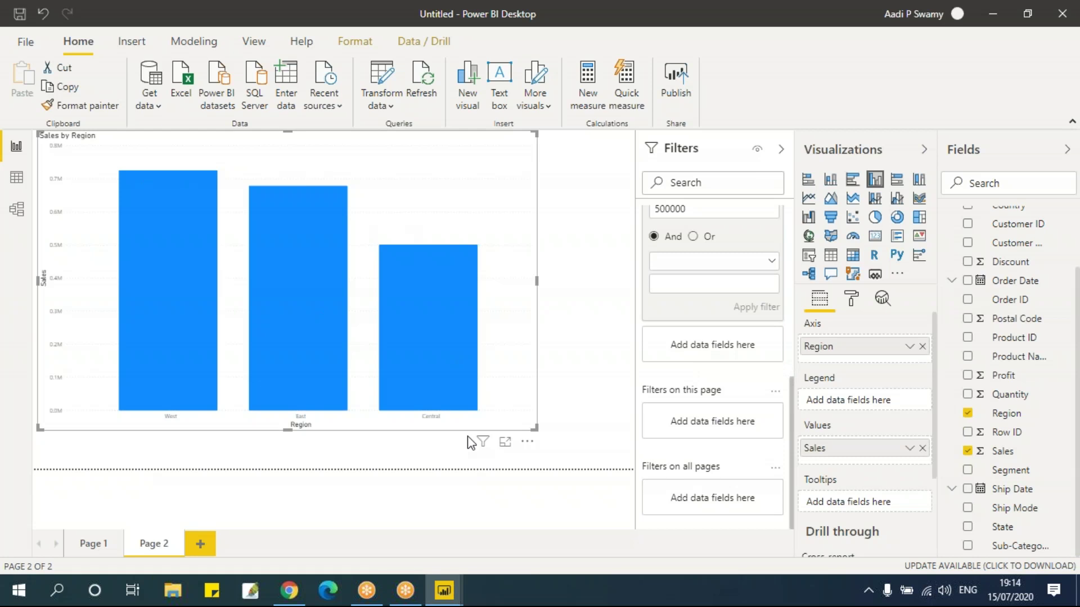
scroll(733, 382, "up", 4)
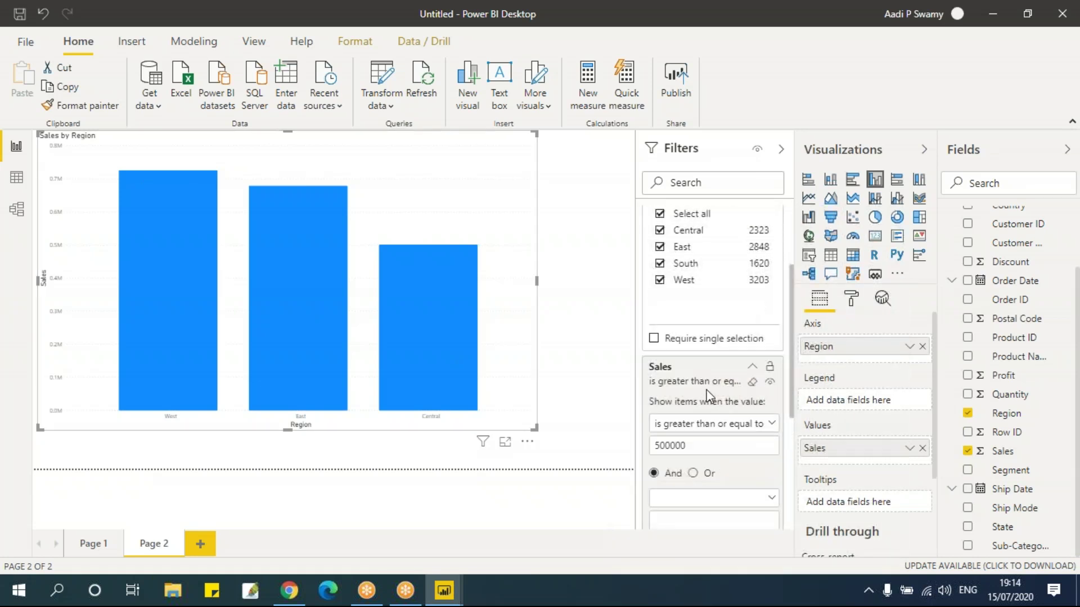
left_click(753, 382)
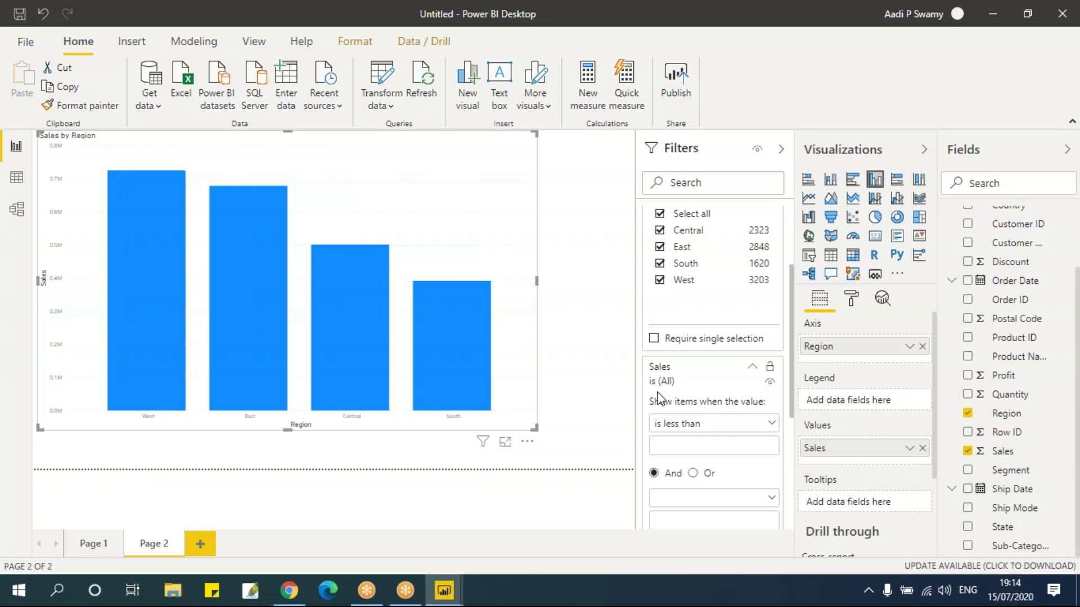
Add the Category field from RawData as a visual-level filter on the Sales by Region chart.
scroll(769, 310, "up", 4)
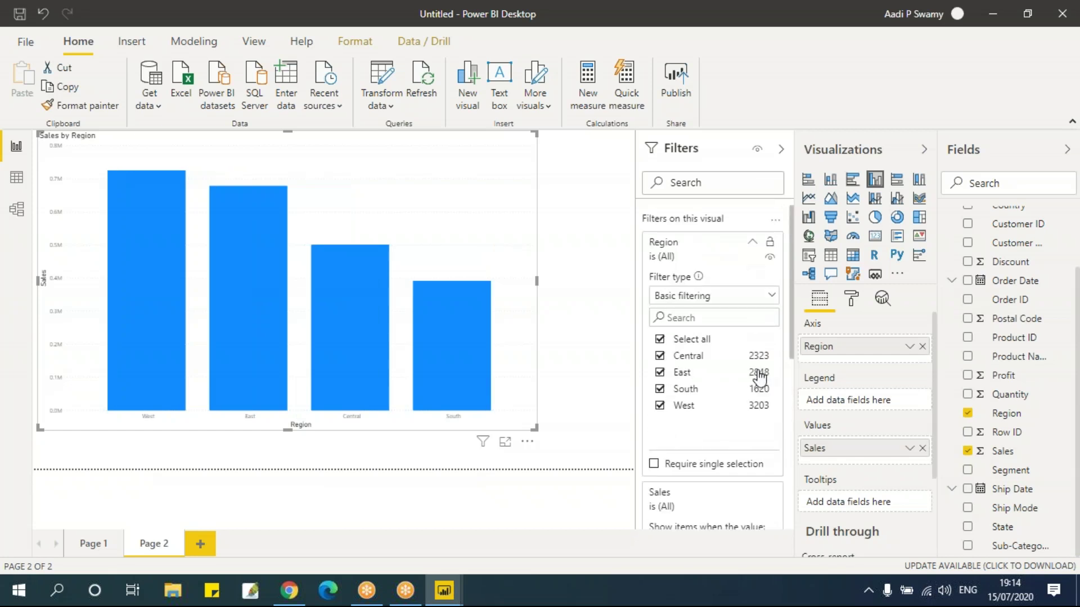
scroll(749, 402, "down", 1)
scroll(749, 403, "down", 5)
scroll(726, 412, "down", 1)
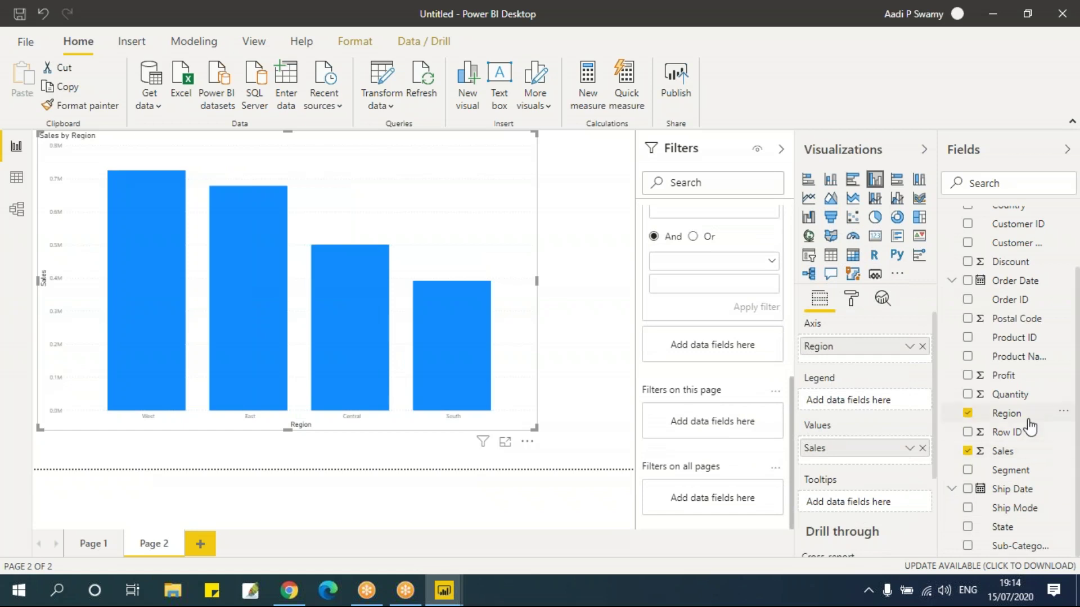
scroll(1024, 360, "up", 2)
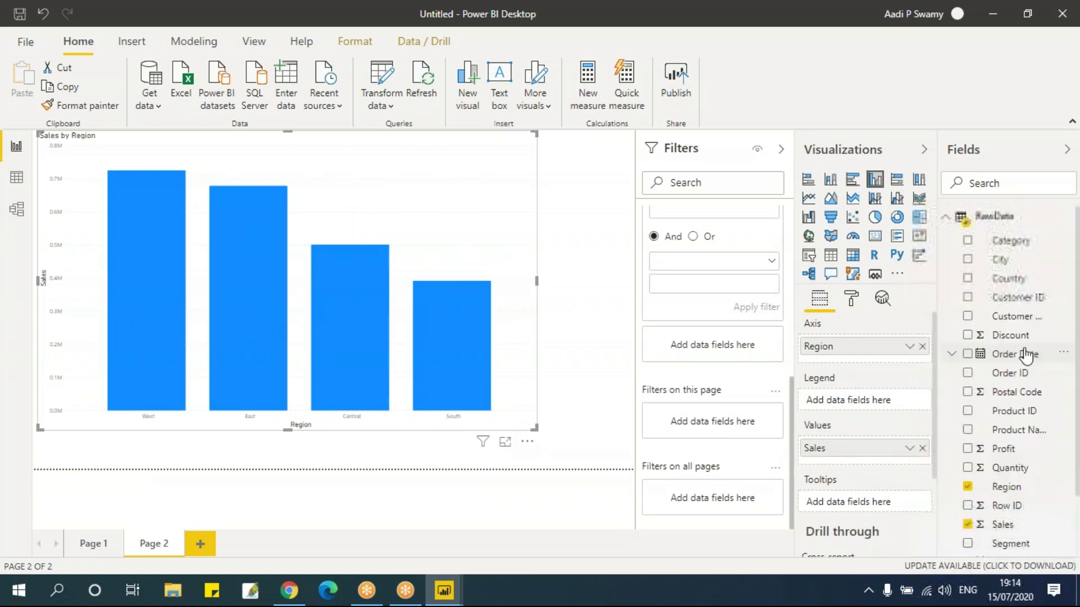
left_click_drag(1015, 245, 723, 351)
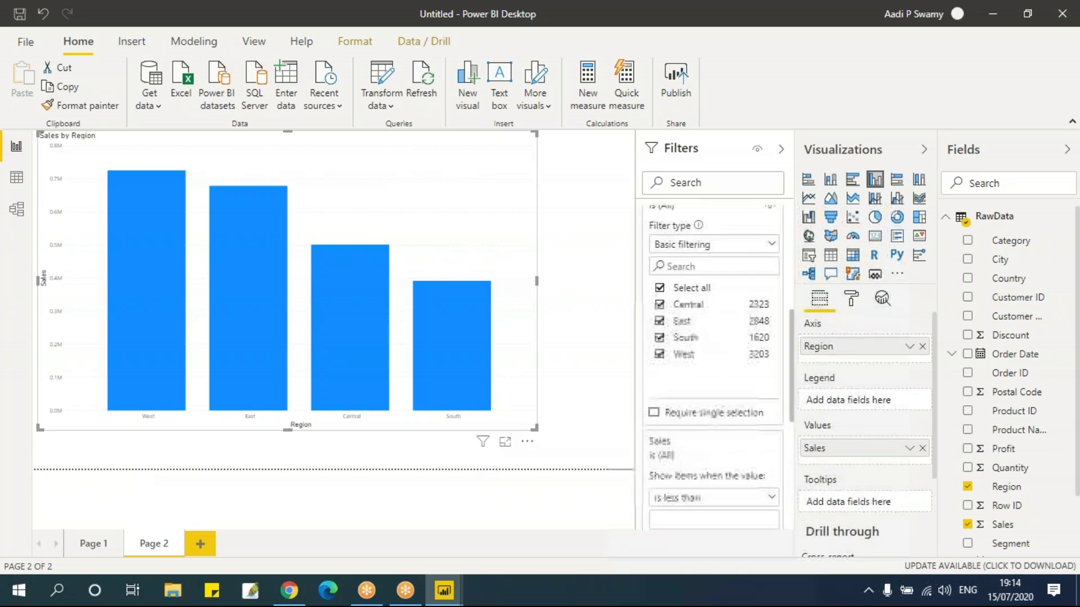
scroll(735, 379, "up", 1)
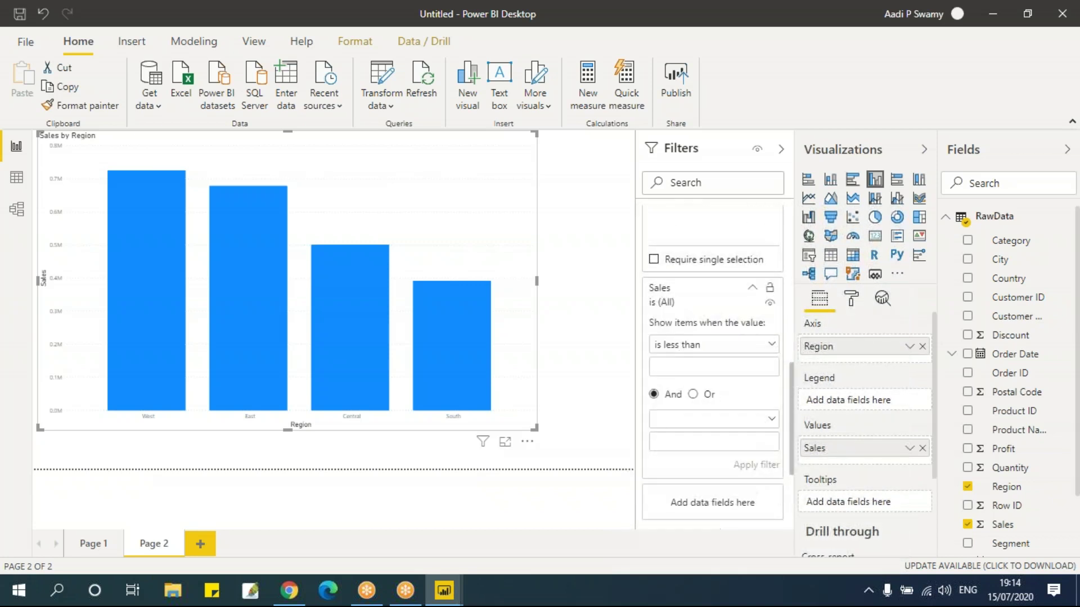
Place the Category field once more among the visual-level filters of the Sales by Region chart.
scroll(739, 382, "down", 2)
left_click_drag(1008, 241, 734, 360)
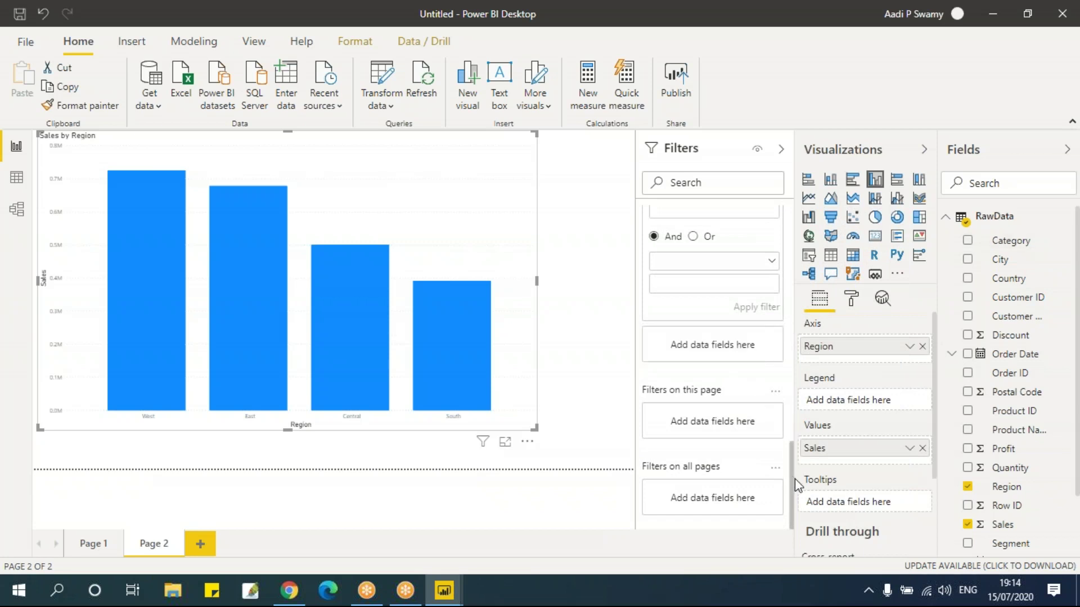
left_click_drag(794, 529, 791, 214)
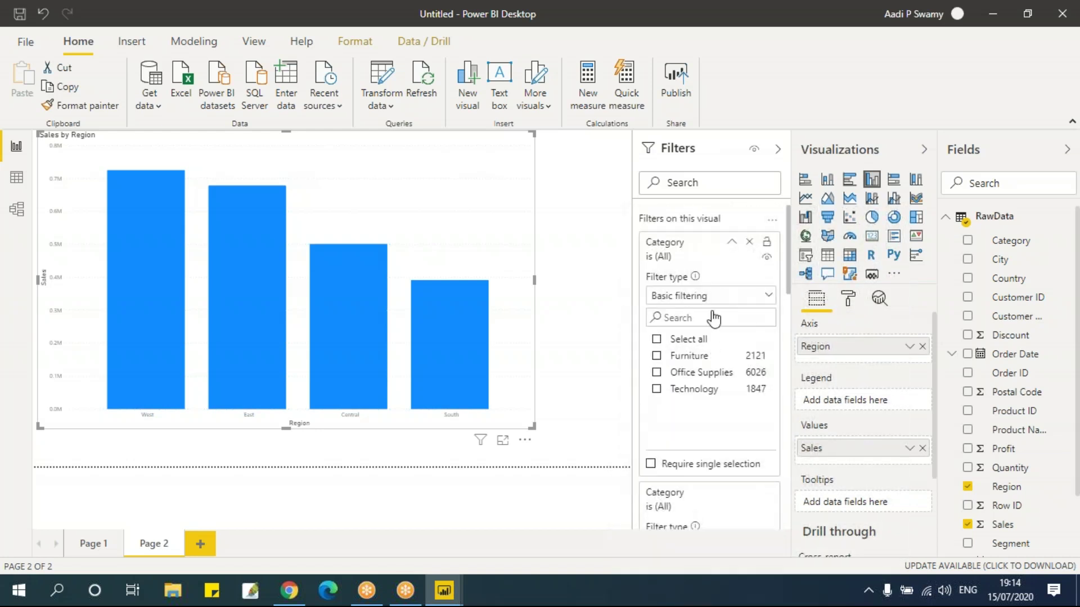
Filter the Sales by Region chart's Category by Furniture, by Office Supplies, and finally by Technology only.
left_click(657, 356)
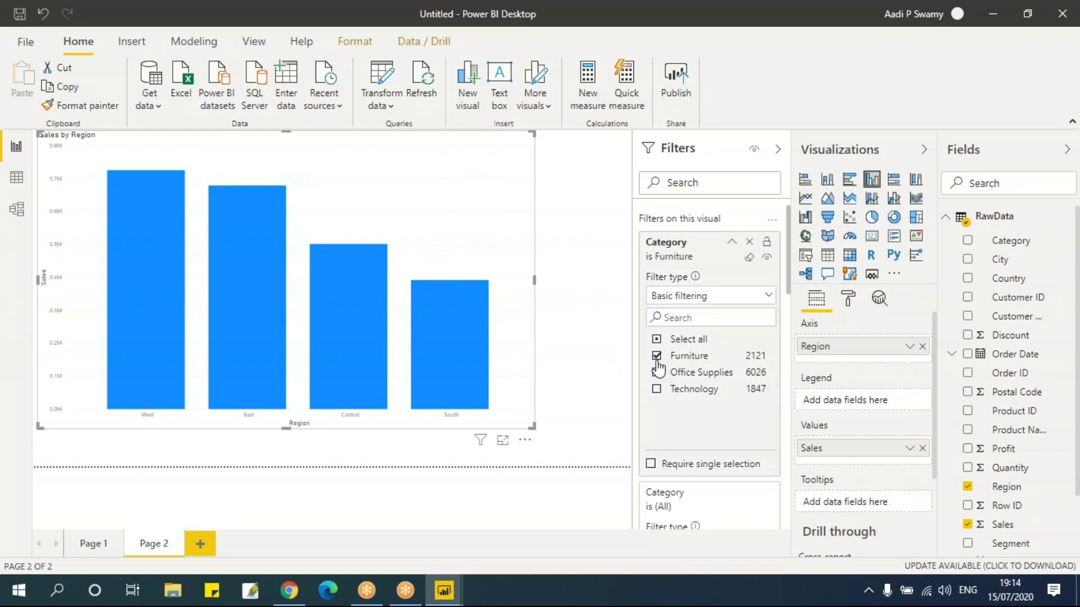
left_click(656, 373)
left_click(656, 357)
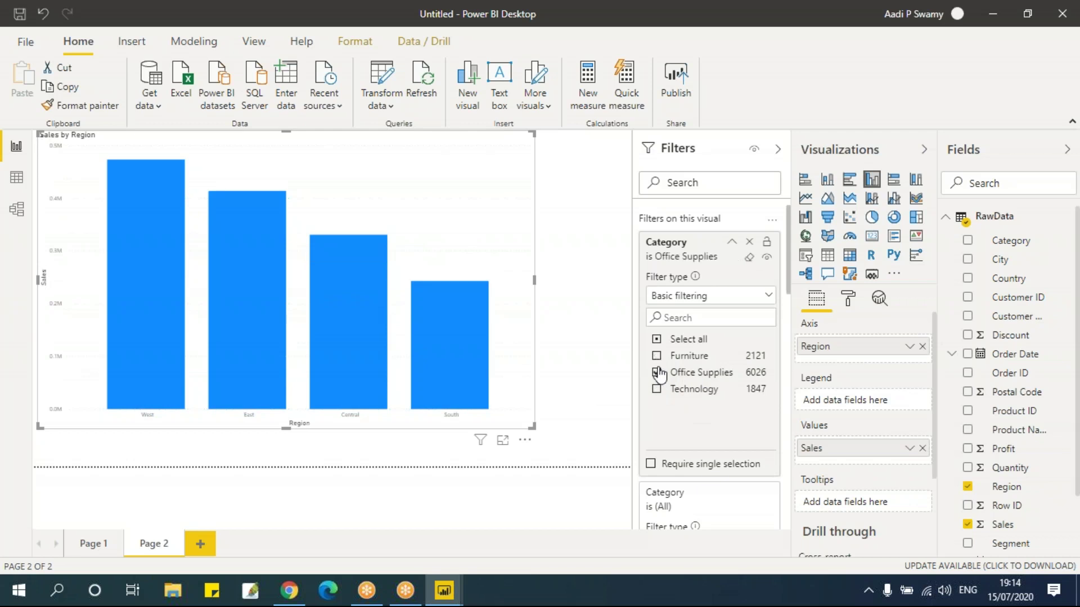
left_click(657, 372)
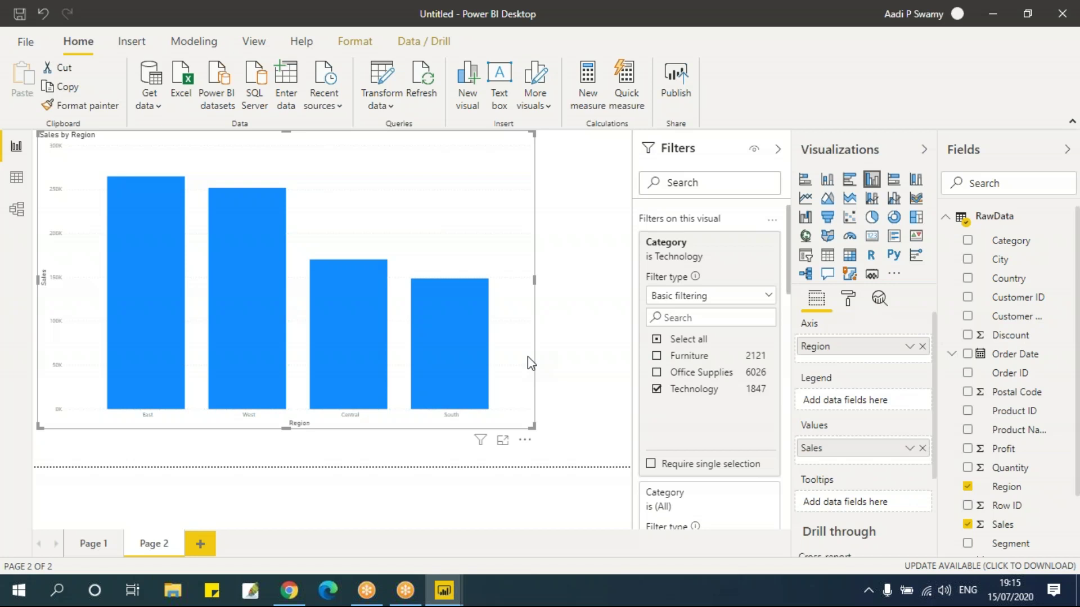
Add a new report page with a clustered column chart of Sales by Region and enlarge the chart slightly.
left_click(199, 544)
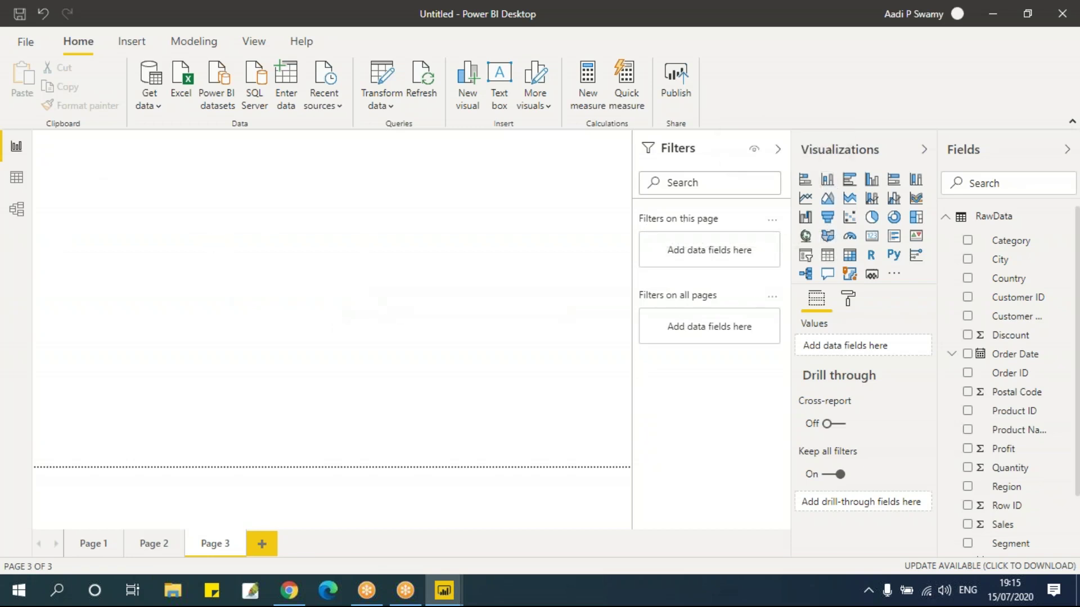
left_click(872, 179)
left_click_drag(164, 257, 238, 303)
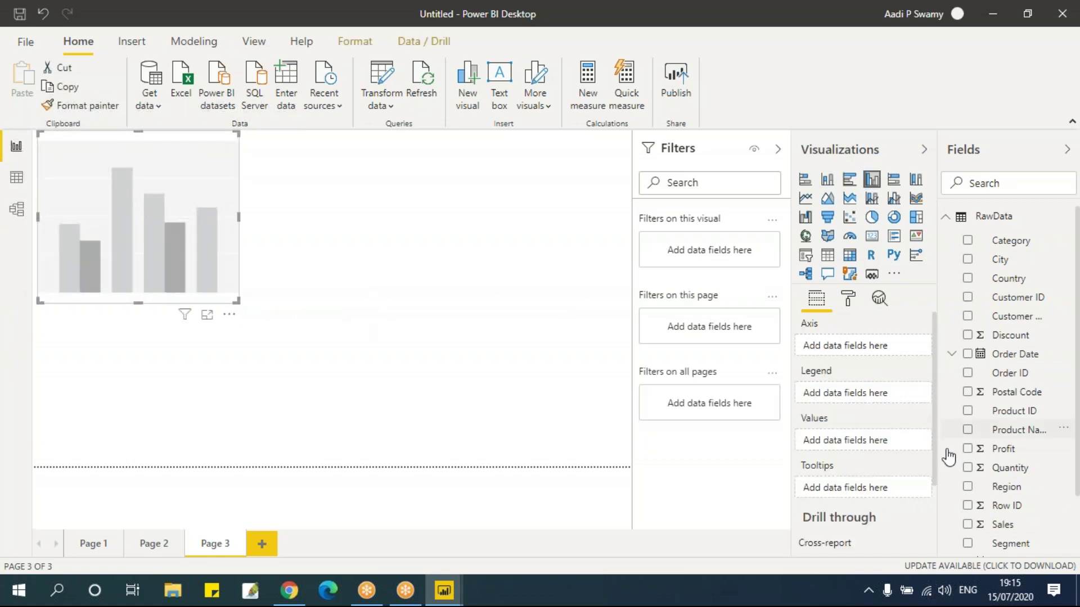
scroll(1032, 515, "down", 3)
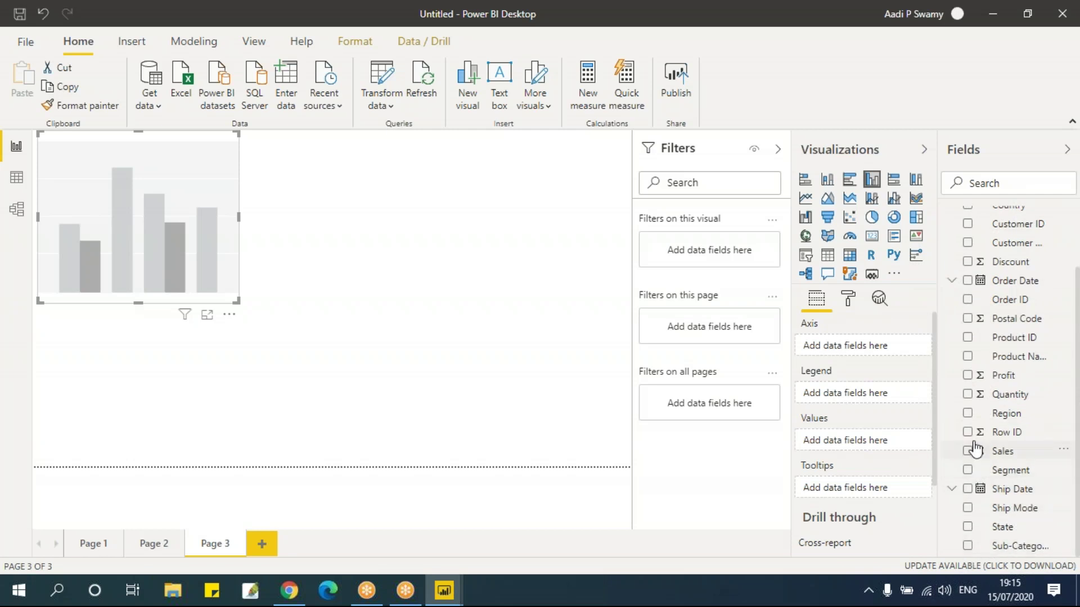
left_click(968, 413)
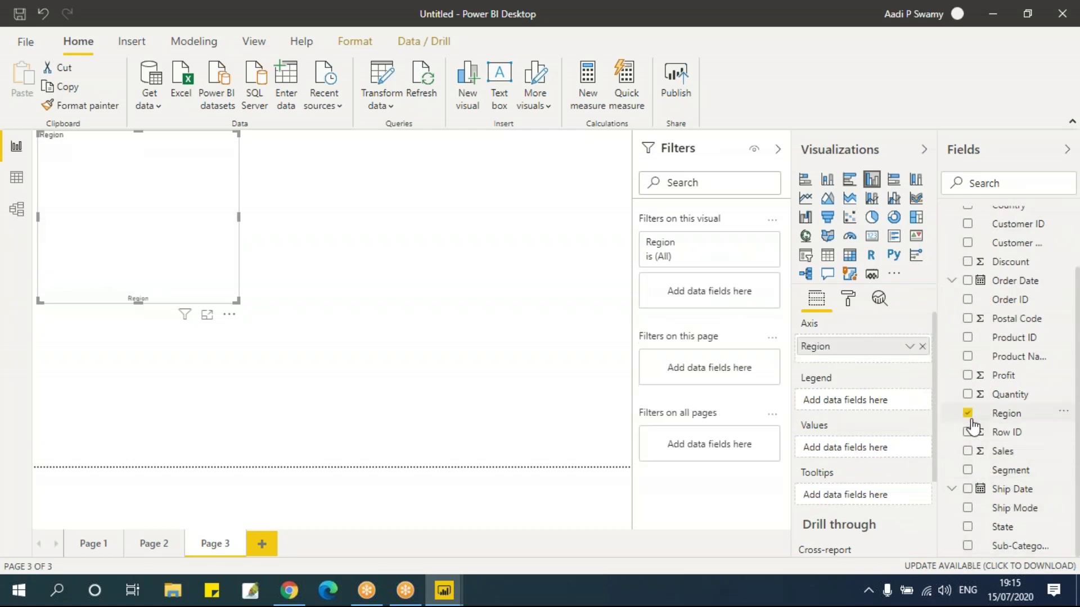
scroll(973, 426, "up", 3)
scroll(973, 426, "down", 3)
left_click_drag(239, 304, 260, 307)
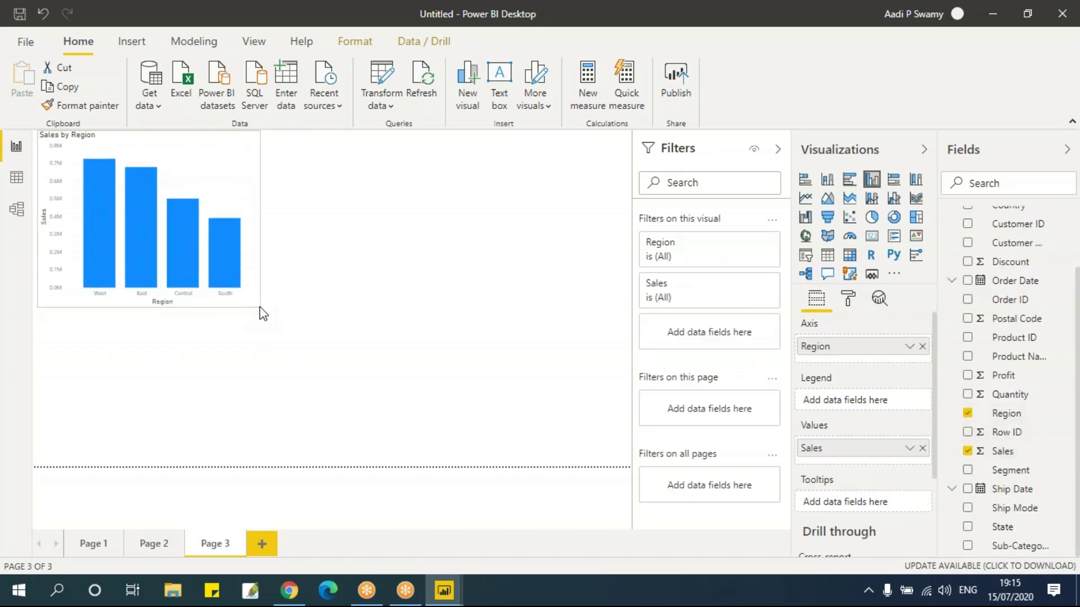
Add a pie chart of Profit by Ship Mode beside the Sales by Region chart and enlarge it.
left_click(339, 270)
left_click(871, 222)
left_click_drag(250, 325, 456, 149)
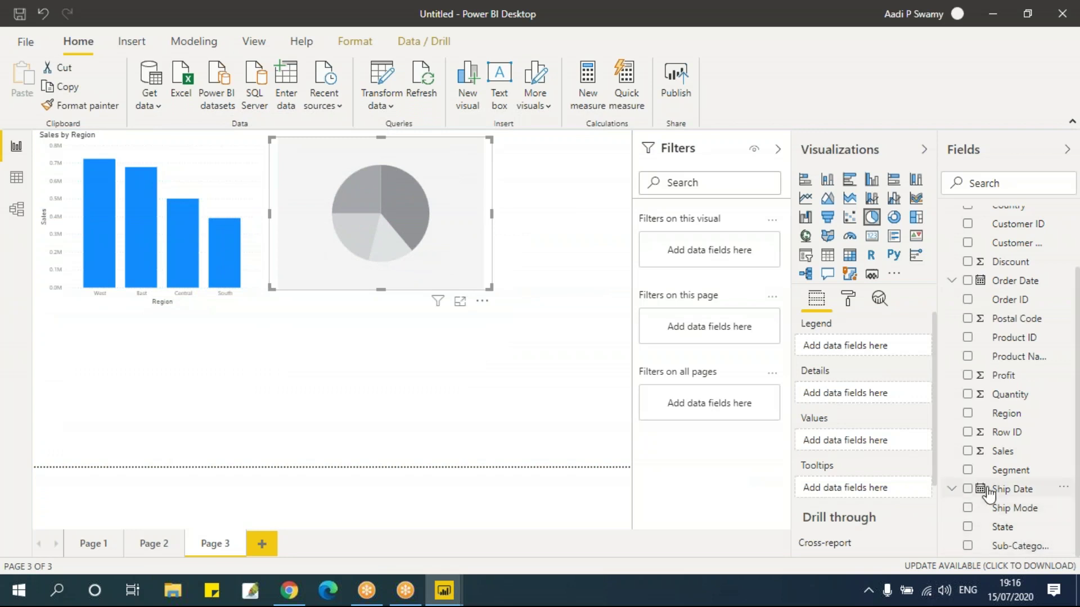
left_click(968, 509)
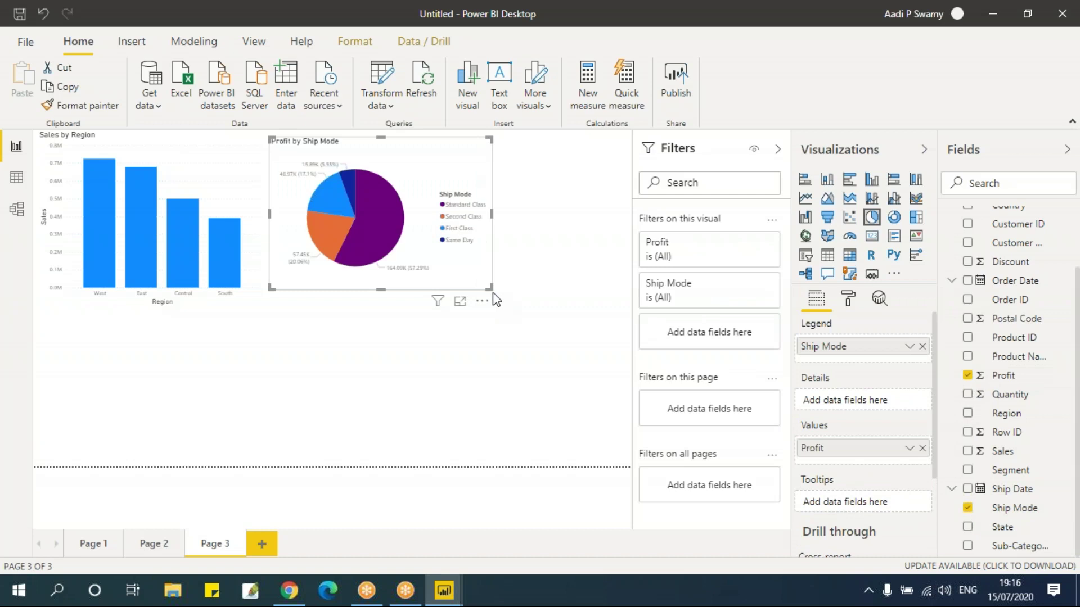
left_click_drag(492, 288, 567, 313)
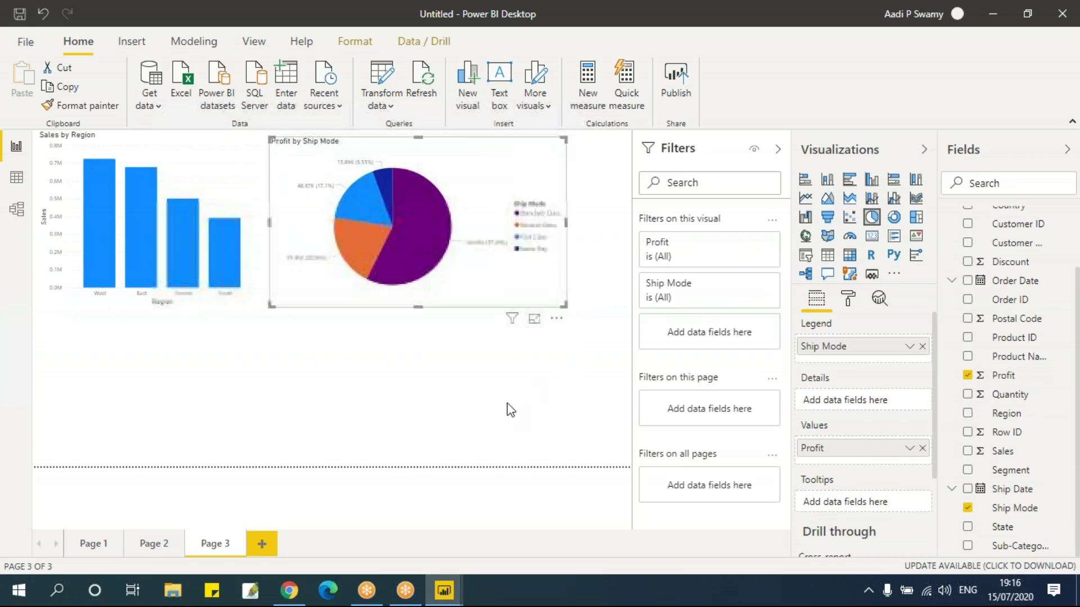
Create a clustered column chart of Sales by Segment below the Sales by Region chart and widen it slightly.
left_click(456, 437)
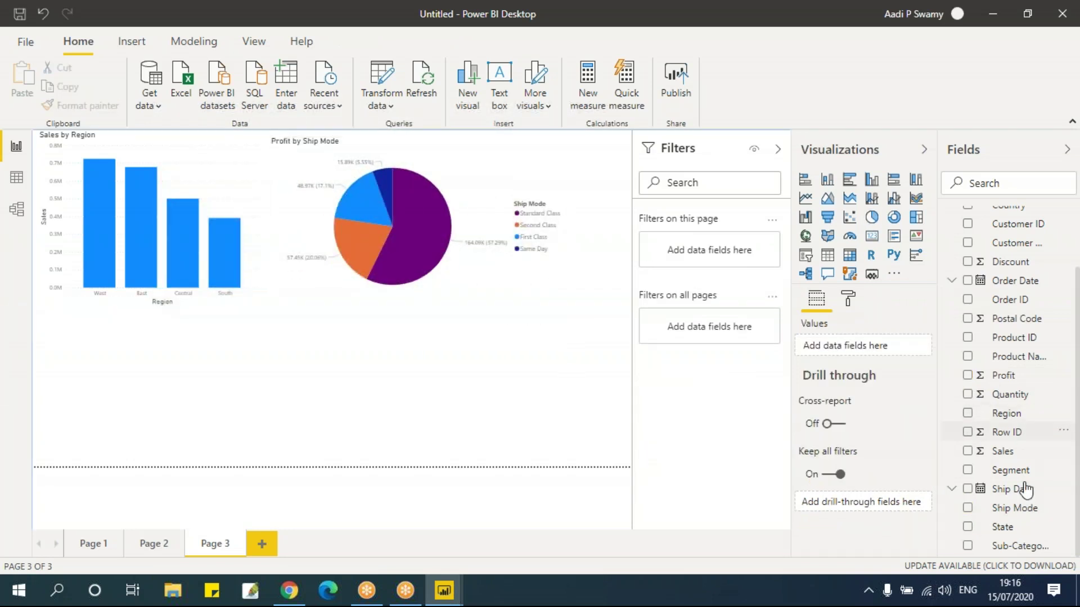
left_click(968, 471)
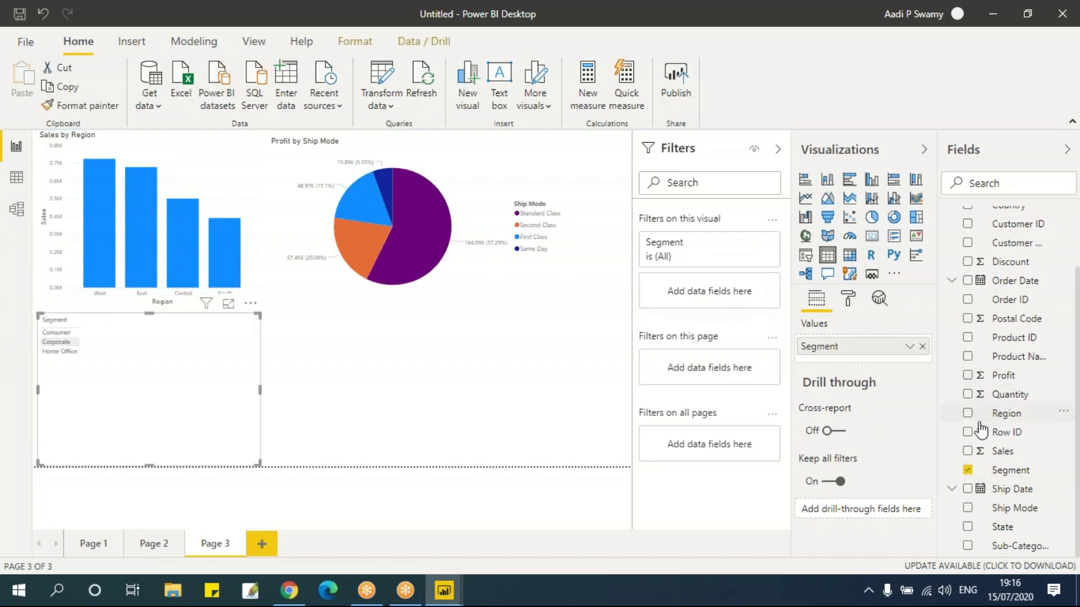
left_click(968, 451)
left_click(872, 179)
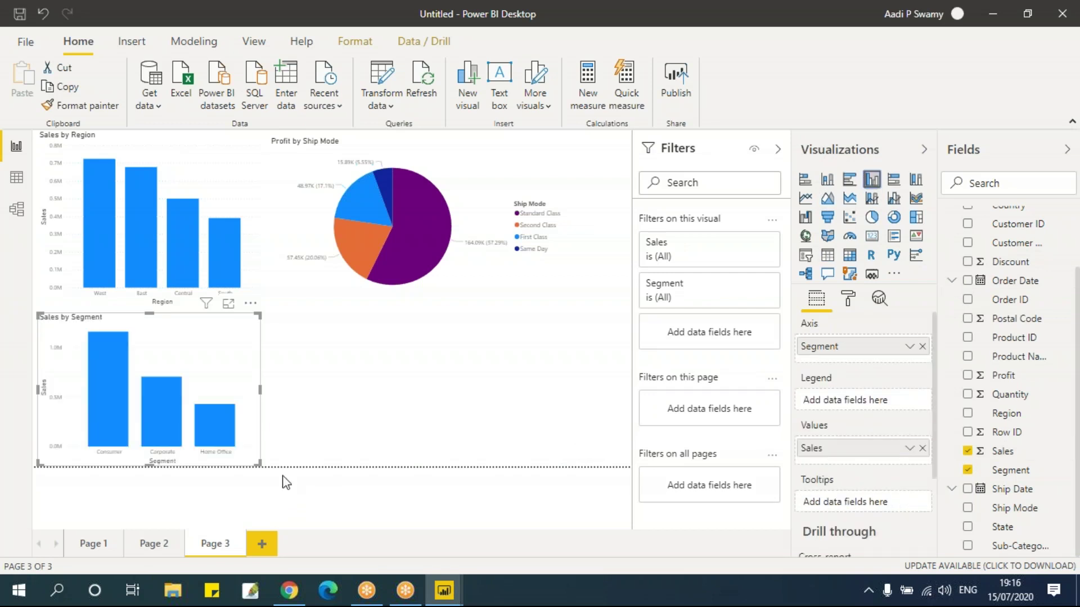
left_click_drag(259, 464, 270, 465)
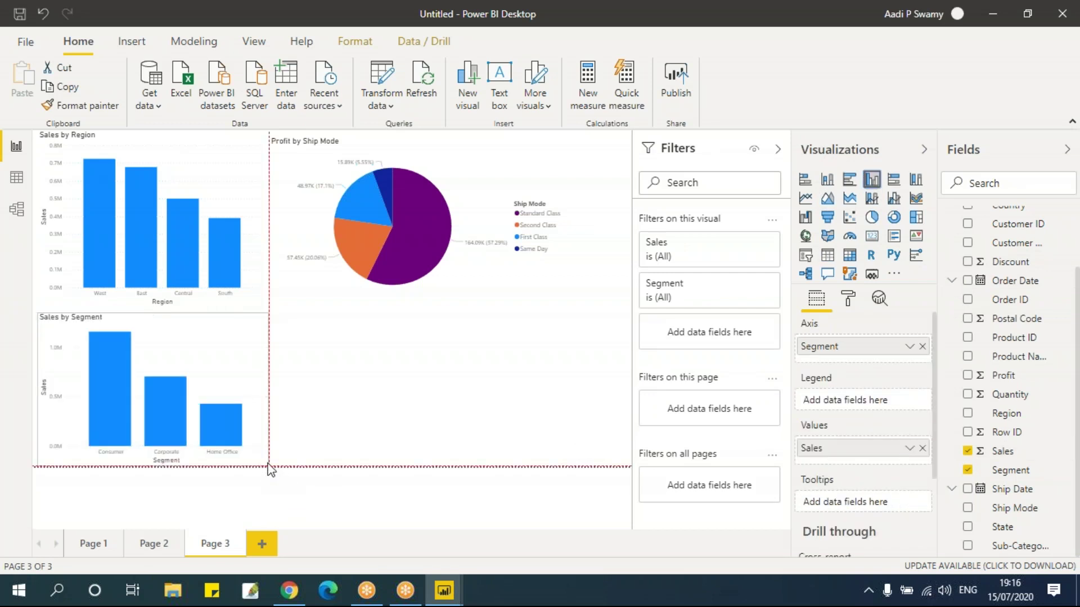
Add a line chart of Sales by Order Date year below the pie chart.
left_click(373, 410)
scroll(984, 393, "up", 2)
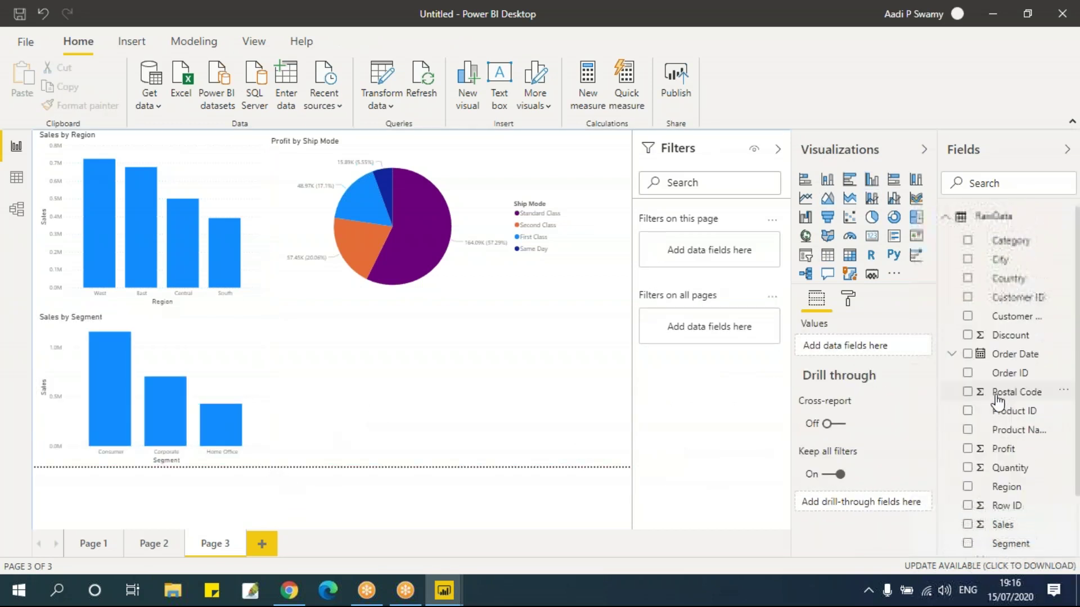
left_click(972, 360)
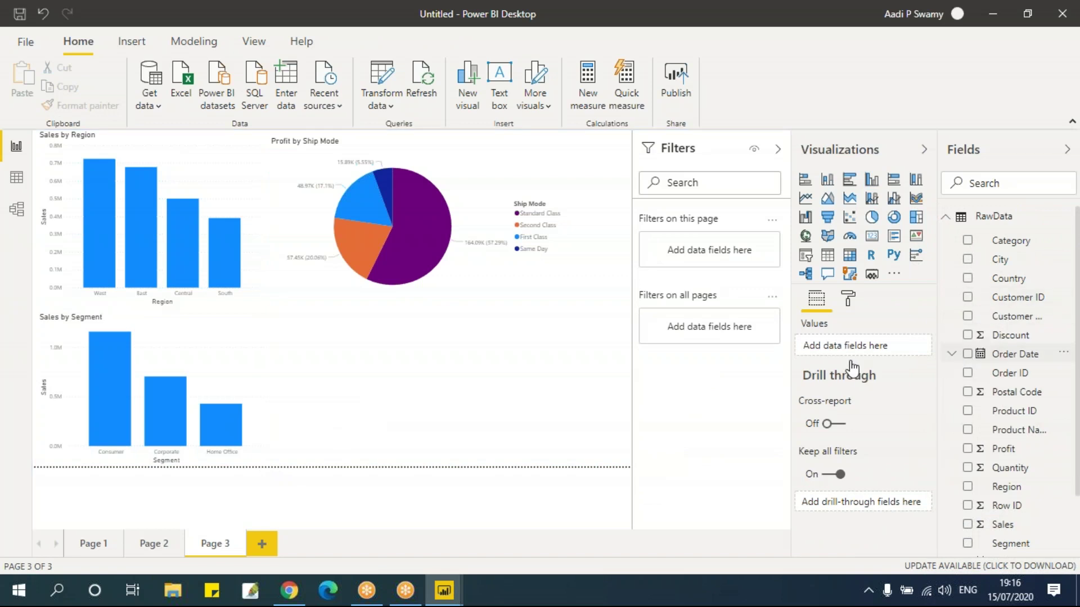
left_click(805, 198)
scroll(1004, 459, "down", 2)
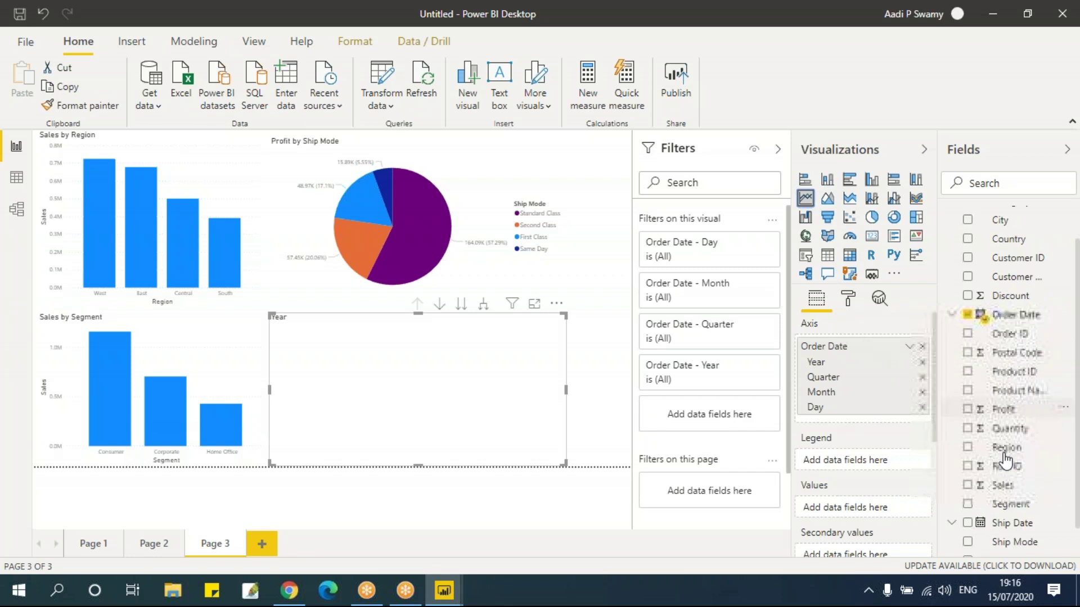
left_click(968, 451)
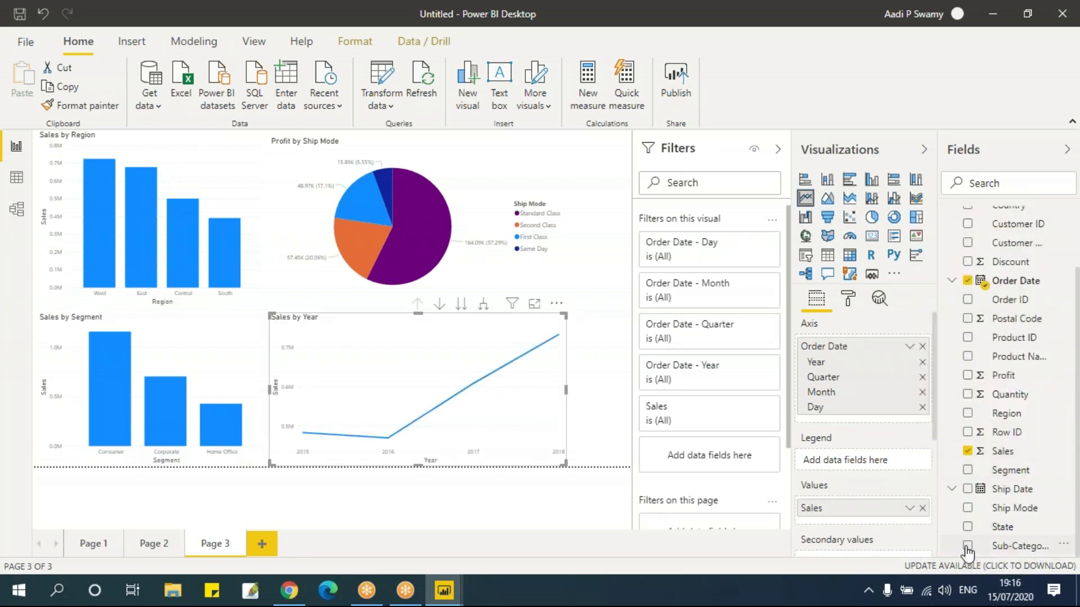
Add Category as the line chart's legend and widen the chart toward the page edge.
scroll(967, 315, "up", 2)
left_click_drag(968, 248, 552, 454)
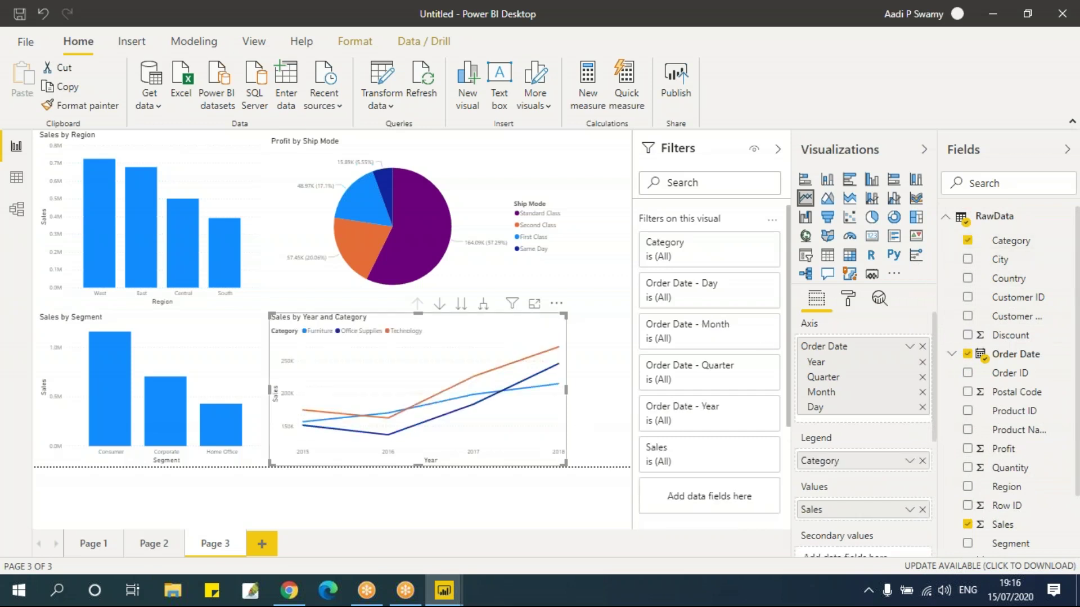
left_click_drag(570, 389, 616, 390)
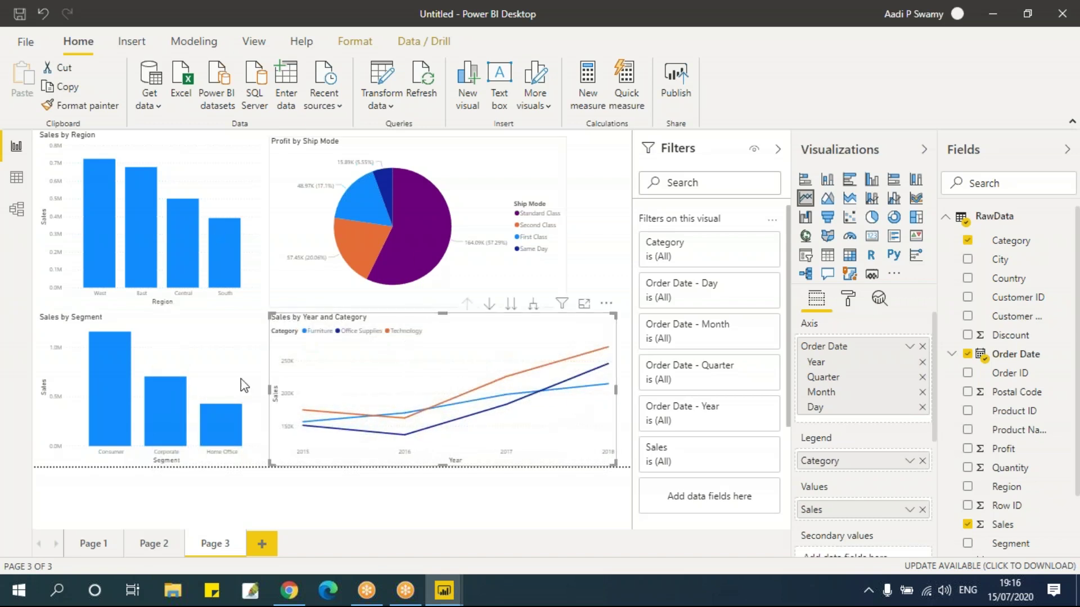
Review the visual-level filters of the pie, Sales by Region and line charts and compare them with the page-level filters.
mouse_move(366, 436)
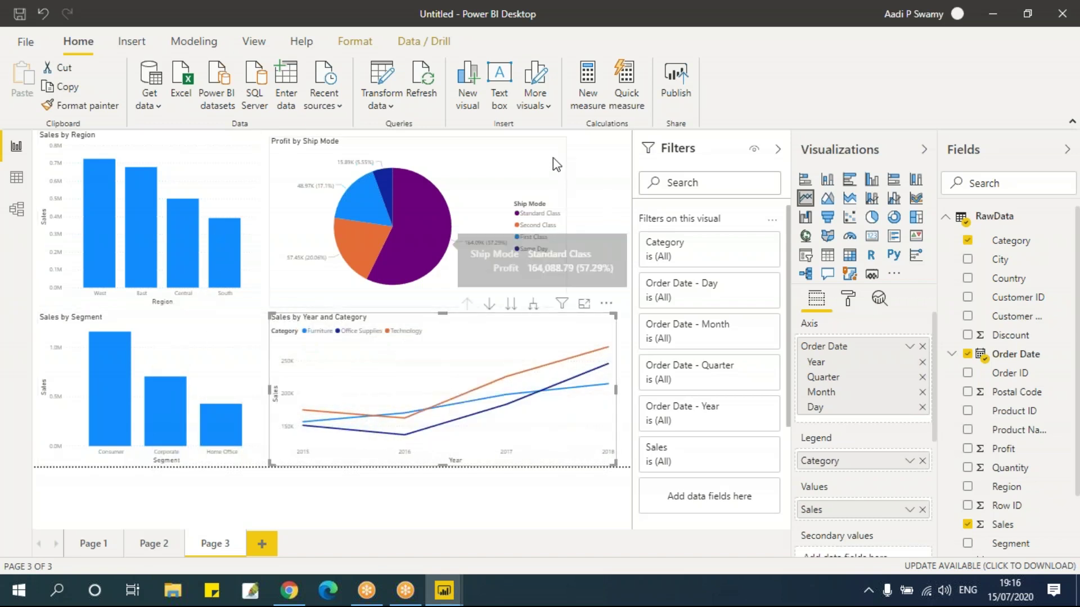
left_click(326, 169)
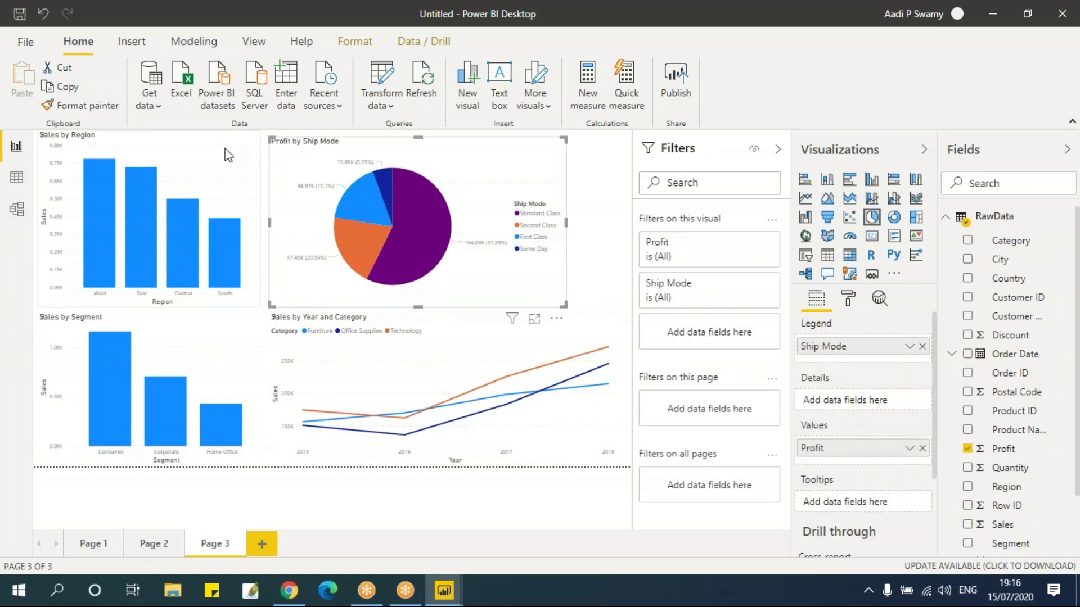
left_click(241, 303)
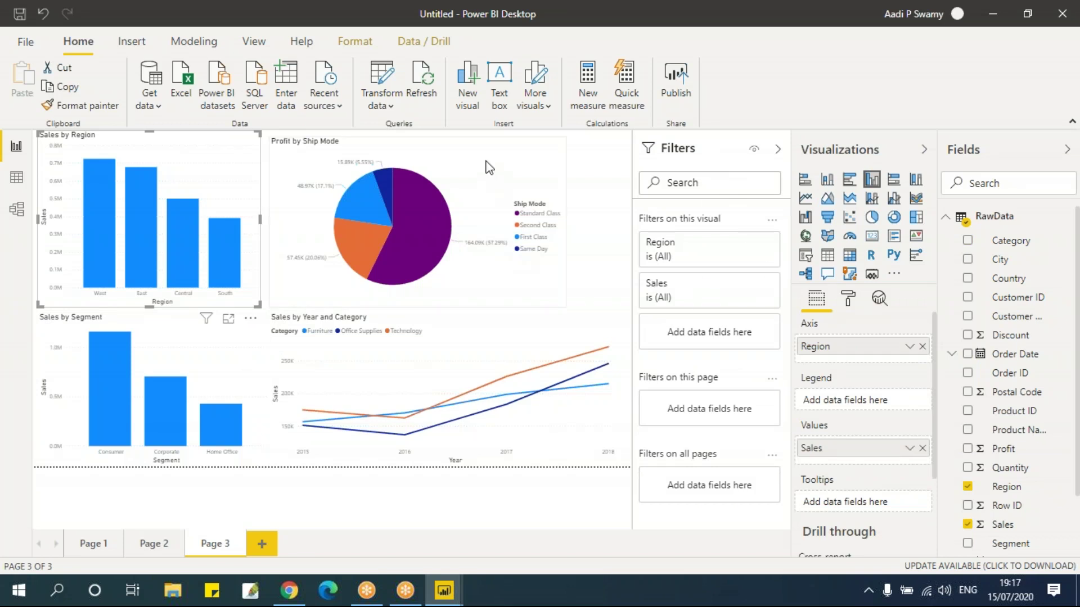
left_click(561, 291)
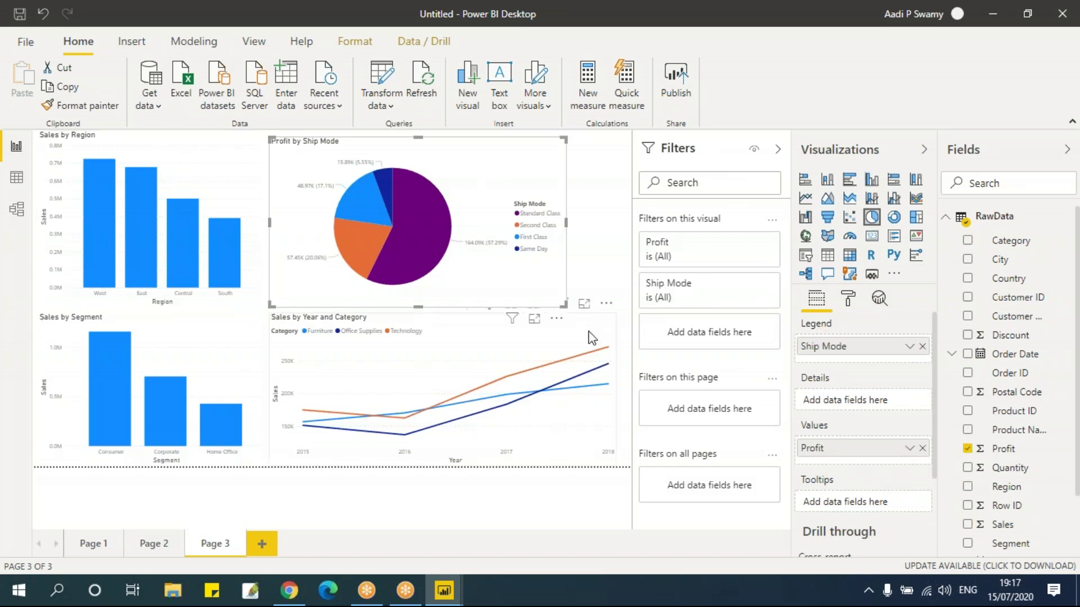
left_click(592, 338)
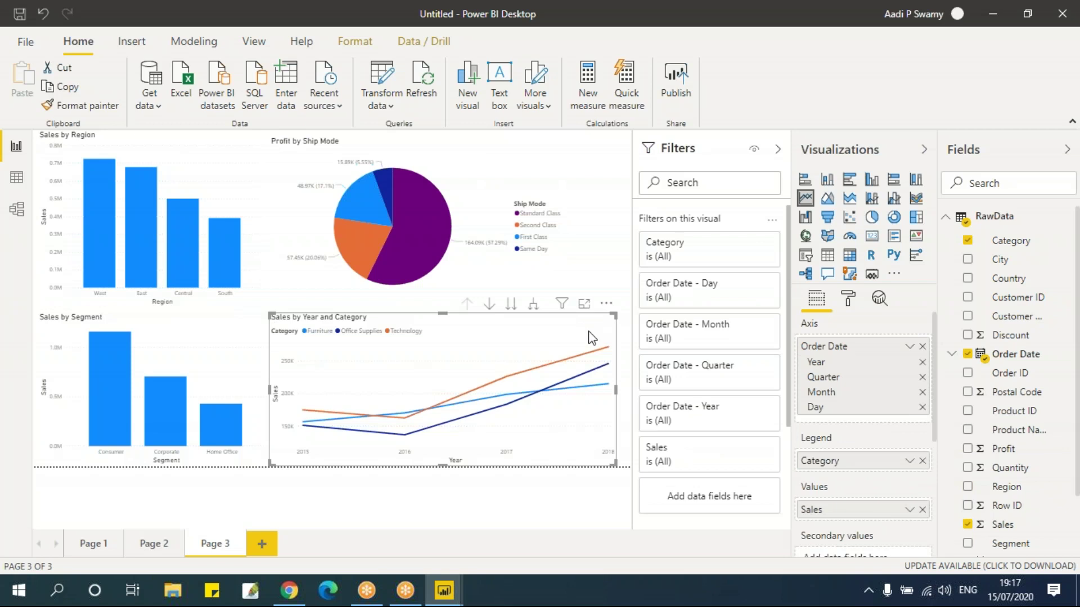
left_click(619, 155)
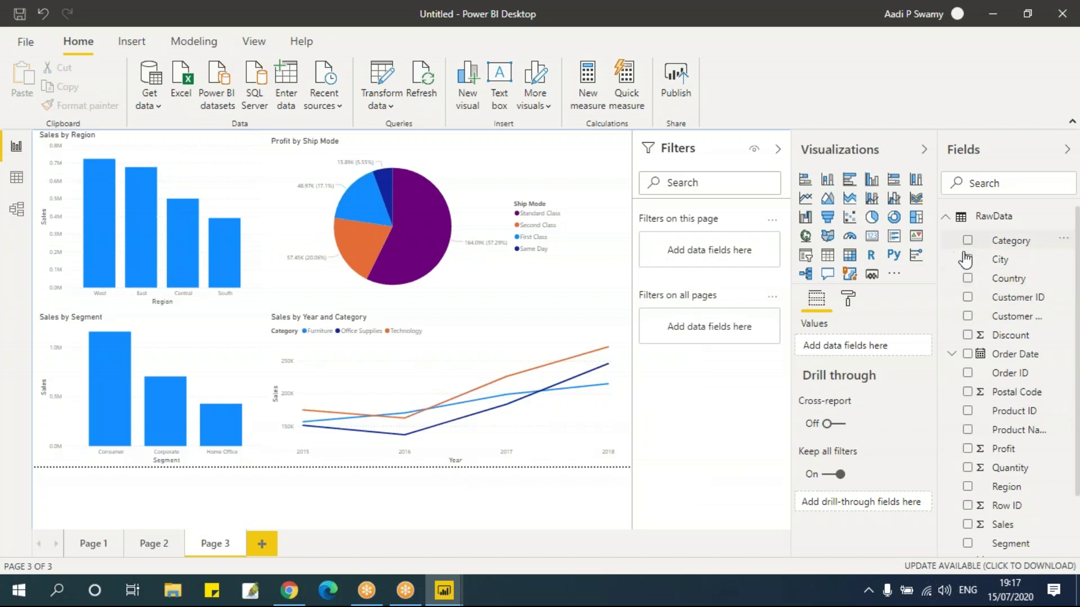
scroll(1049, 446, "down", 3)
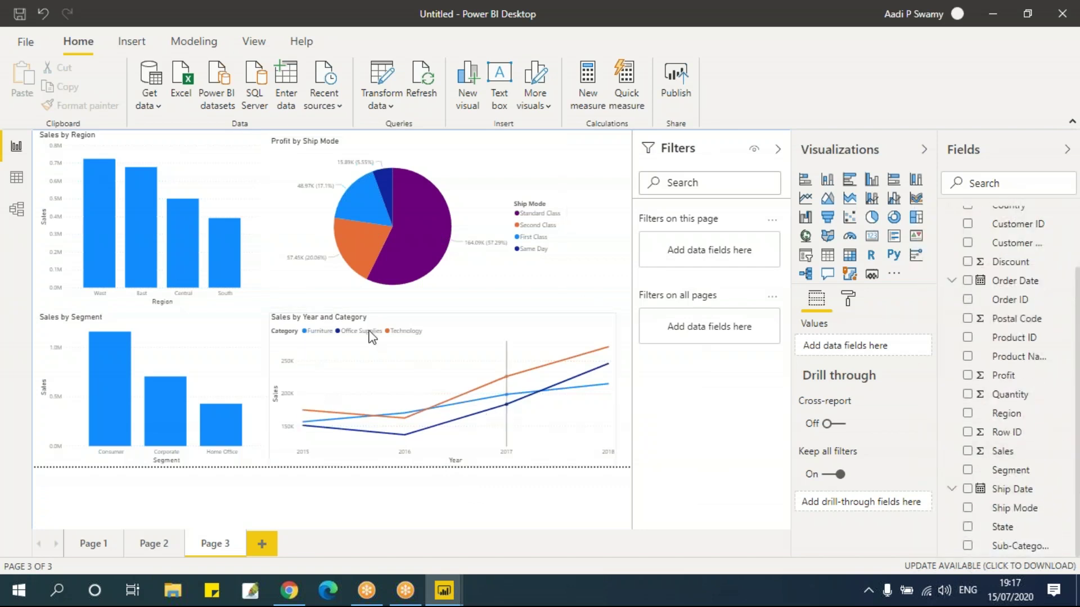
left_click(218, 160)
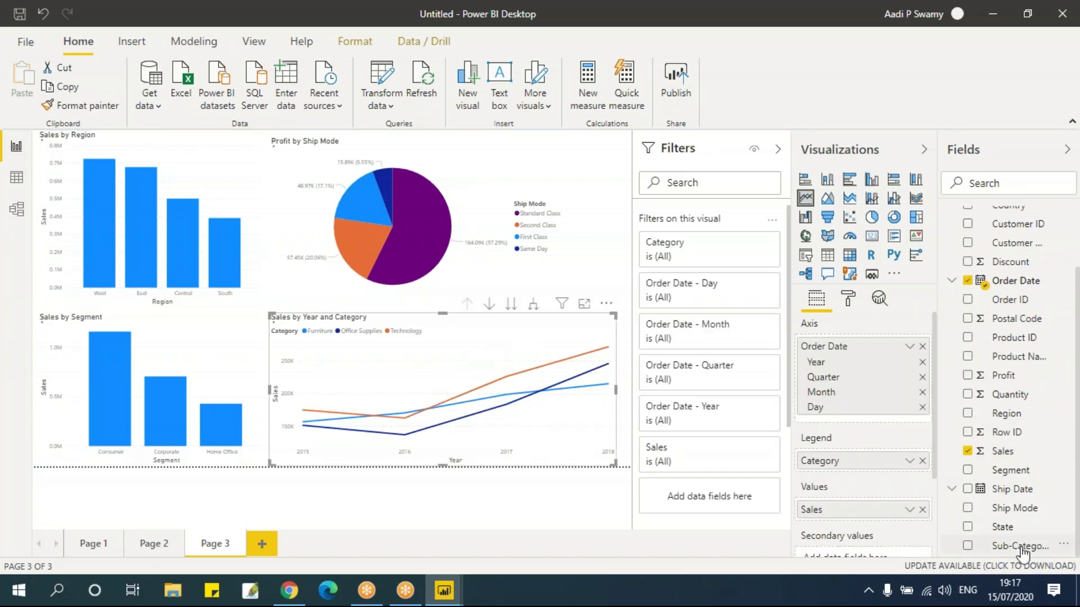
Add Sub-Category as a filter on this page and select Accessories, Appliances, Art and Binders.
left_click(629, 371)
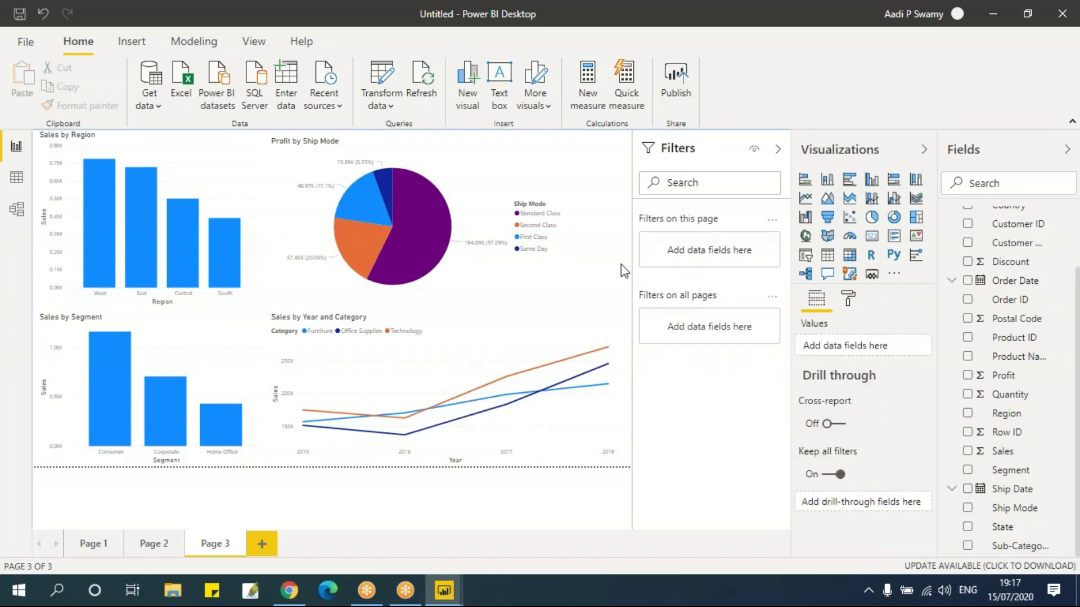
left_click_drag(1032, 547, 710, 250)
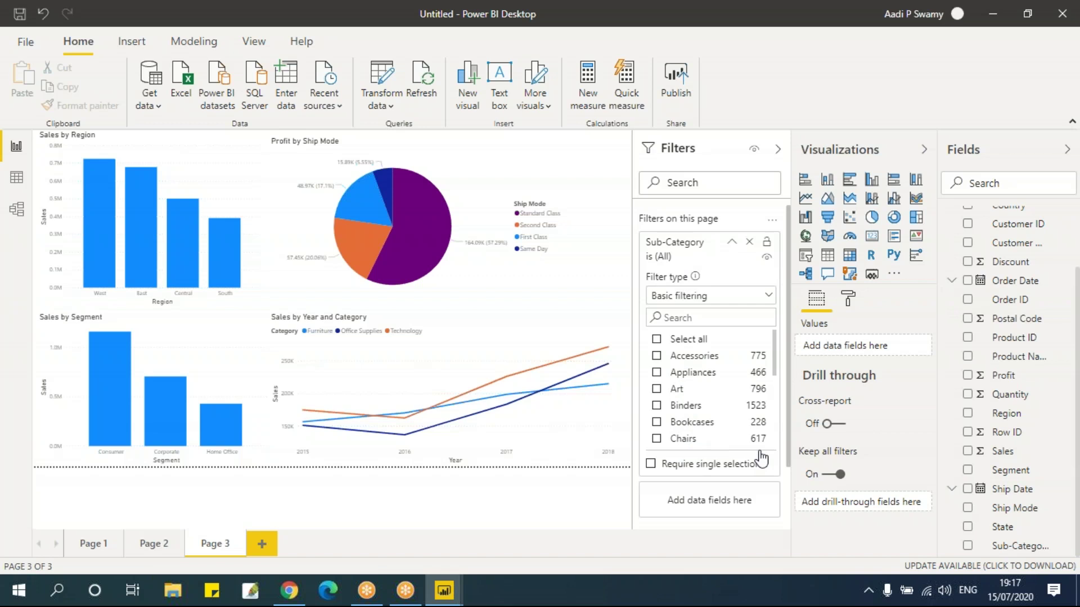
scroll(686, 405, "down", 2)
scroll(689, 393, "up", 2)
left_click(657, 356)
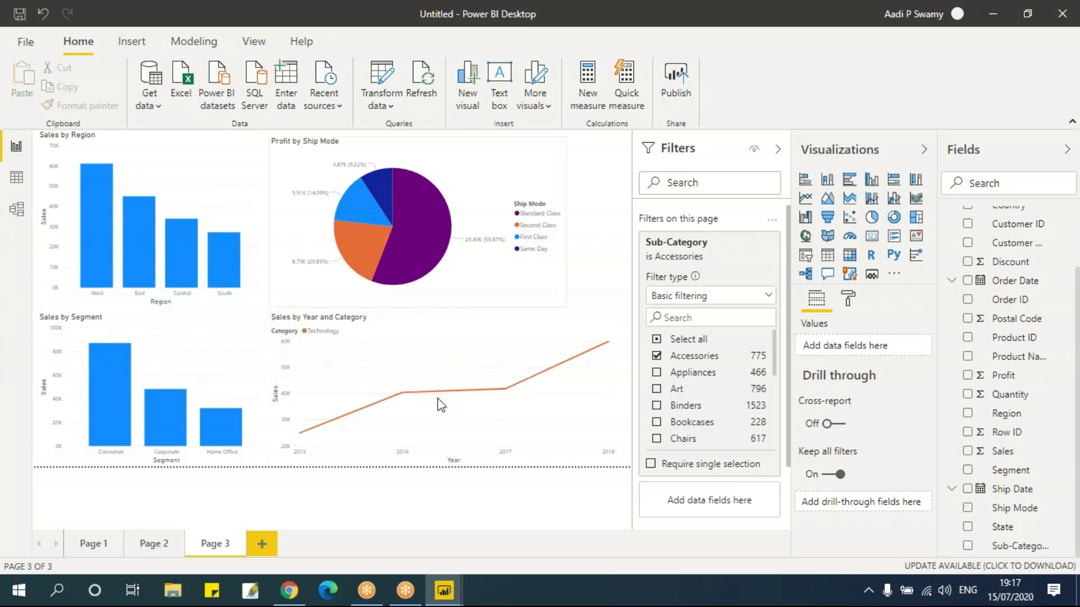
left_click(657, 389)
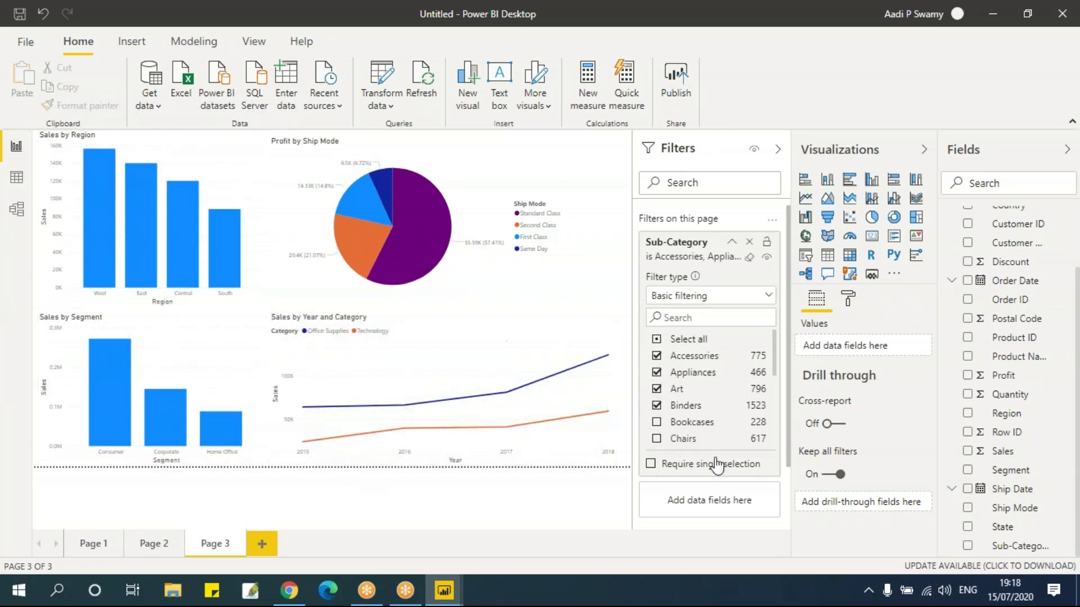
Narrow the Sub-Category page filter to Binders alone, and reselect Accessories, Appliances and Art.
left_click(656, 356)
left_click(657, 372)
left_click(658, 390)
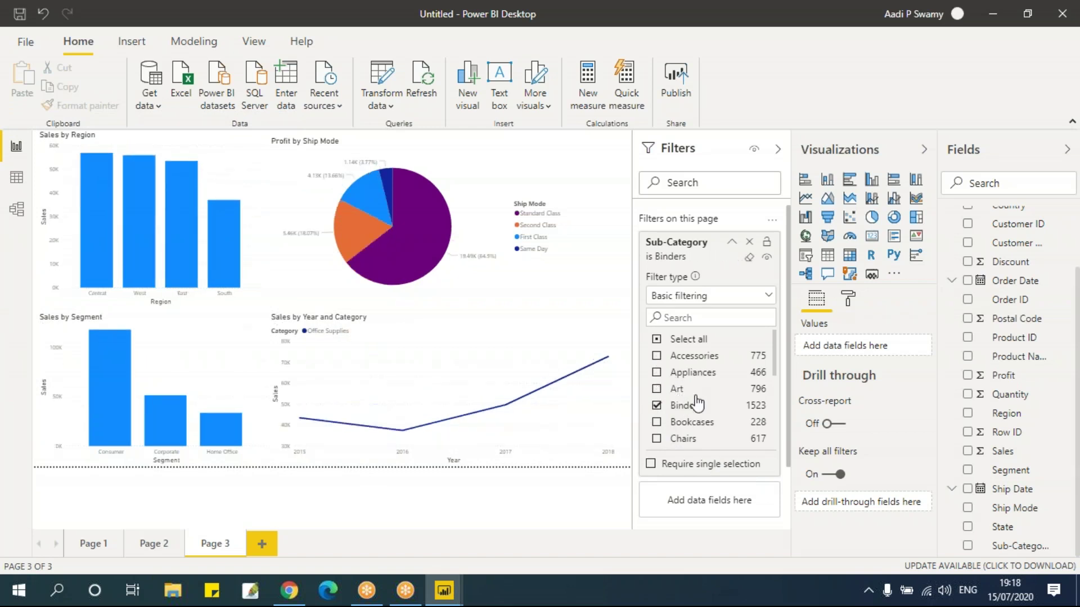
left_click(657, 355)
left_click(656, 388)
left_click(656, 372)
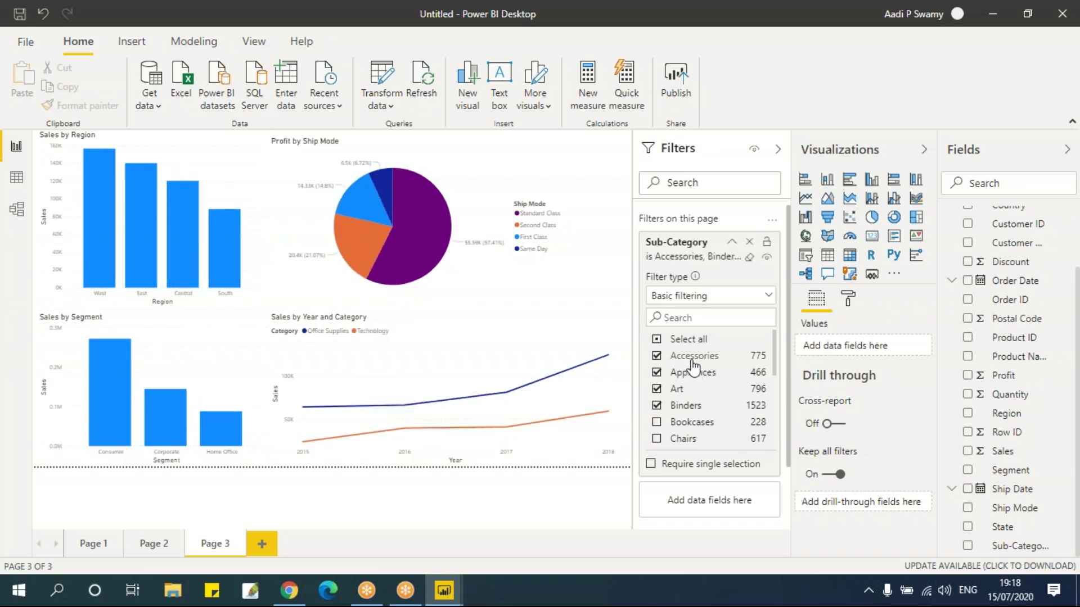
Require single selection in the Sub-Category page filter and switch through Appliances, Art, Binders, Bookcases and Chairs to Tables.
left_click(651, 465)
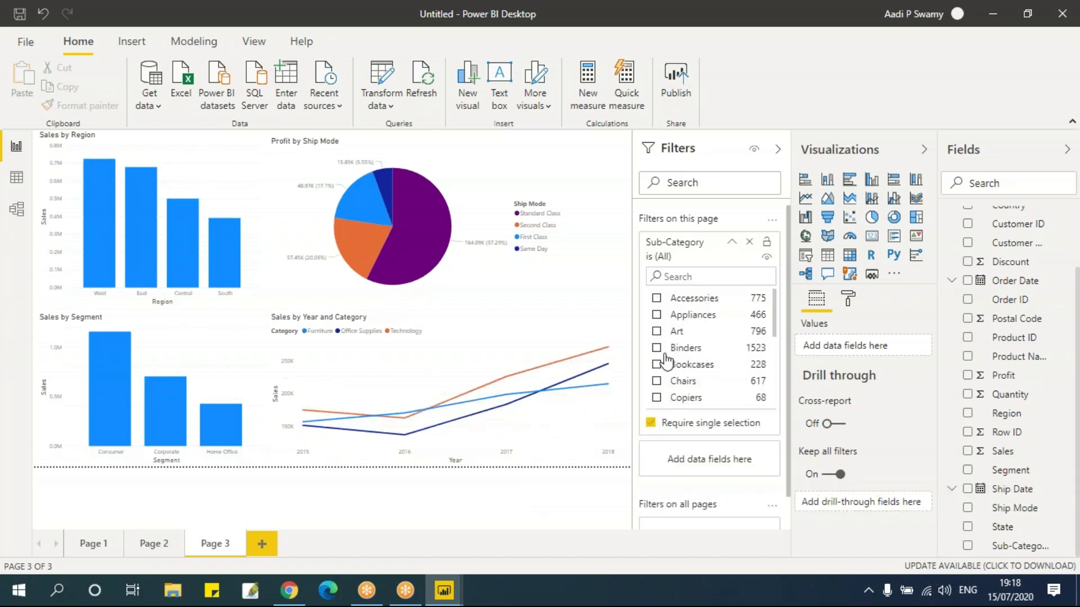
left_click(657, 314)
left_click(657, 332)
left_click(657, 348)
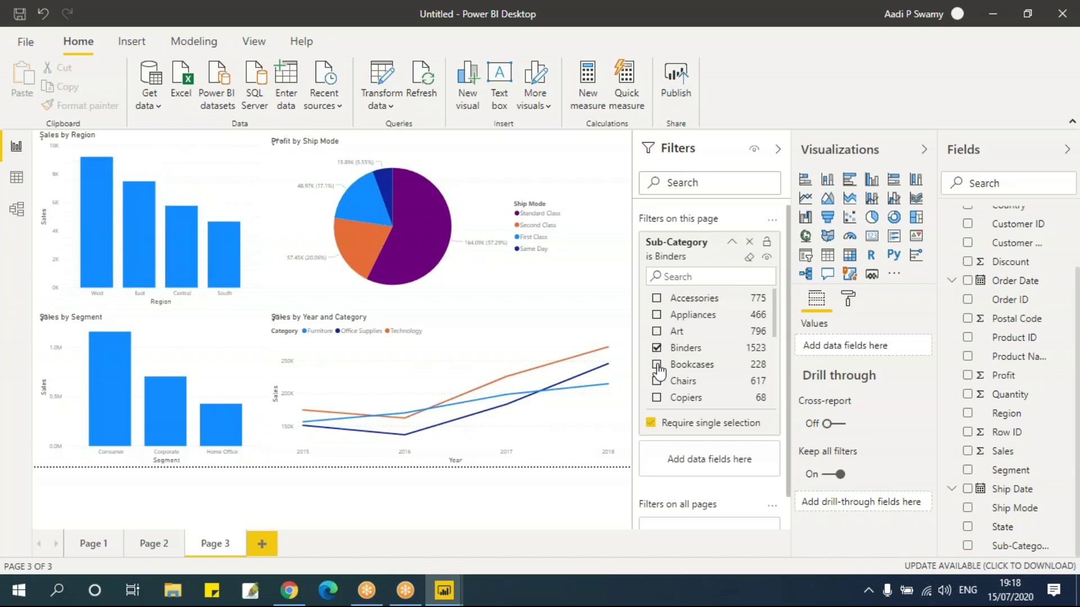
left_click(656, 364)
left_click(657, 381)
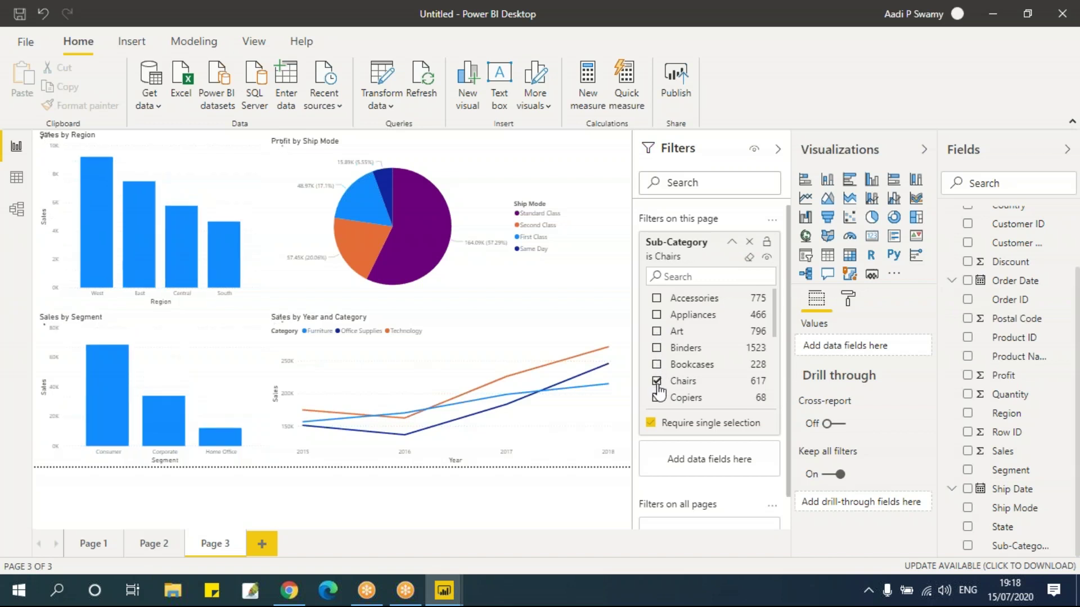
scroll(660, 391, "down", 3)
left_click(657, 400)
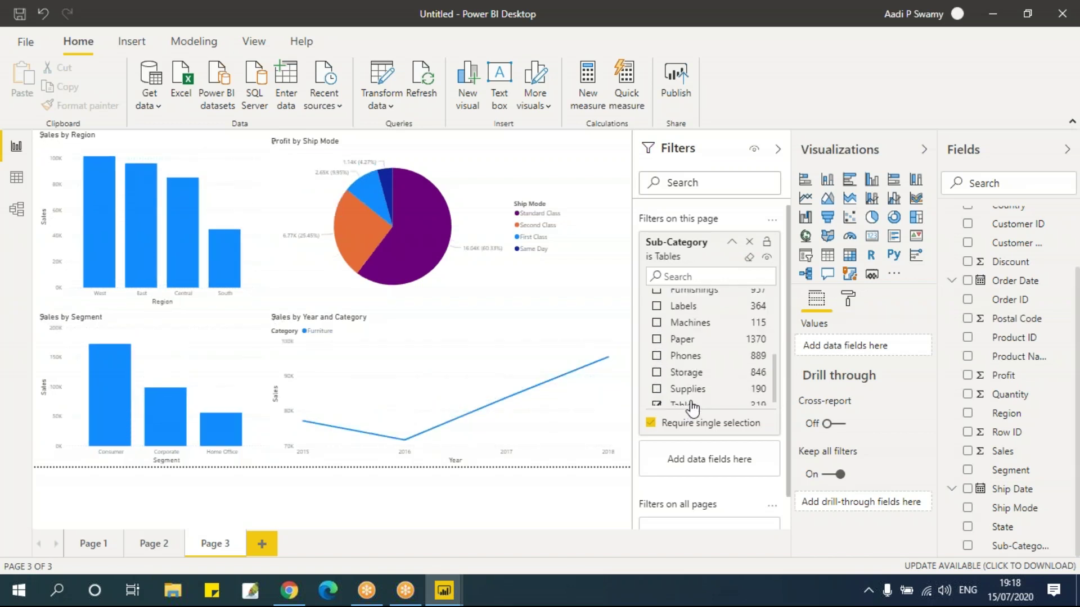
scroll(693, 406, "up", 3)
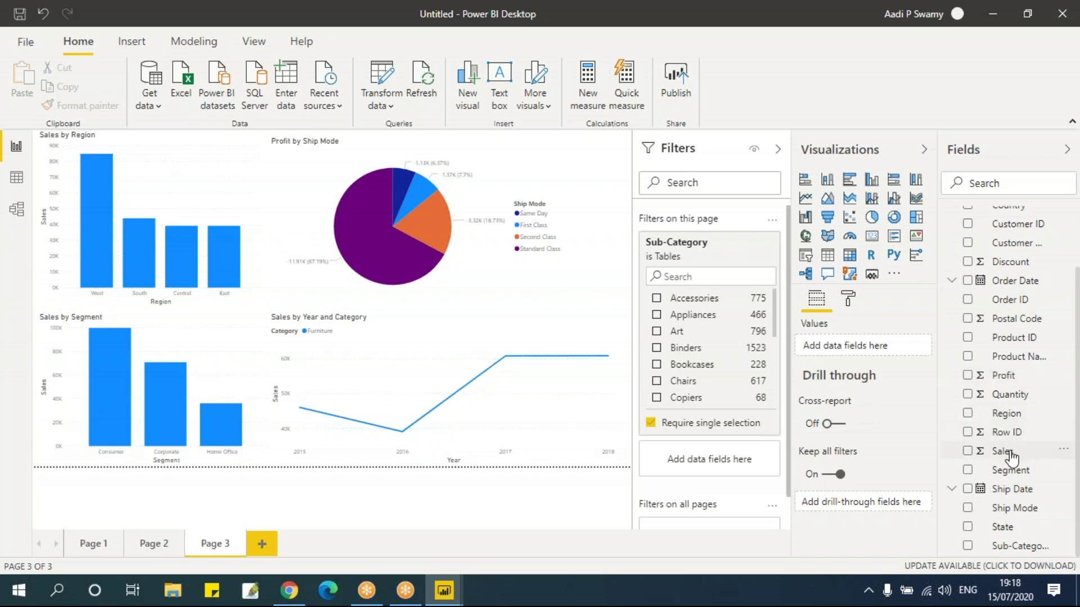
Add Sales as a filter on this page, showing values greater than or equal to 50000.
left_click_drag(1011, 456, 725, 455)
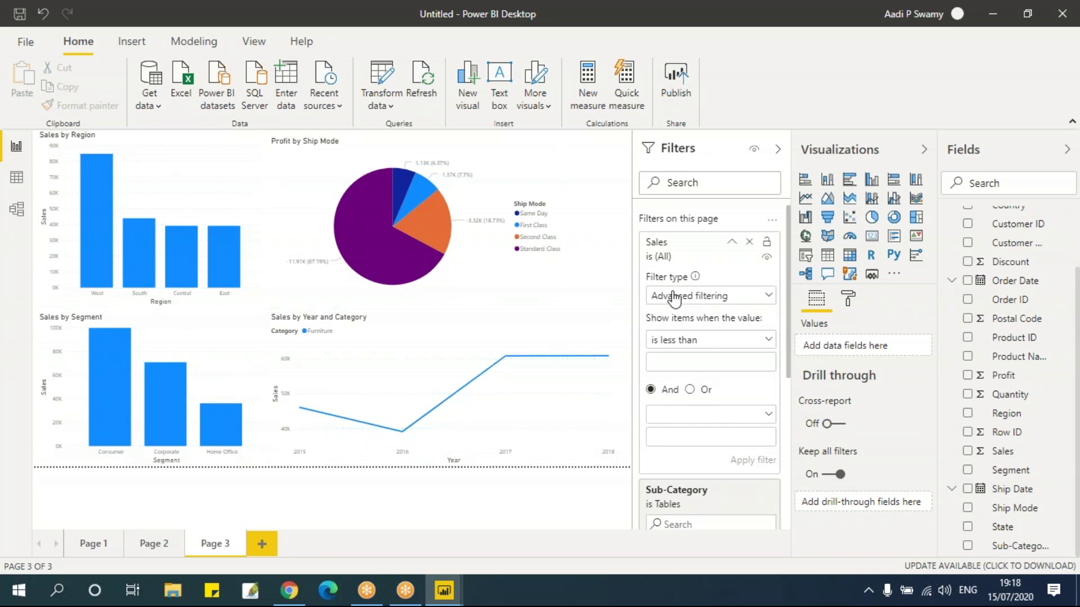
left_click(769, 344)
left_click(730, 415)
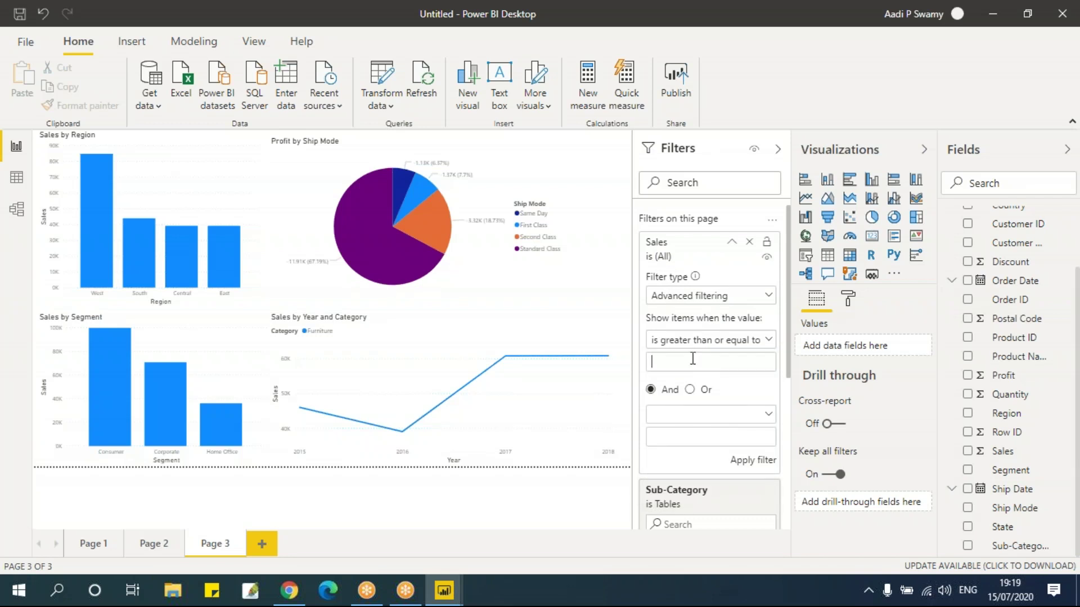
left_click(744, 458)
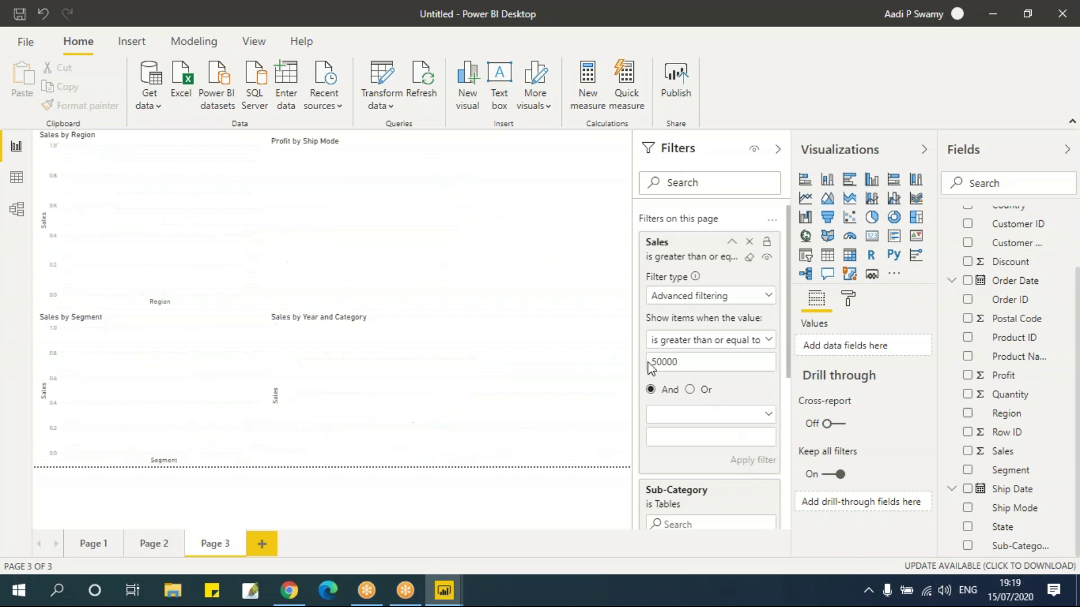
Lower the Sales page filter's threshold to 5000 and further to 500, and apply it.
key("BackSpace")
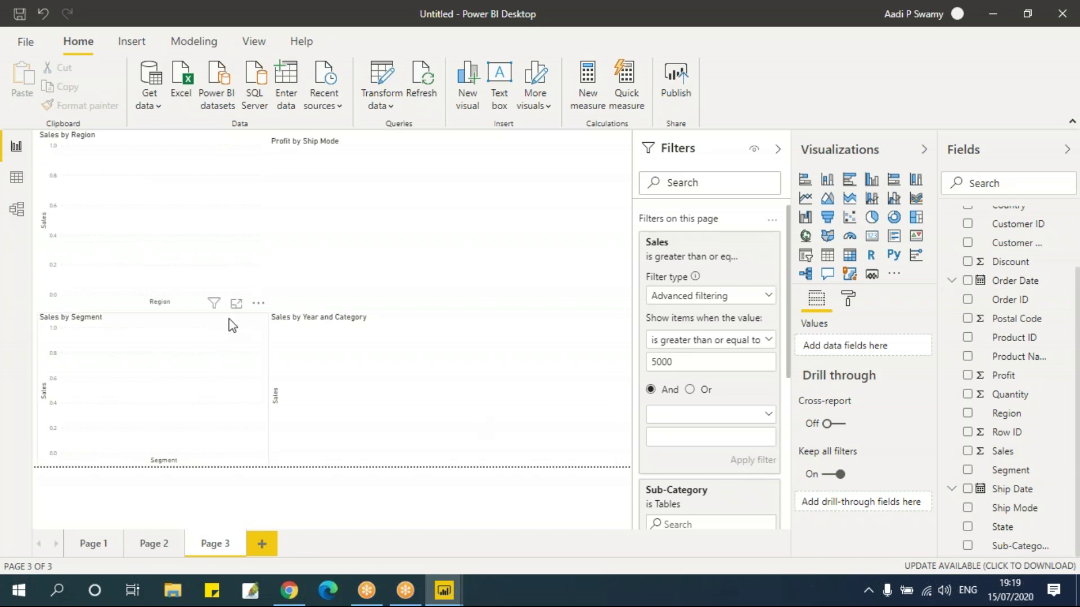
left_click(695, 364)
key("BackSpace")
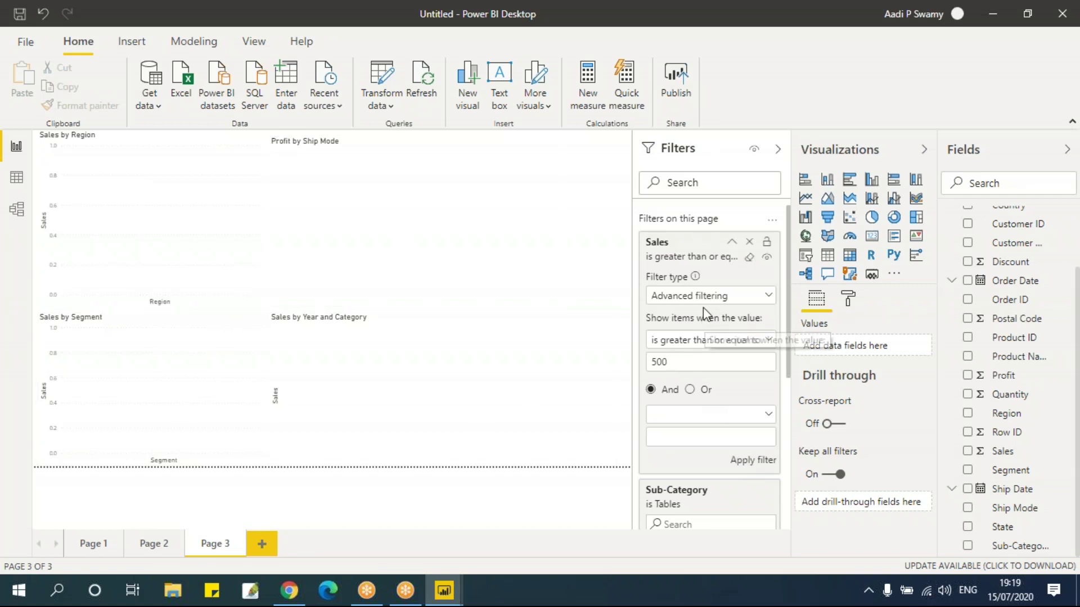
left_click(761, 470)
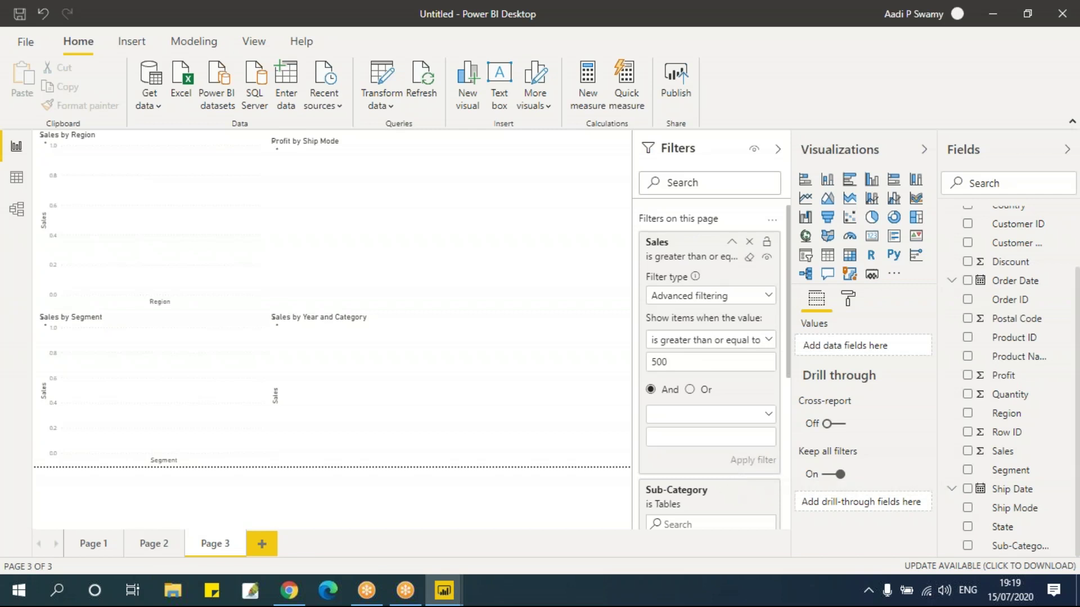
Allow multiple selections in the Sub-Category page filter and add Art, Binders, Bookcases, Chairs, Copiers, Envelopes and Furnishings to Tables.
scroll(731, 394, "down", 2)
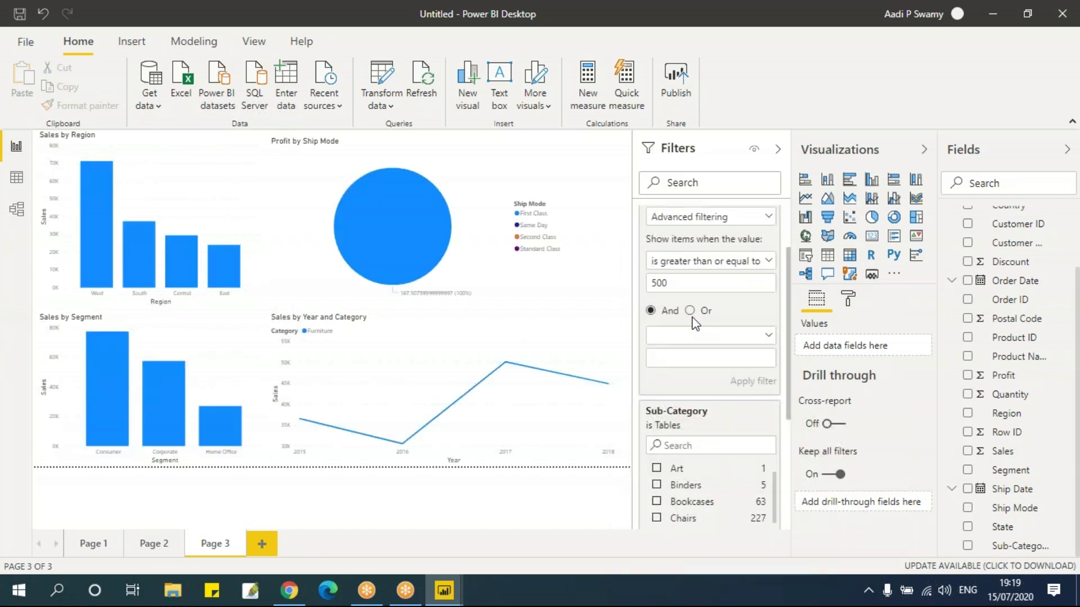
scroll(692, 315, "up", 2)
scroll(698, 369, "down", 2)
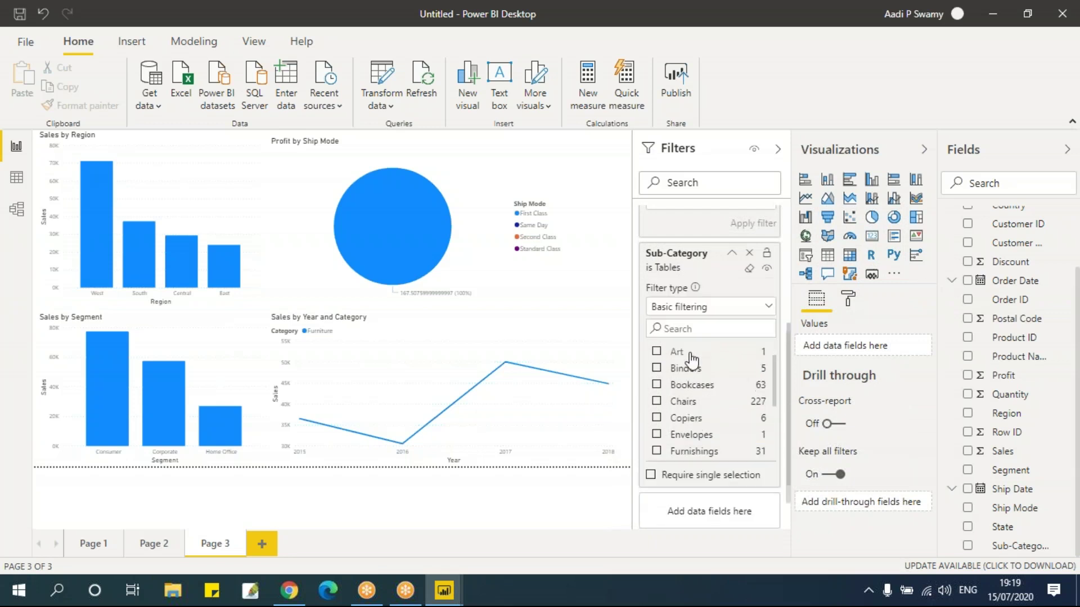
left_click(657, 368)
left_click(656, 385)
left_click(657, 401)
left_click(657, 418)
left_click(657, 435)
left_click(662, 456)
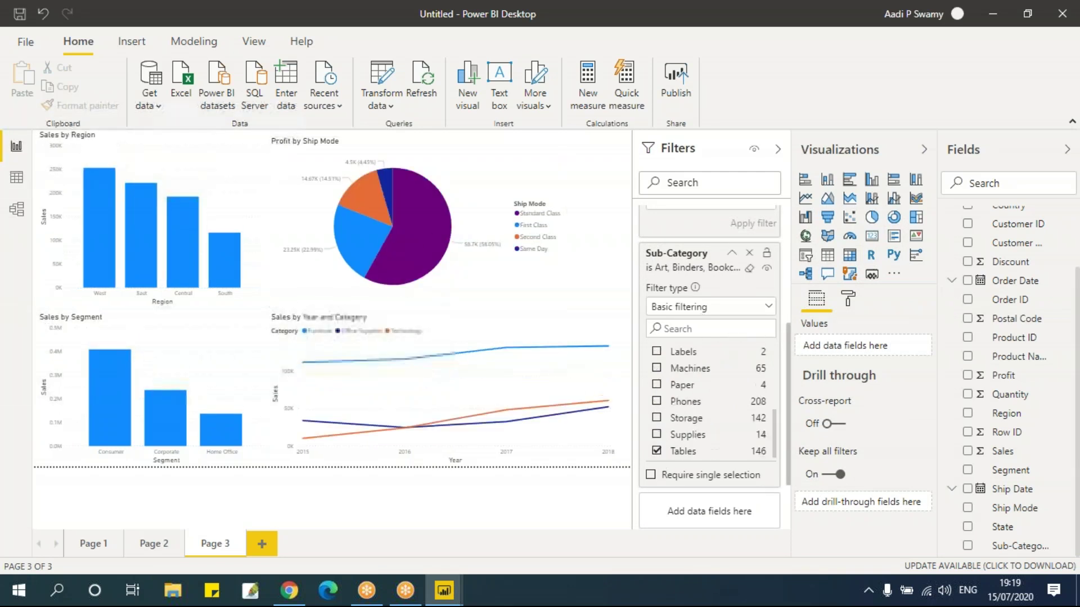
Review the Sales and Sub-Category page filters and the all-pages filter section against the visuals on Page 3.
scroll(702, 316, "up", 5)
scroll(707, 421, "down", 5)
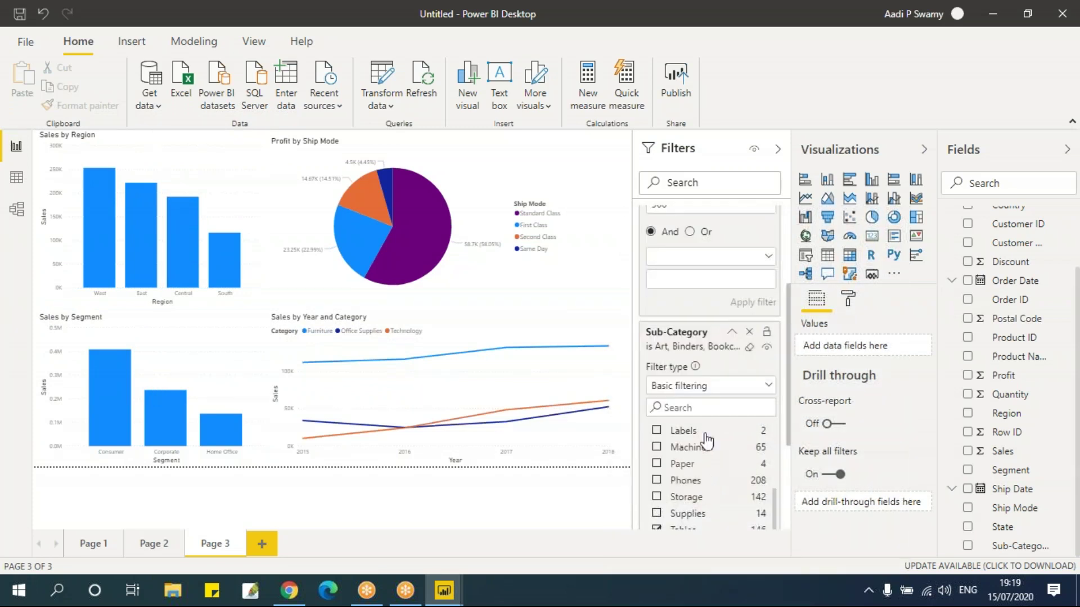
scroll(710, 491, "up", 4)
scroll(708, 490, "up", 5)
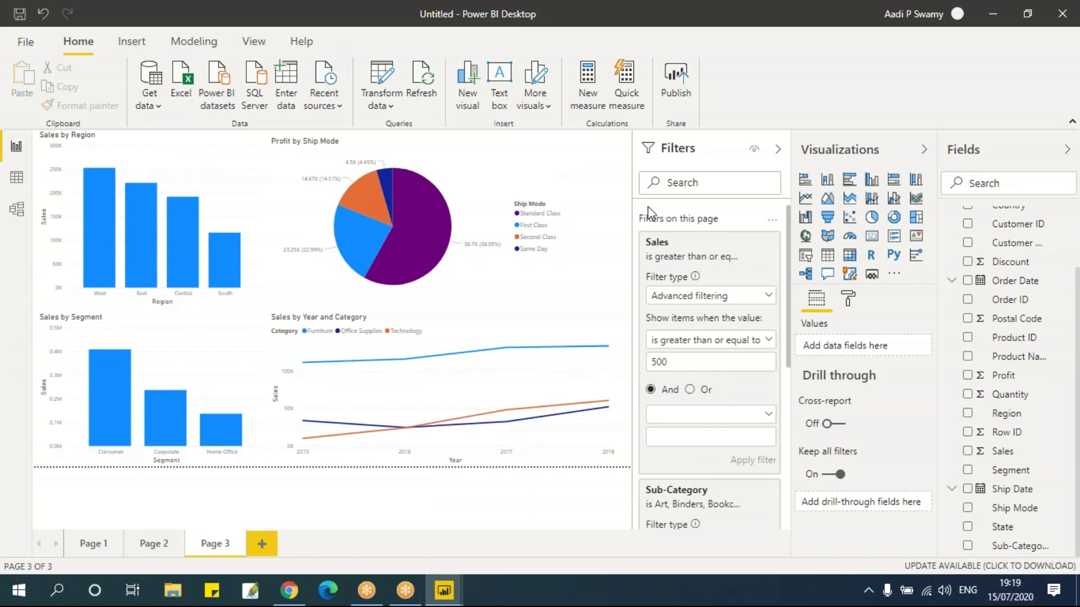
scroll(709, 365, "down", 3)
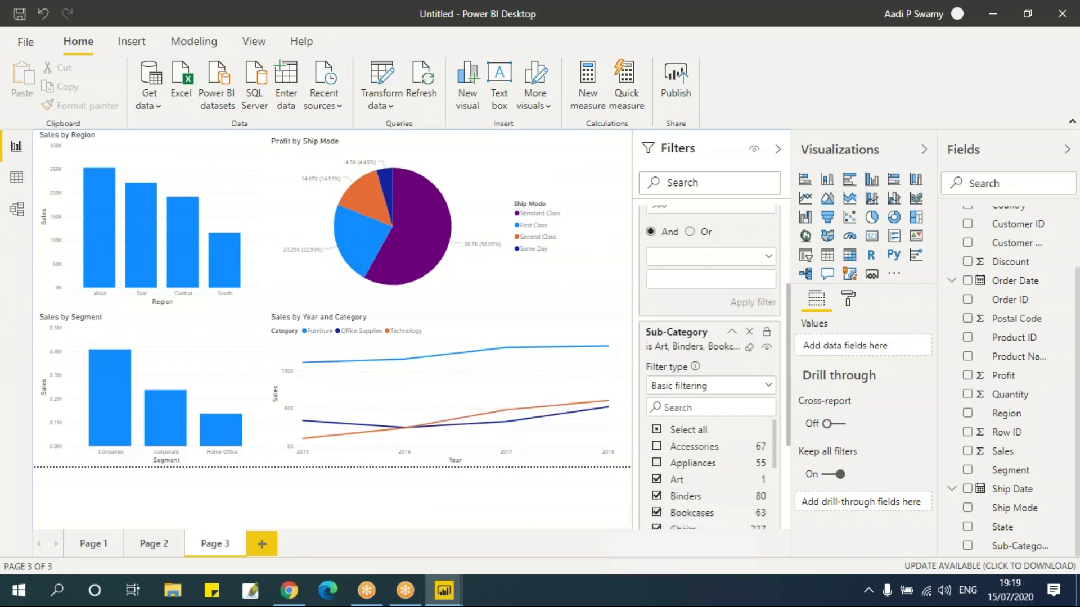
scroll(740, 456, "down", 3)
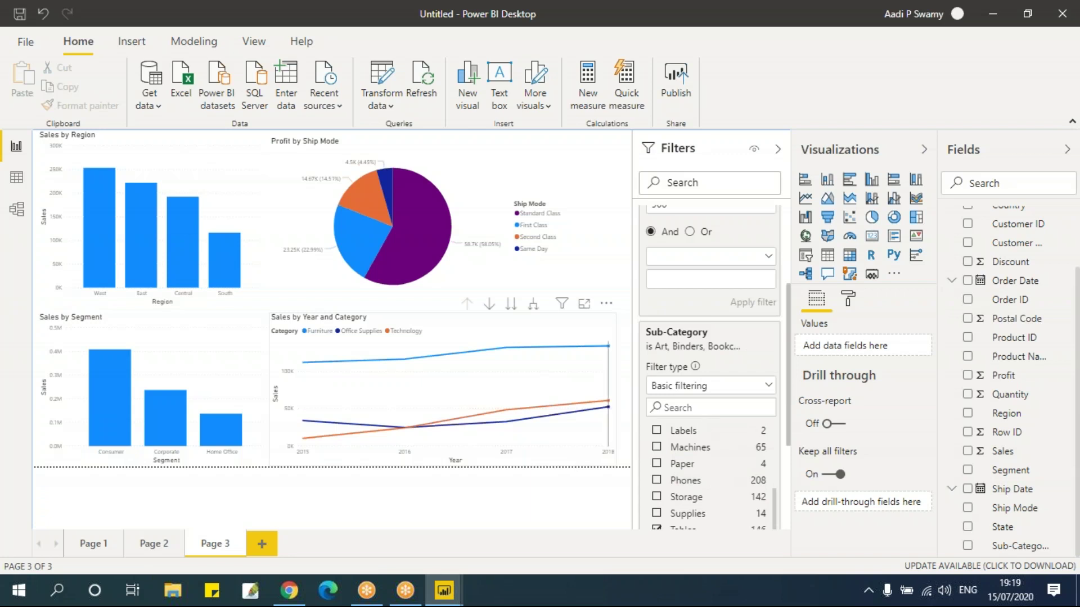
scroll(779, 450, "down", 3)
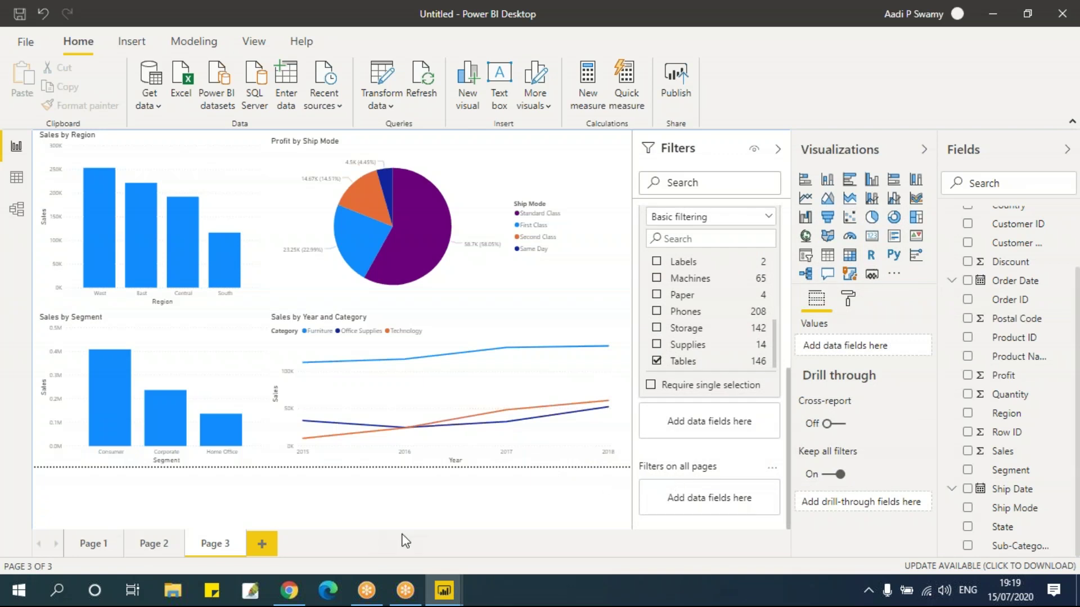
scroll(647, 293, "up", 5)
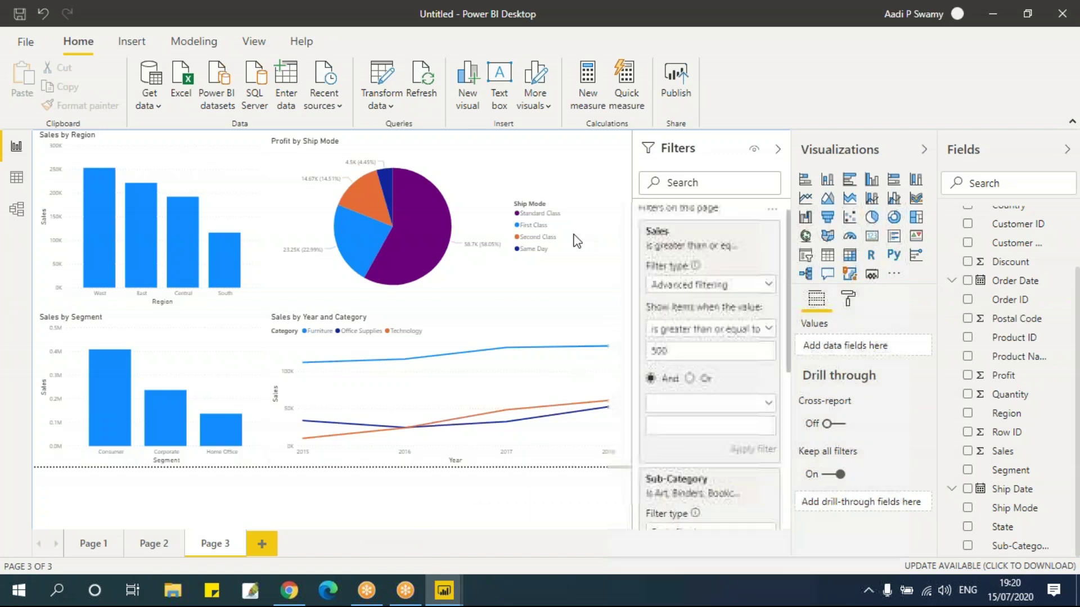
left_click(513, 170)
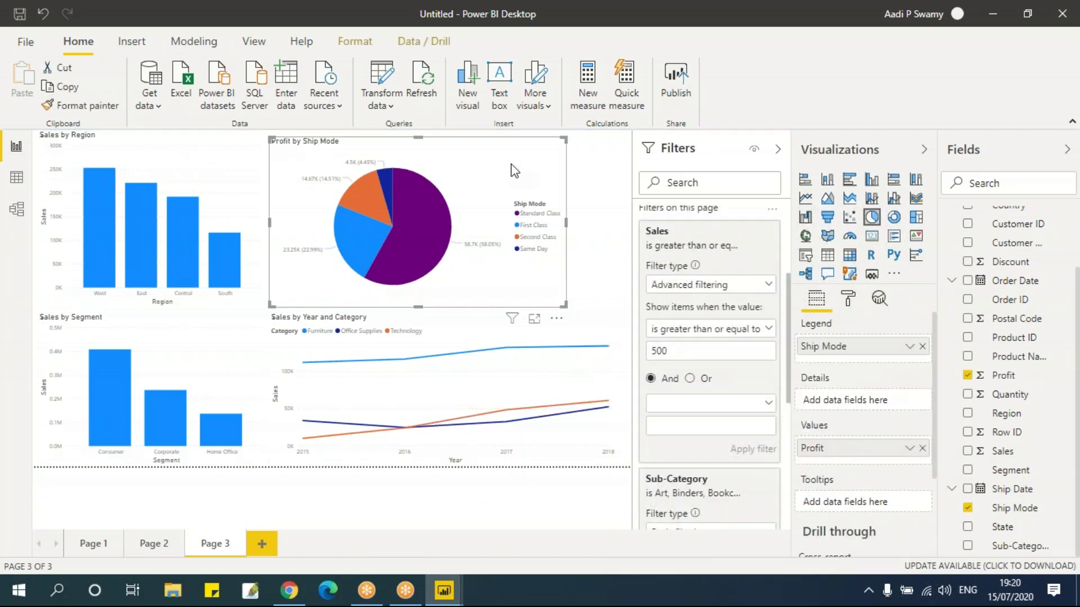
left_click(613, 157)
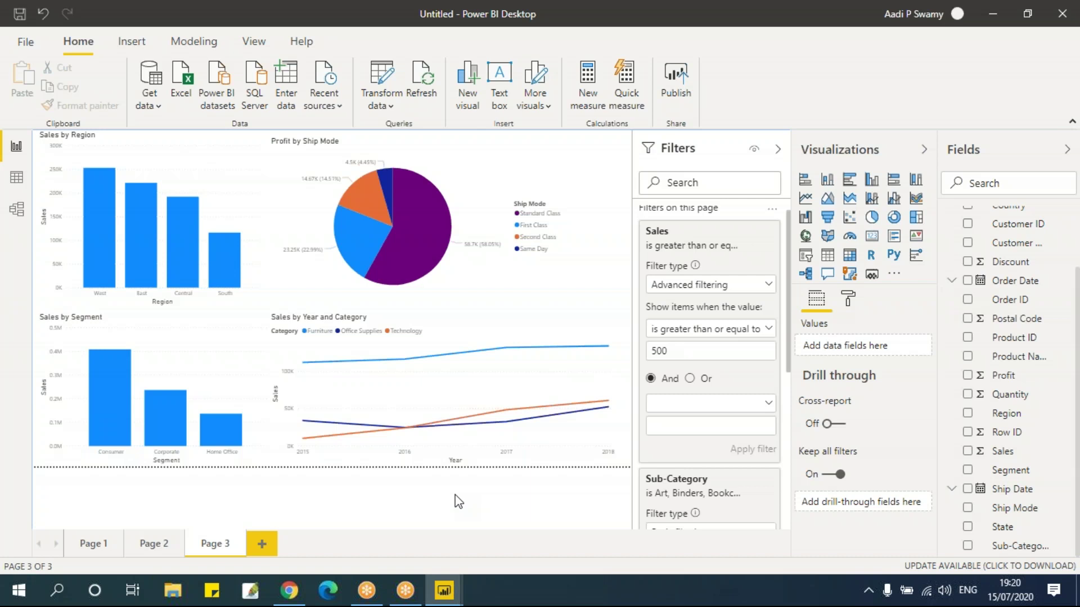
Compare the page-level and all-pages filters of Page 3 with those of Page 2.
scroll(723, 344, "up", 1)
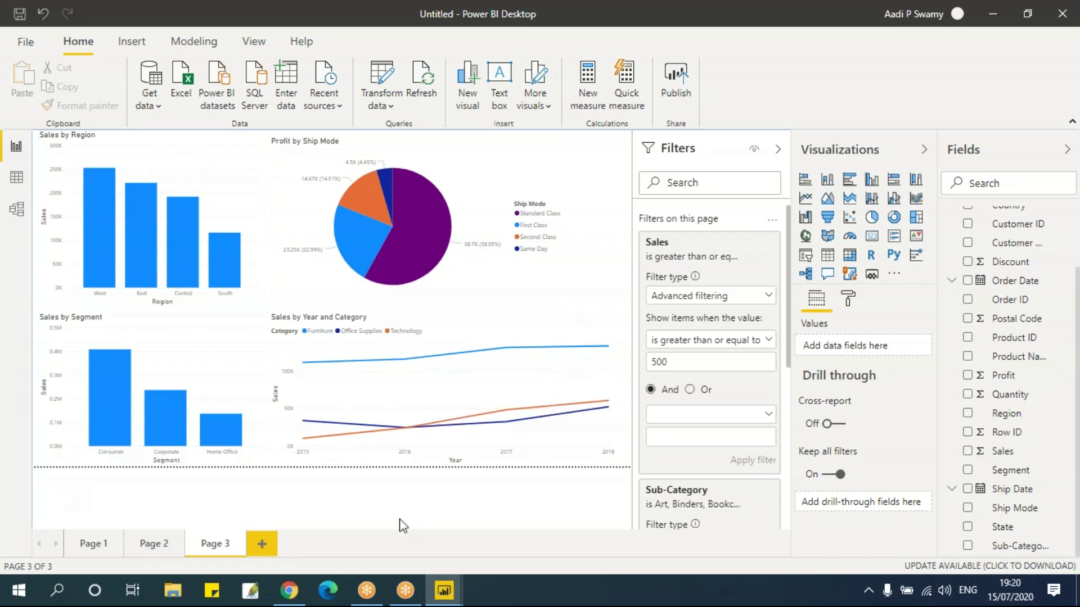
left_click(693, 482)
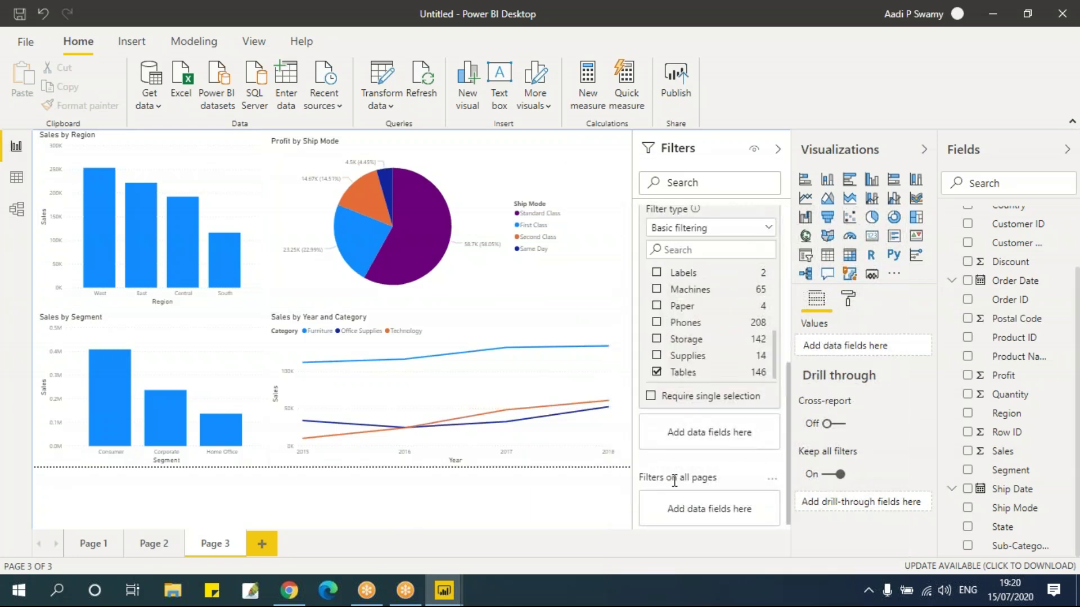
left_click(152, 543)
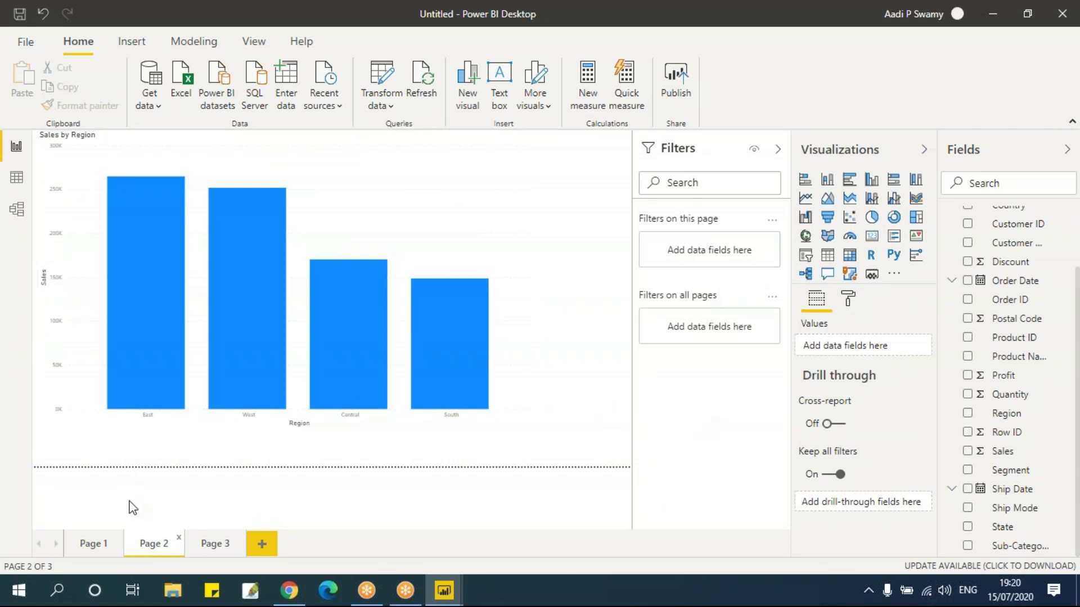
left_click(216, 544)
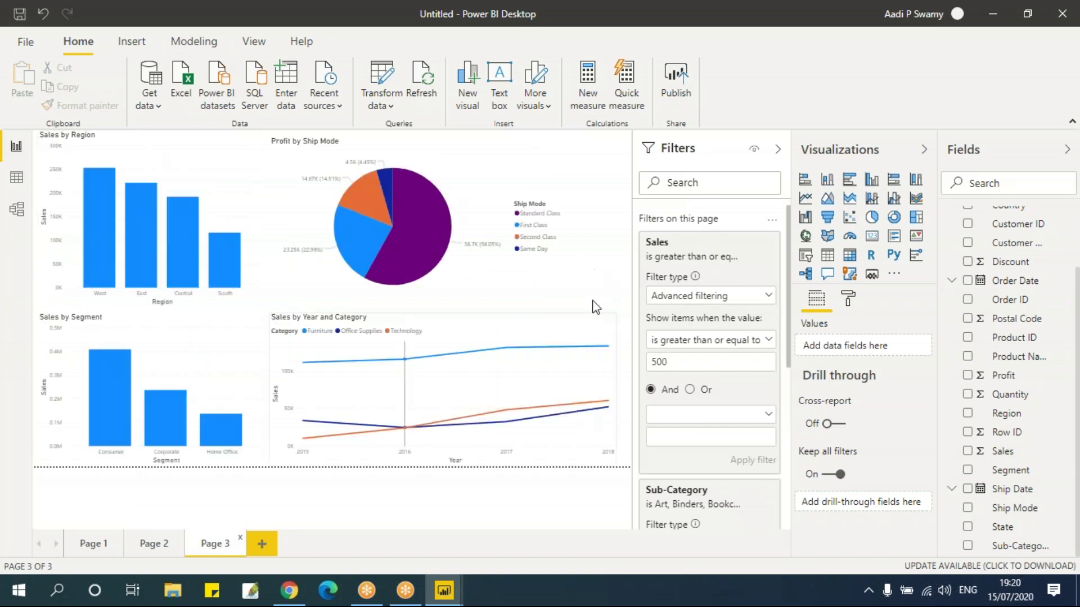
scroll(728, 416, "down", 2)
scroll(717, 388, "down", 2)
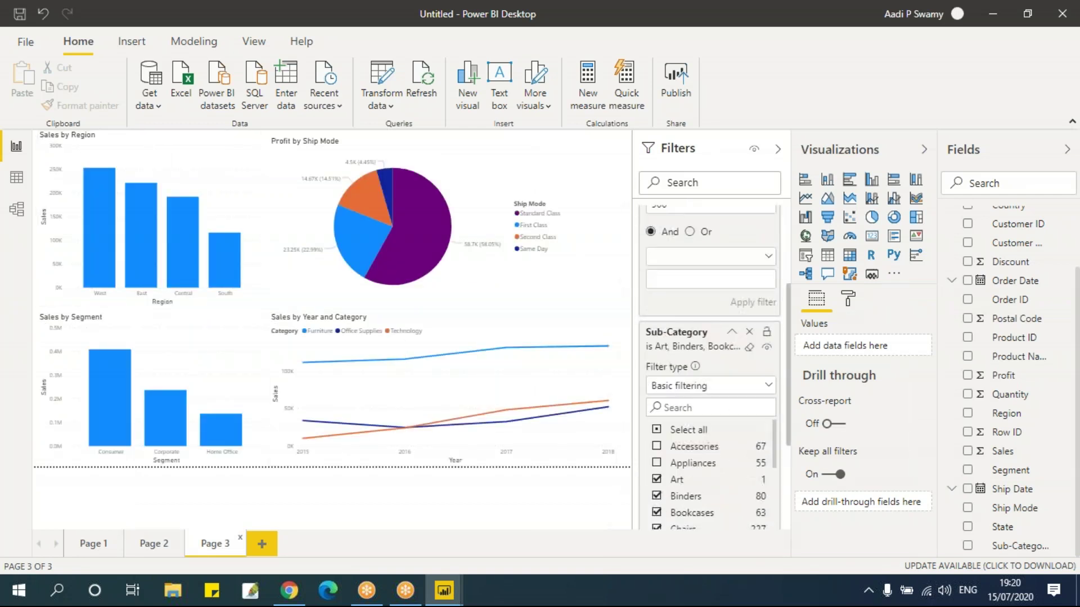
scroll(717, 388, "up", 3)
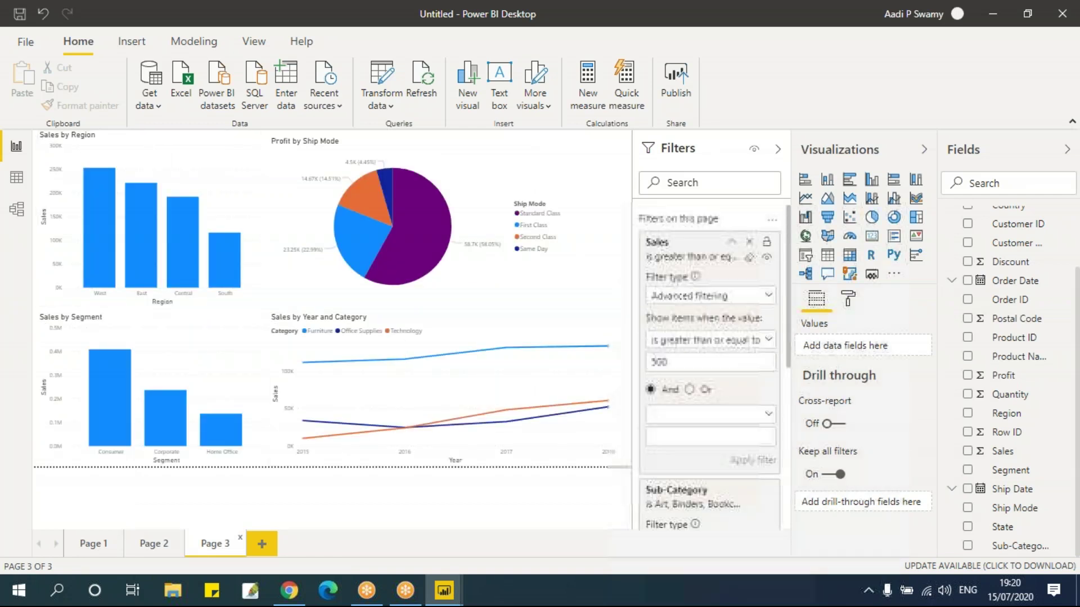
Examine the visual-level filters of the Sales by Region, Profit by Ship Mode, Sales by Segment, and Sales by Year and Category charts.
left_click(246, 163)
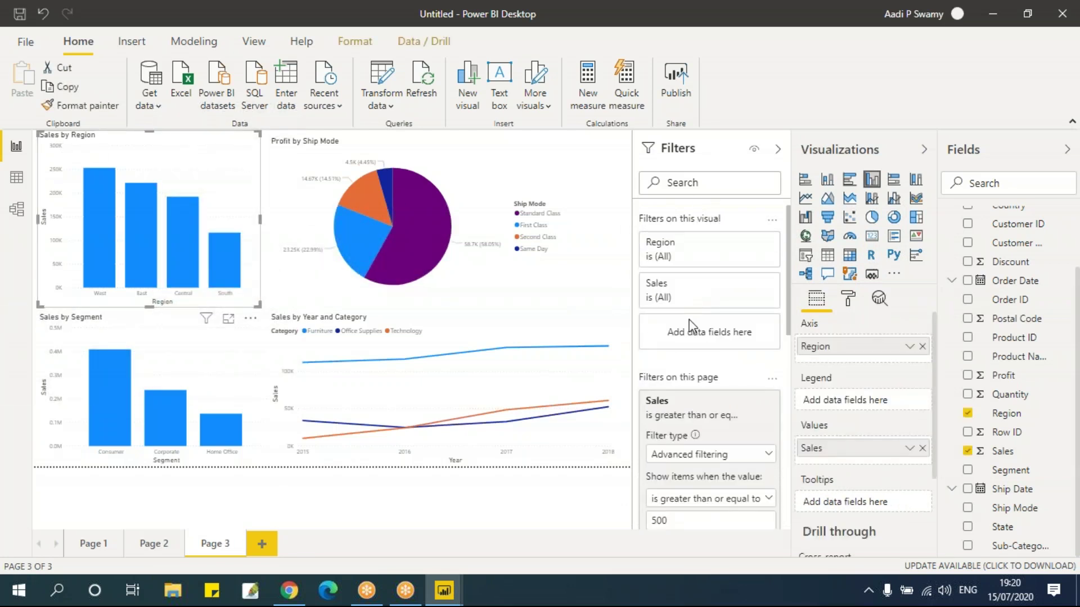
left_click(461, 145)
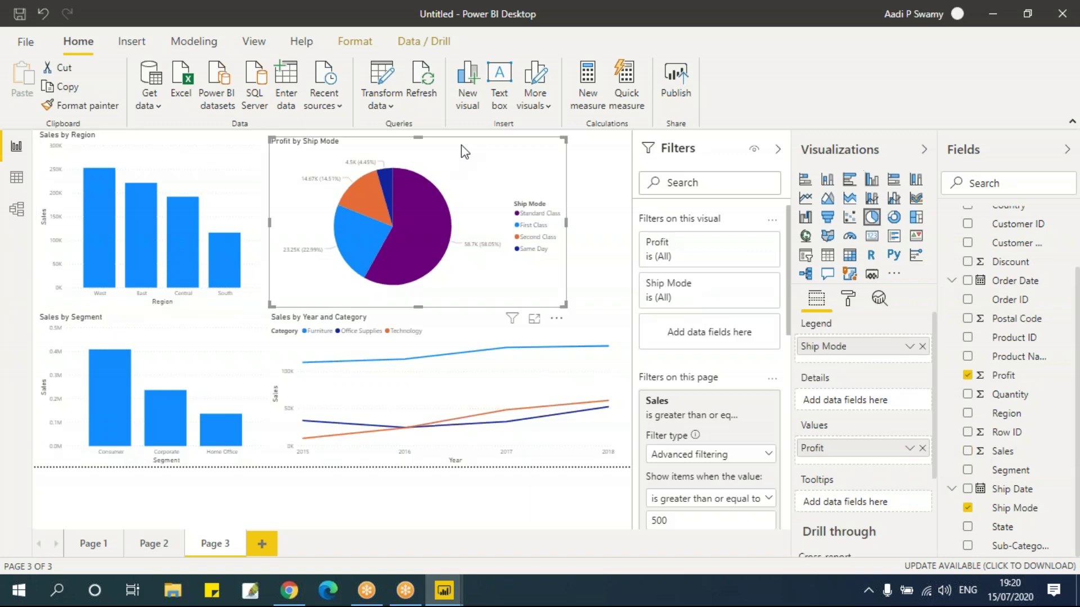
left_click(224, 340)
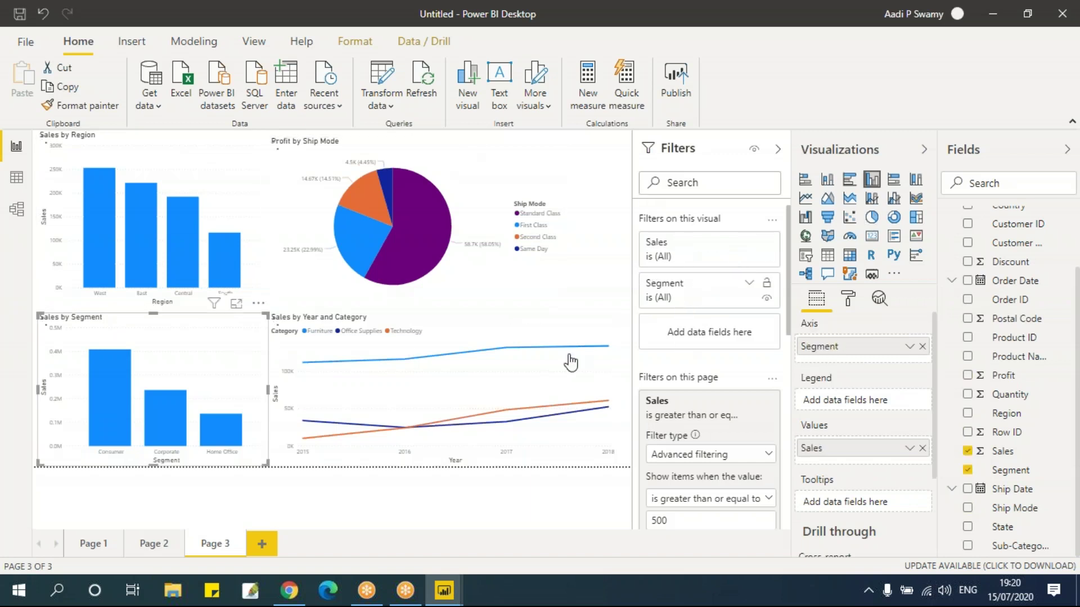
left_click(485, 329)
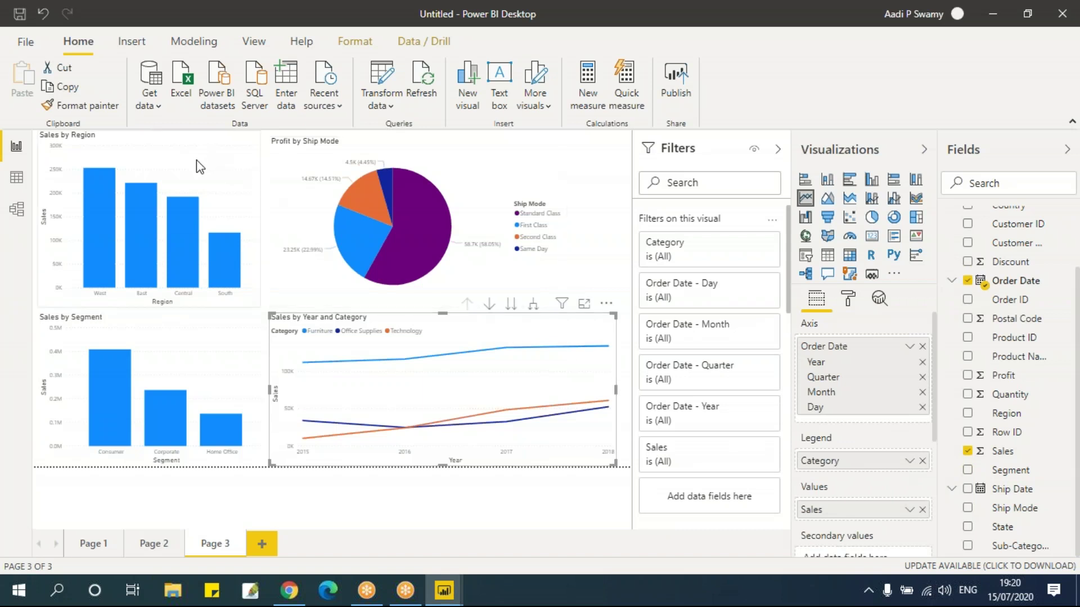
left_click(39, 143)
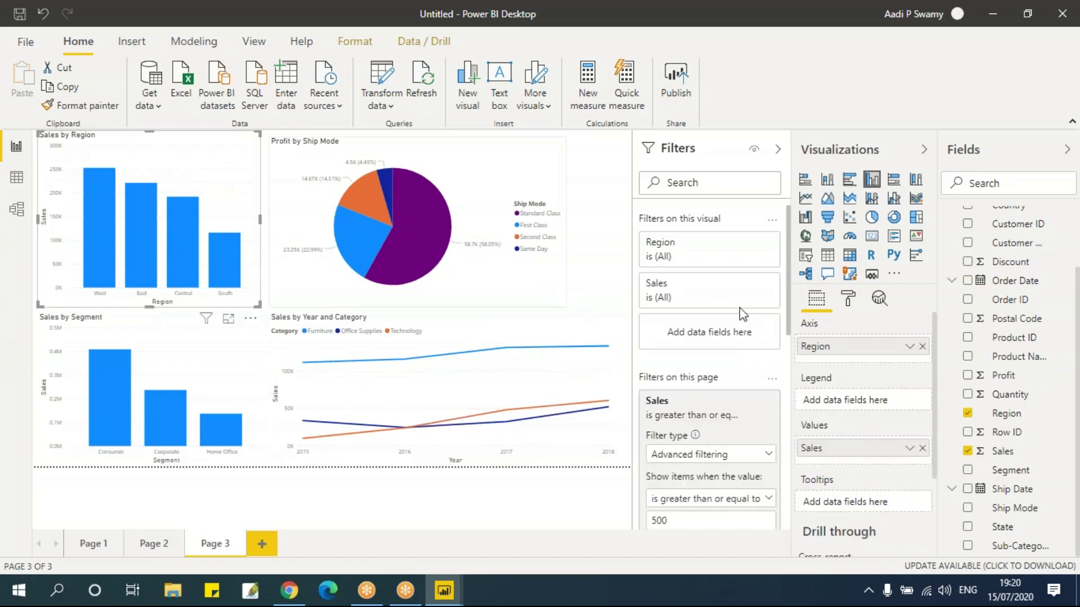
Filter the Sales by Region chart at visual level to show only the Central and South regions.
left_click(750, 243)
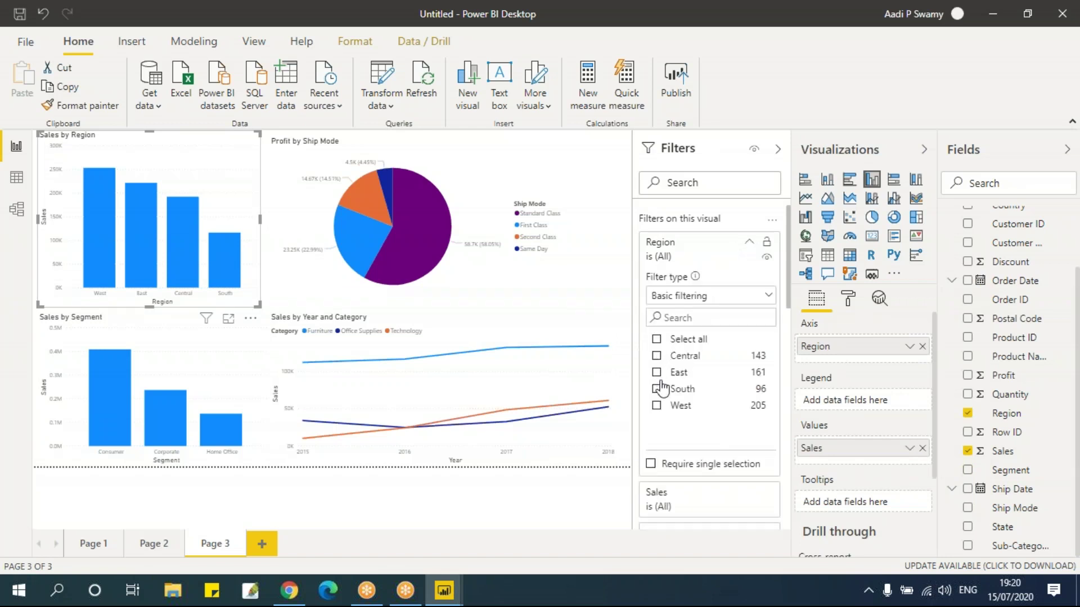
left_click(657, 355)
left_click(682, 389)
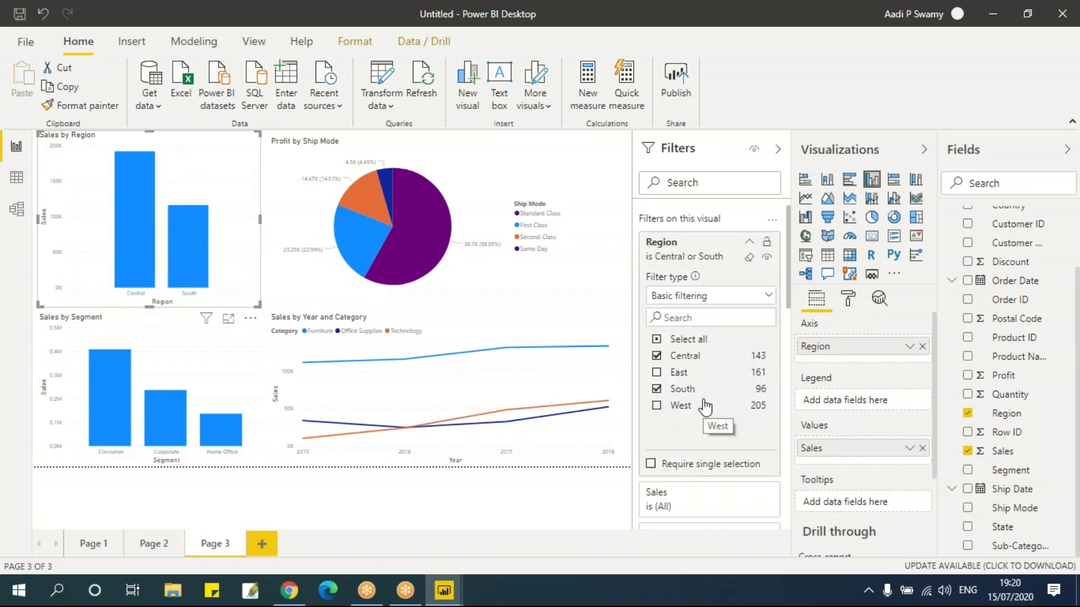
Set the Sales page filter on Page 3 to greater than or equal to 1000 and apply it.
scroll(715, 388, "down", 5)
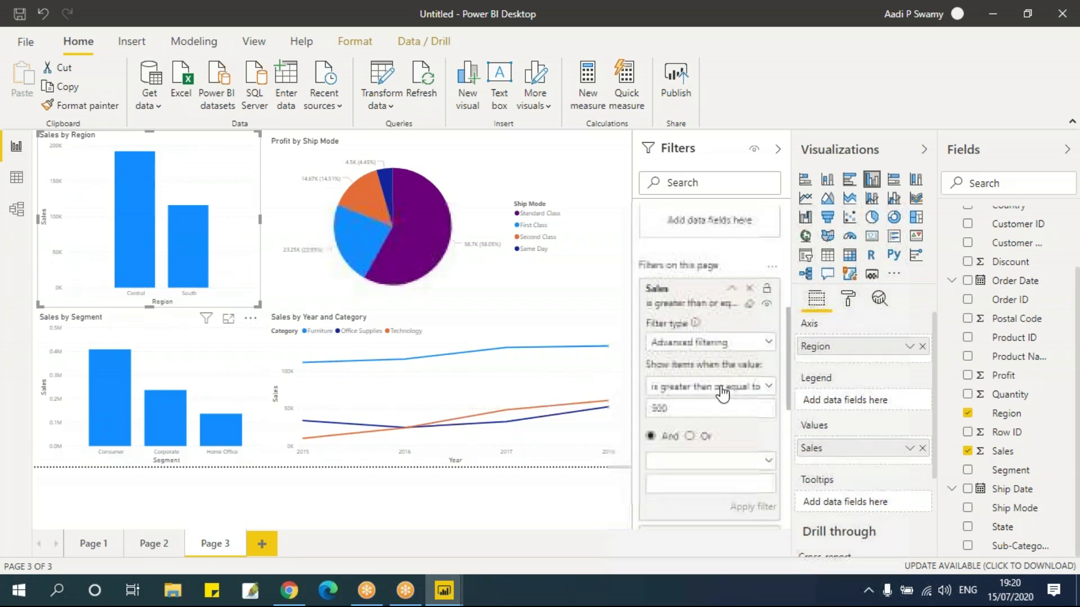
scroll(722, 394, "down", 2)
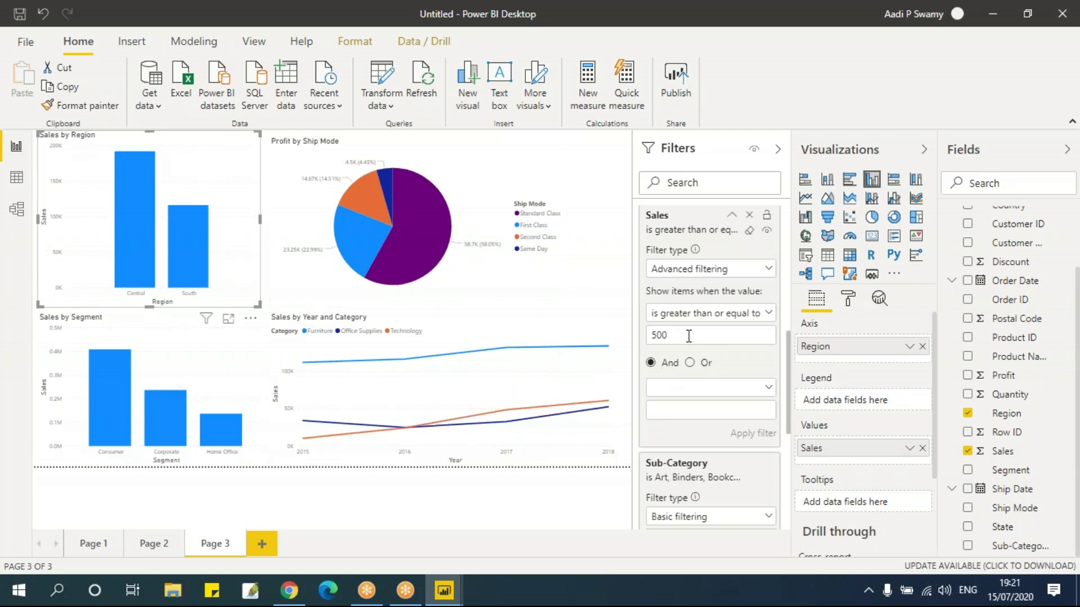
key("ctrl+a")
type("1")
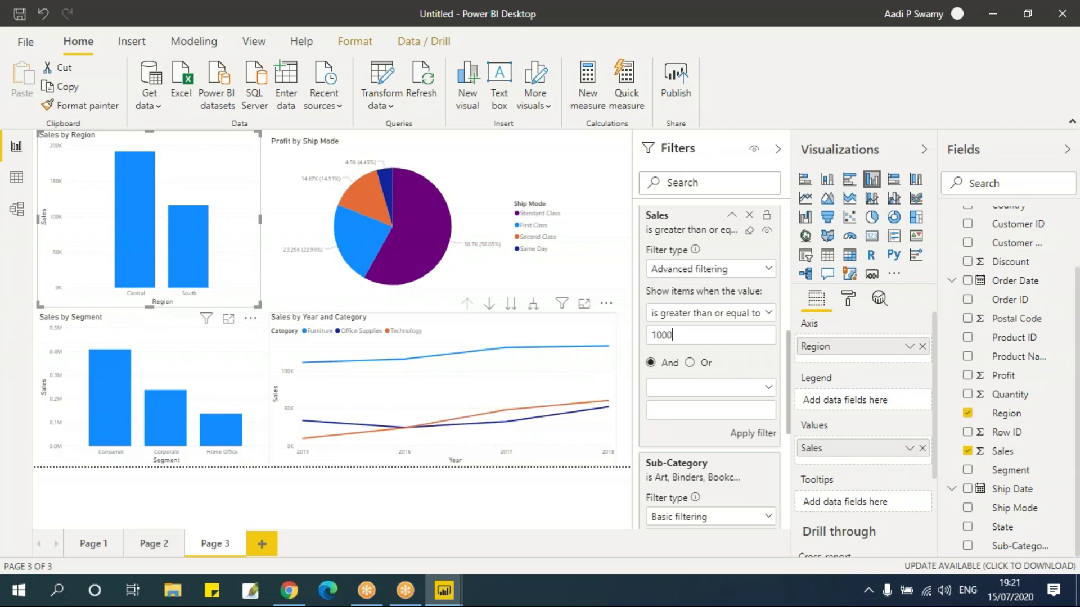
left_click(765, 438)
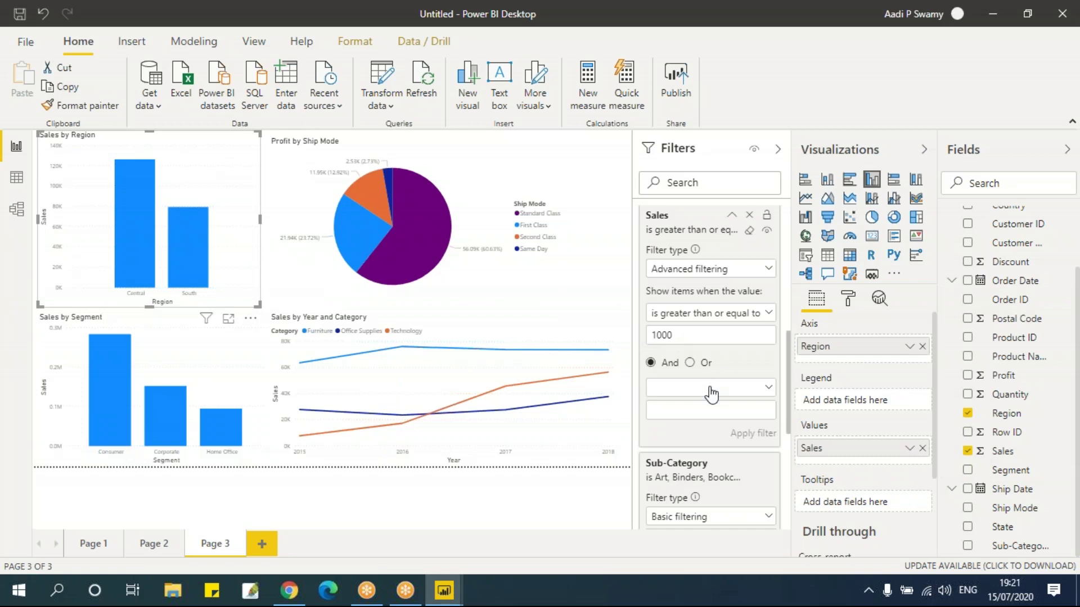
left_click(625, 428)
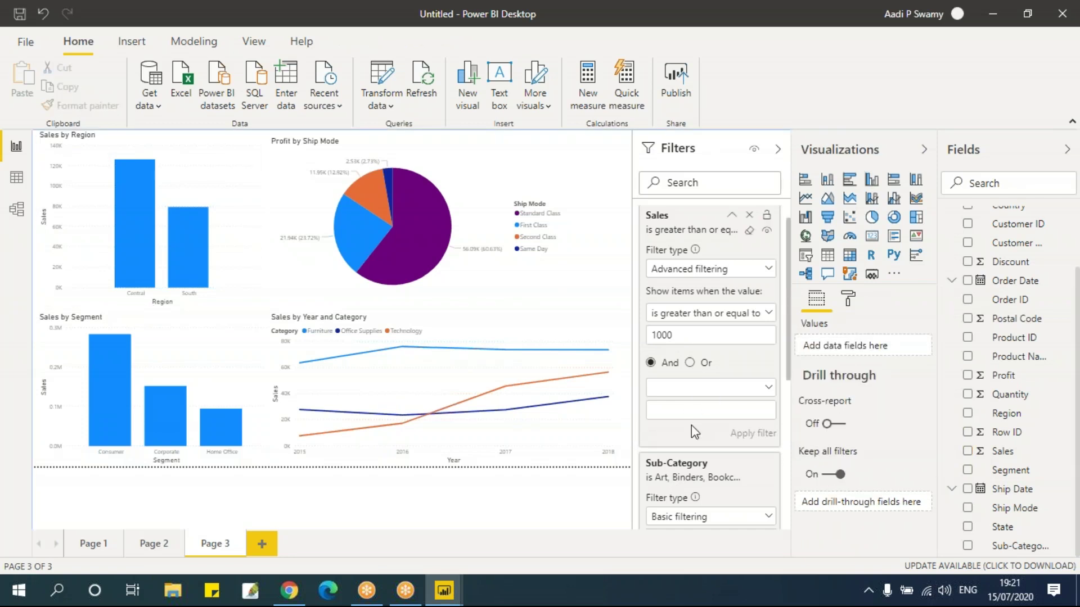
Add Category as a filter on all pages, keep only Furniture, and check its effect on Page 2 and Page 1.
scroll(690, 426, "down", 5)
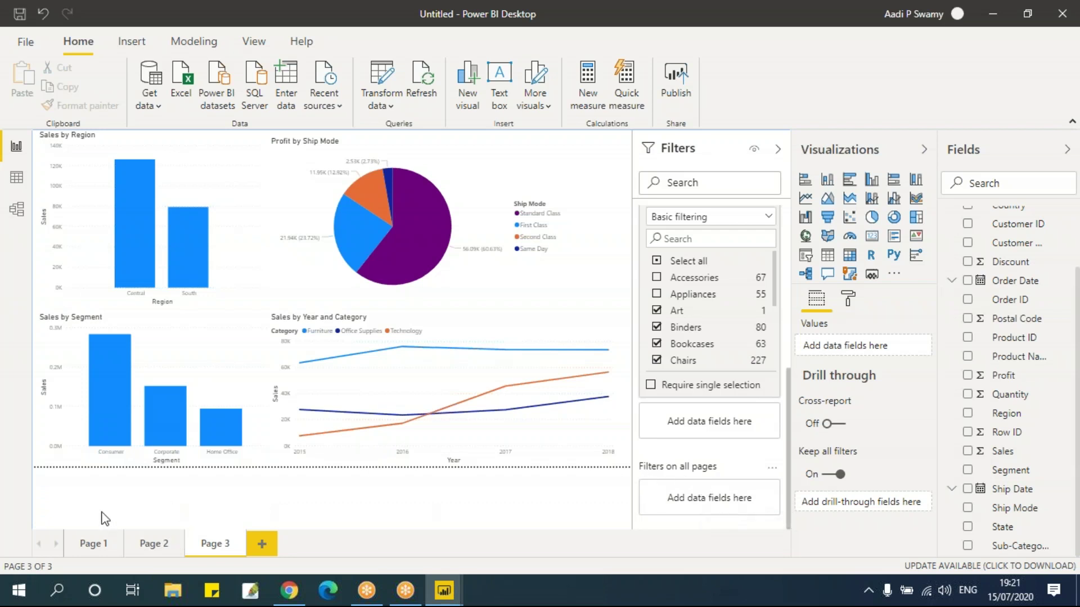
scroll(1013, 327, "up", 3)
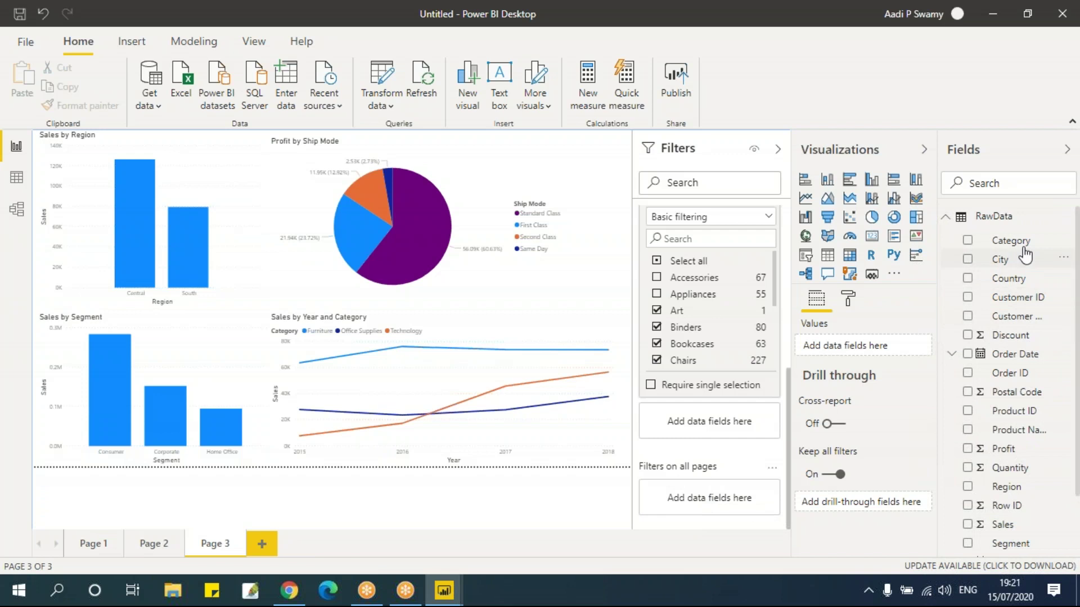
left_click_drag(707, 505, 709, 500)
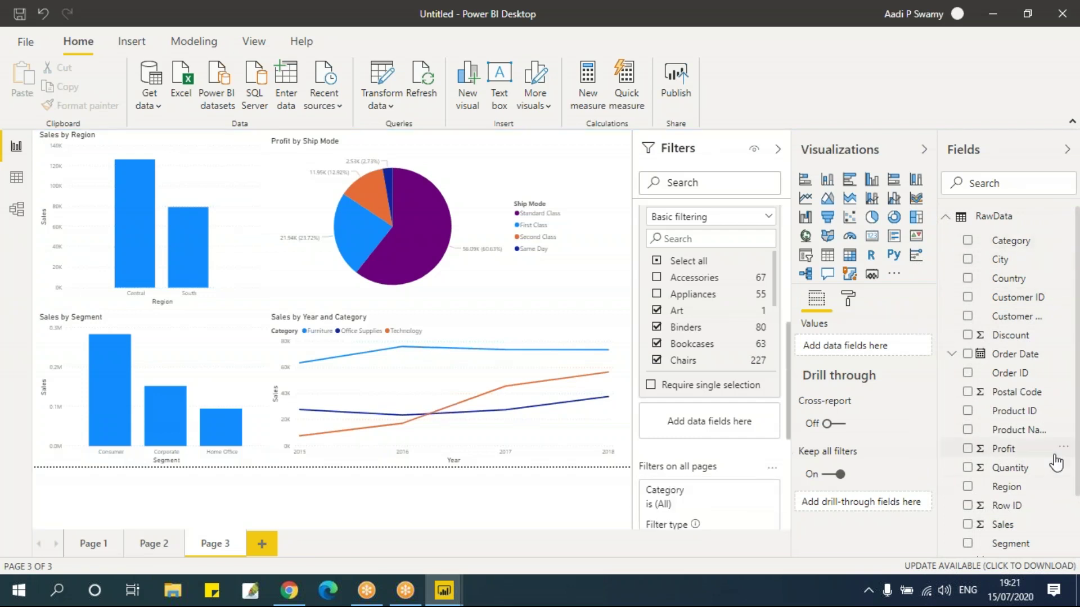
scroll(1056, 462, "down", 4)
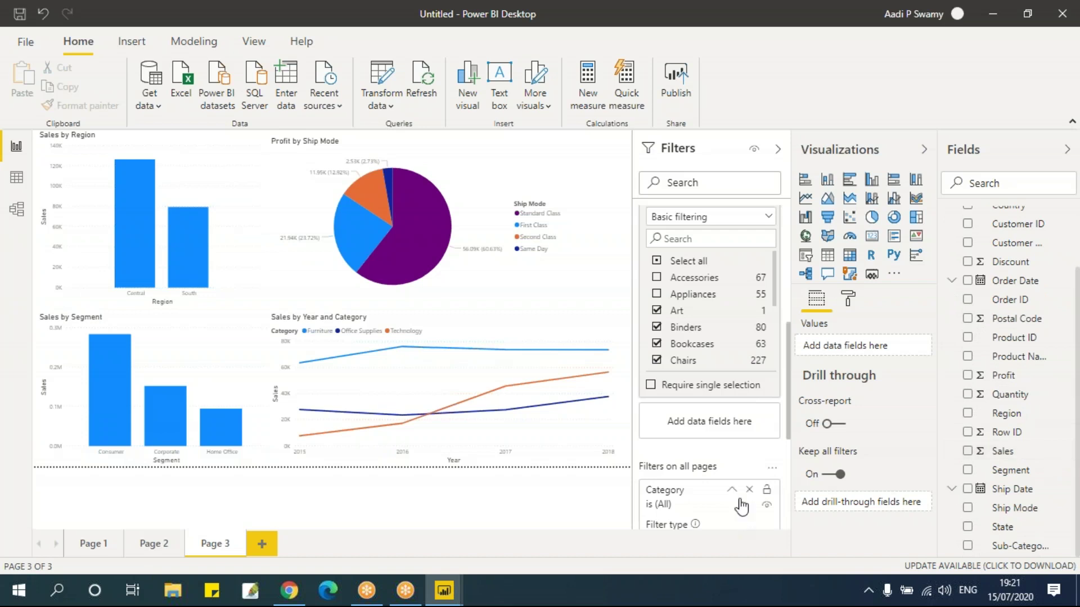
scroll(741, 513, "down", 4)
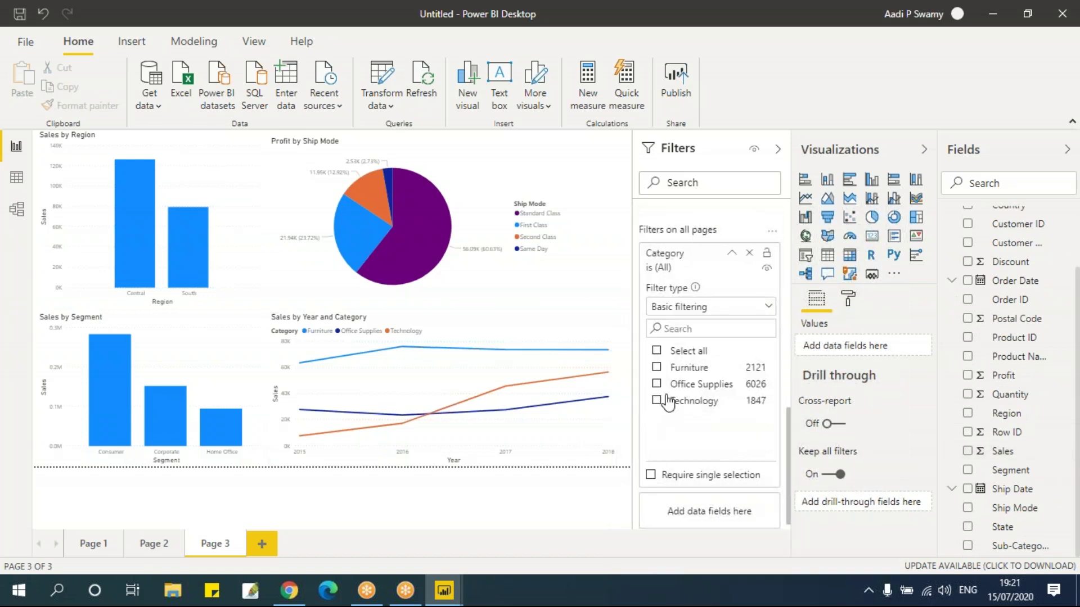
left_click(658, 367)
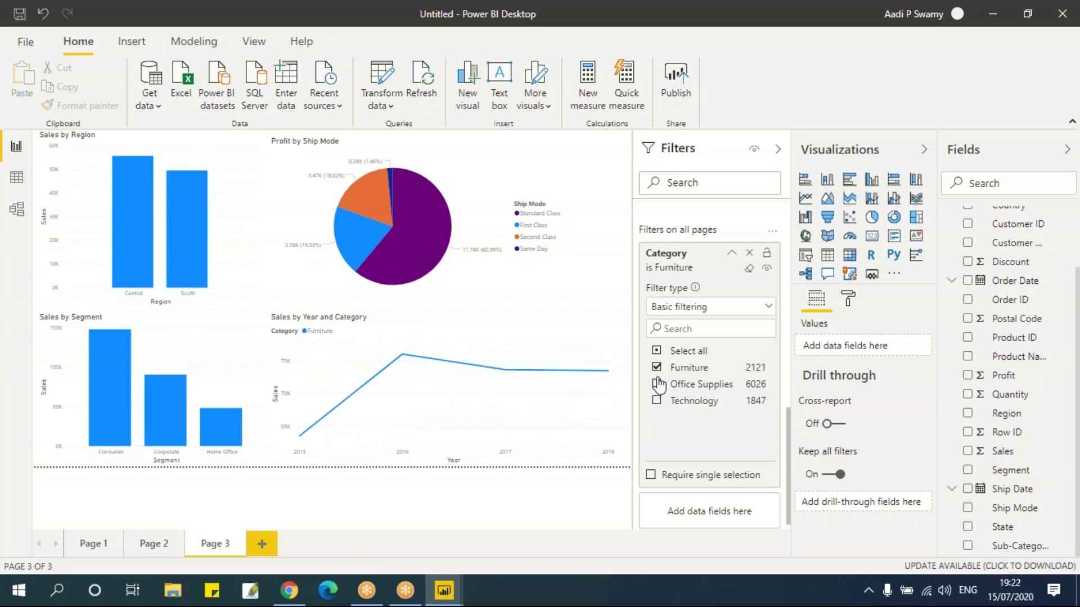
left_click(153, 544)
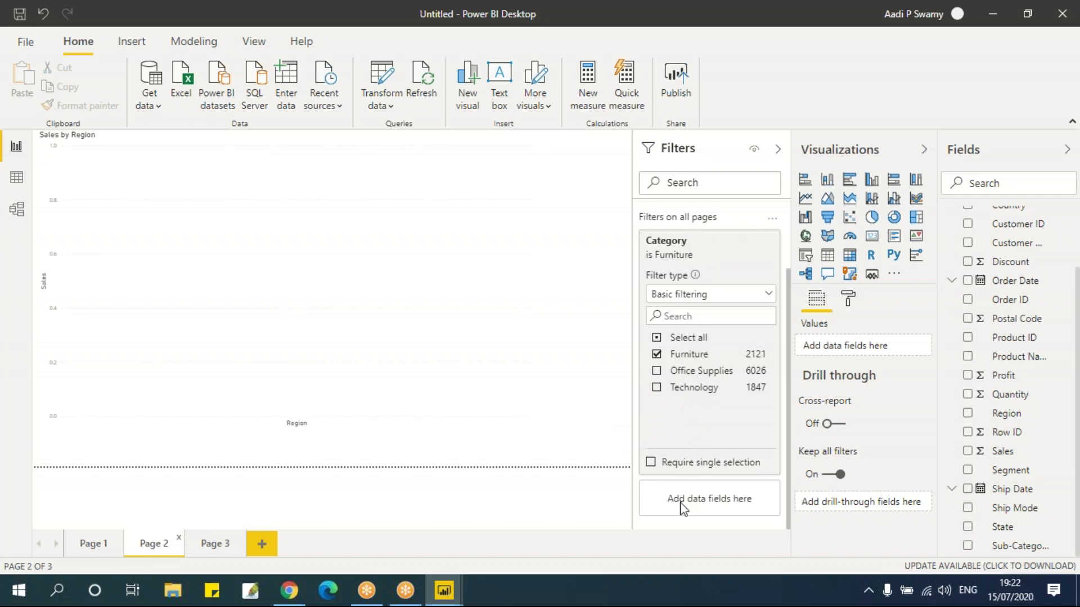
left_click(100, 547)
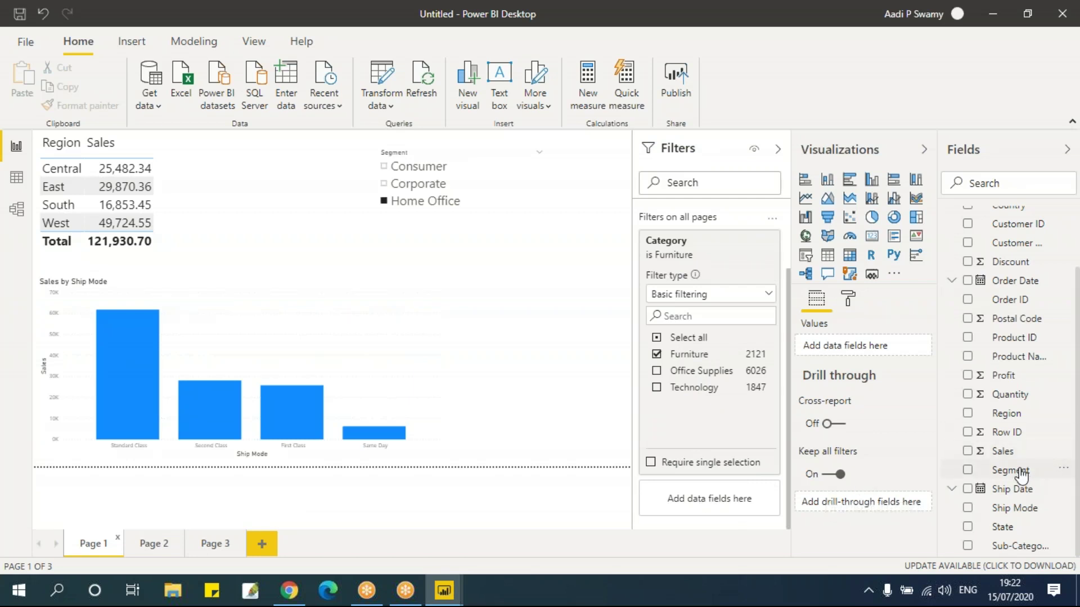
Add Segment as a filter on all pages with Consumer and Corporate selected, and check its effect on Page 2 and Page 3.
left_click_drag(1021, 472, 742, 516)
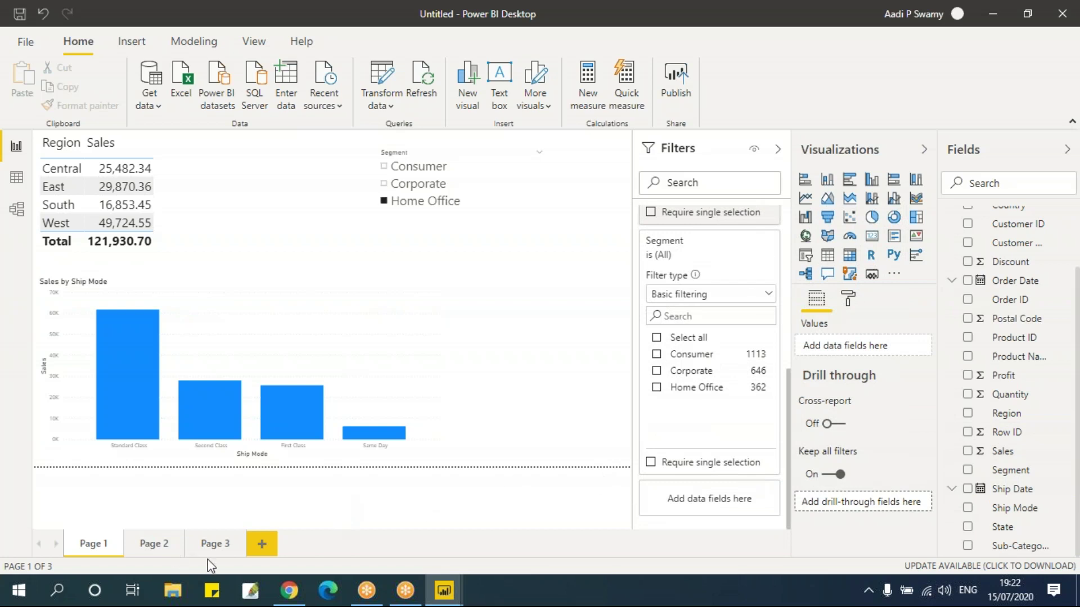
left_click(657, 355)
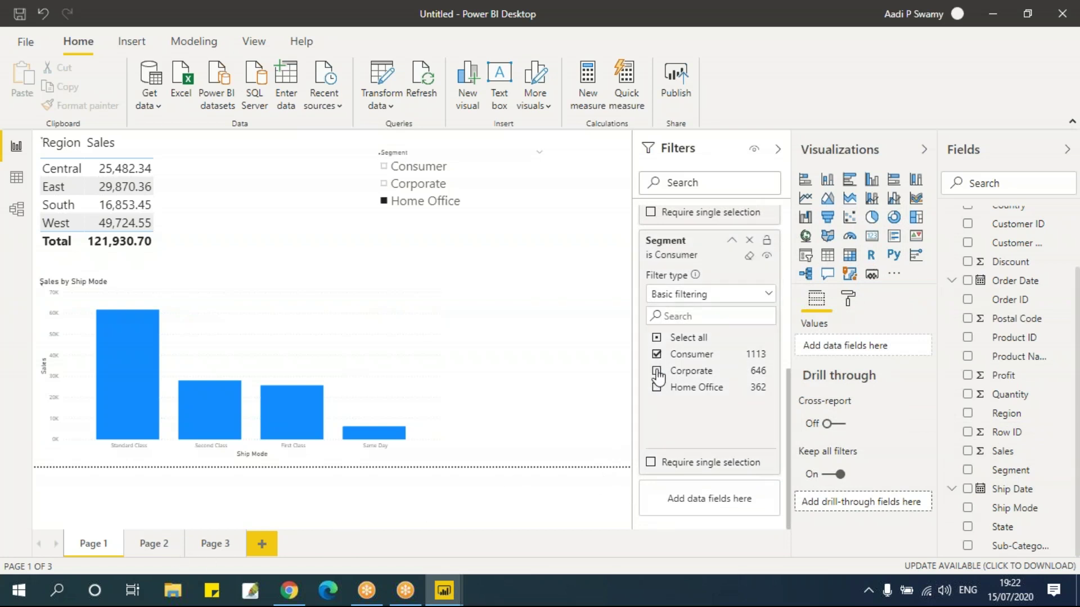
left_click(656, 371)
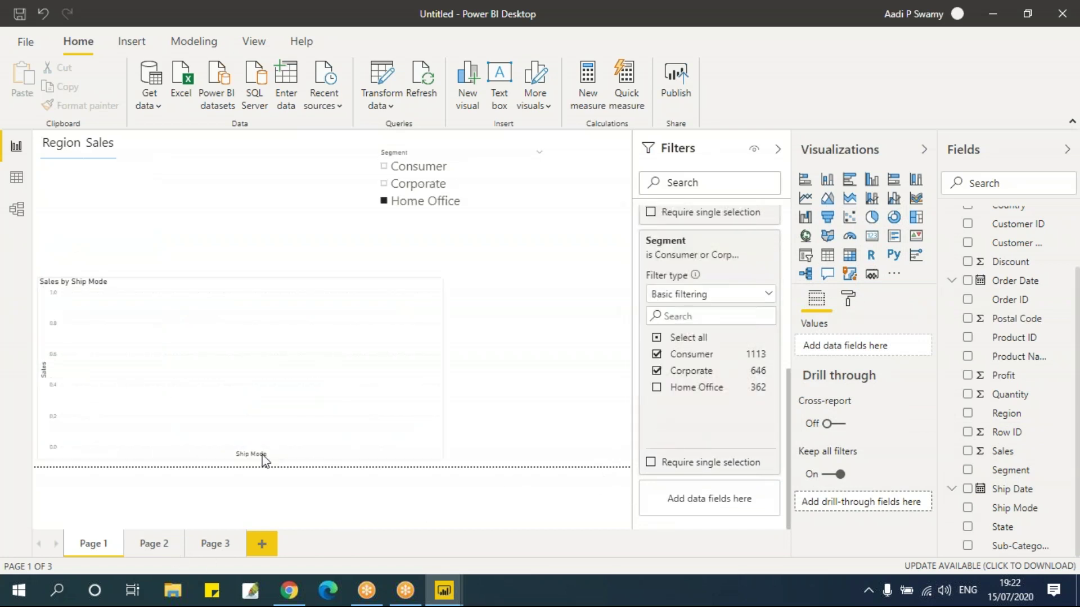
left_click(160, 550)
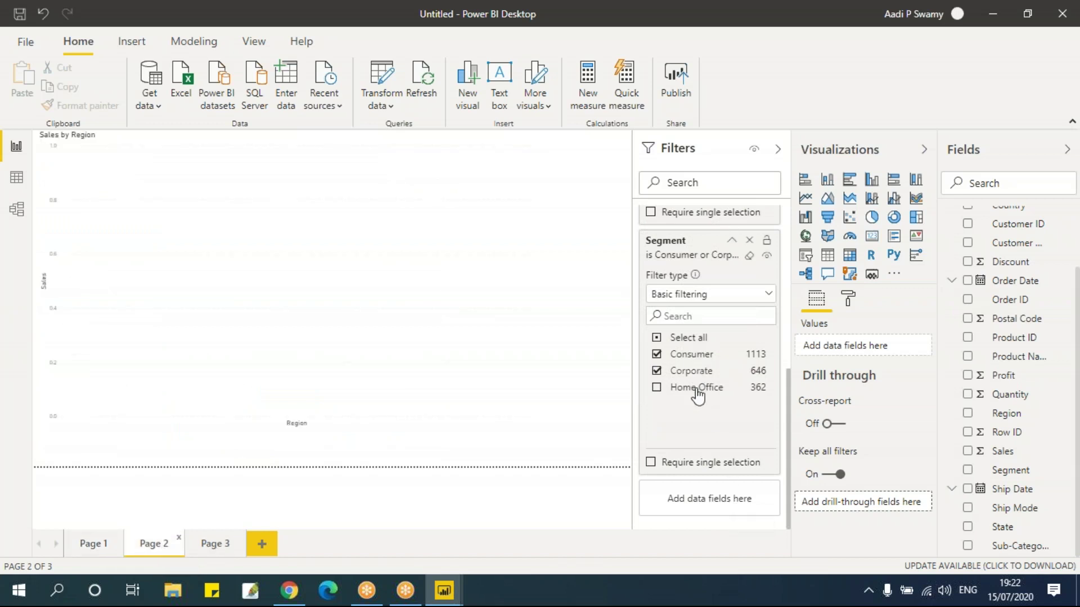
left_click(210, 546)
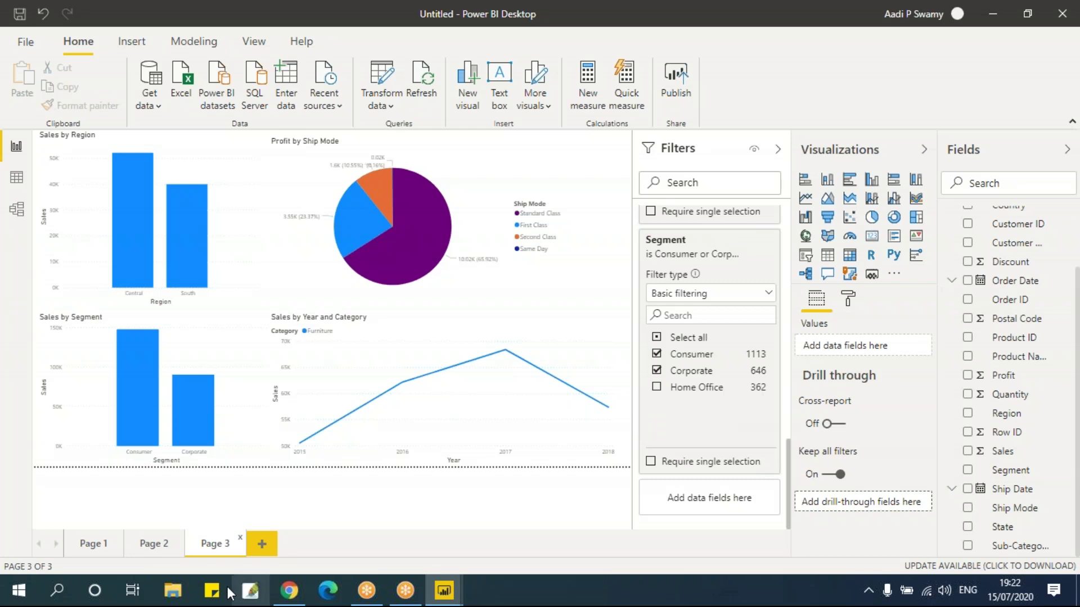
Add a new report page and clear the selections in the Category and Segment filters on all pages.
left_click(269, 545)
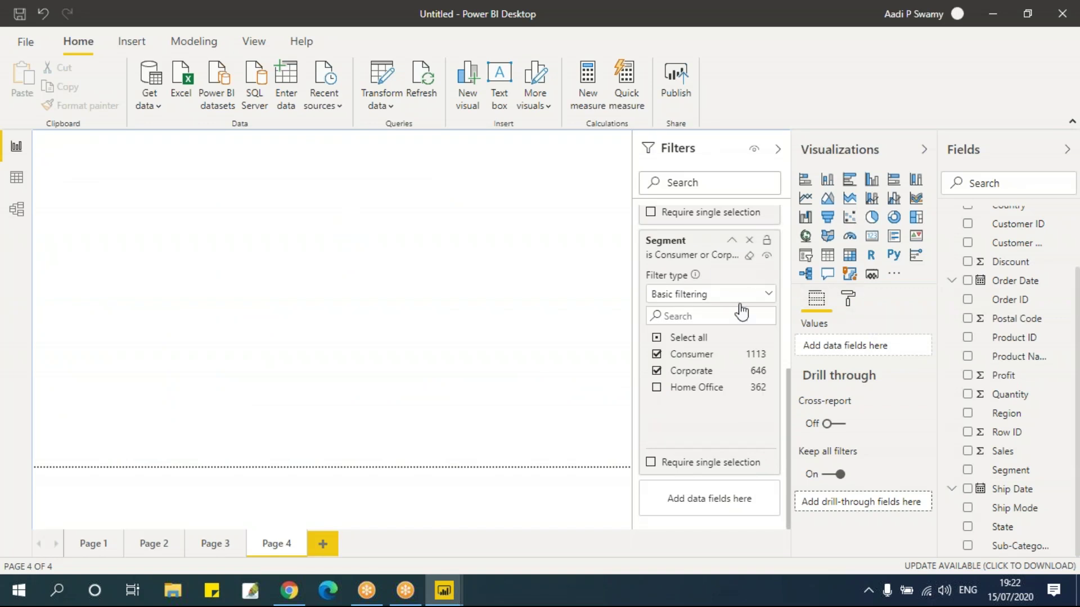
scroll(740, 308, "up", 5)
scroll(759, 377, "down", 5)
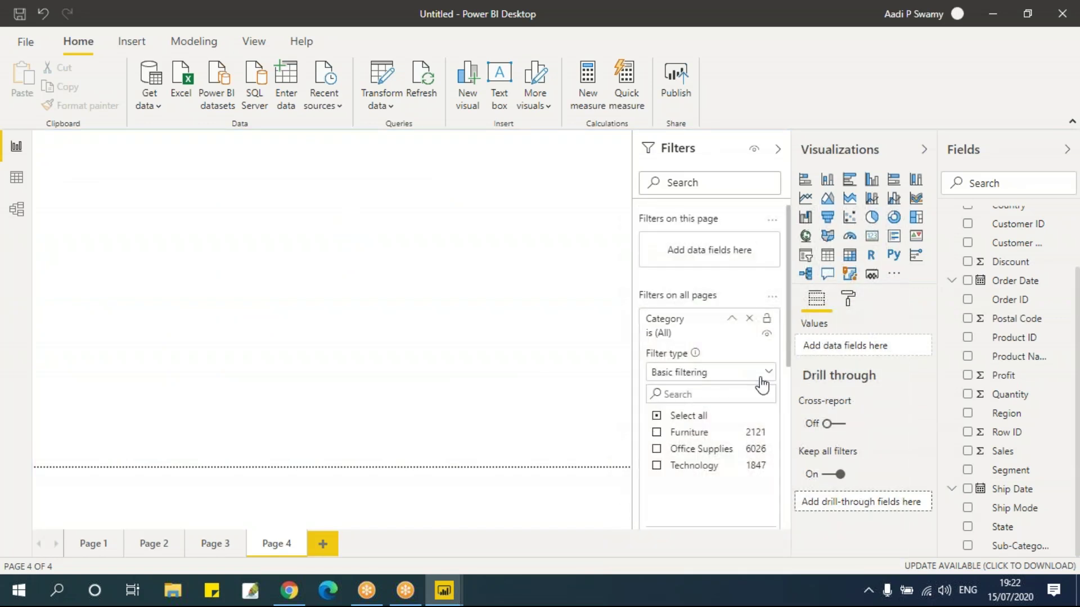
left_click(750, 347)
scroll(716, 362, "up", 5)
Create a clustered column chart of Sales by Customer Name on Page 4, enlarged to fill most of the canvas.
left_click(872, 182)
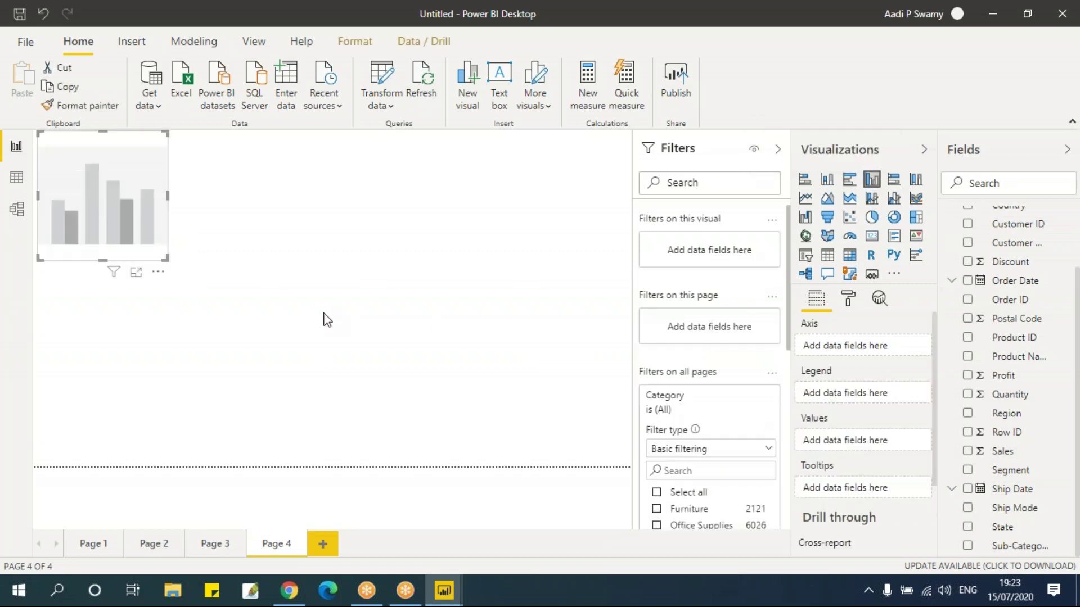
left_click_drag(164, 258, 612, 439)
scroll(1015, 327, "up", 2)
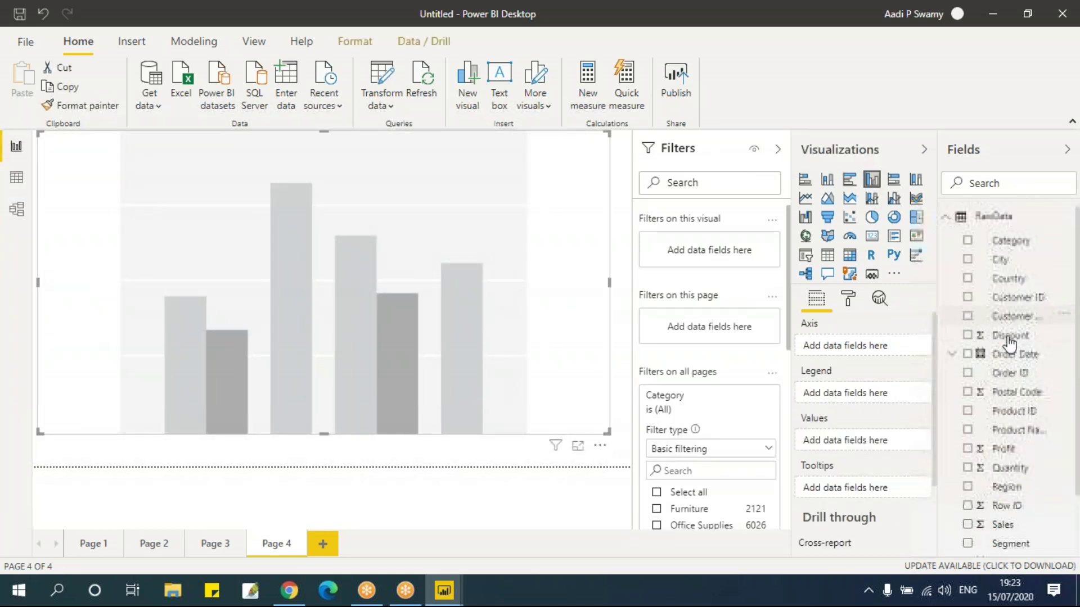
left_click(967, 316)
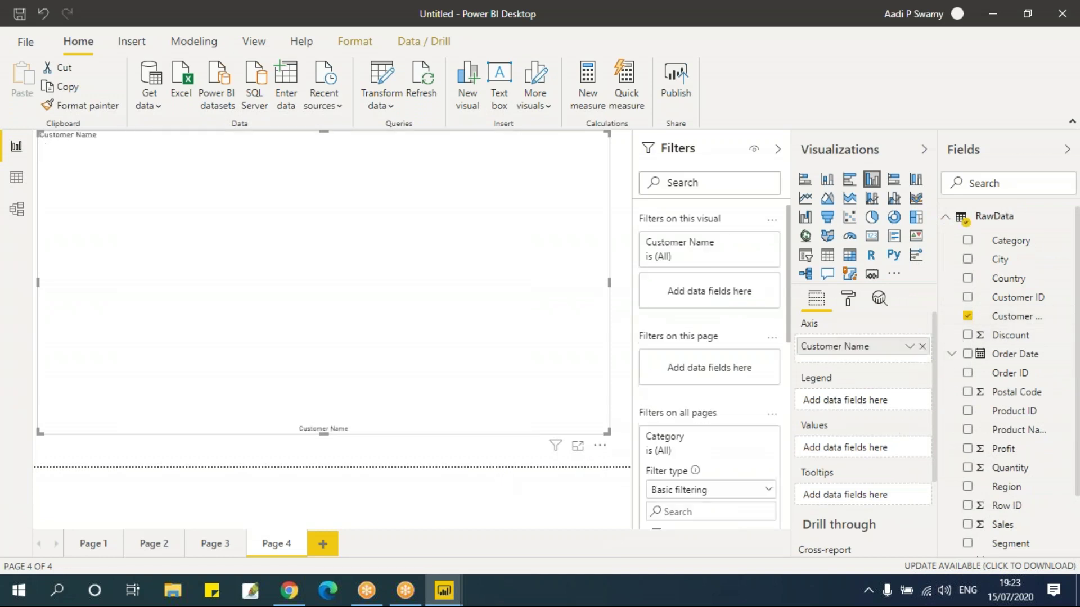
scroll(1057, 470, "down", 3)
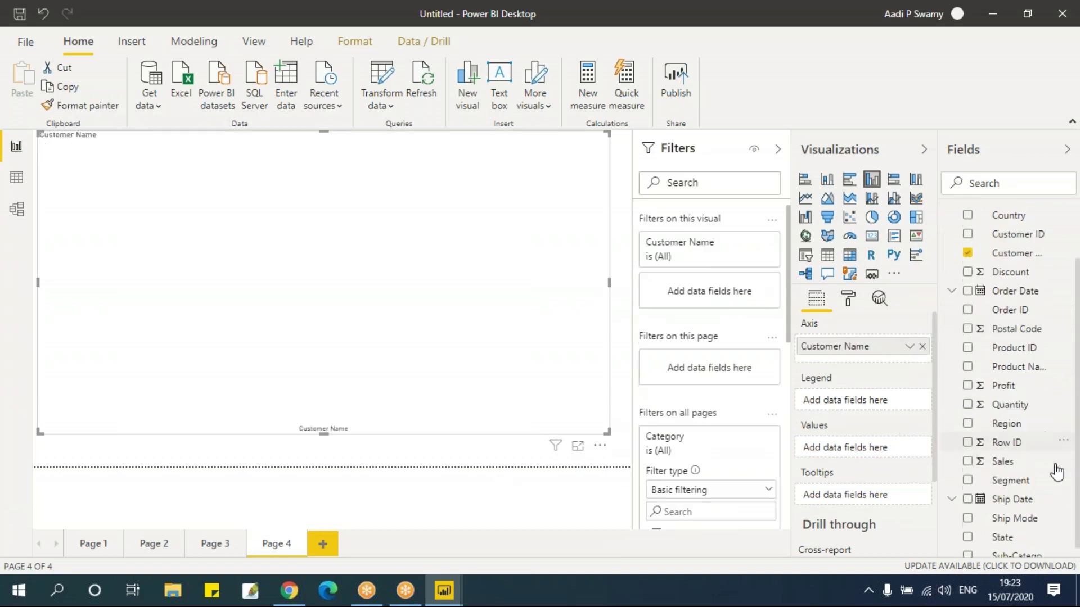
left_click(962, 455)
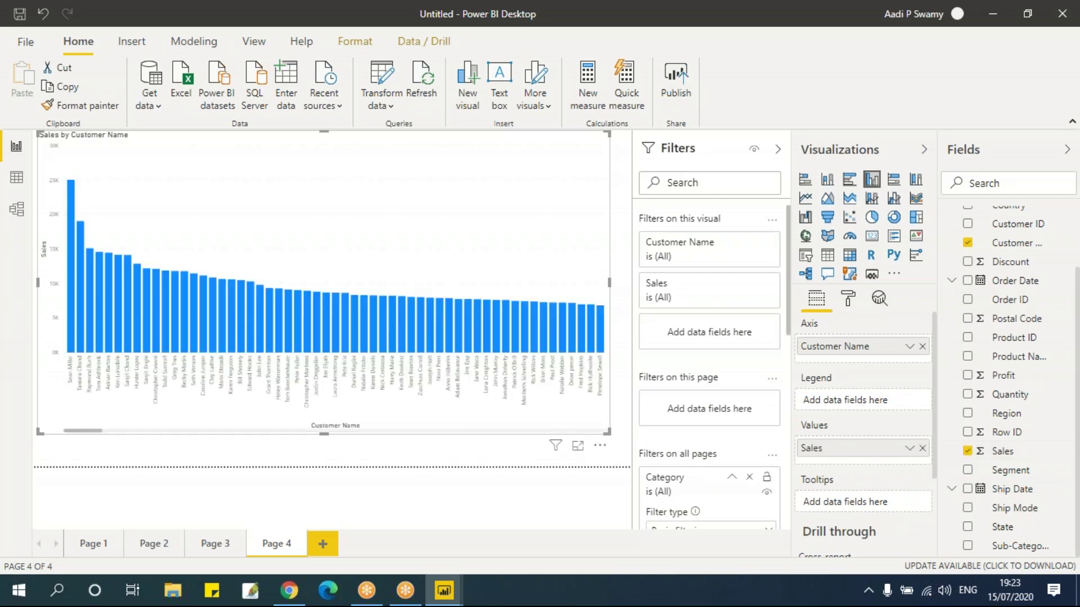
Browse the customer columns in the new chart and compare its filters with the Sales by Region chart on Page 2.
left_click_drag(207, 438, 63, 443)
left_click(161, 551)
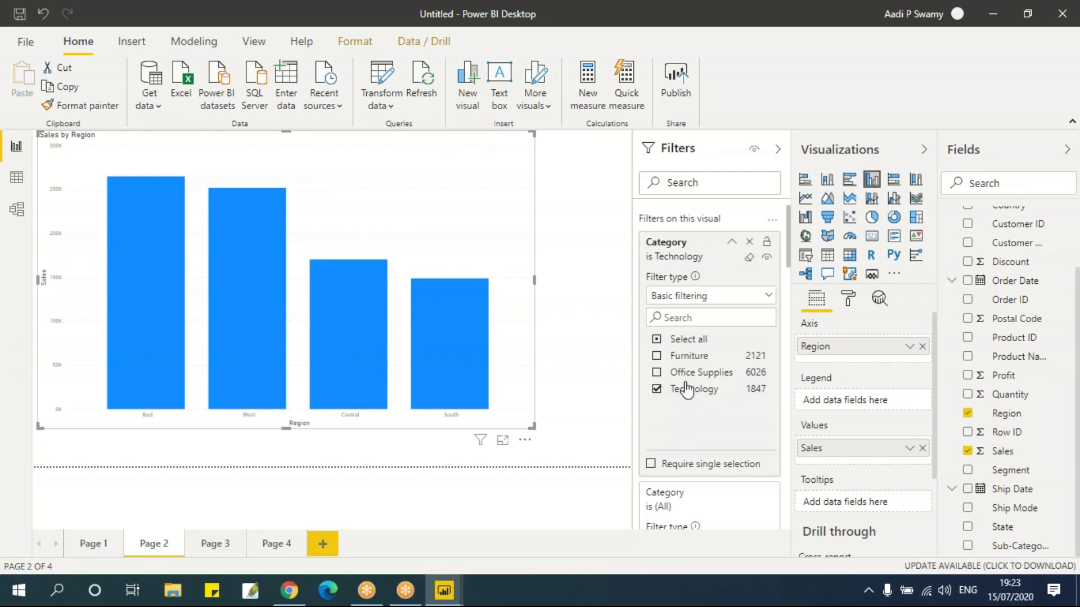
left_click(291, 543)
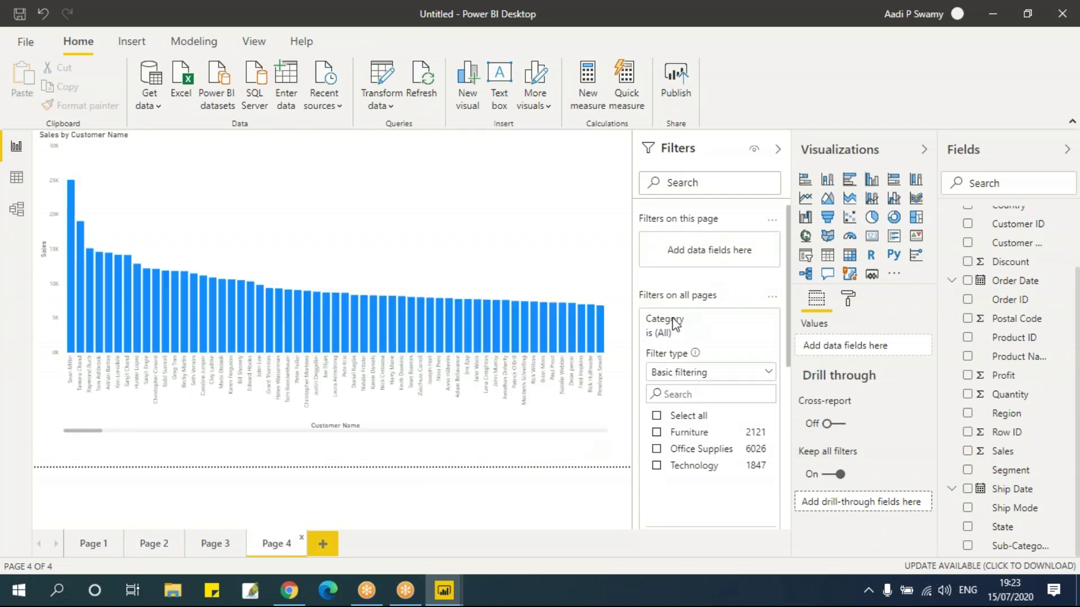
Filter the Sales by Customer Name chart to the first four listed customers and switch that filter to Advanced filtering.
left_click(412, 254)
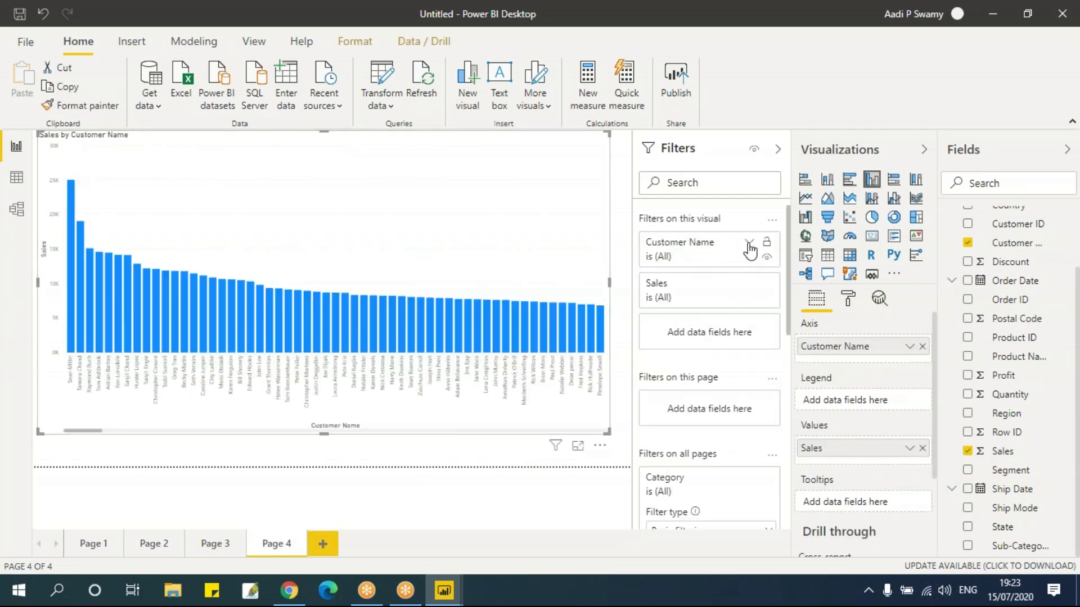
left_click(749, 245)
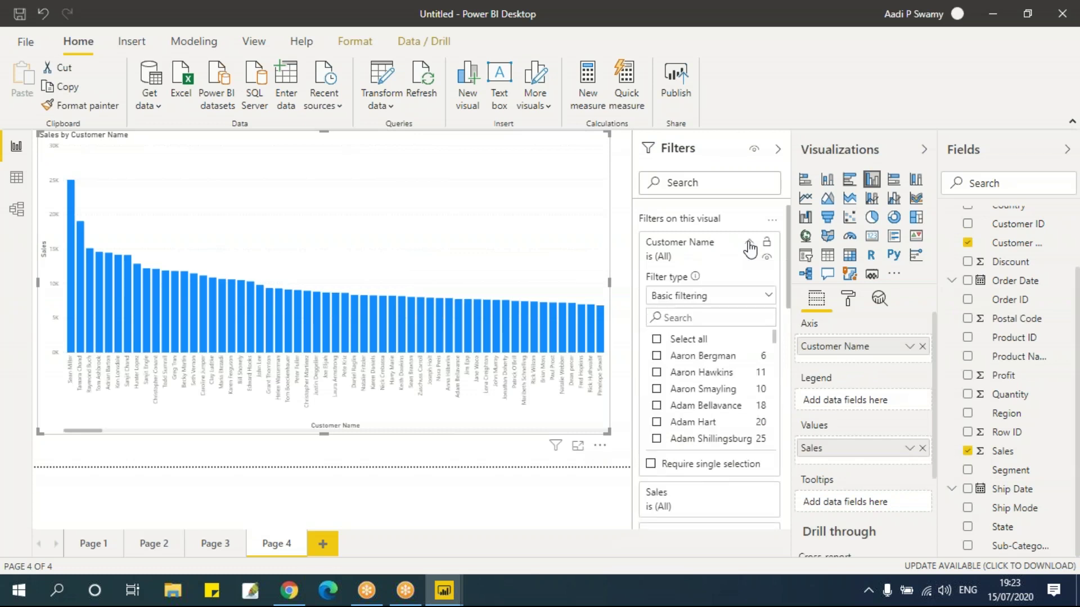
left_click(657, 357)
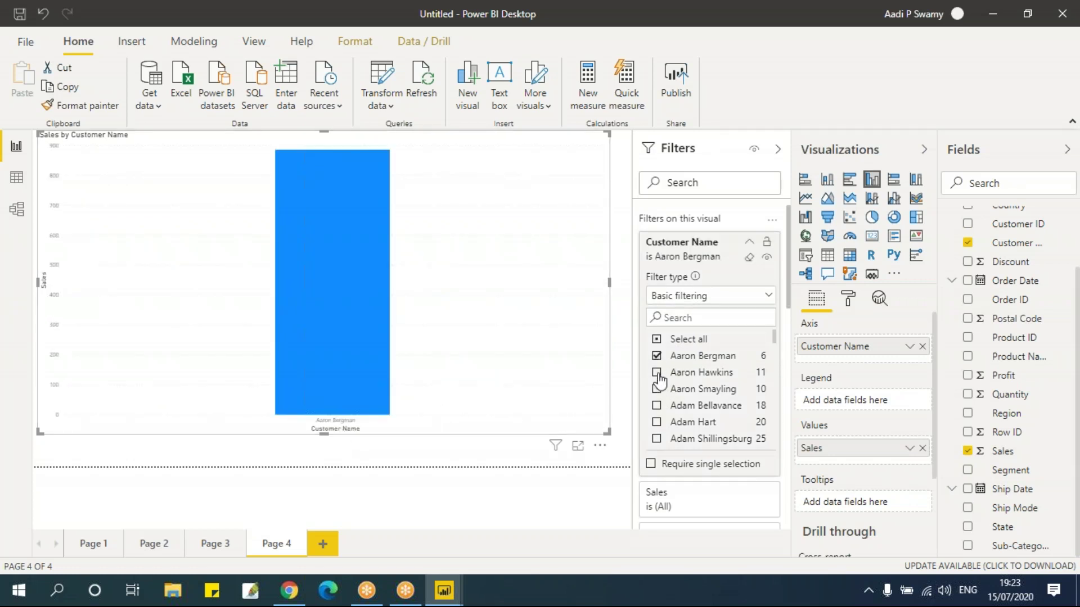
left_click(657, 390)
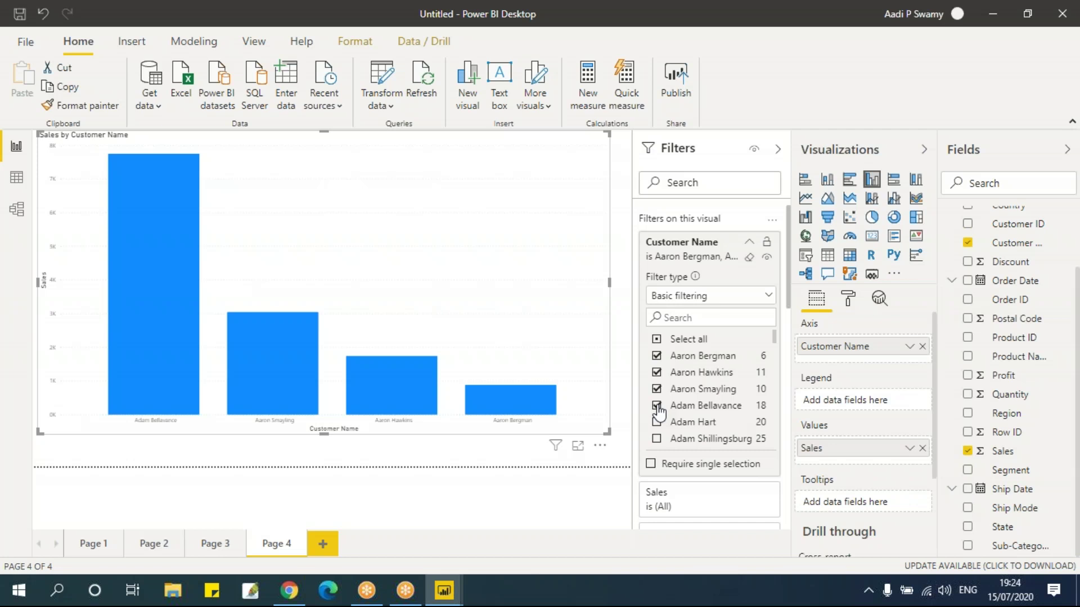
left_click(768, 298)
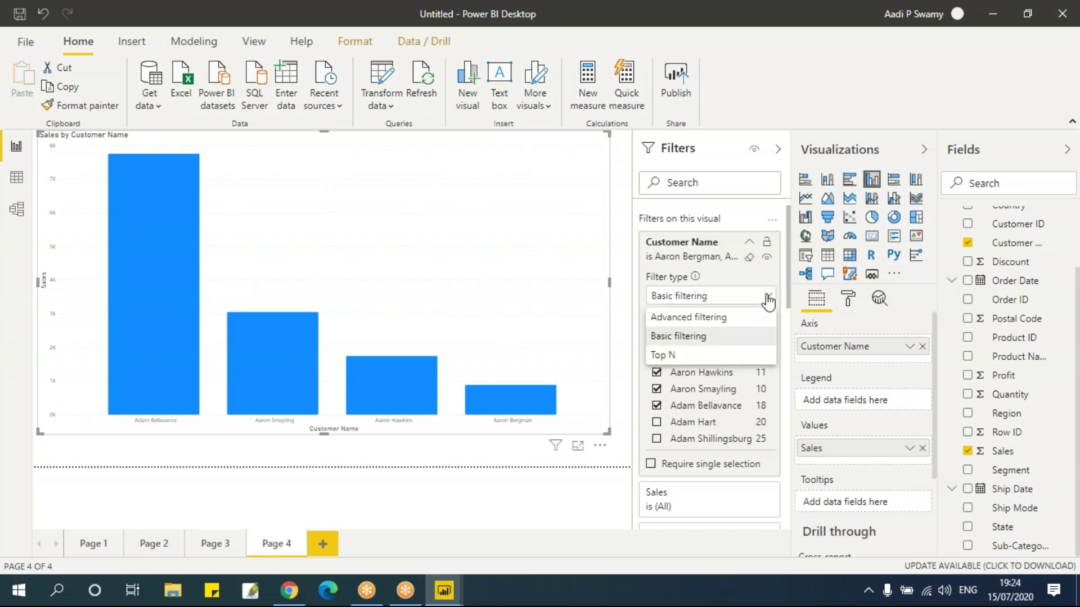
left_click(709, 319)
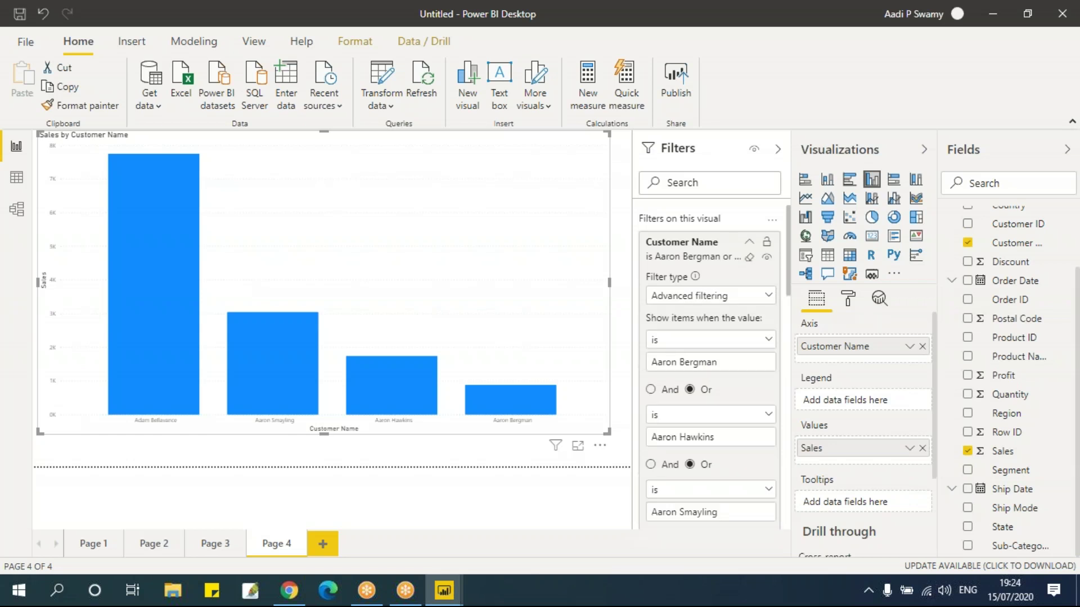
Set the operator of the first Customer Name condition in the visual's filter to "starts with".
left_click(737, 340)
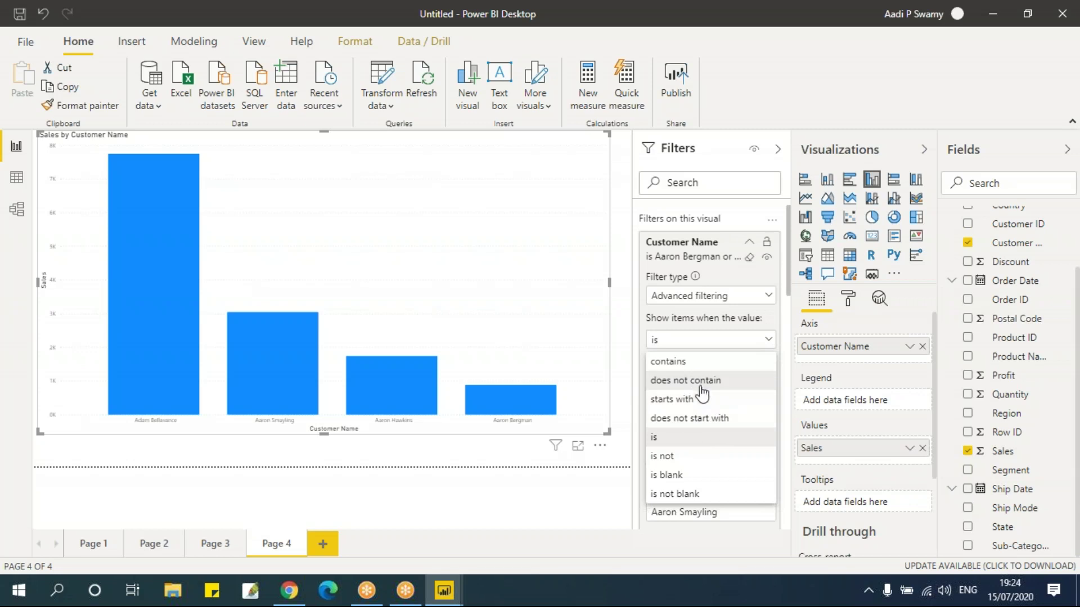
left_click(688, 371)
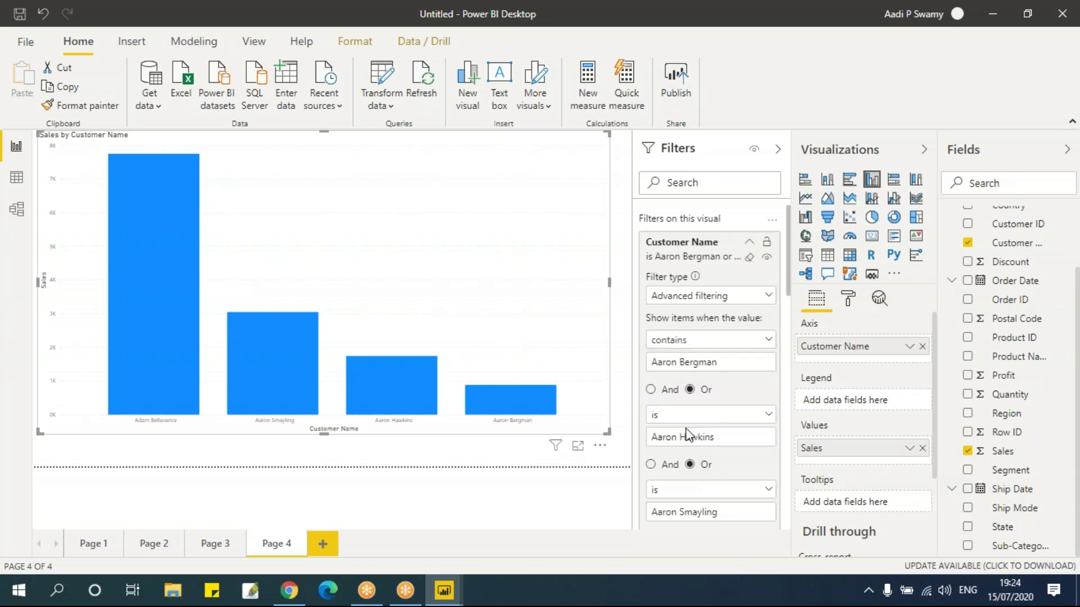
left_click(725, 341)
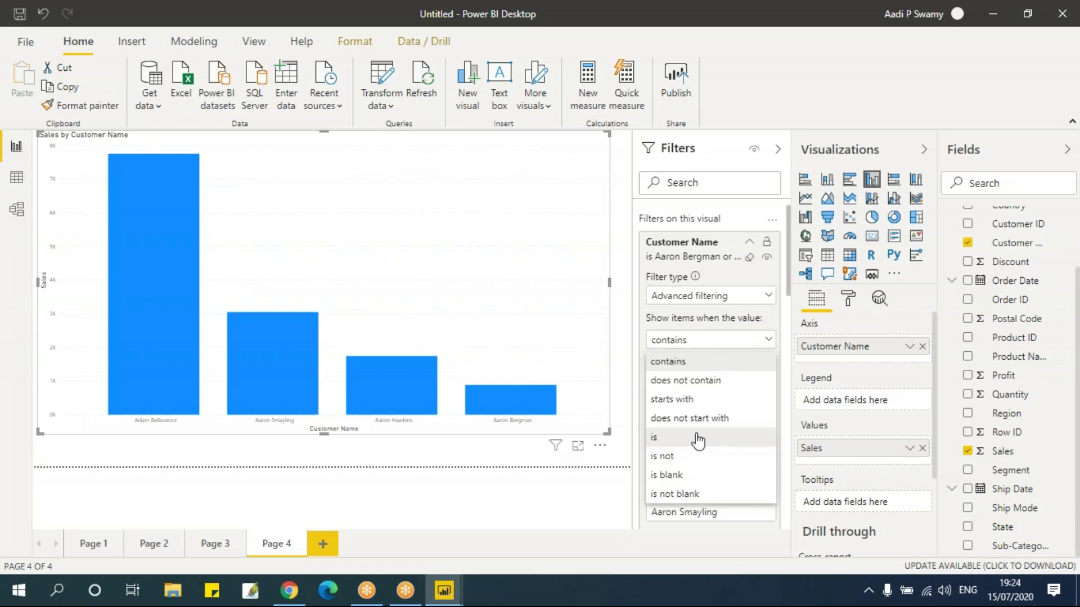
left_click(692, 399)
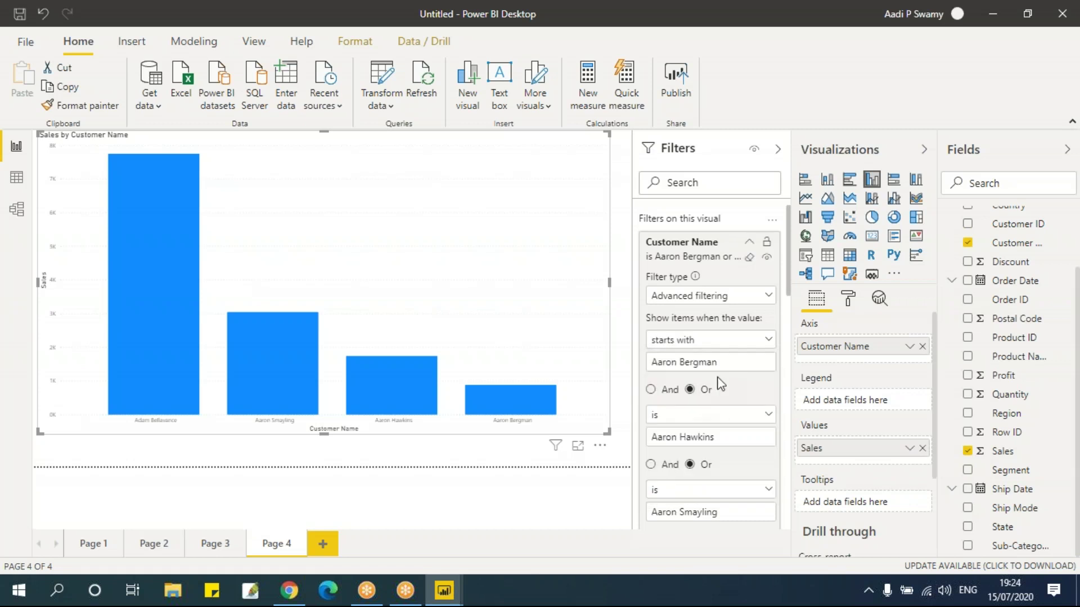
Set the first Customer Name condition's value to S, apply the filter, and look over the chart's columns.
triple_click(694, 363)
type("A")
left_click(686, 302)
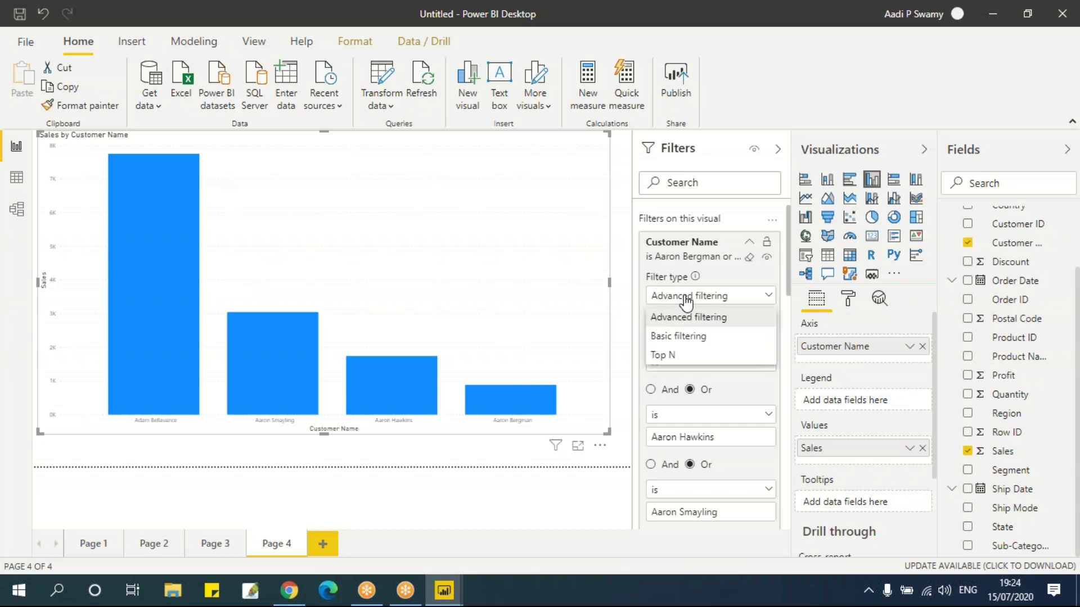
left_click(686, 317)
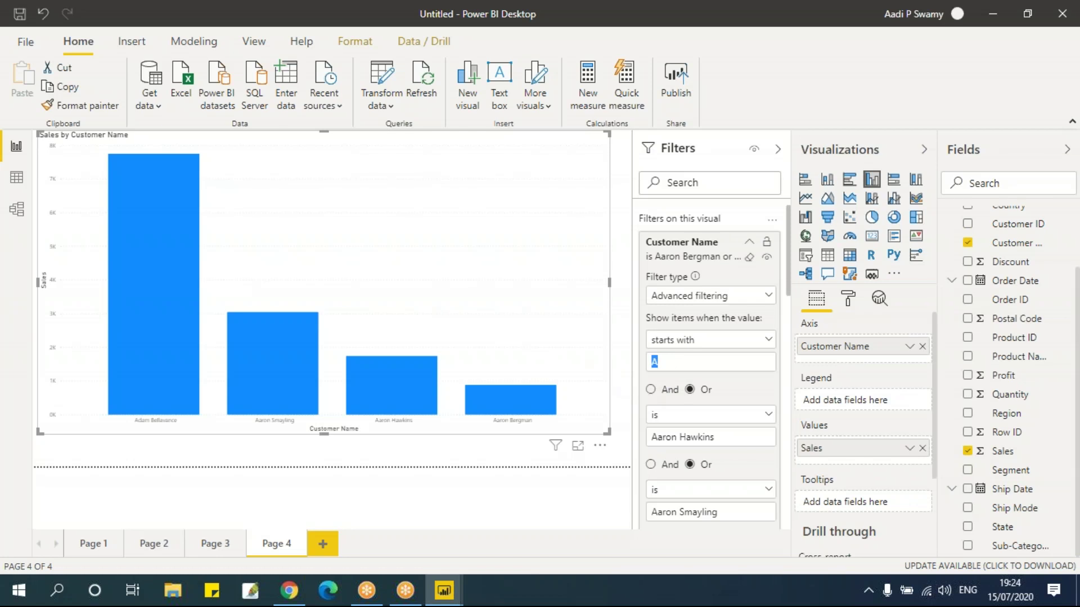
type("S")
scroll(738, 396, "down", 4)
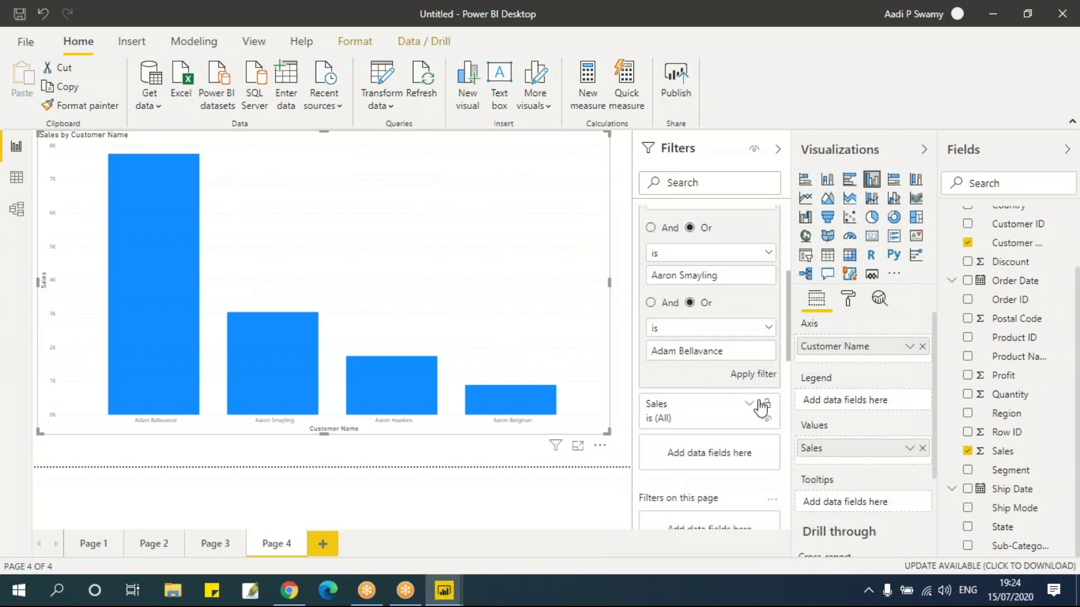
left_click(754, 375)
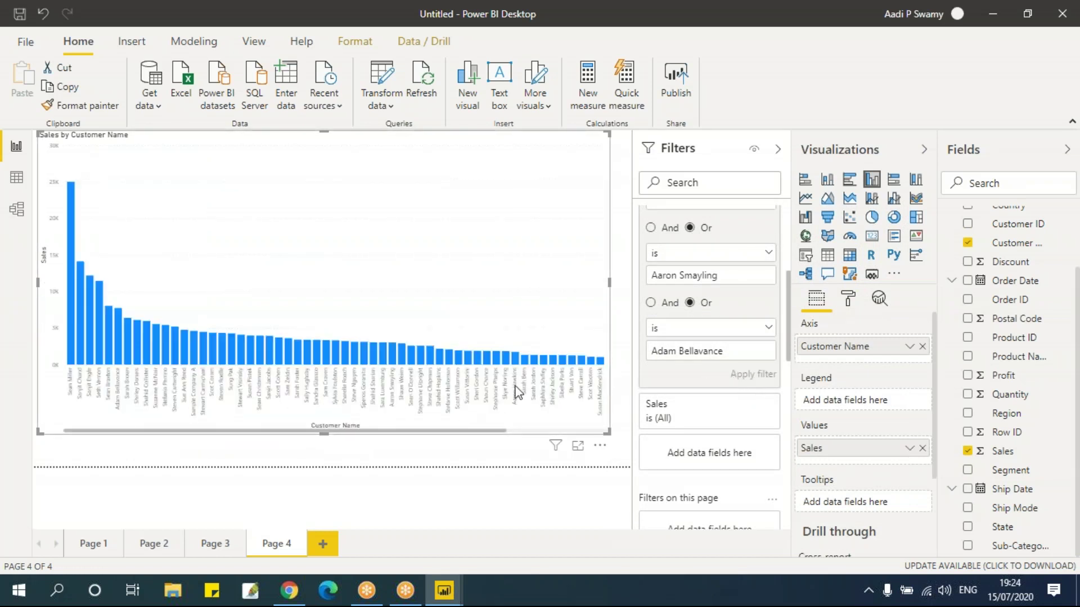
scroll(649, 390, "up", 2)
left_click_drag(434, 431, 260, 436)
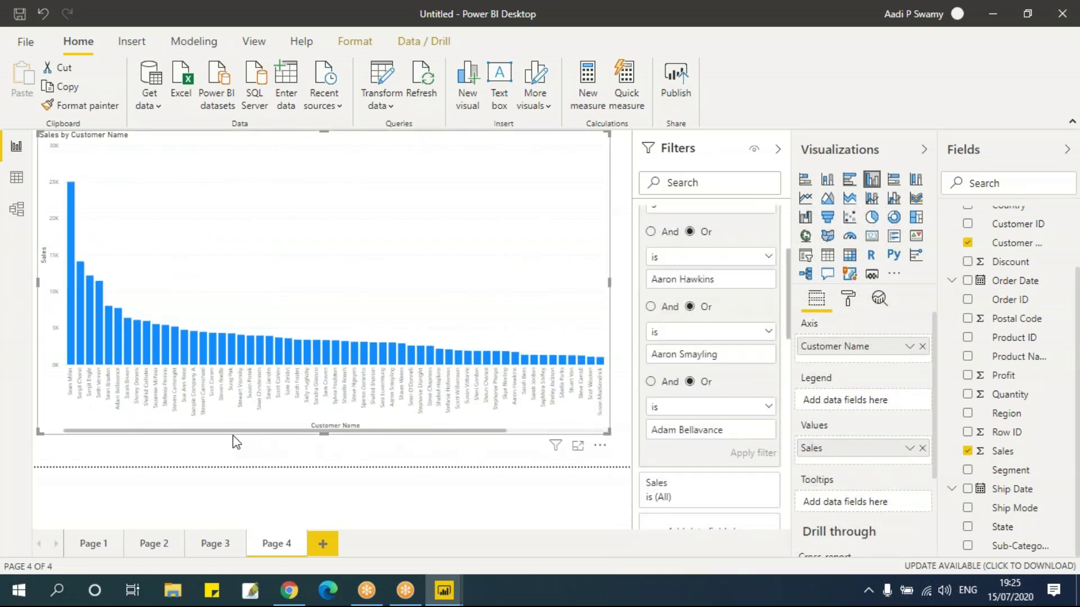
scroll(755, 366, "up", 3)
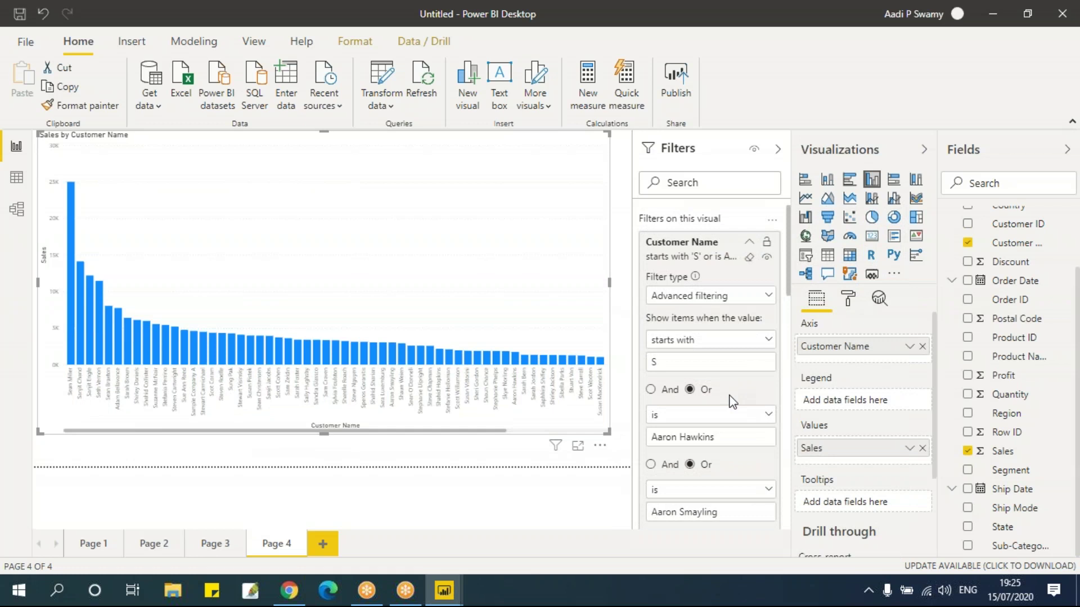
Clear the Customer Name filter and apply a new advanced condition showing names that start with Aa.
left_click(749, 257)
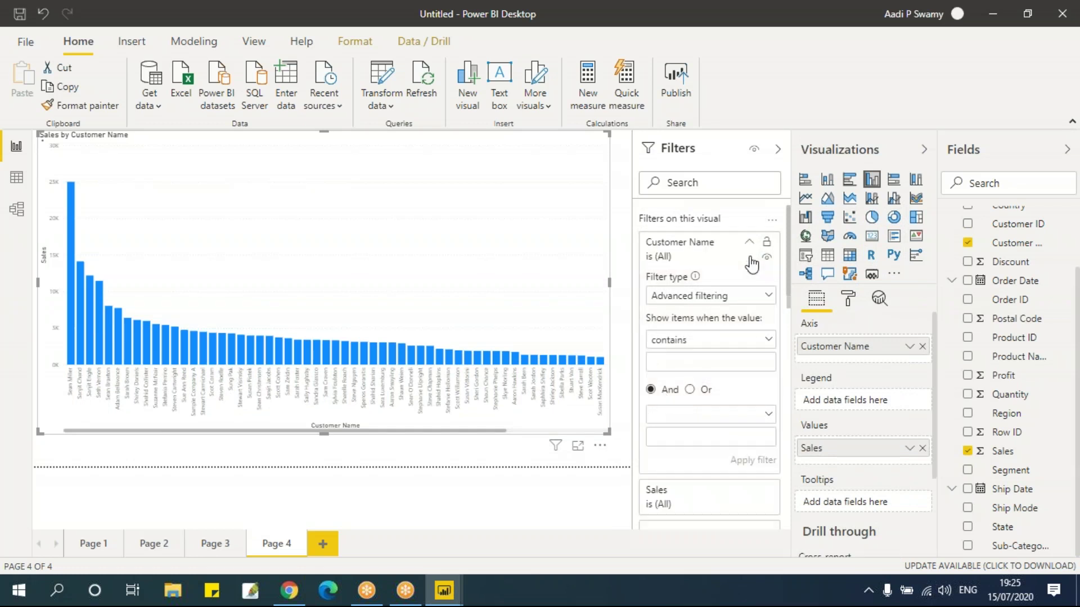
left_click(691, 339)
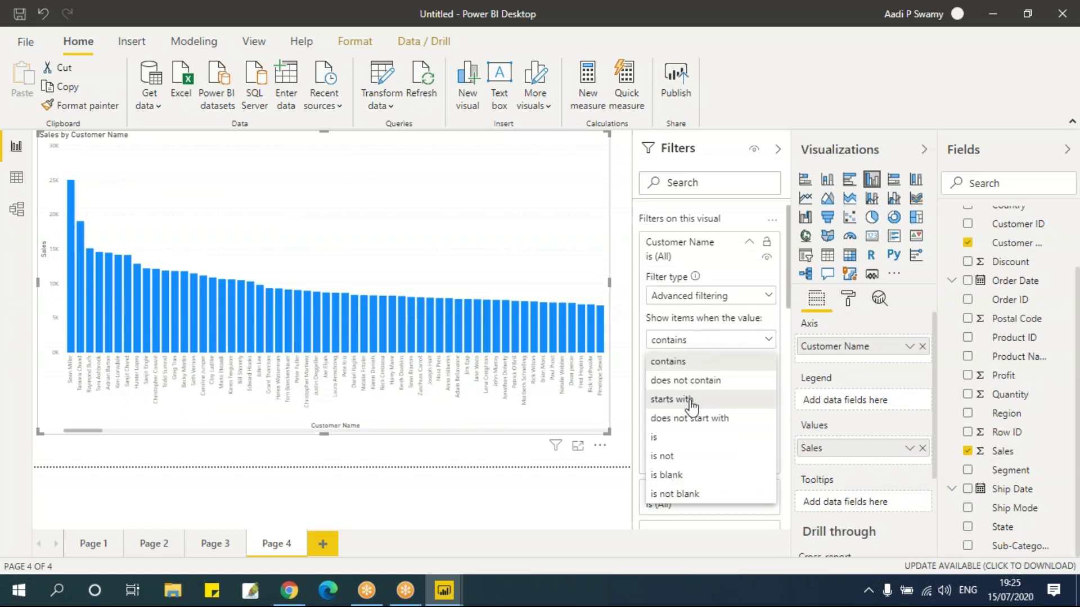
left_click(691, 401)
left_click(690, 361)
type("Aa")
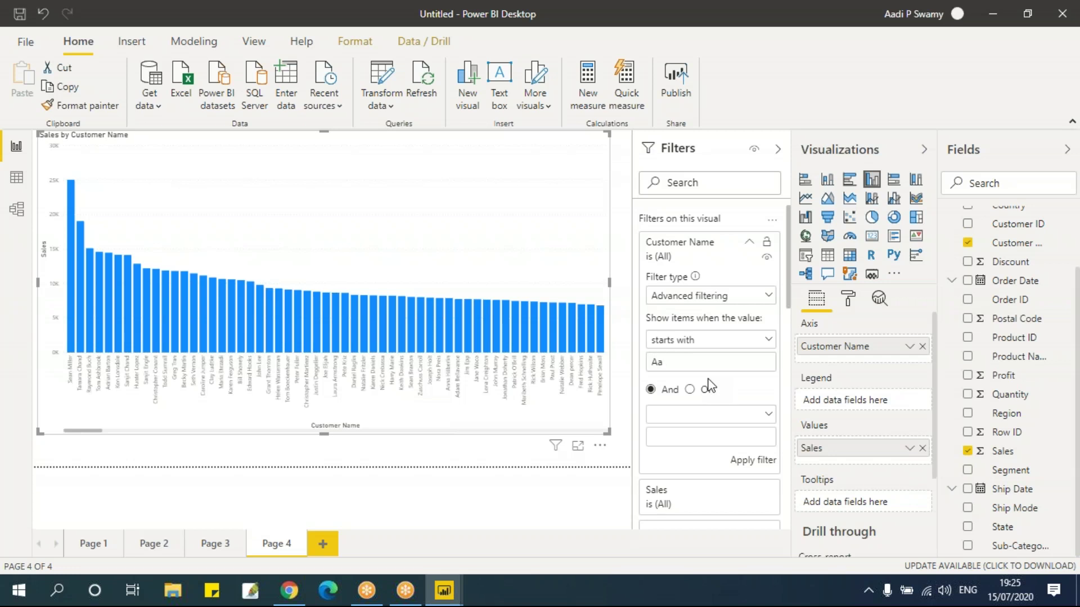
left_click(751, 461)
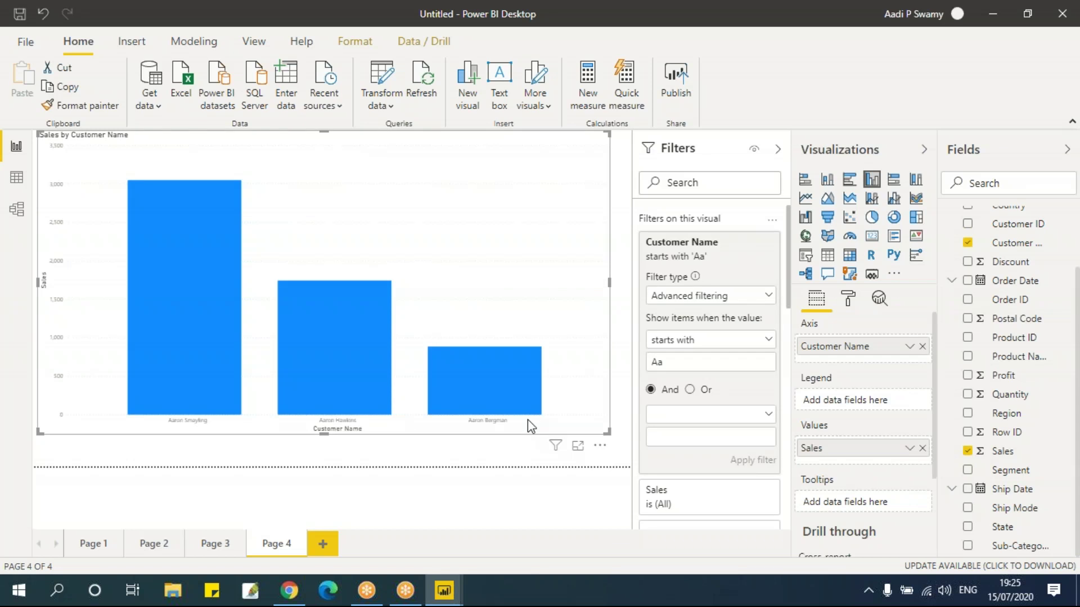
Switch the Customer Name filter to Top N and apply it to show the top 100 customers by Sales.
left_click(701, 303)
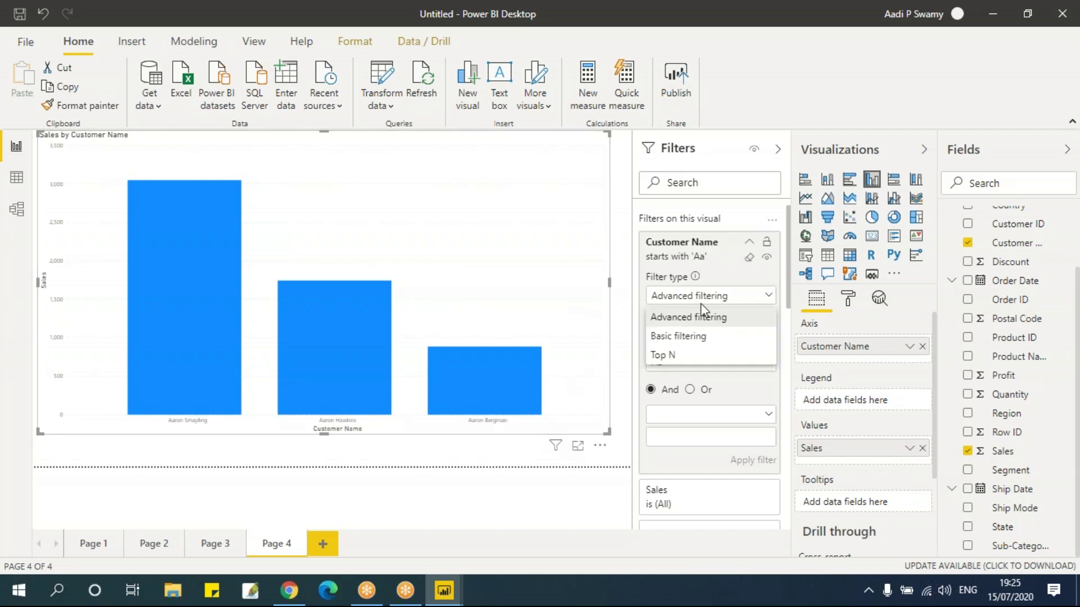
left_click(686, 357)
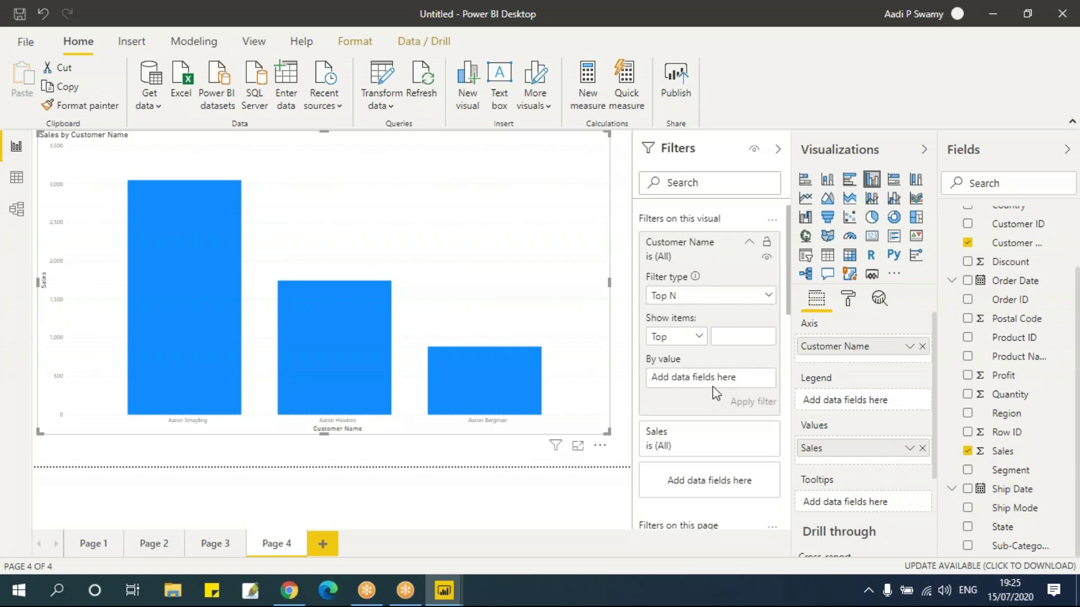
left_click(701, 337)
left_click(685, 360)
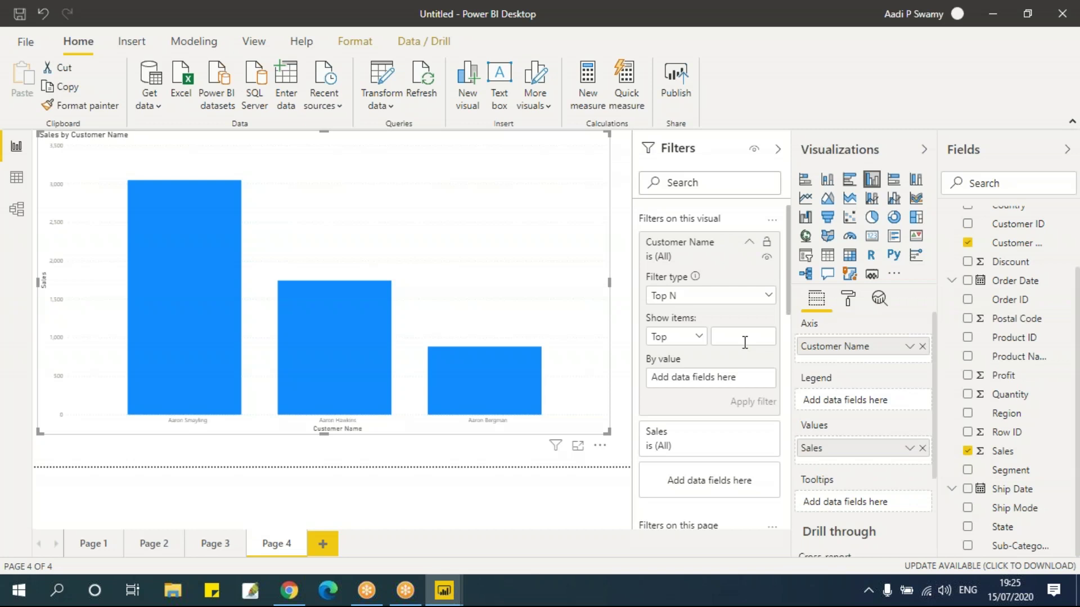
type("100")
left_click_drag(976, 456, 731, 384)
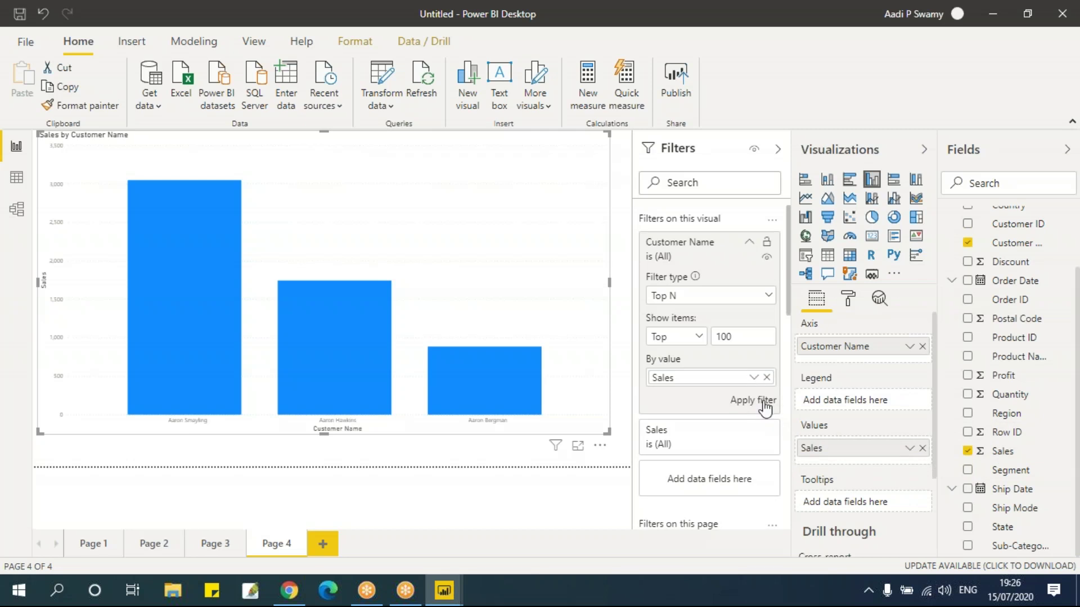
left_click(757, 401)
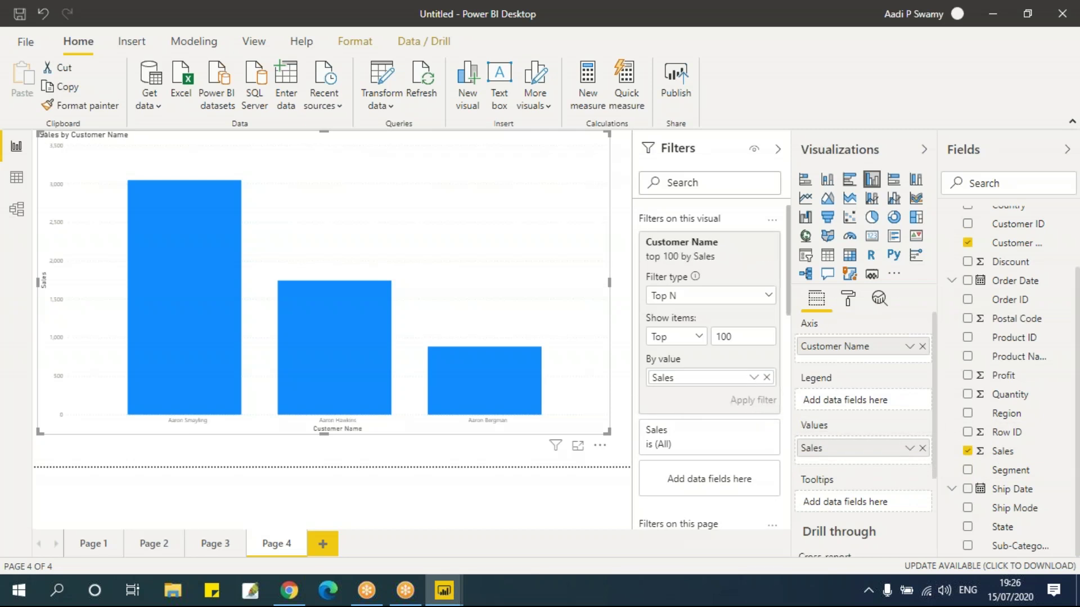
left_click(485, 431)
left_click_drag(577, 431, 185, 435)
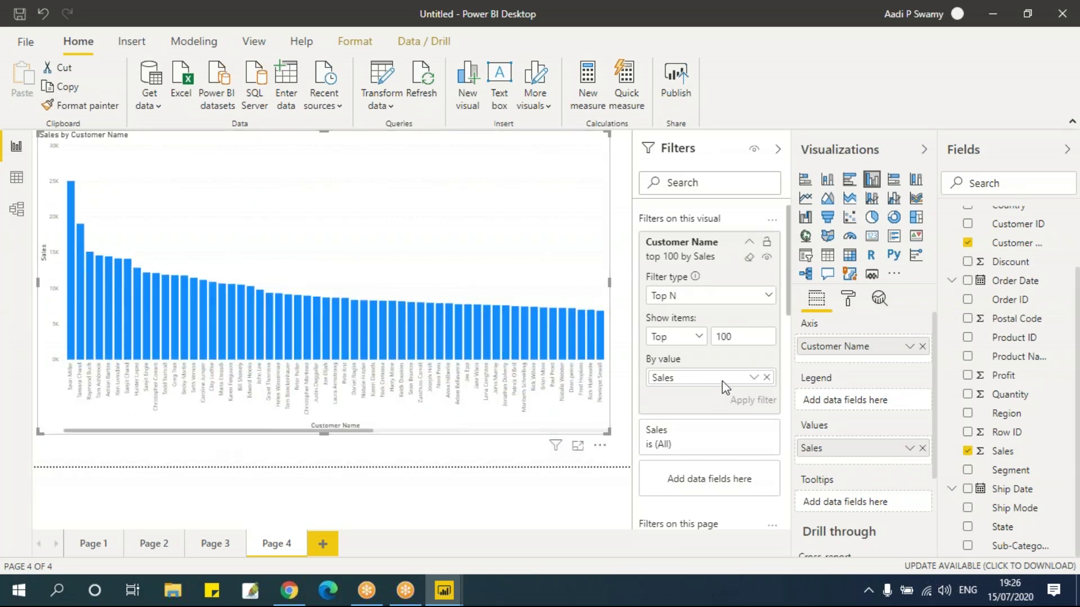
Change the Top N filter on Customer Name to show the top 10 and apply it.
mouse_move(491, 351)
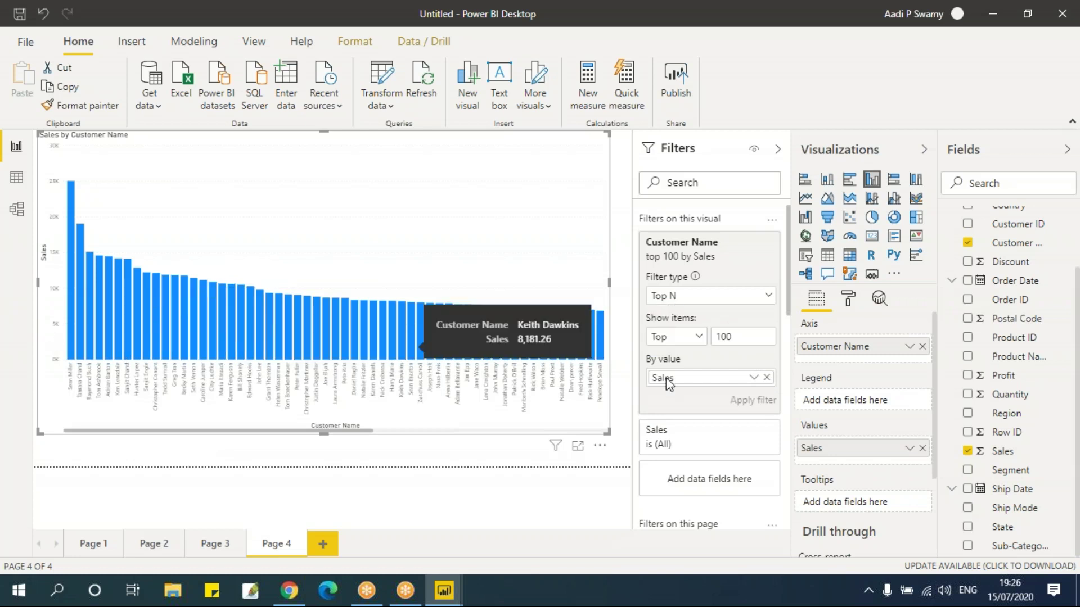
left_click(745, 338)
left_click_drag(740, 337, 658, 340)
type("10")
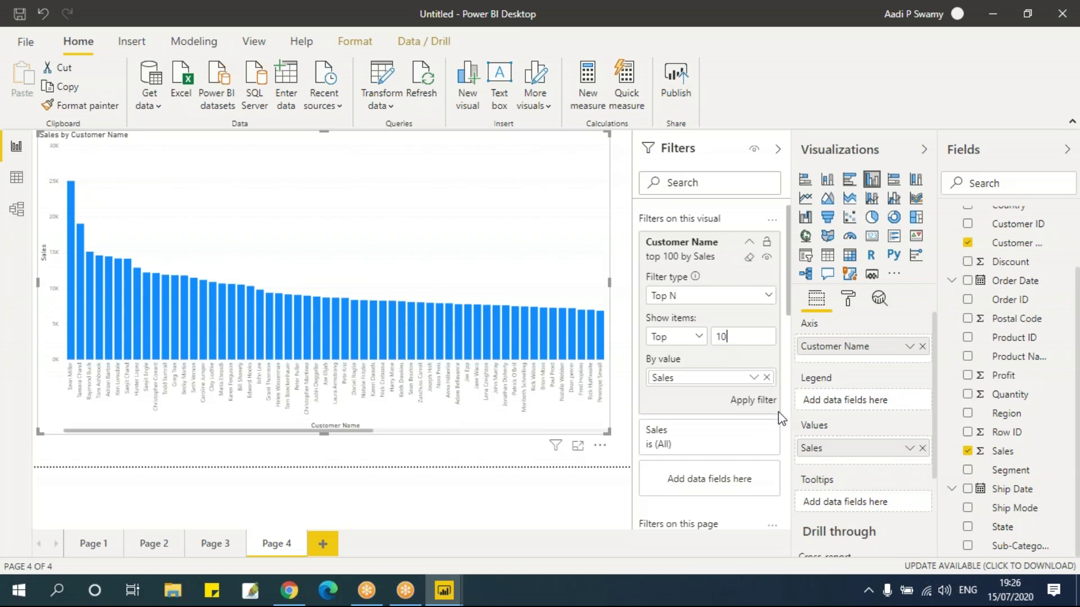
left_click(757, 402)
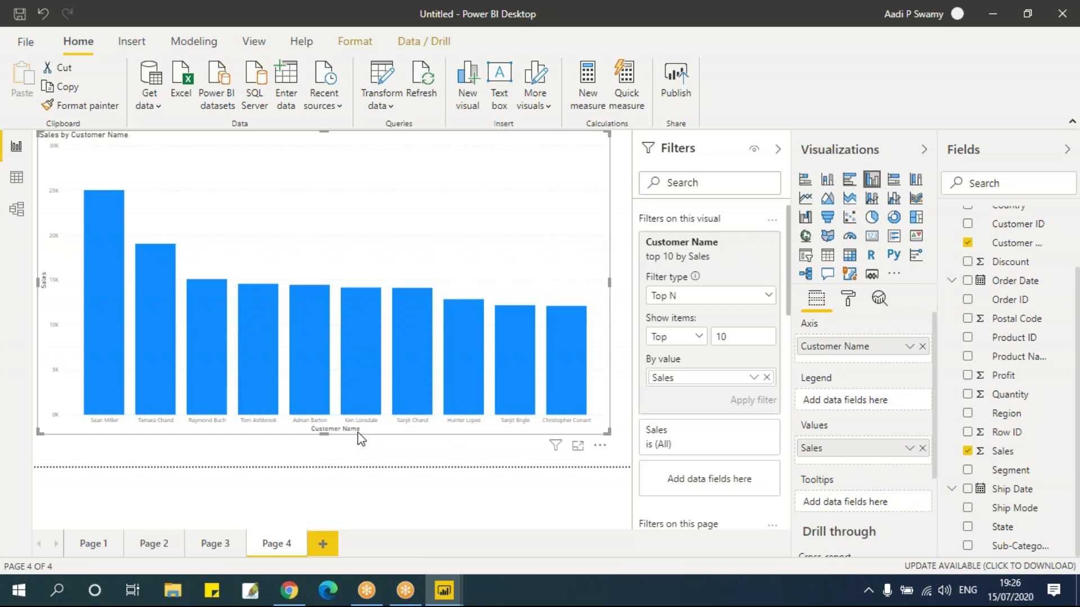
Review the Basic filtering and Advanced filtering options of the Customer Name filter, and return it to Top N.
left_click(691, 299)
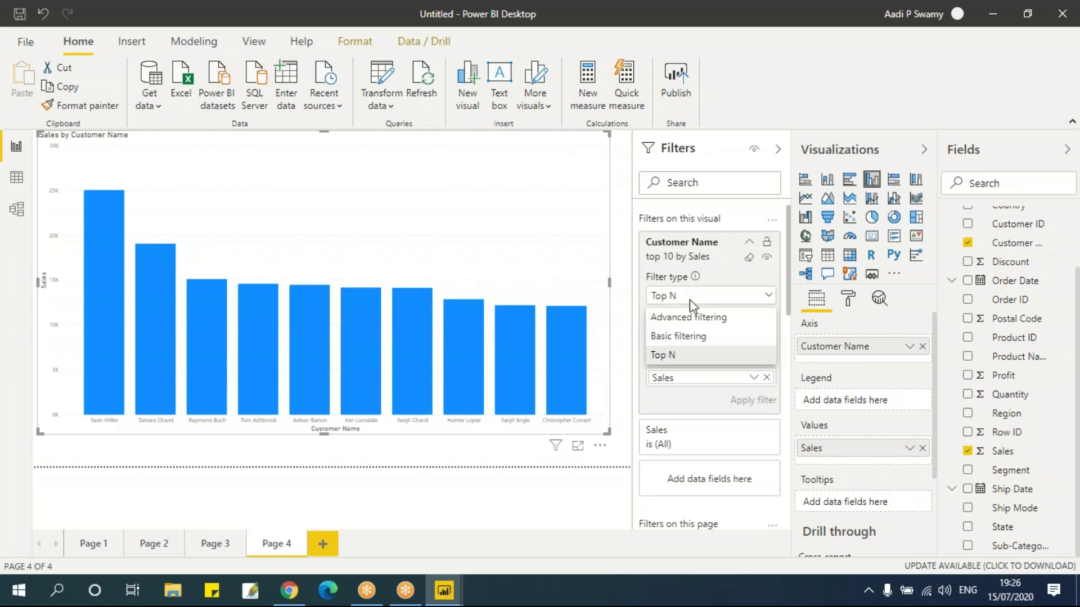
left_click(685, 338)
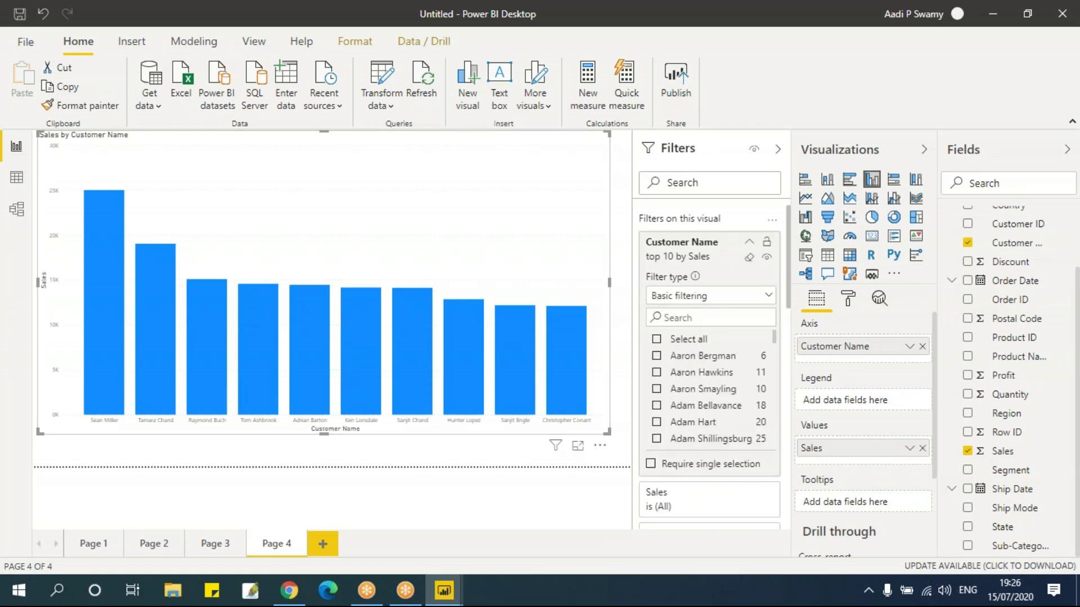
left_click(700, 298)
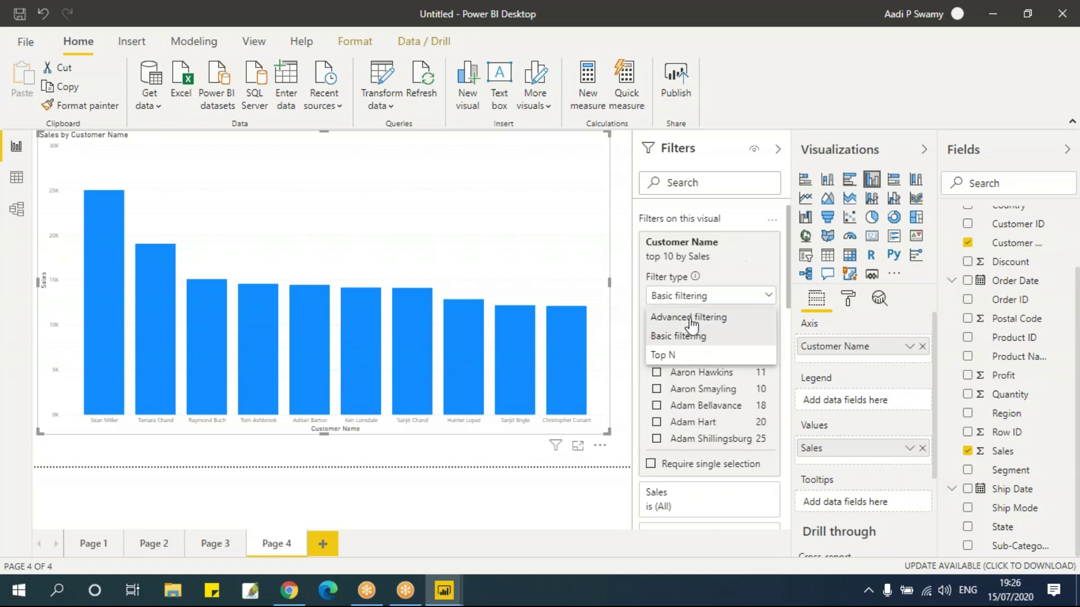
left_click(692, 319)
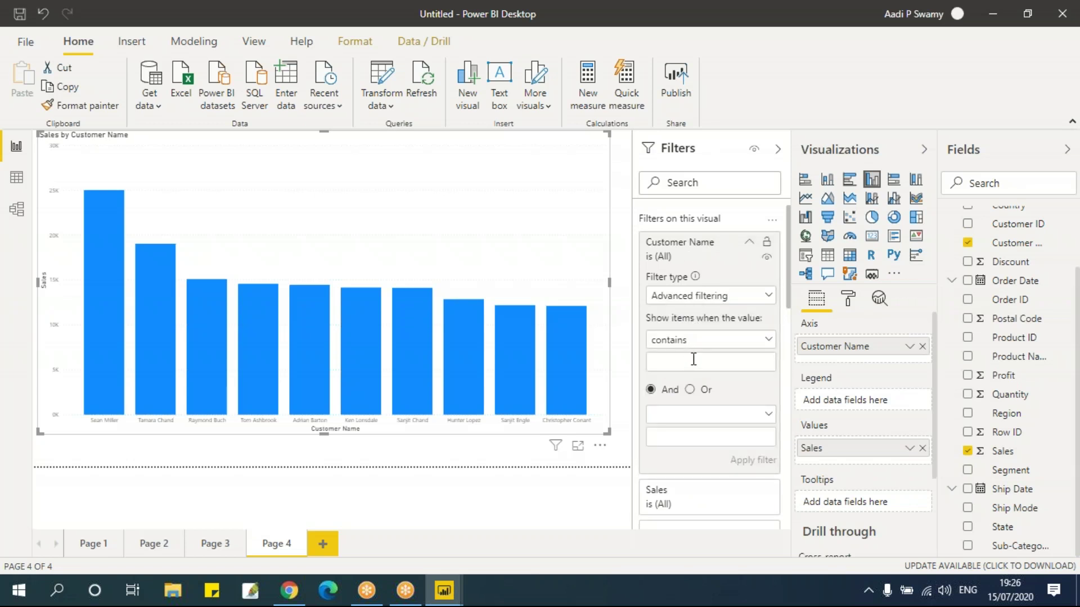
left_click(687, 339)
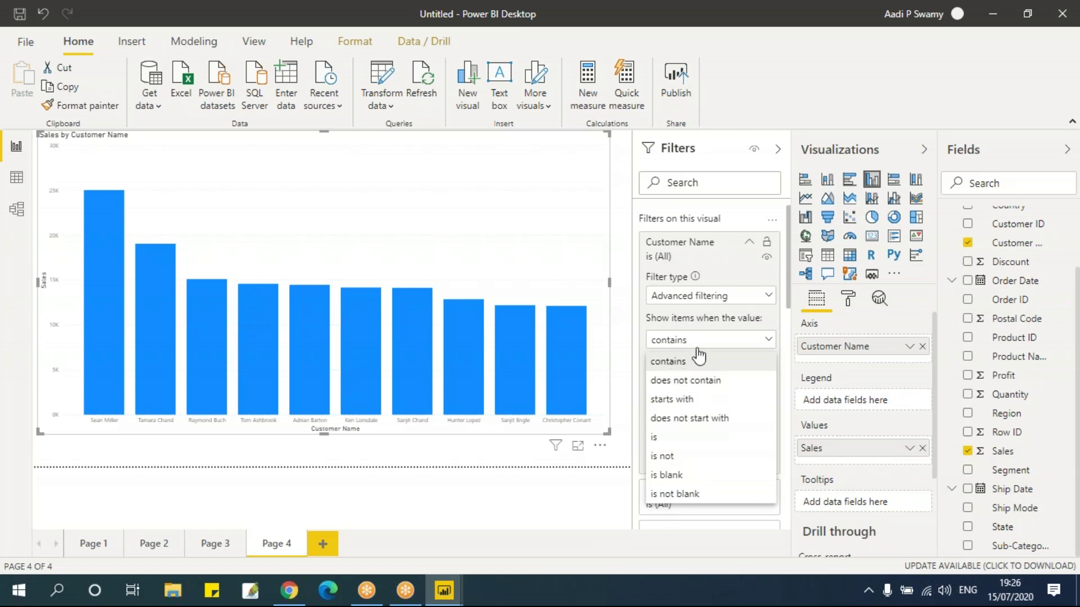
left_click(690, 363)
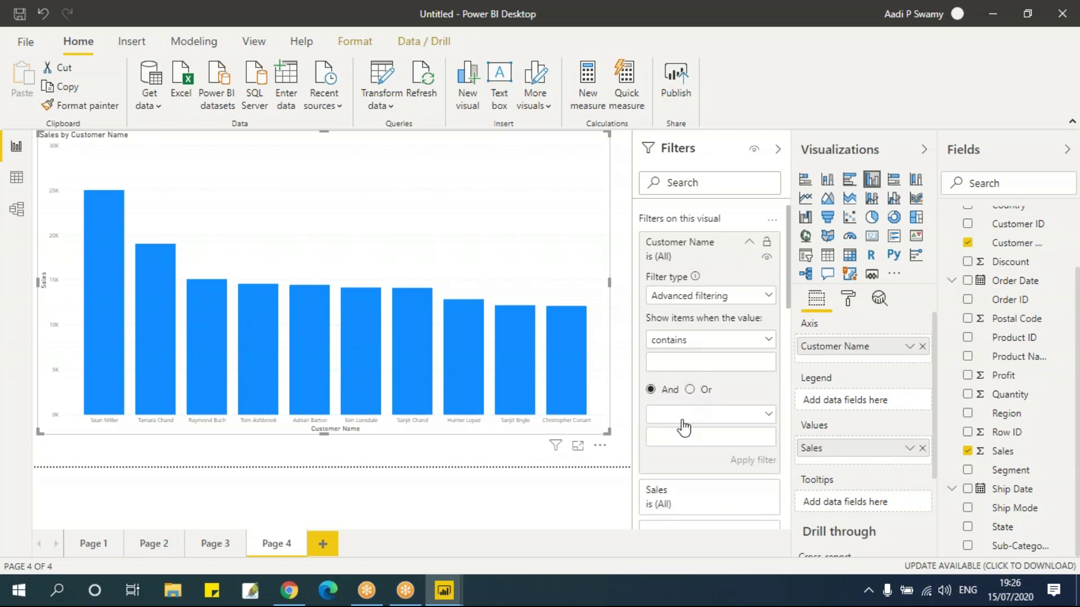
left_click(694, 297)
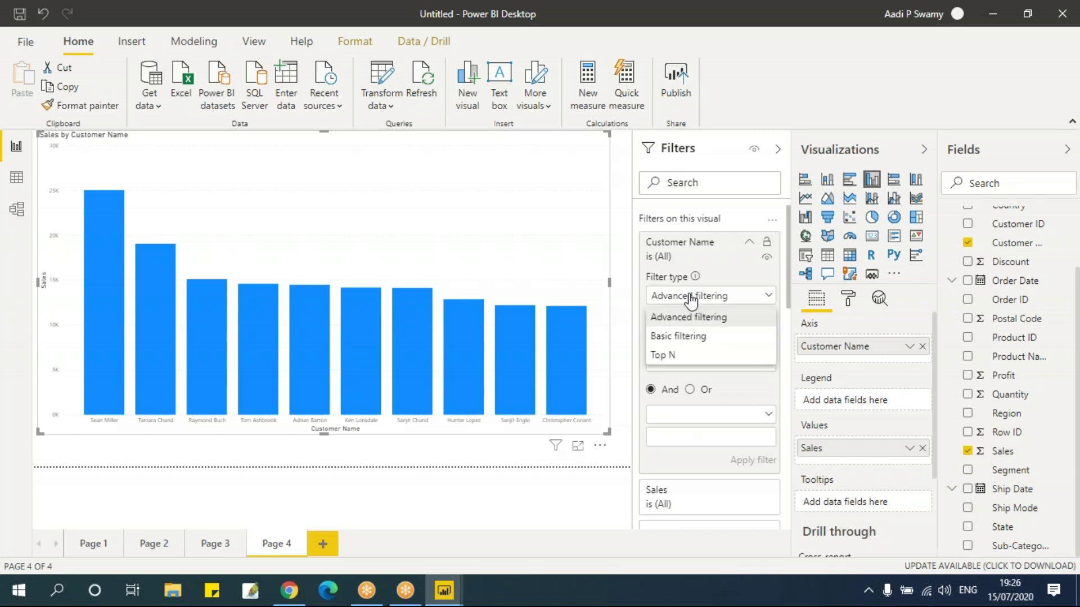
left_click(683, 356)
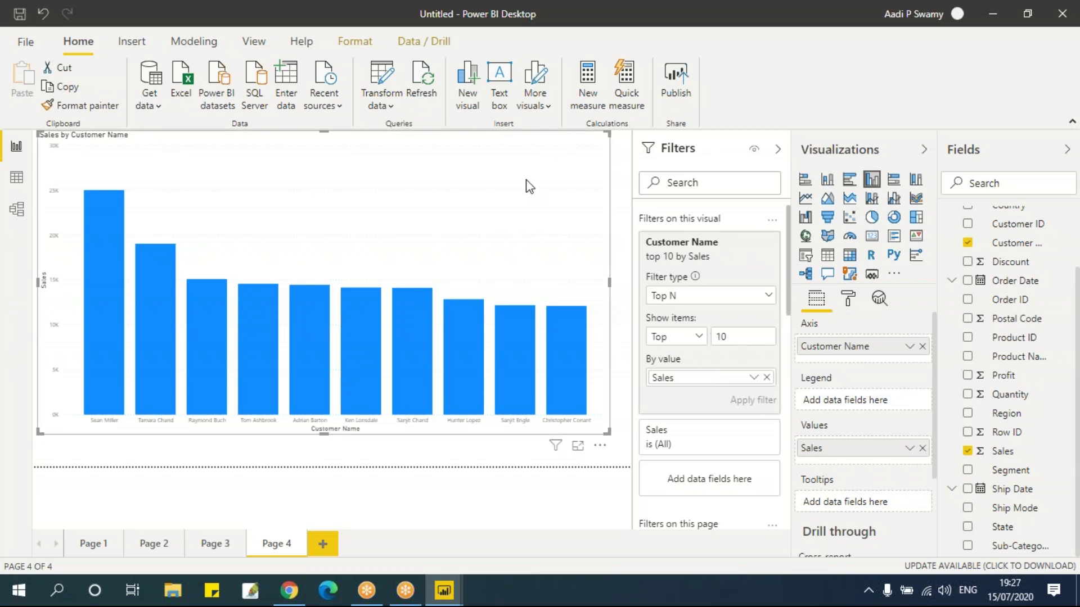
Deselect the chart and switch the Category filter on all pages to Advanced filtering.
left_click(620, 350)
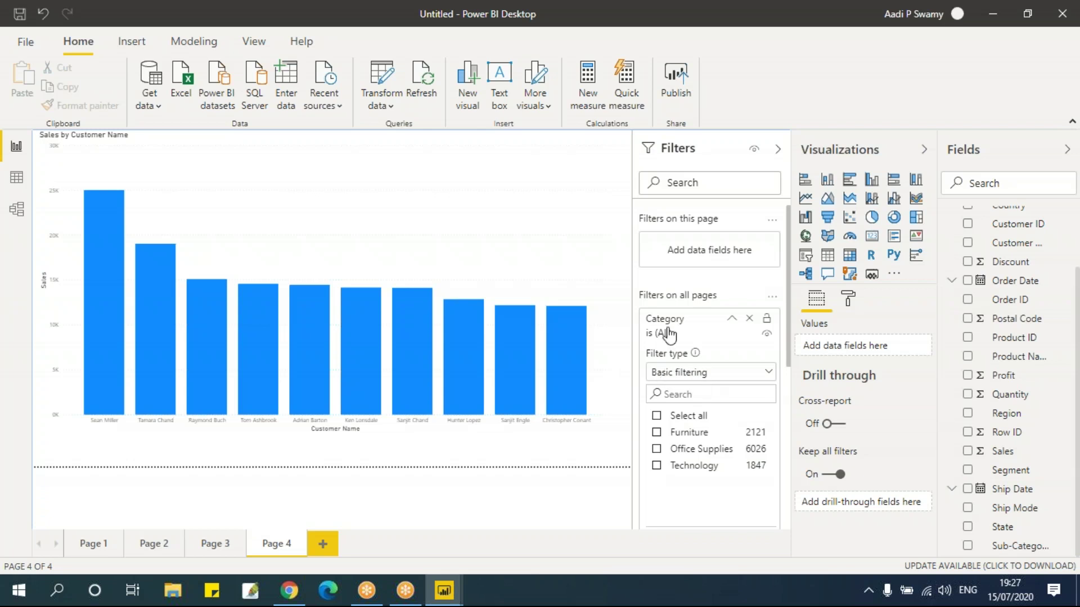
left_click(699, 372)
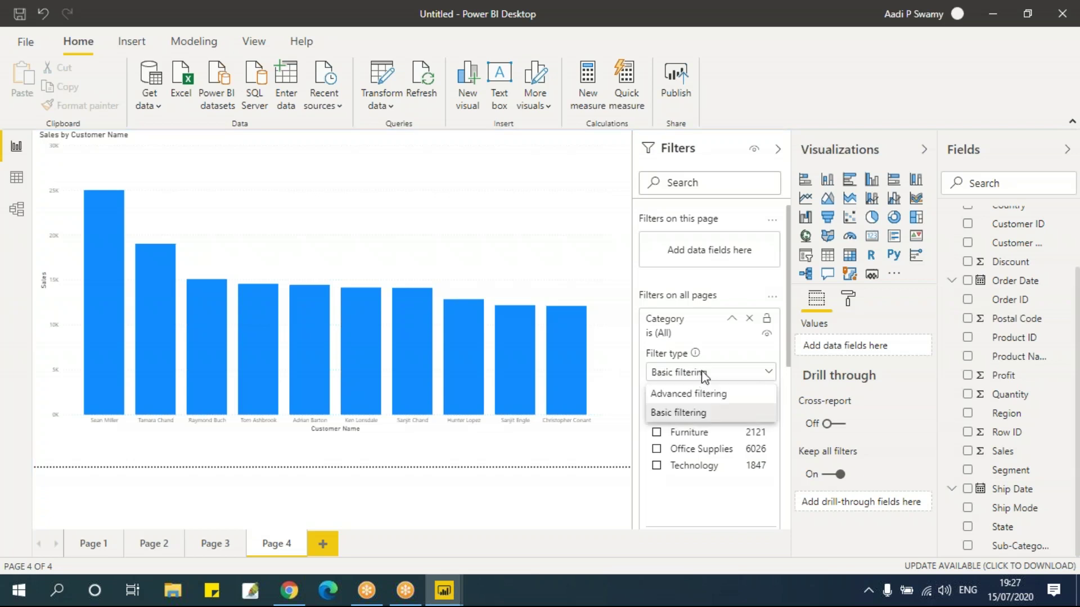
left_click(702, 395)
scroll(704, 457, "down", 3)
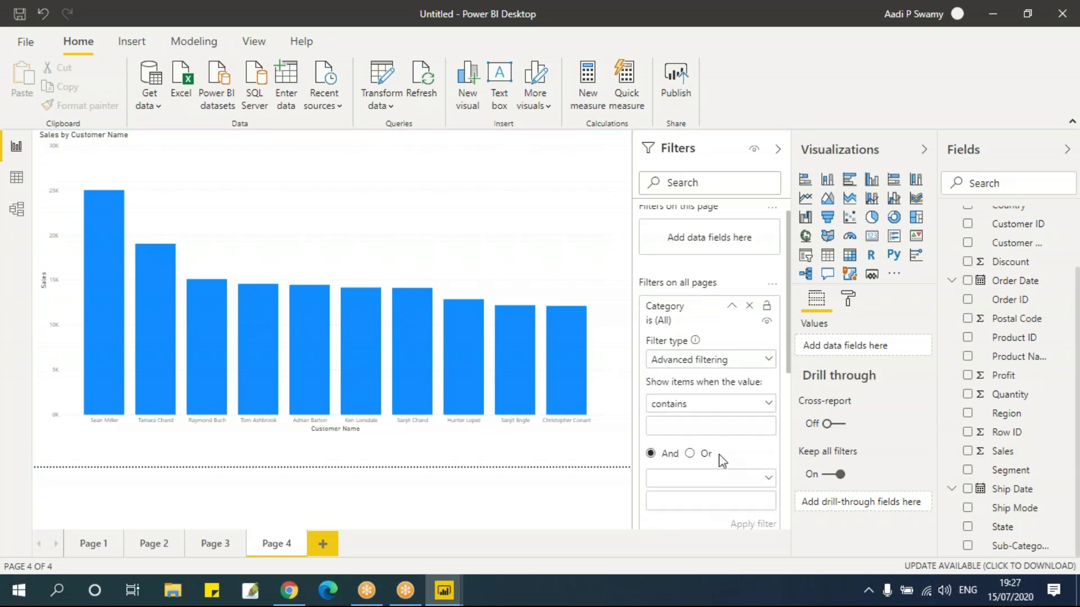
scroll(698, 436, "up", 3)
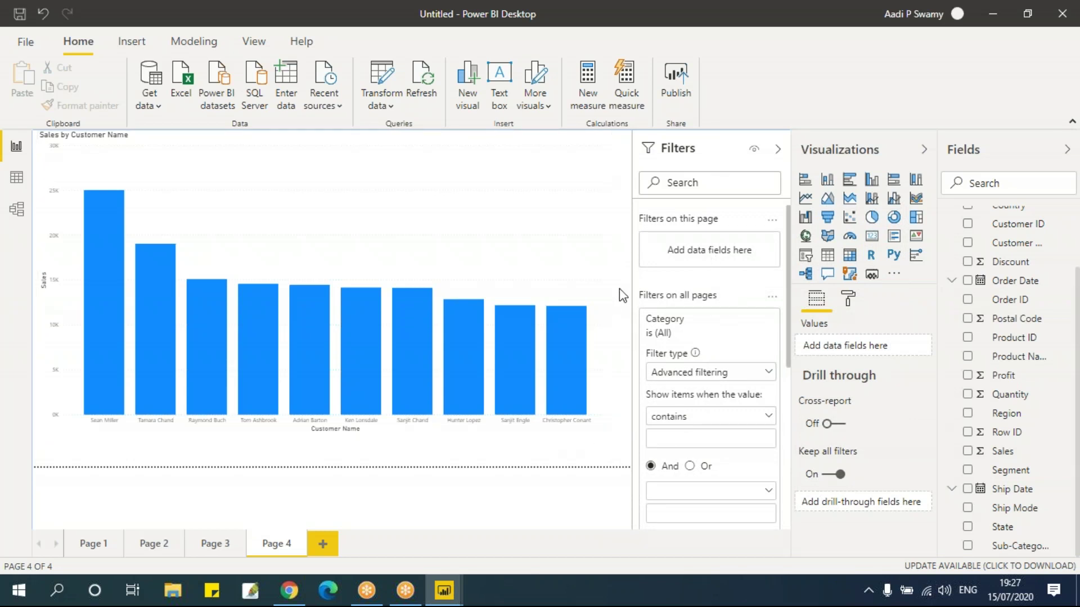
Add a new report page and name it Region.
left_click(323, 543)
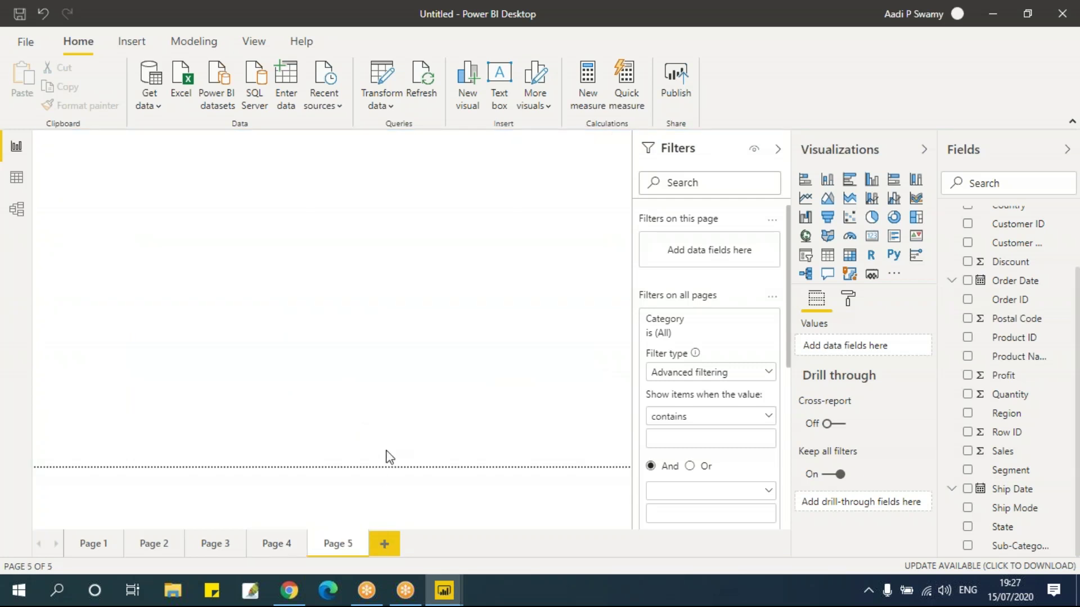
double_click(339, 542)
type("Region")
left_click(439, 425)
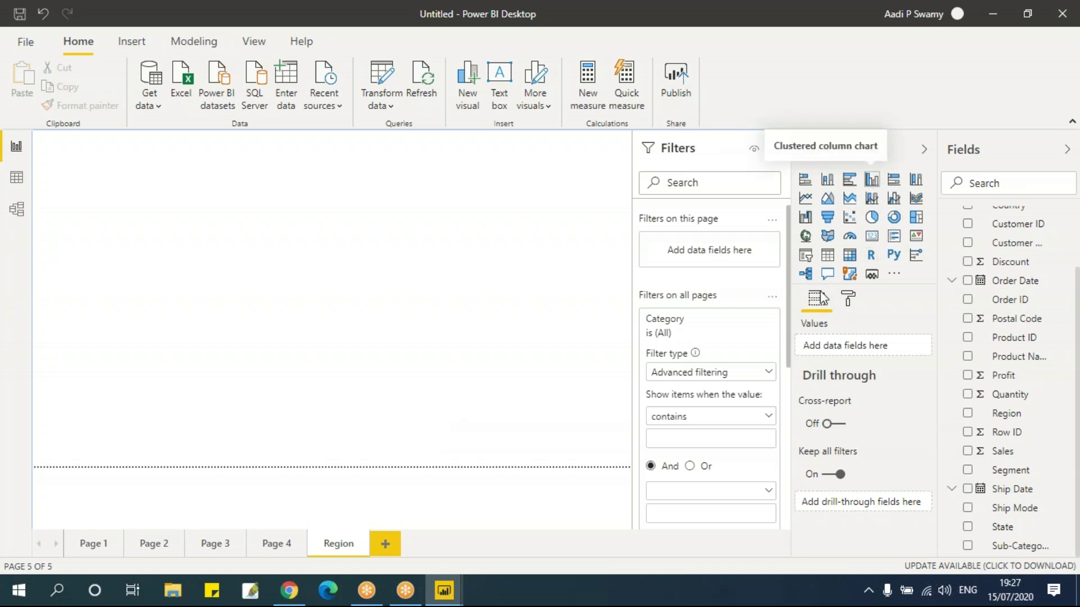
Build a clustered column chart of Sales by Region on the Region page and enlarge it to fill most of the canvas.
left_click(872, 178)
left_click_drag(164, 258, 529, 410)
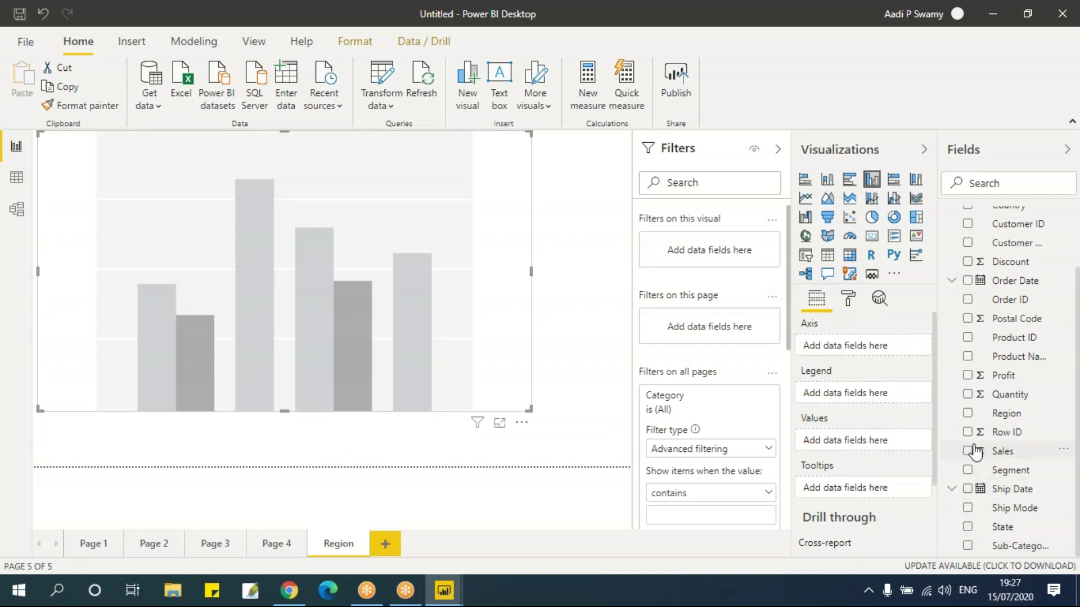
left_click(968, 414)
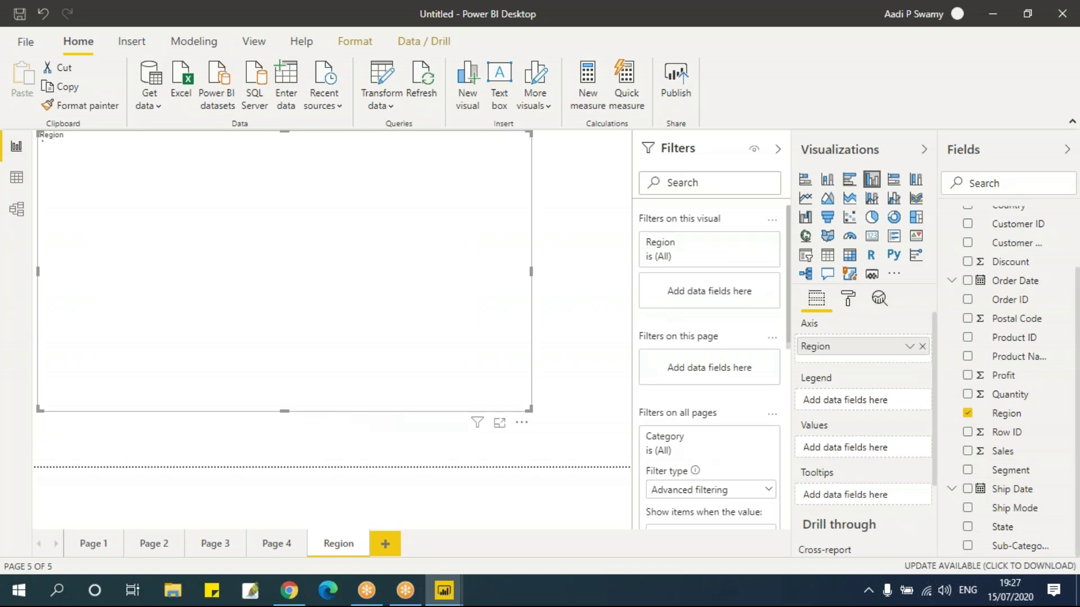
left_click(967, 451)
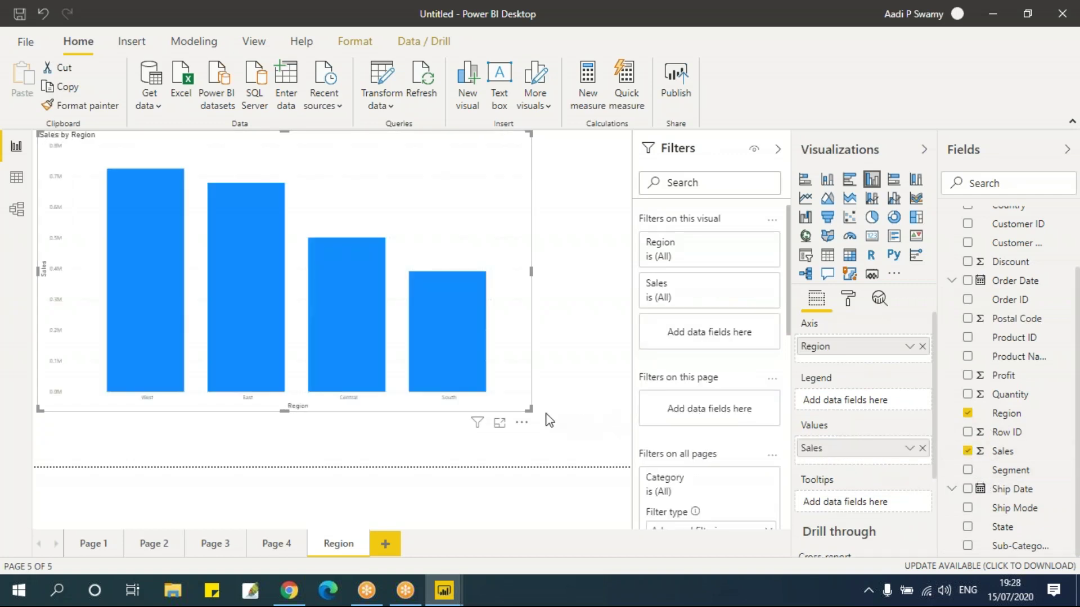
left_click_drag(530, 410, 581, 446)
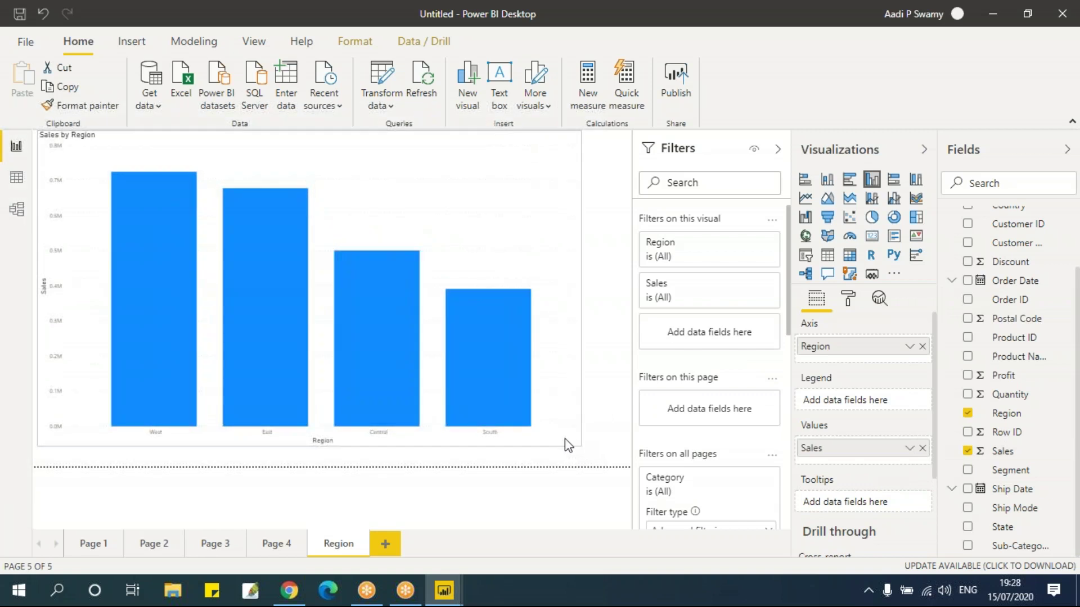
mouse_move(450, 344)
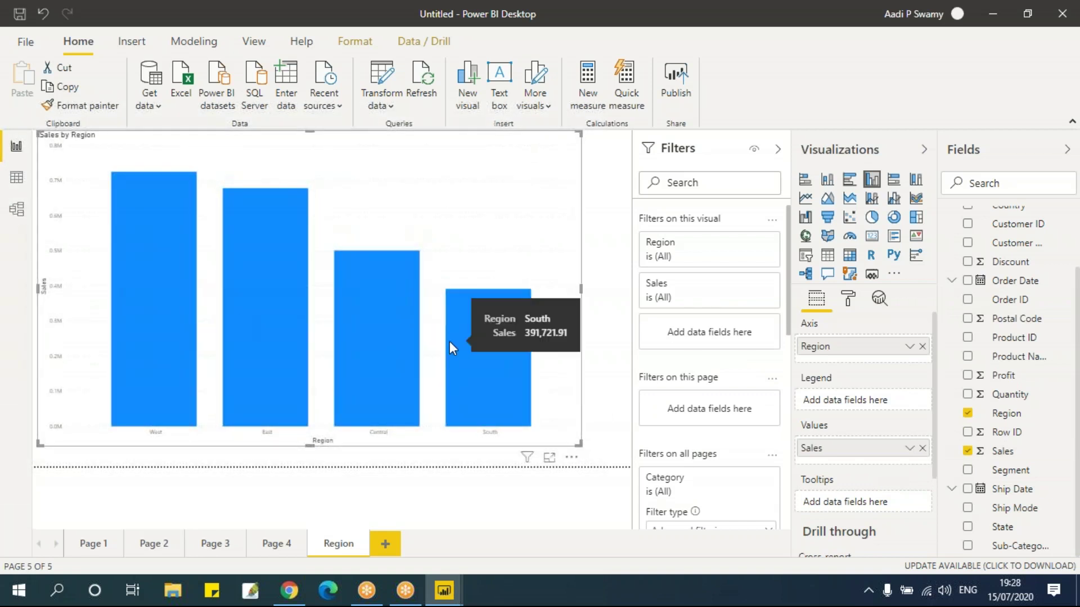
Add another report page and name it State.
left_click(385, 545)
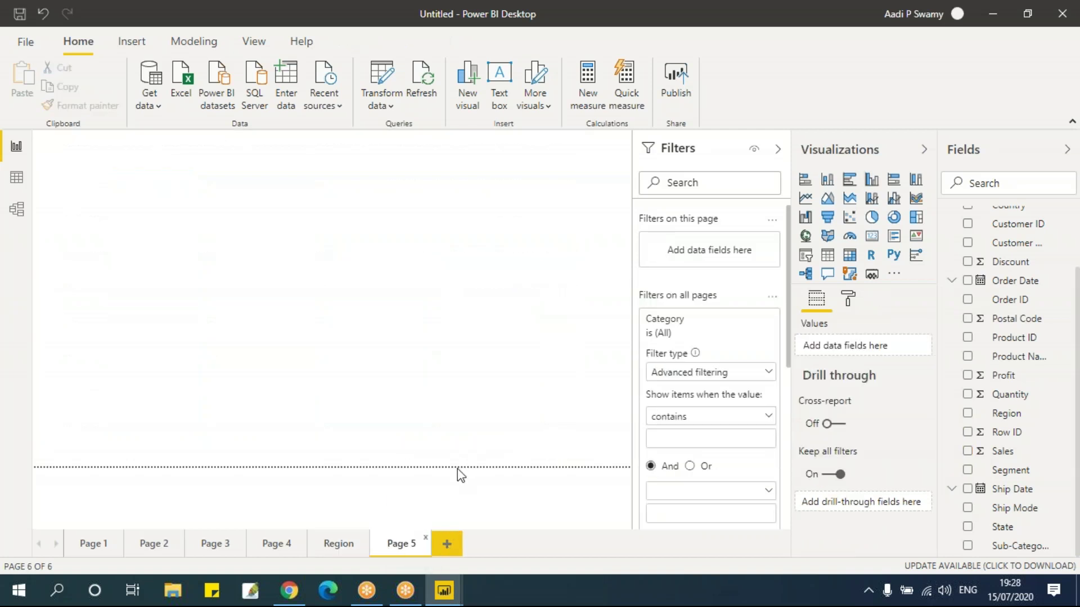
type("Sou")
key("BackSpace")
key("BackSpace")
type("tate")
left_click(261, 318)
Build a clustered column chart of Sales by State, enlarge it across the canvas, and return to the Region page.
left_click(871, 180)
left_click(967, 527)
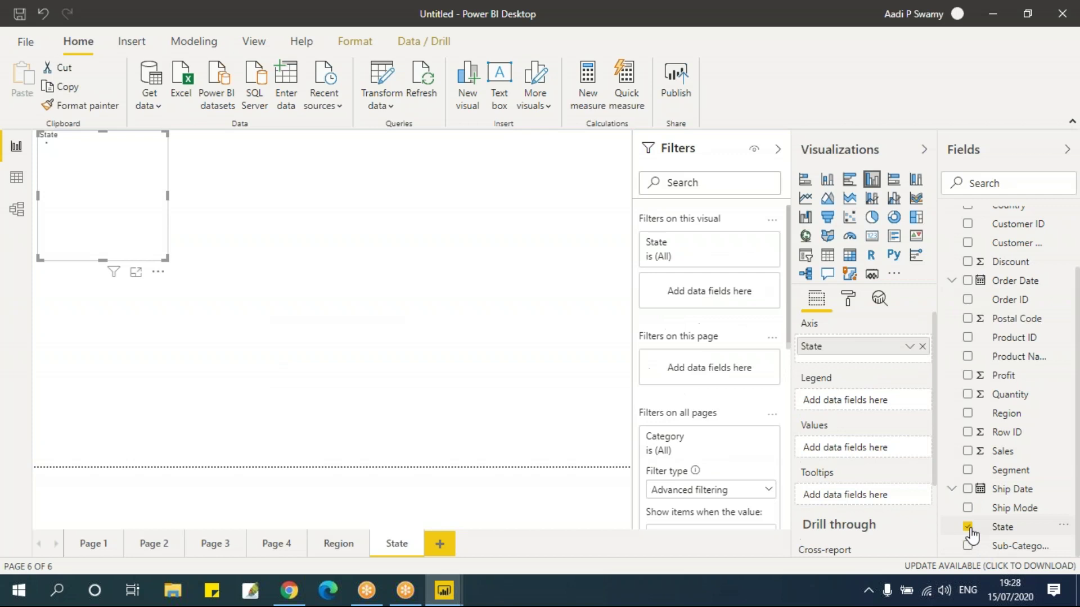
left_click(967, 452)
left_click_drag(168, 261, 617, 449)
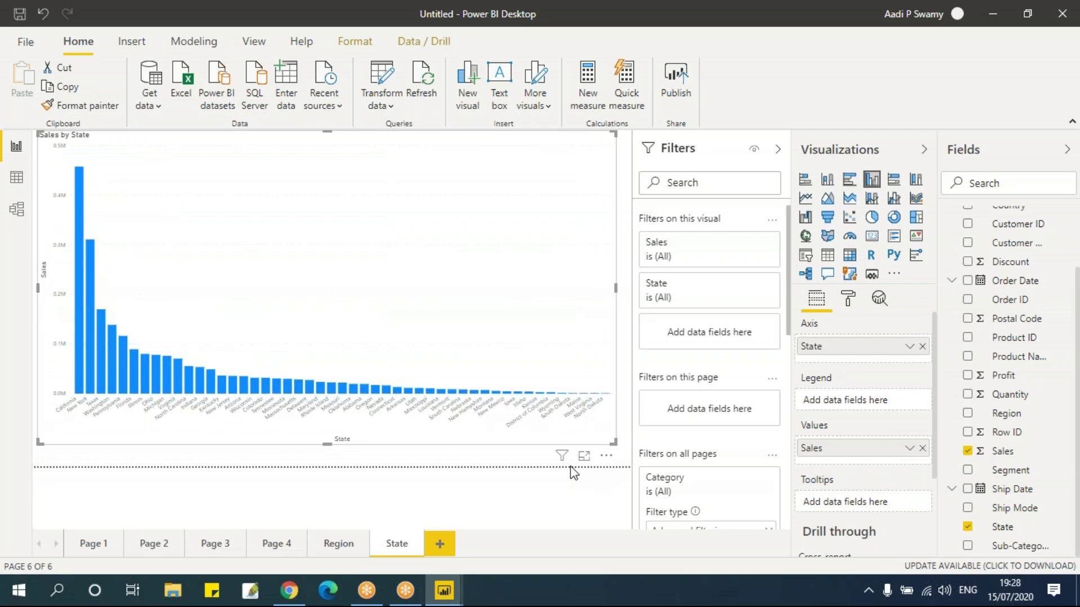
left_click(345, 548)
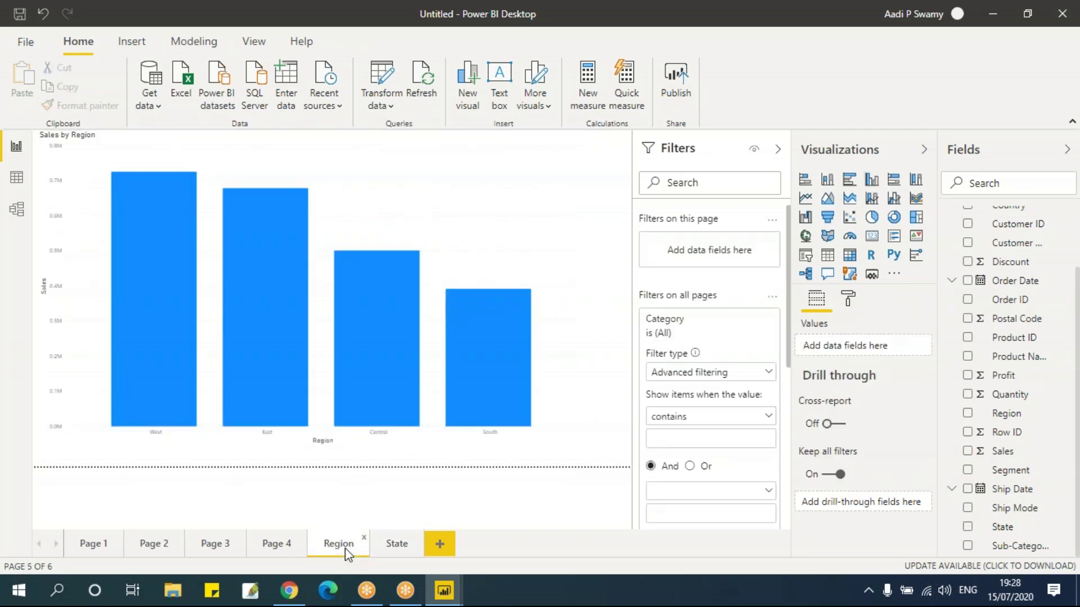
Set Region as the drill-through field of the State page.
mouse_move(483, 352)
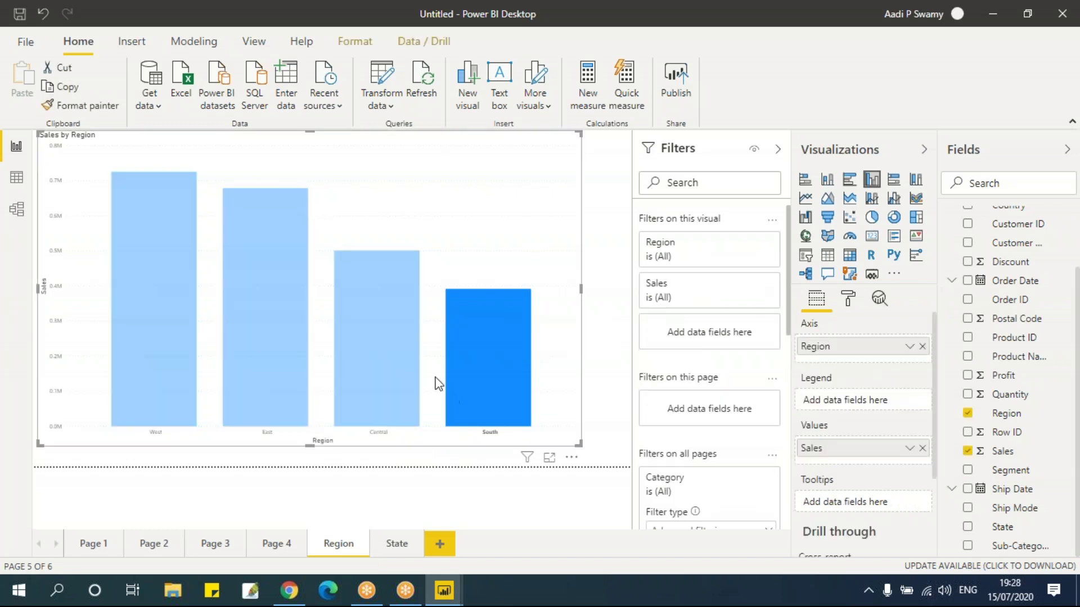
left_click(393, 553)
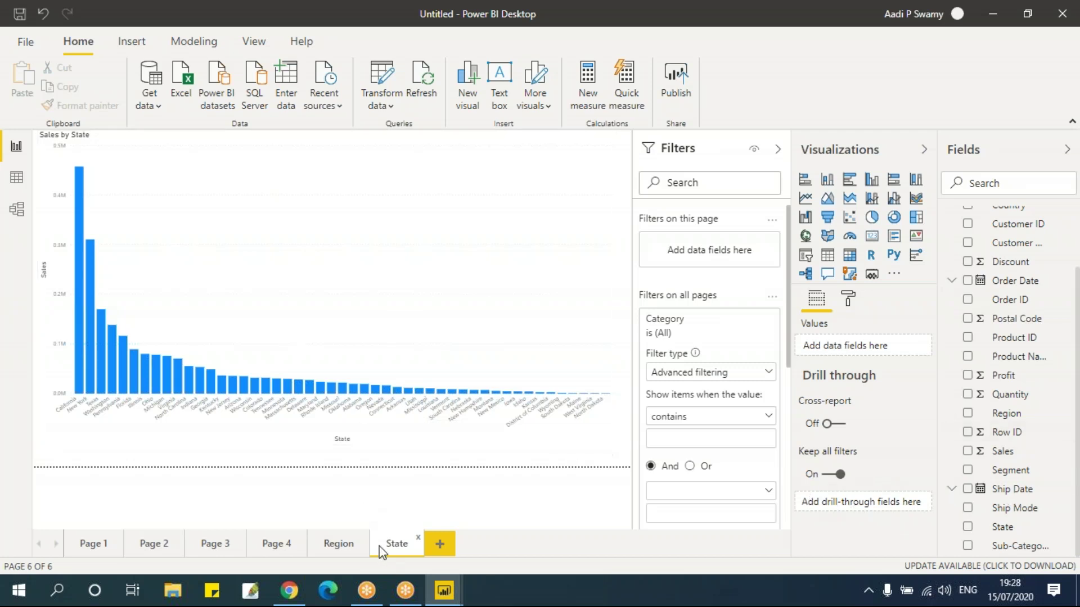
left_click(194, 235)
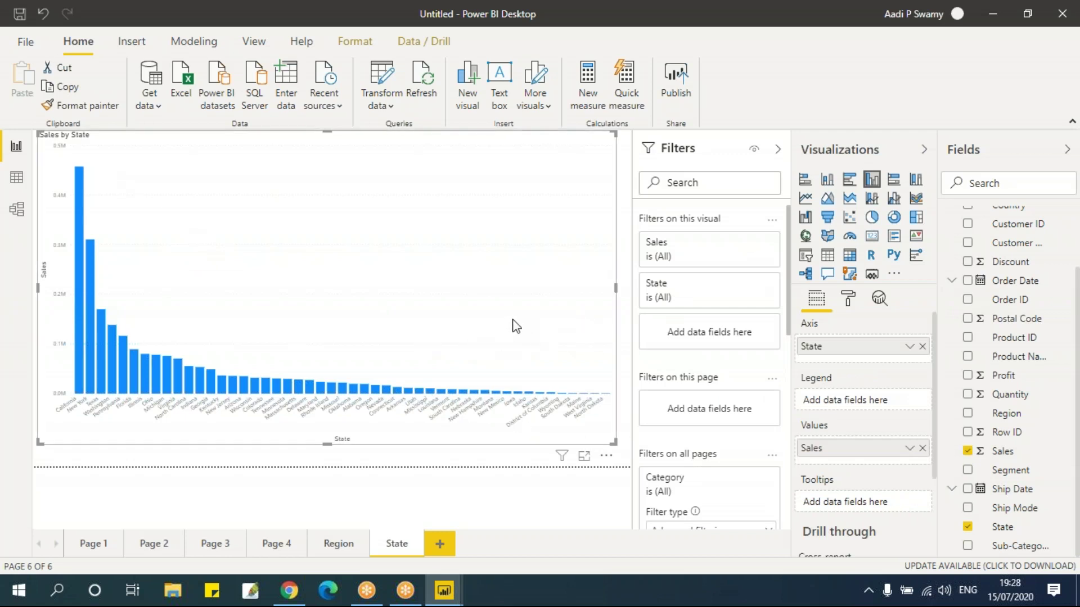
left_click_drag(935, 394, 933, 494)
left_click(628, 425)
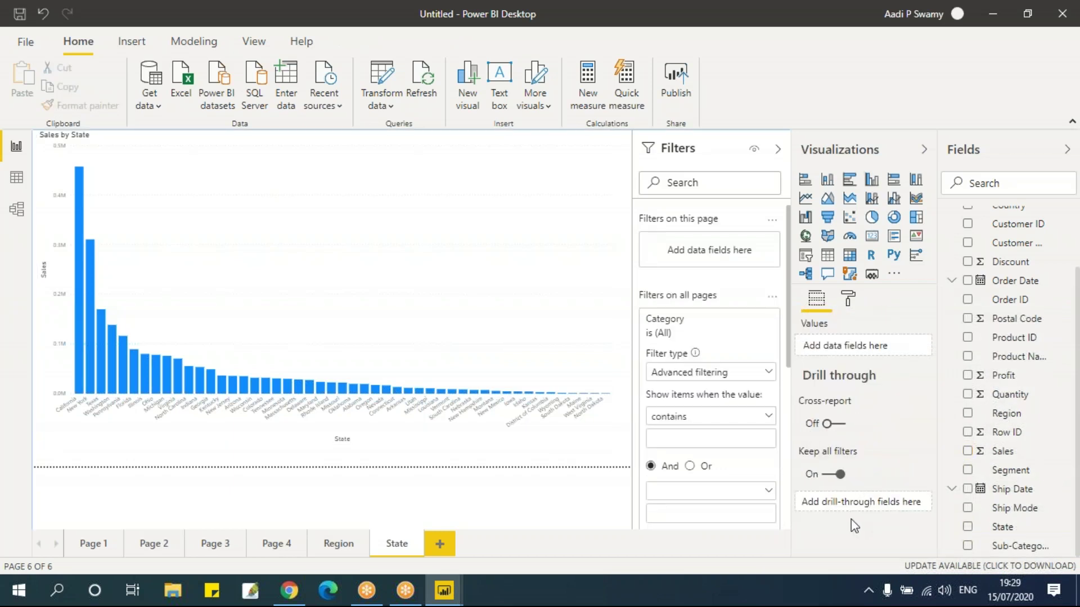
left_click_drag(1021, 416, 886, 526)
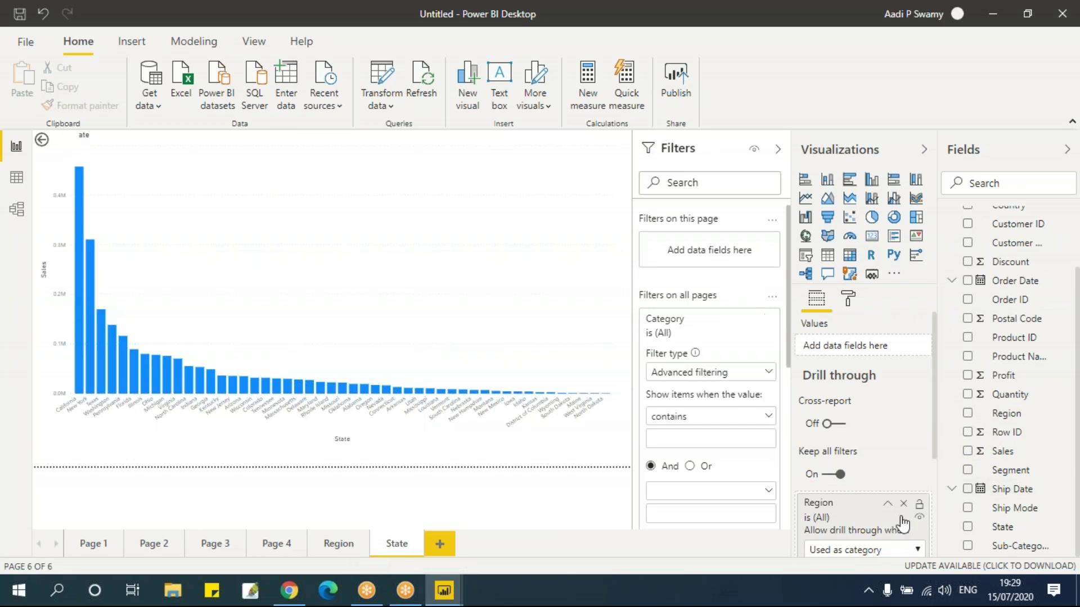
scroll(897, 513, "down", 3)
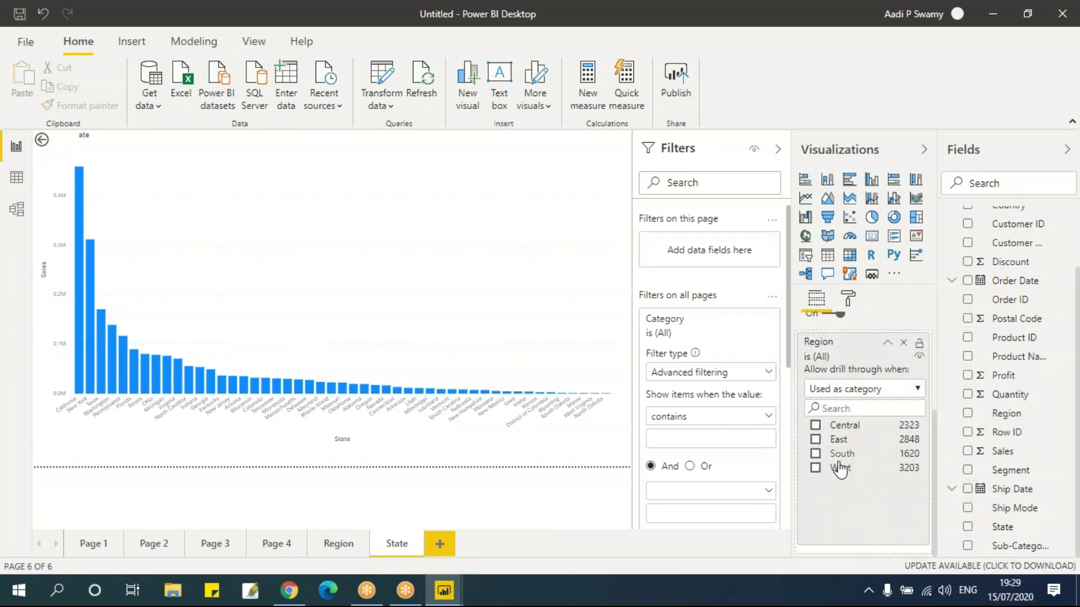
Remove the Region drill-through field from the State page and check which options the South bar offers on the Region page.
left_click(903, 344)
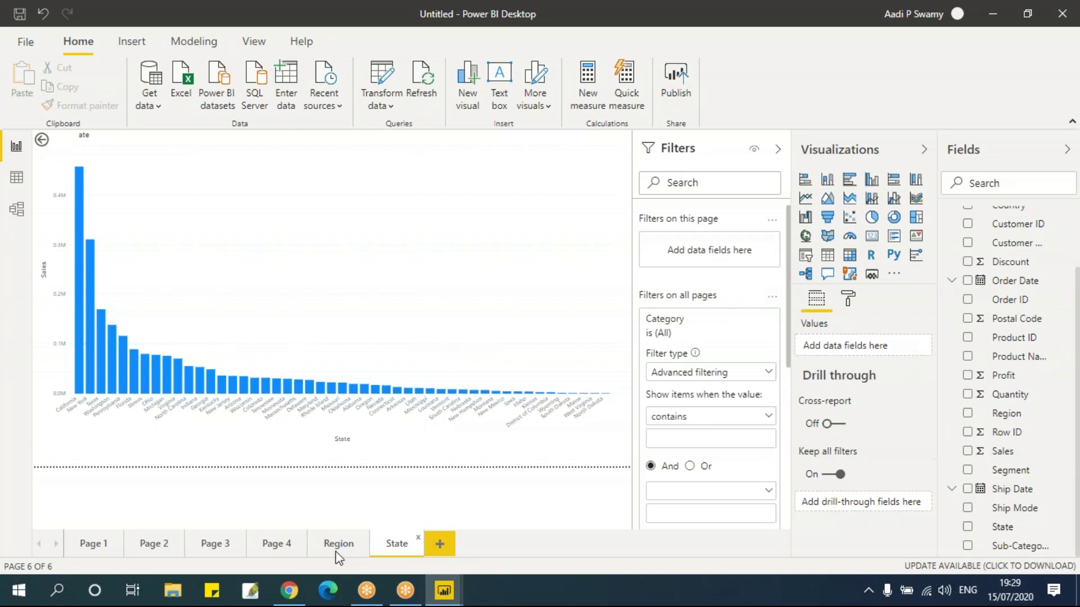
left_click(354, 544)
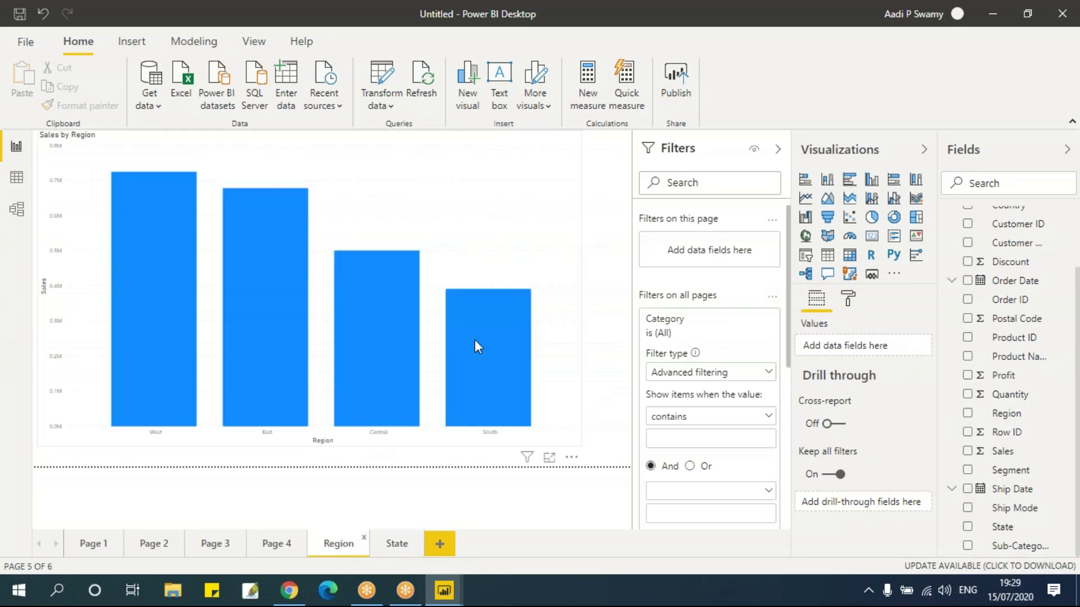
left_click(474, 340)
right_click(475, 339)
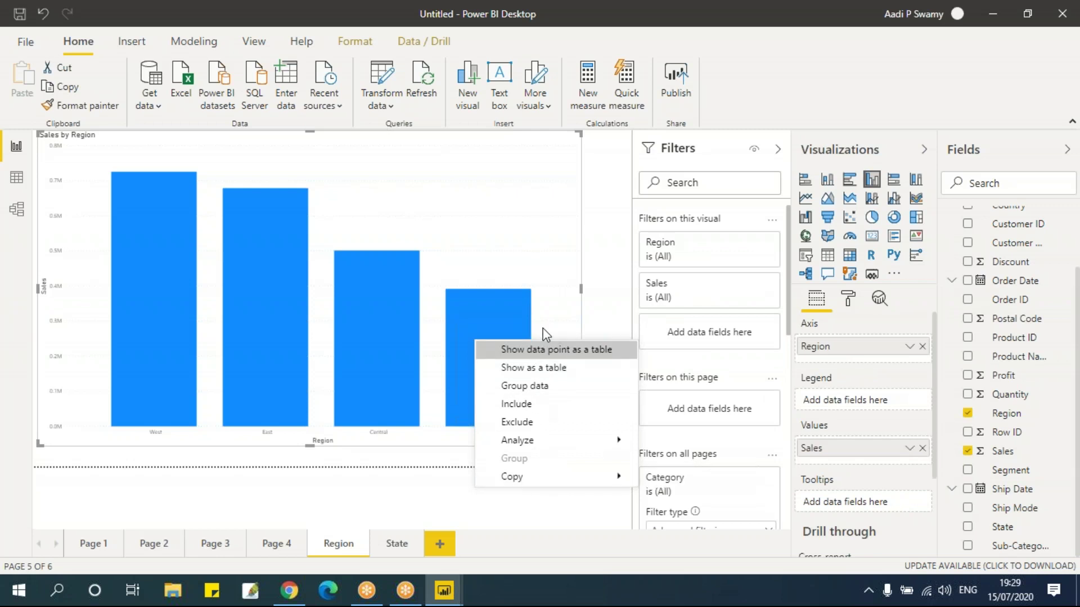
left_click(597, 298)
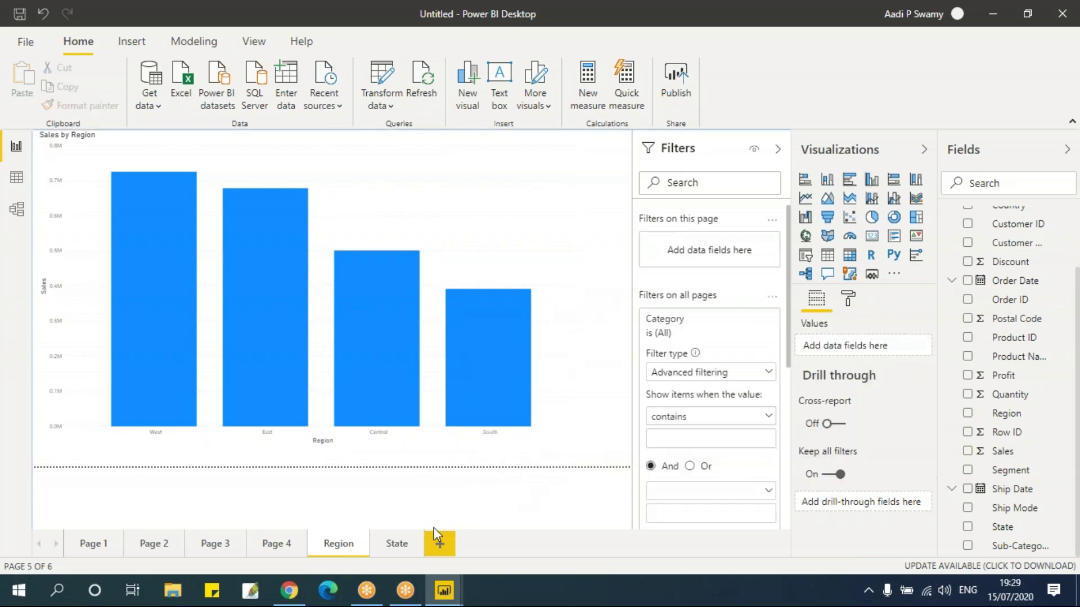
Add Region as the State page's drill-through field and return to the Region page.
left_click(376, 551)
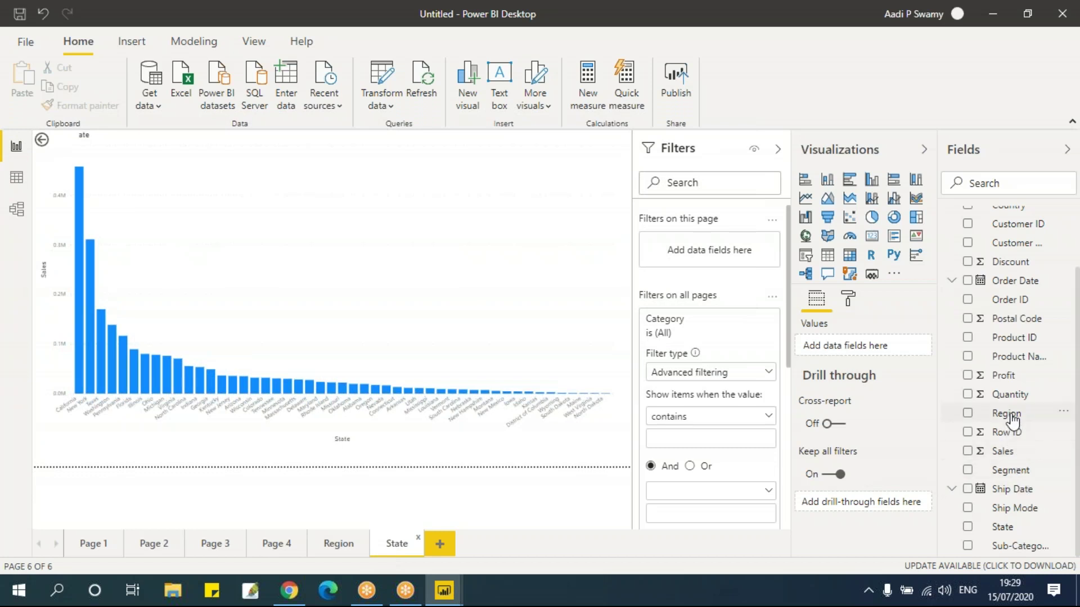
left_click_drag(1007, 415, 833, 502)
left_click(335, 541)
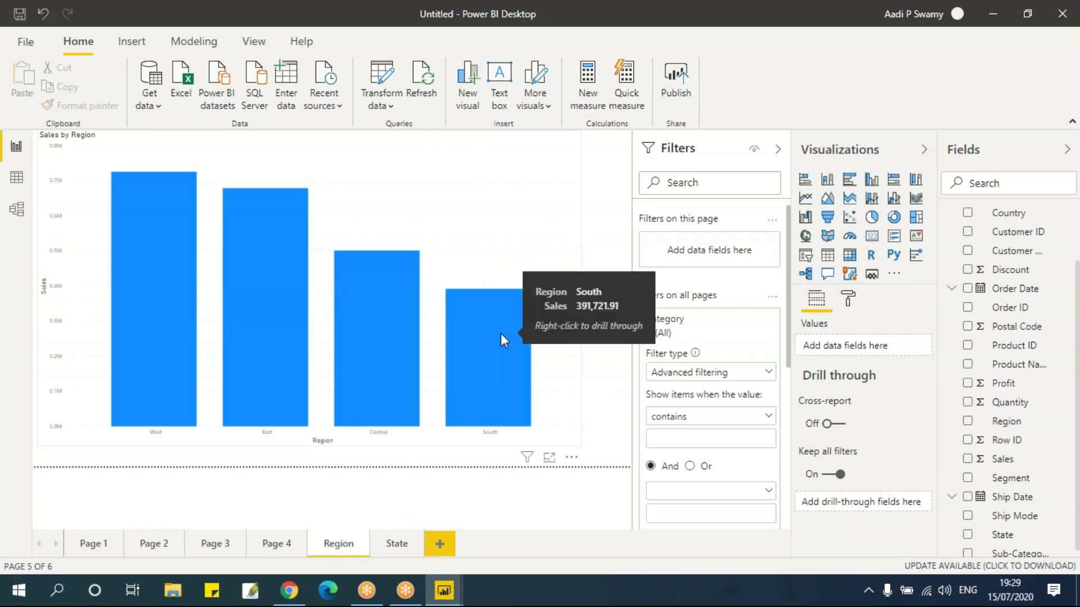
Drill through from the South bar to the State page and compare it with the Region page.
right_click(501, 333)
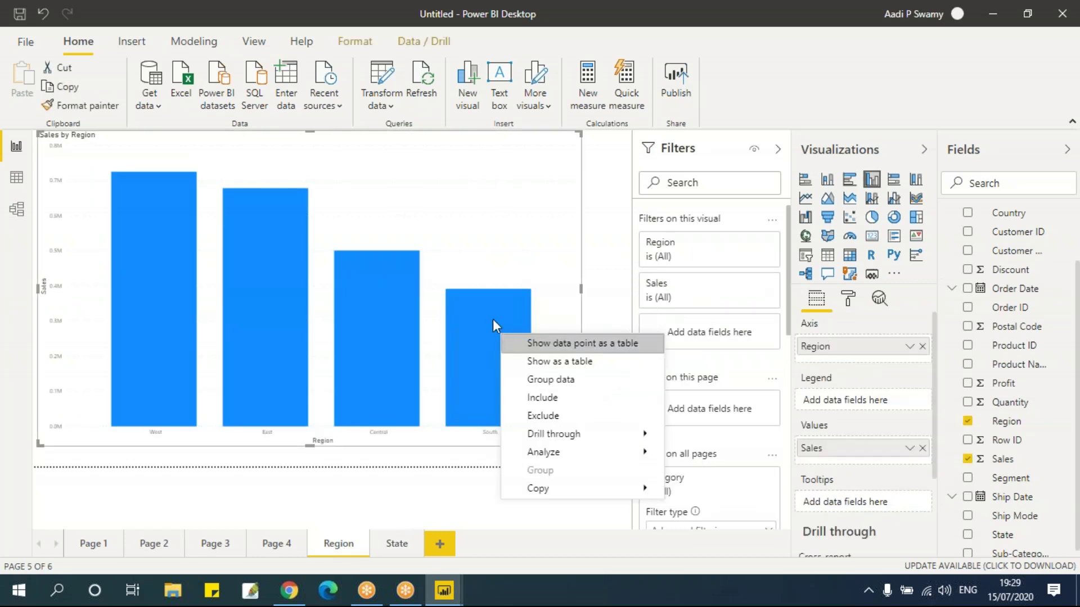
key("Escape")
left_click(493, 320)
right_click(492, 320)
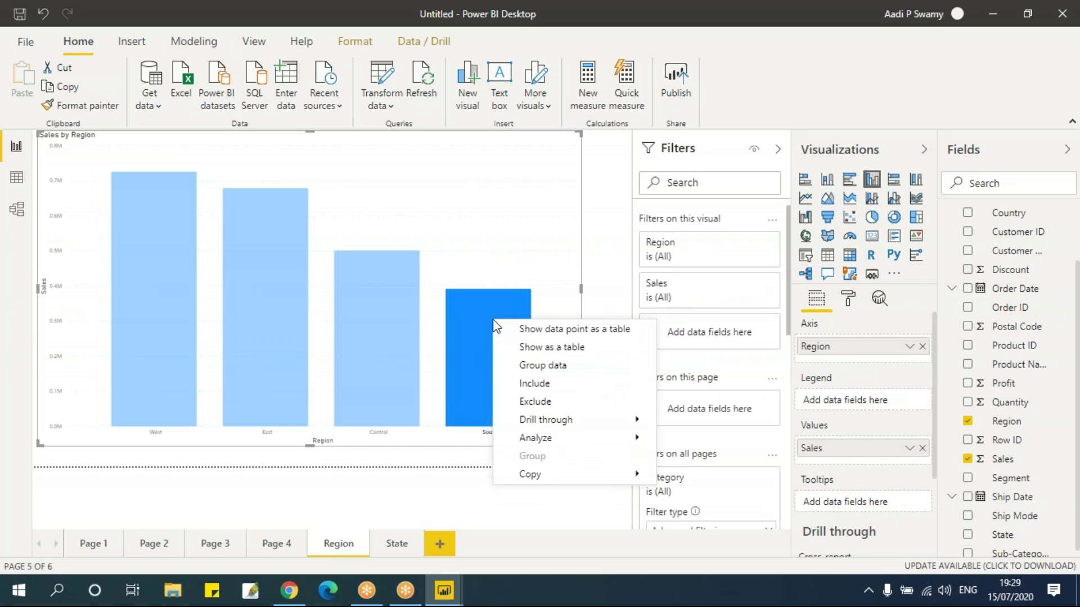
left_click(708, 425)
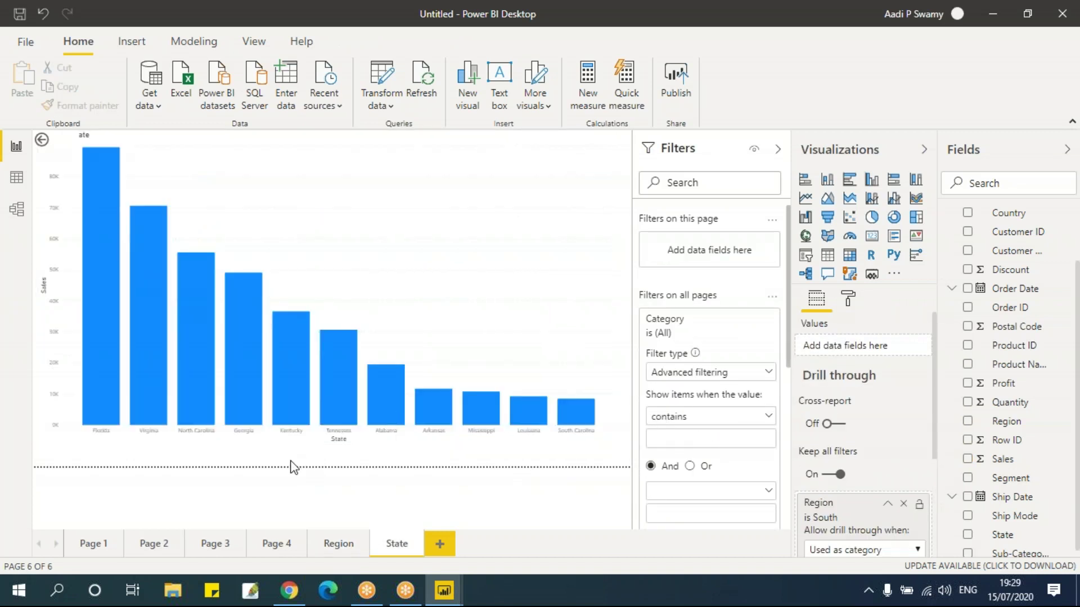
left_click(339, 544)
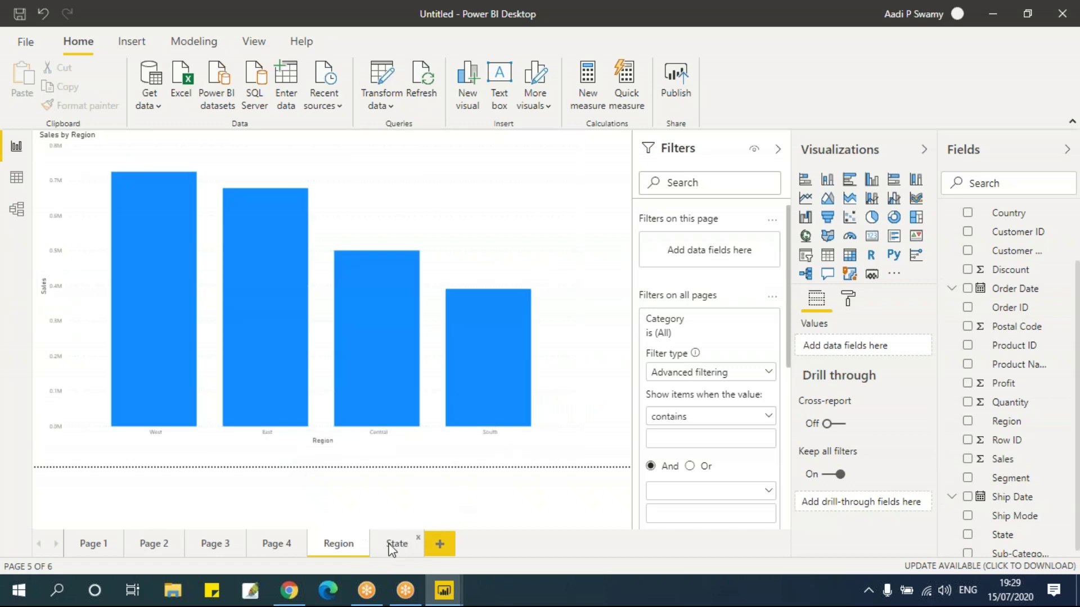
left_click(397, 544)
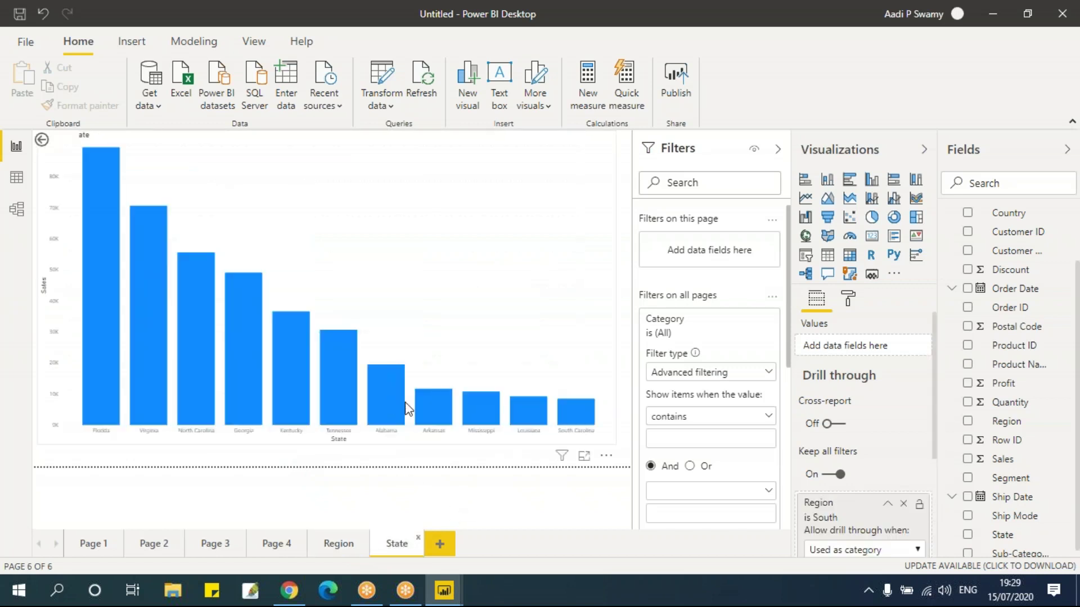
Drill through from the Central bar on the Region page to the State page.
left_click(344, 544)
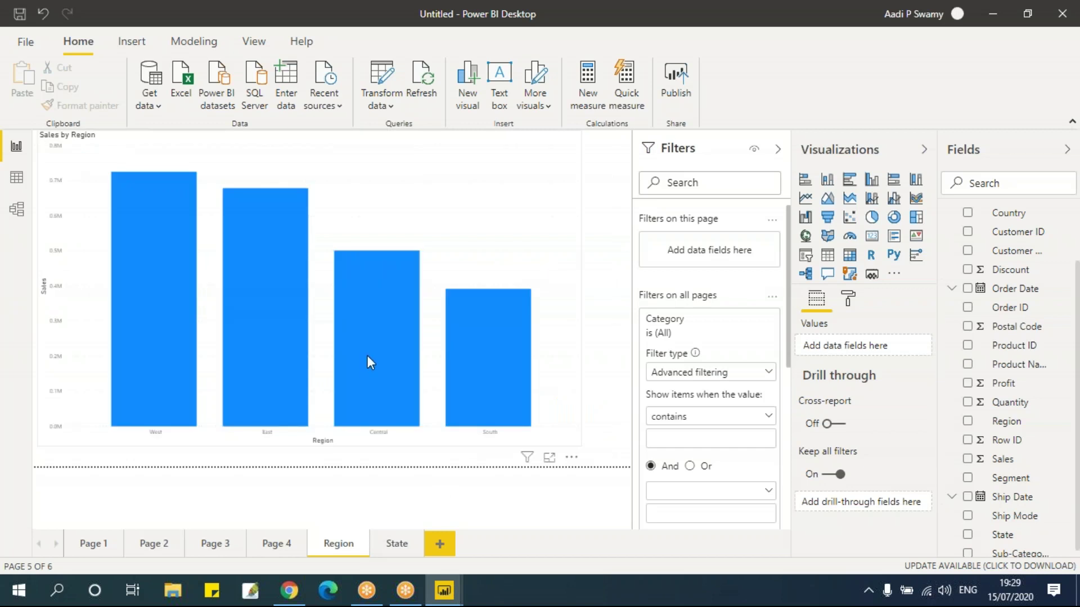
right_click(367, 357)
mouse_move(437, 460)
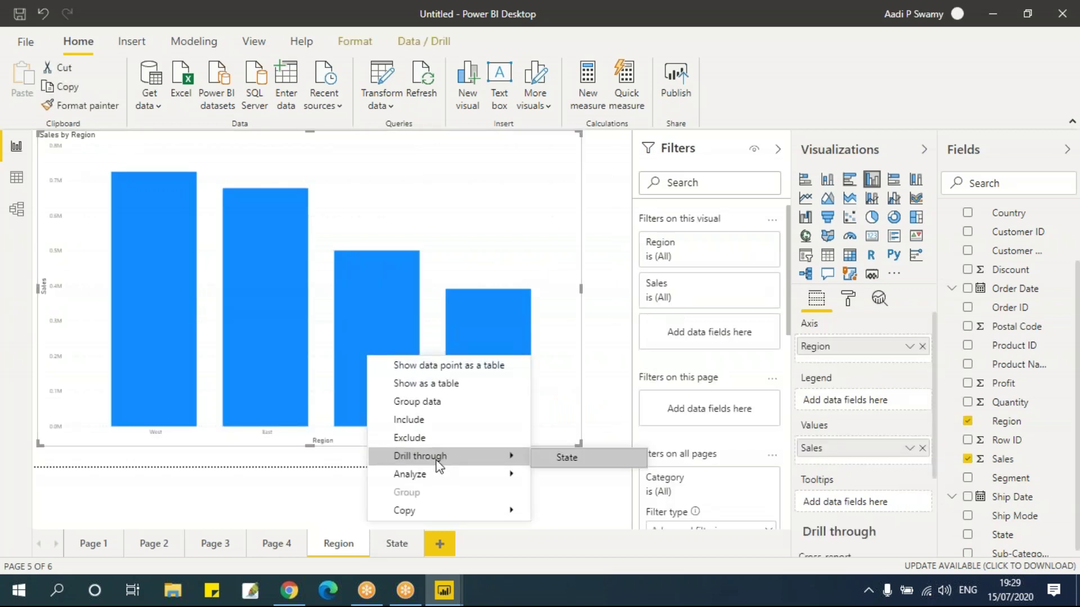
left_click(574, 458)
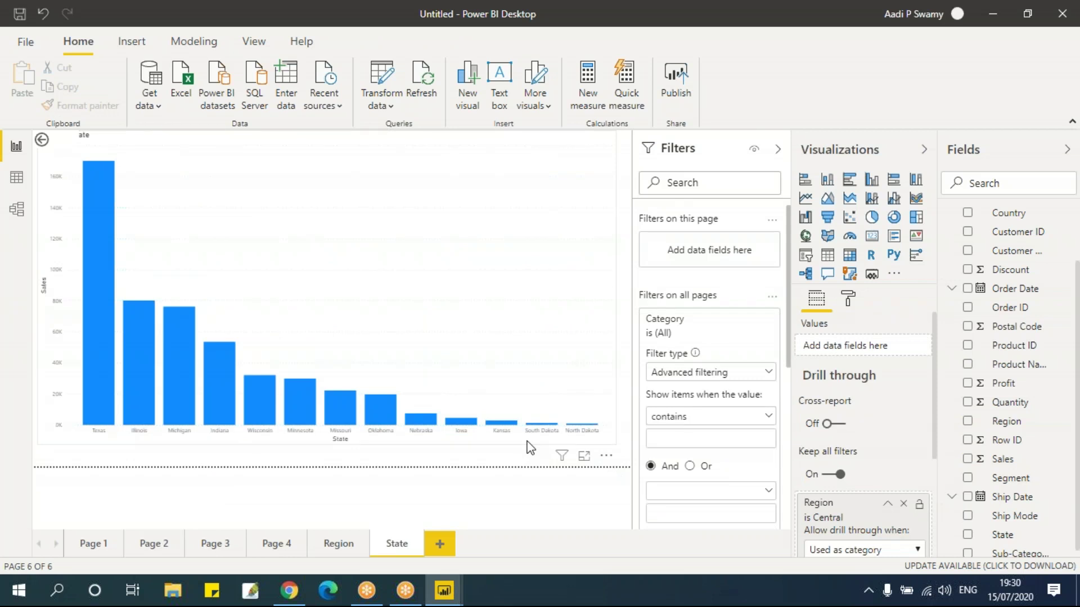
Add a new report page and name it Category.
left_click(440, 545)
double_click(452, 545)
type("Ca")
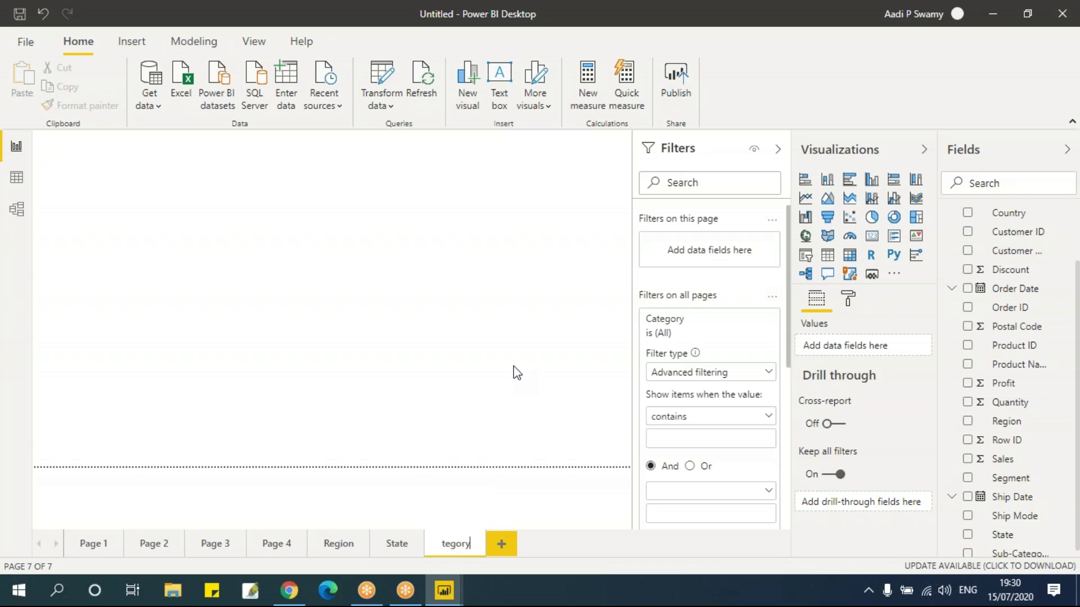
type("tegory")
key("Return")
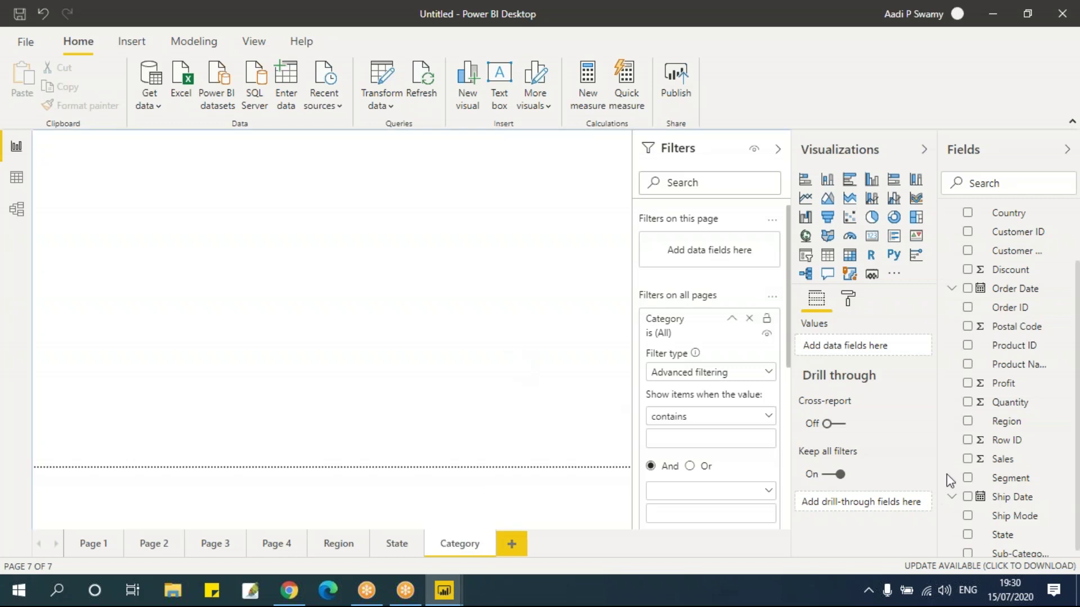
Create a clustered column chart of Sales by Category on the Category page and enlarge it.
scroll(967, 318, "up", 2)
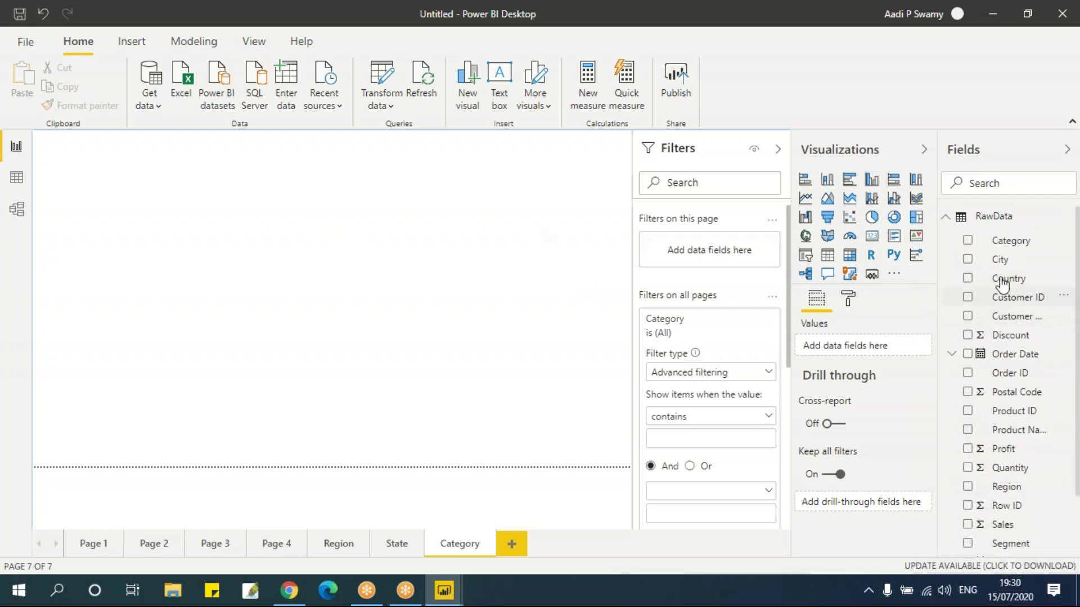
left_click(968, 240)
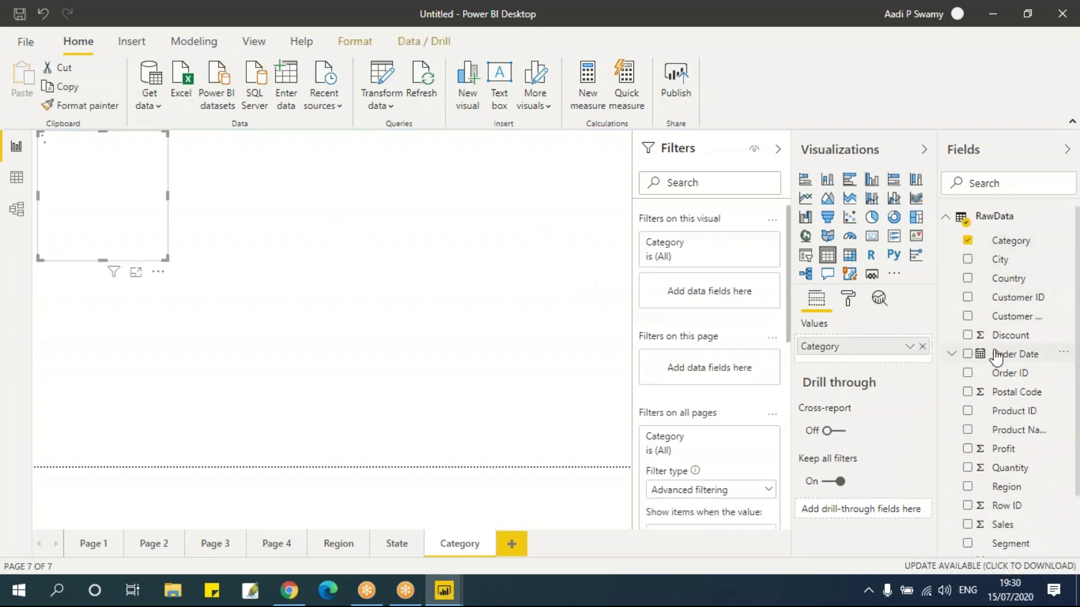
left_click(968, 525)
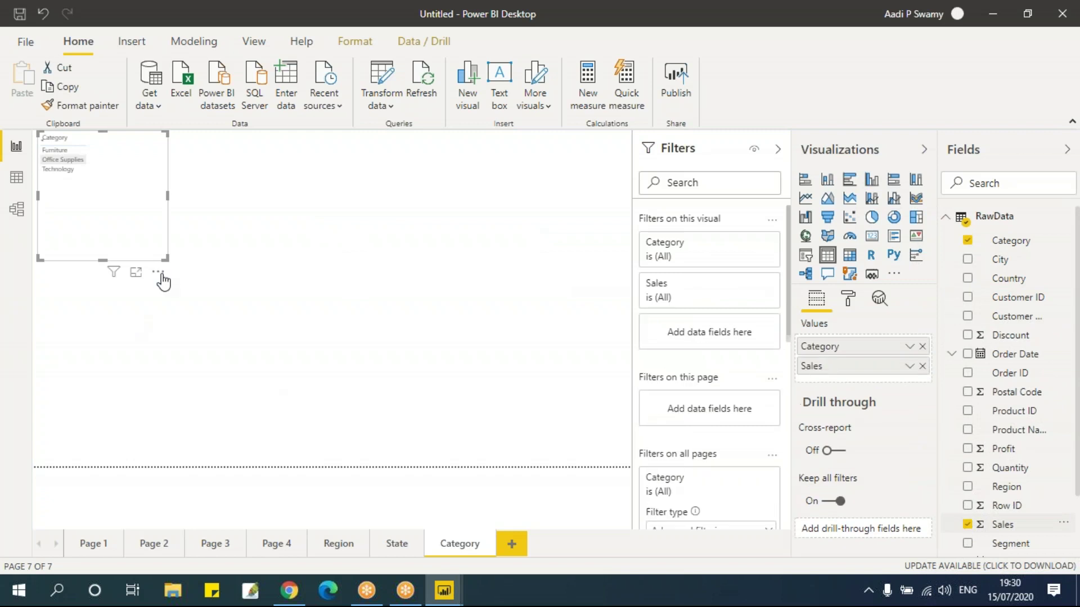
left_click(870, 181)
left_click_drag(164, 258, 270, 314)
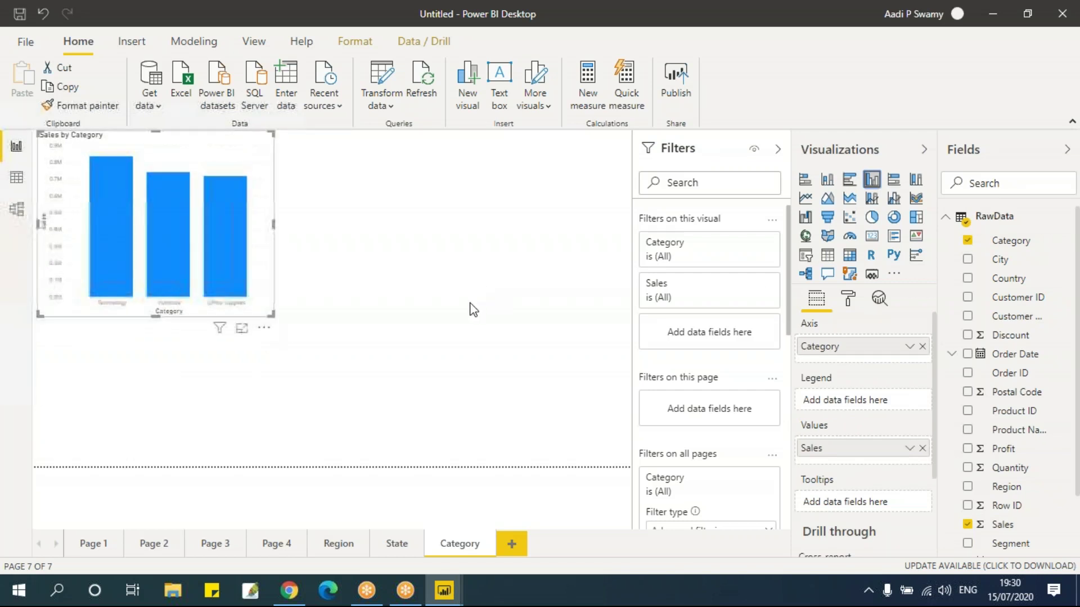
Add a pie chart of Profit by Segment, place it beside the Sales by Category chart and enlarge it.
left_click(871, 217)
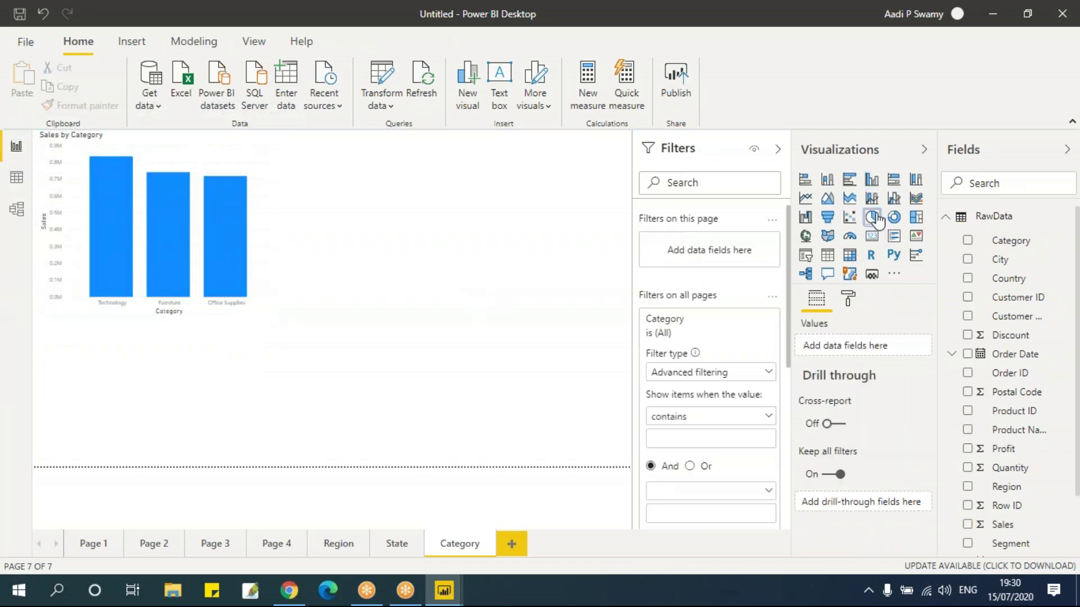
scroll(1060, 537, "down", 3)
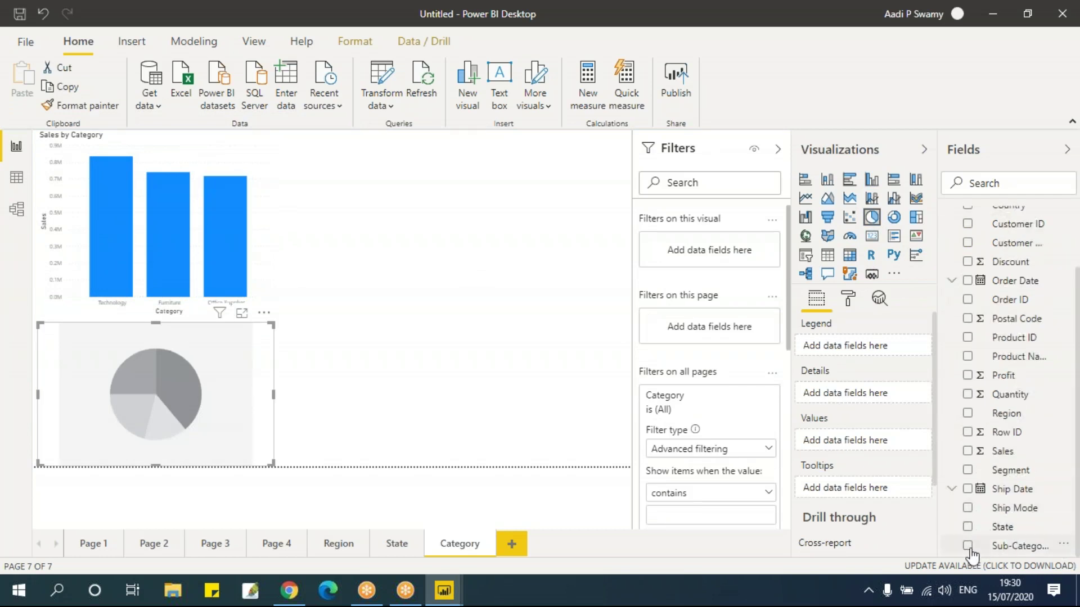
left_click(967, 470)
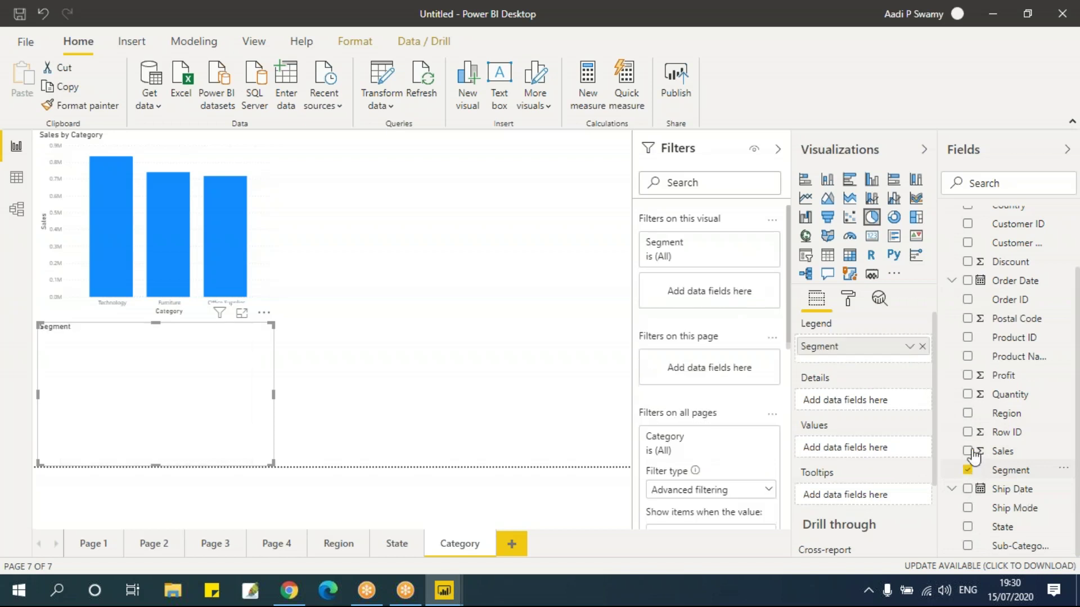
left_click(967, 375)
left_click_drag(264, 336, 503, 163)
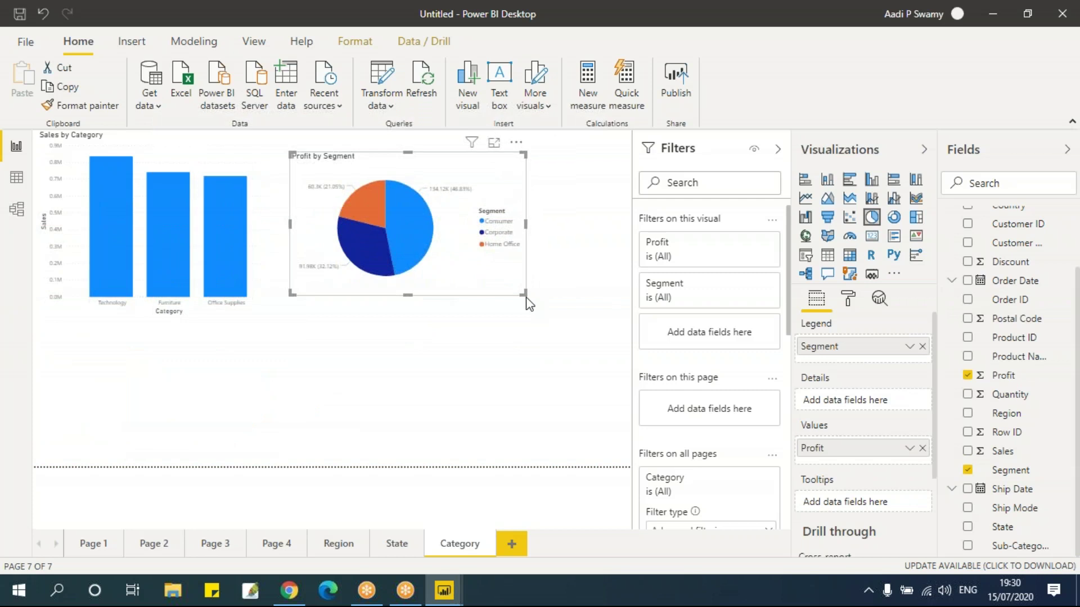
left_click_drag(526, 303, 584, 326)
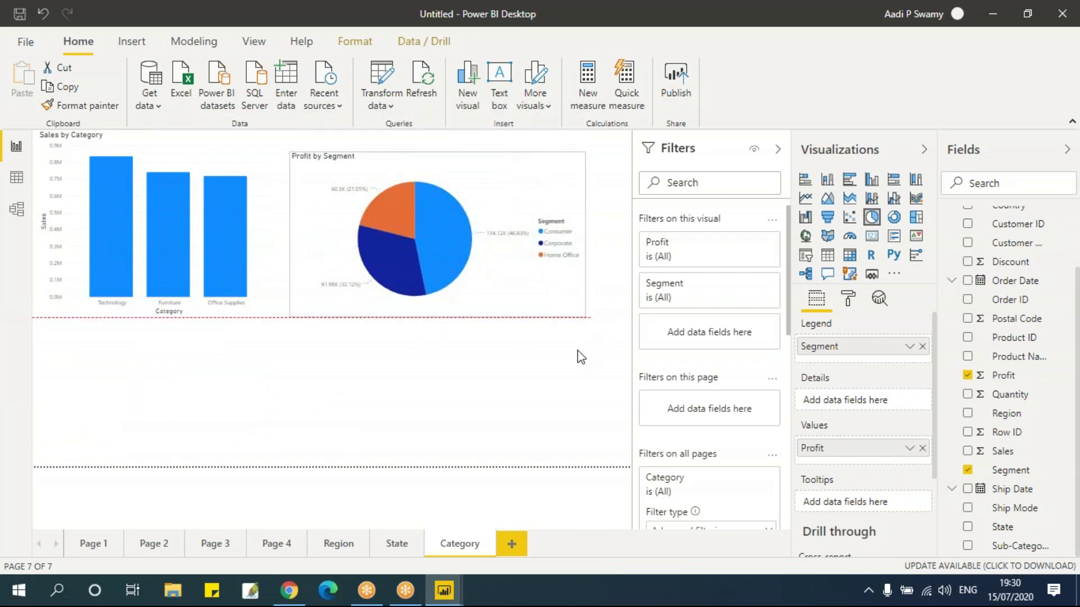
Add a clustered column chart of Sales by Order Date with Ship Mode as legend and widen it beneath both upper charts.
left_click(460, 380)
scroll(973, 332, "up", 3)
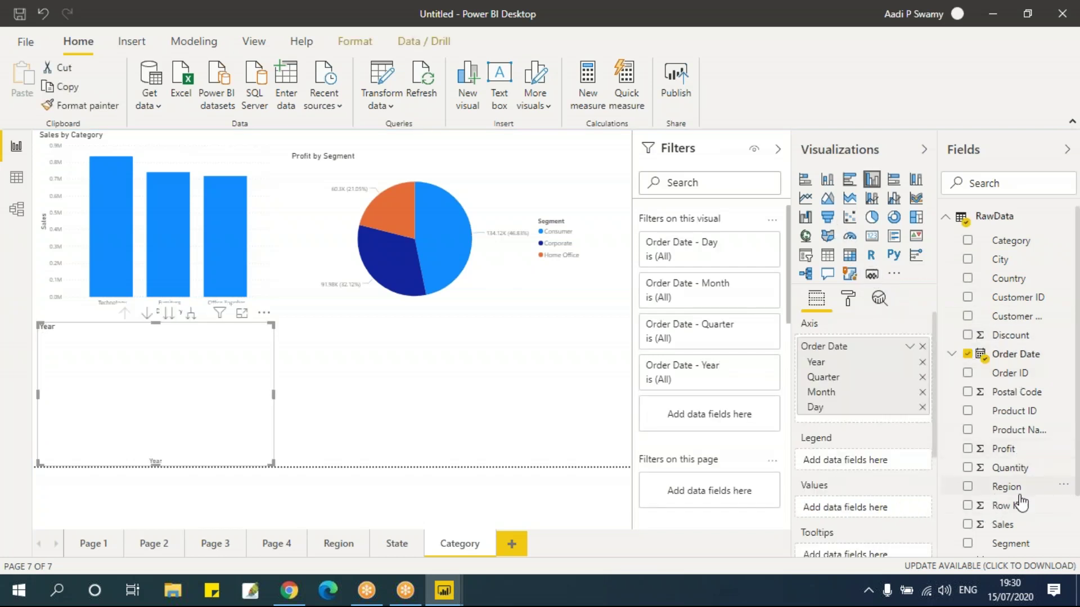
scroll(1017, 503, "down", 1)
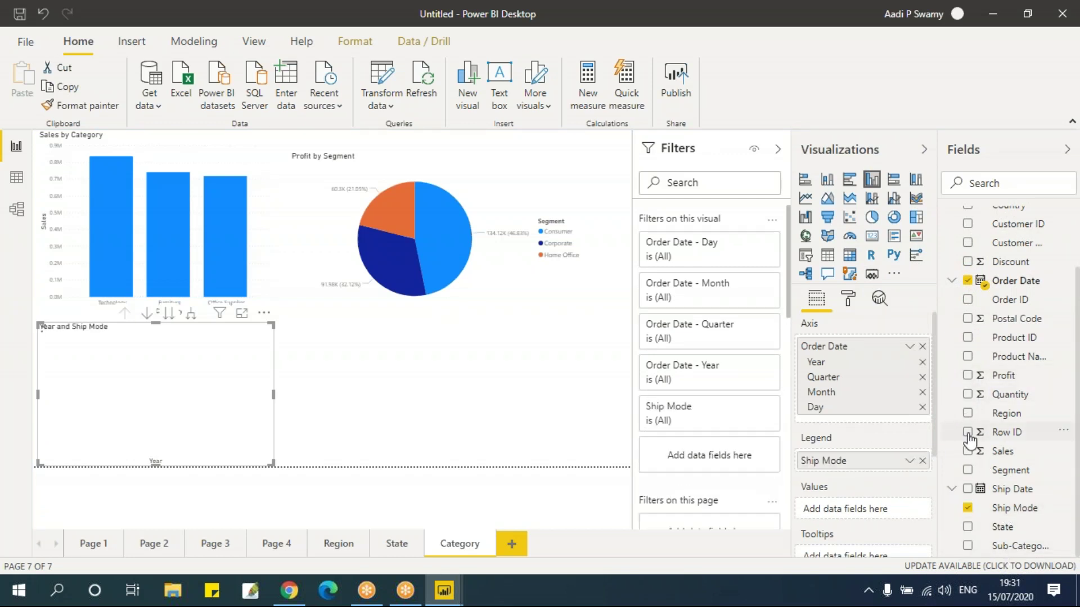
left_click(968, 451)
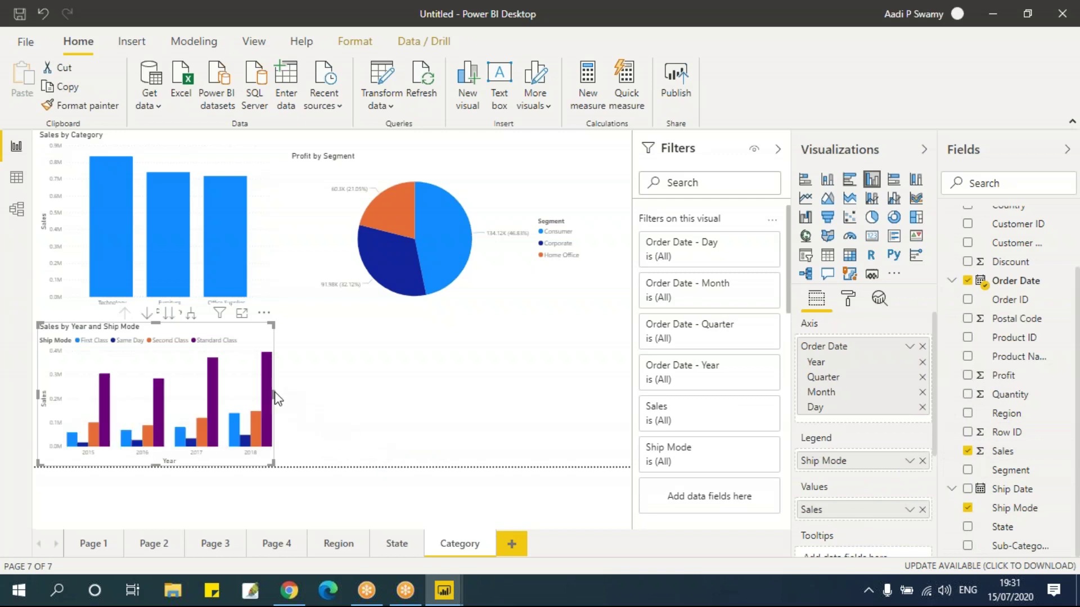
left_click_drag(276, 398, 600, 392)
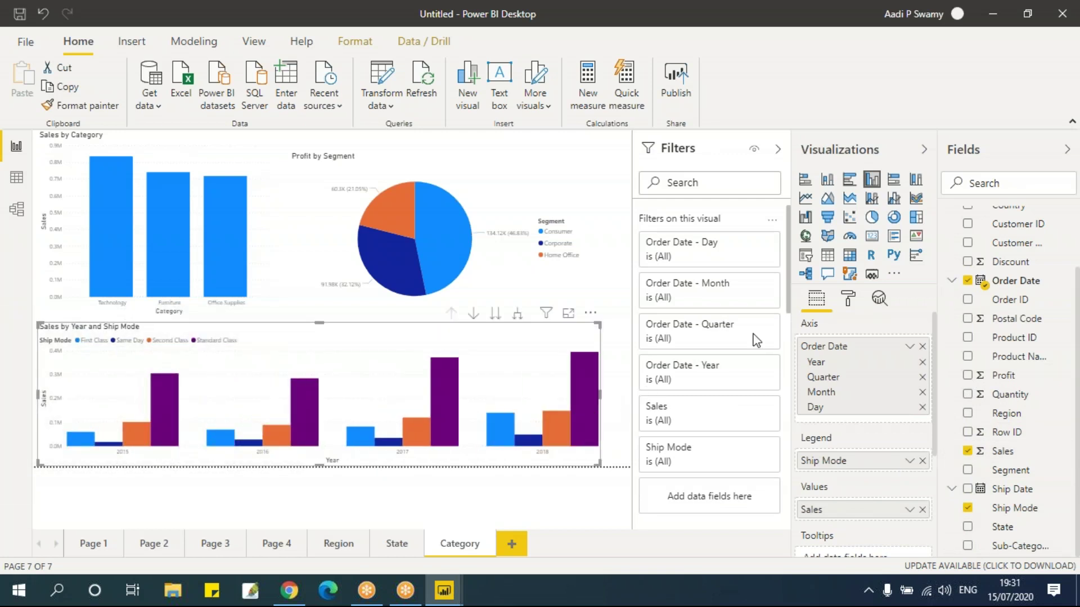
Convert the Sales by Year and Ship Mode chart to a line chart and widen it slightly.
left_click(805, 201)
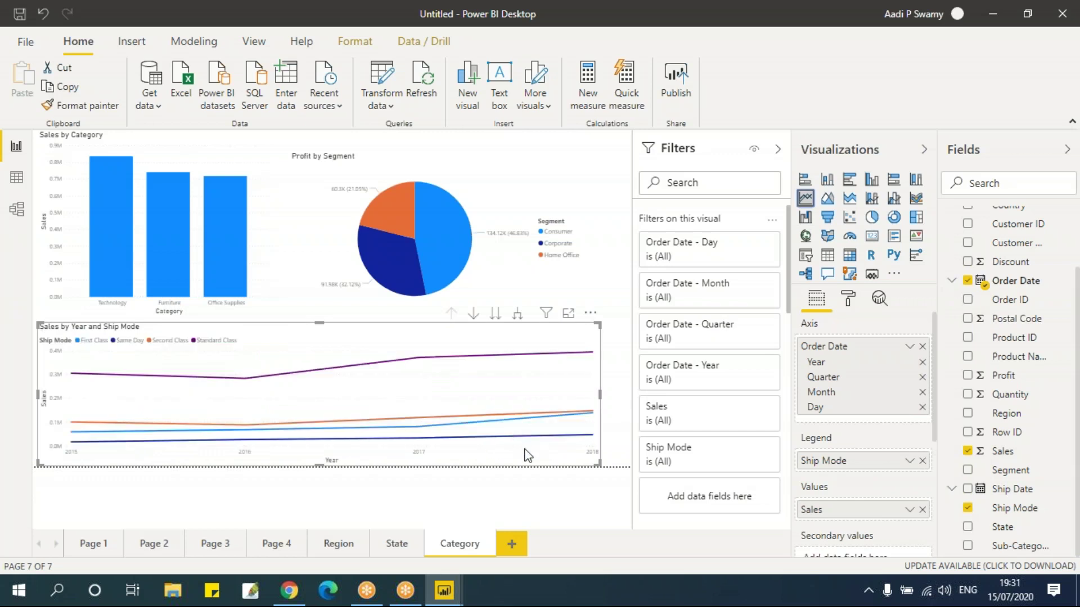
left_click_drag(599, 394, 615, 395)
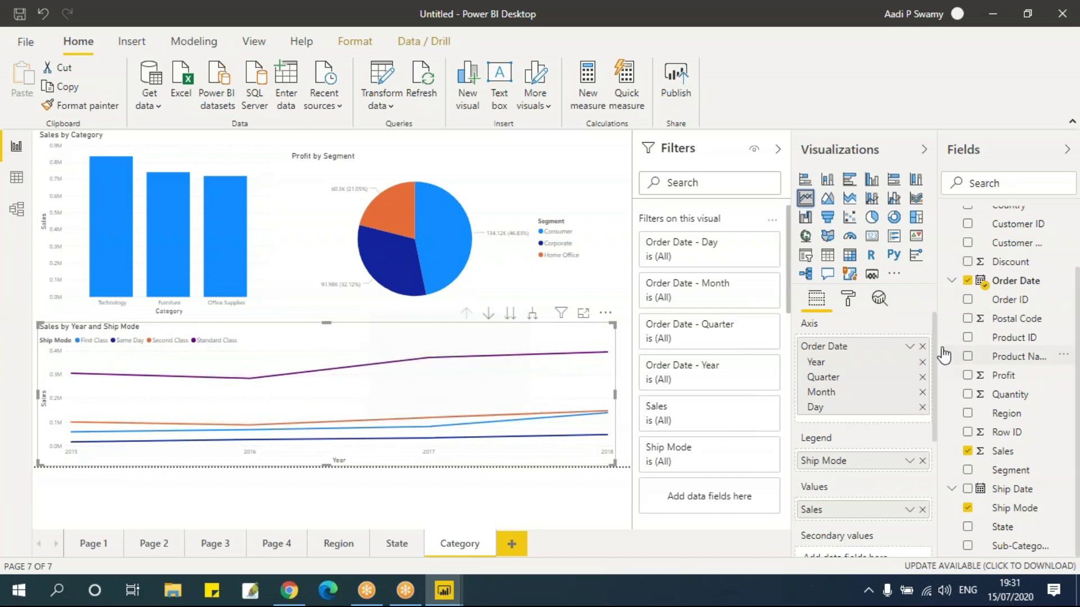
Add Region as the drill-through field of the Category page, used as category.
left_click_drag(935, 344, 947, 465)
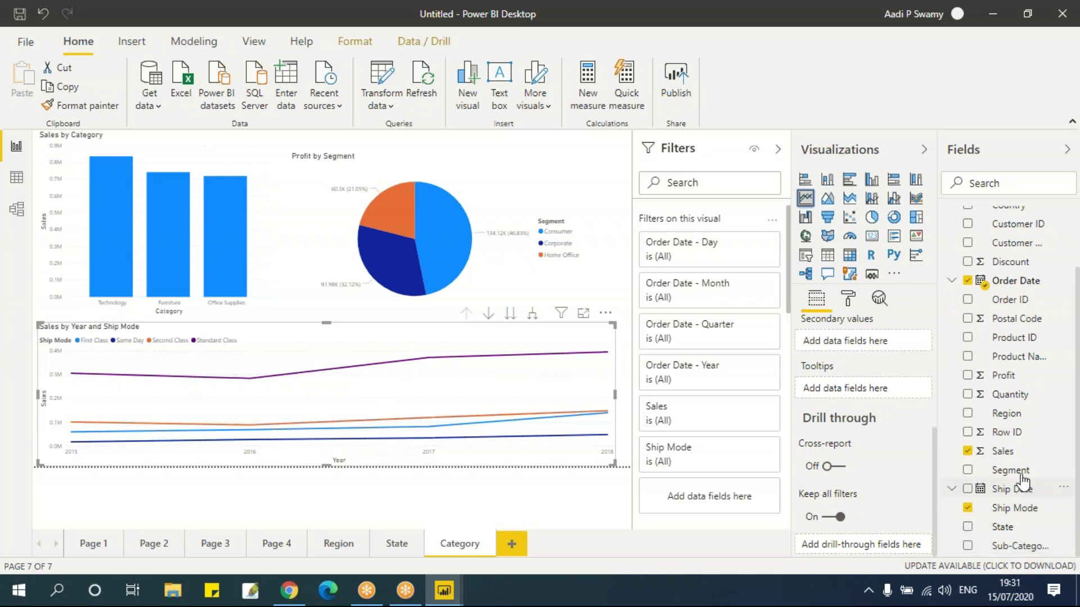
left_click_drag(933, 527, 866, 544)
scroll(888, 520, "down", 3)
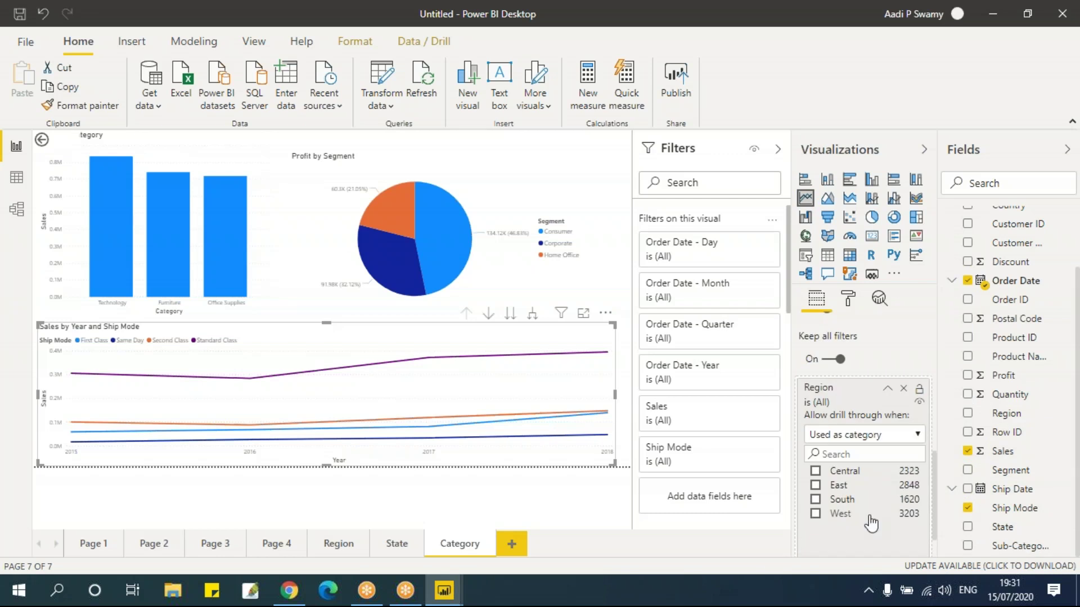
Drill through from the South column of the Region page's Sales by Region chart to the Category page.
left_click(350, 549)
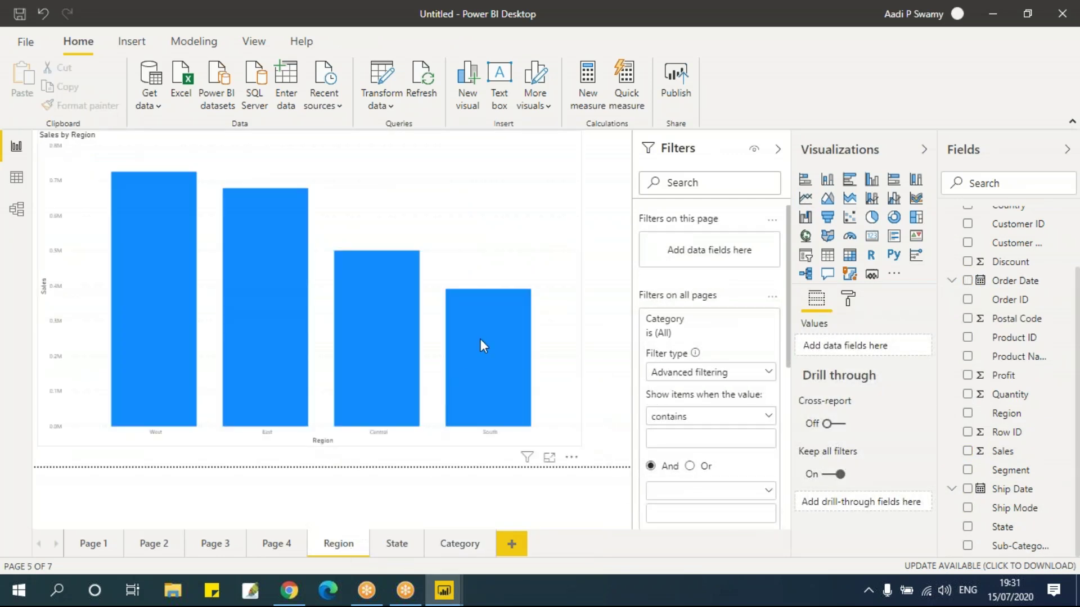
right_click(480, 340)
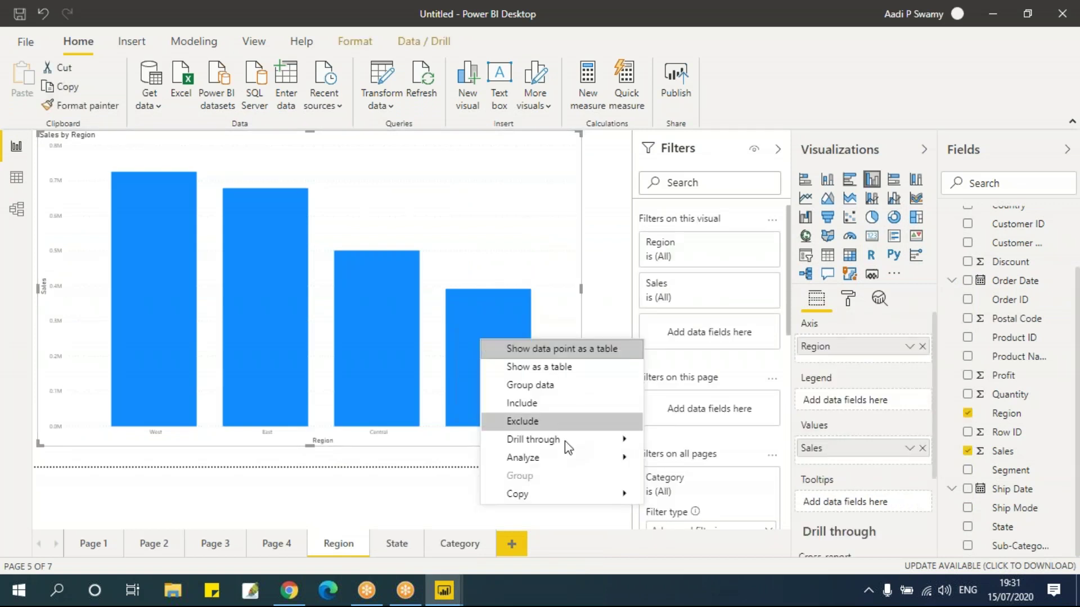
mouse_move(566, 447)
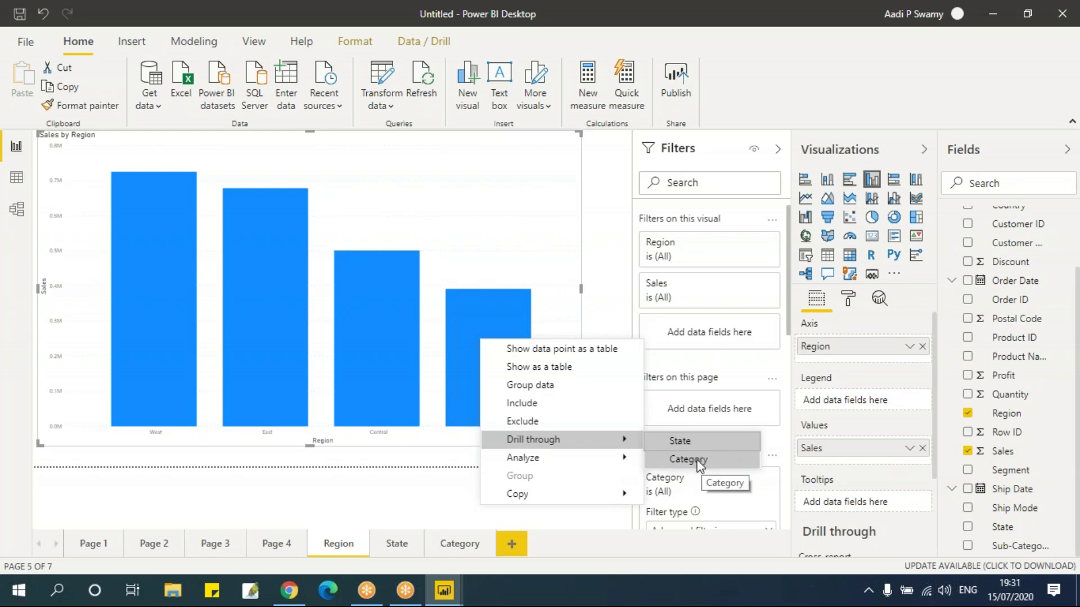
left_click(697, 460)
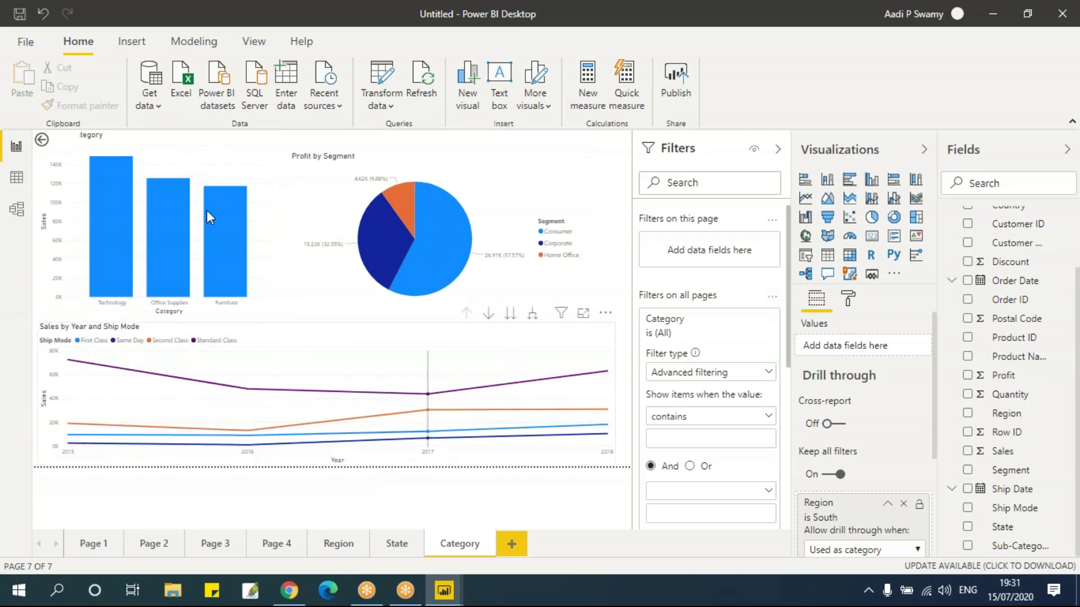
left_click(214, 182)
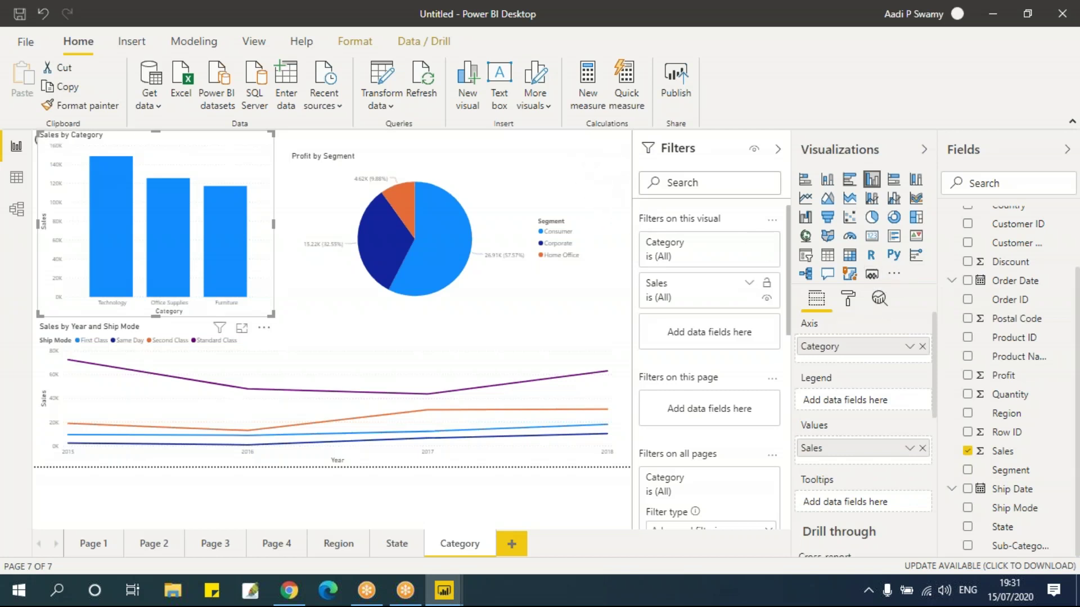
left_click(871, 235)
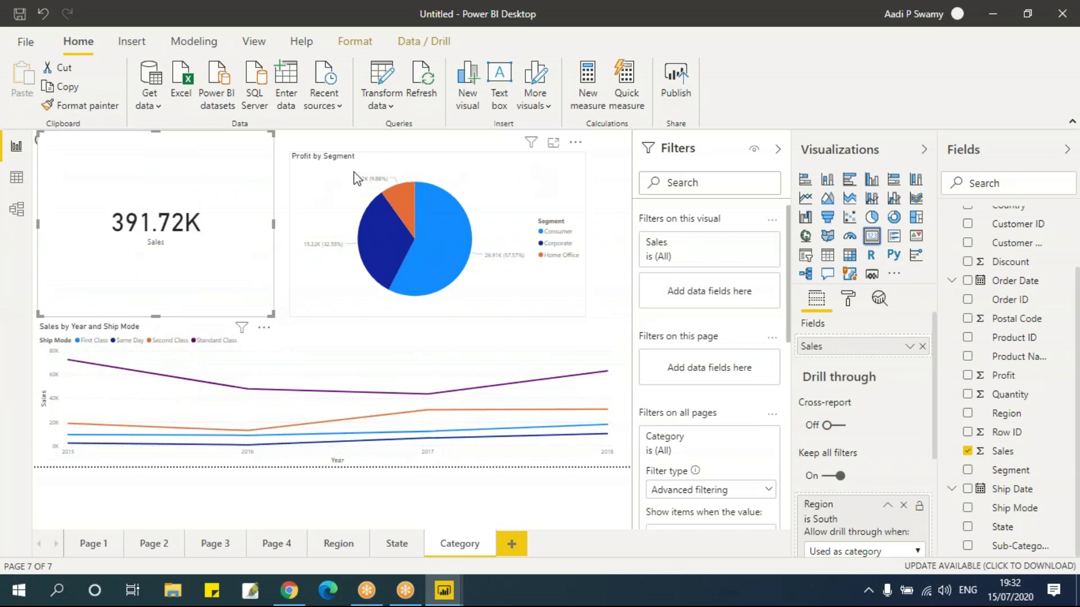
left_click(440, 146)
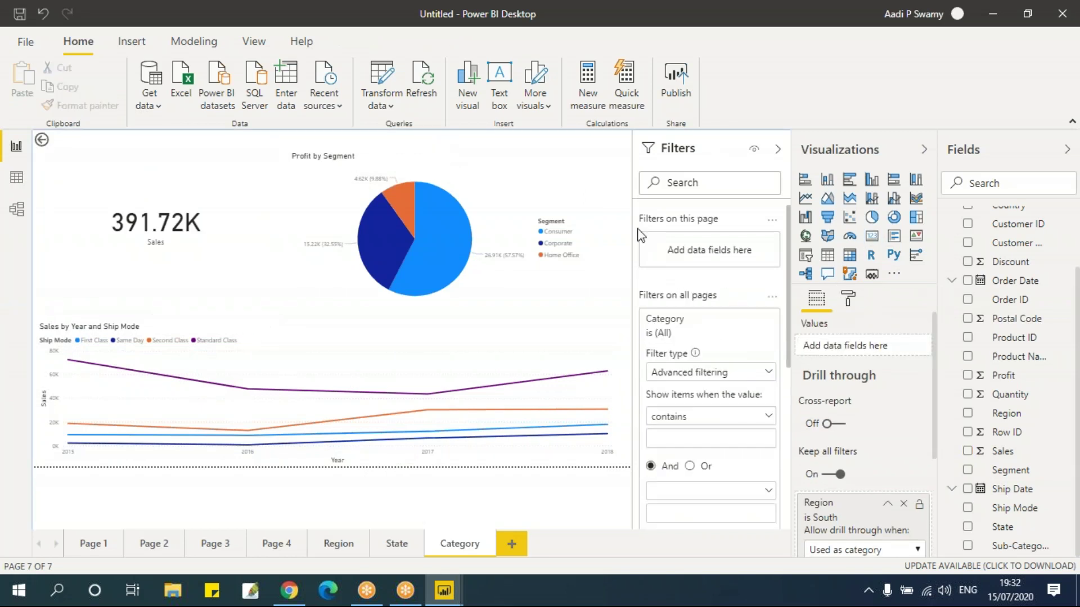
key("ctrl+z")
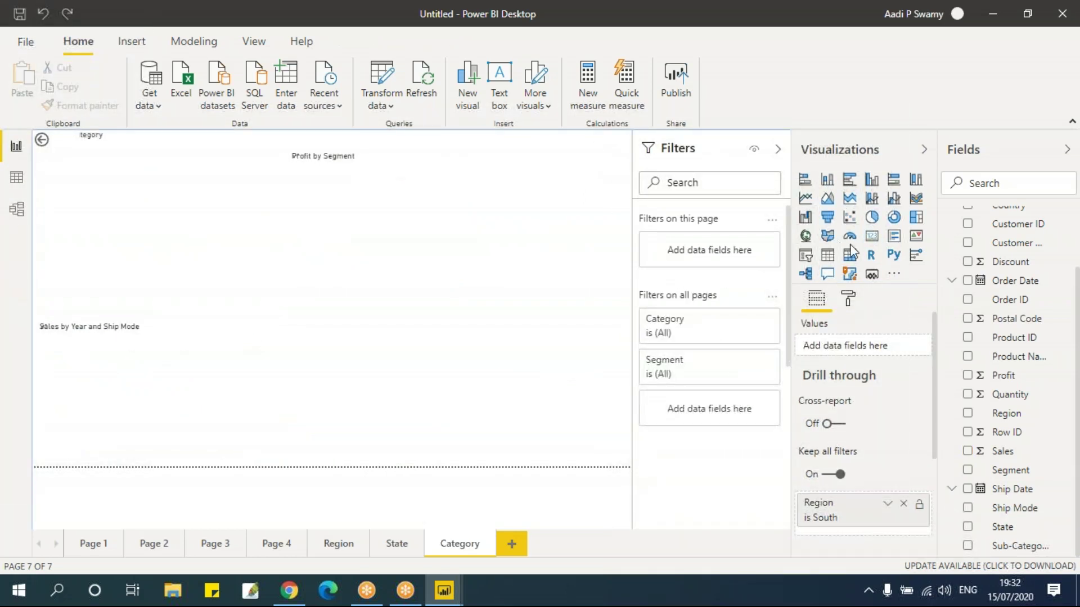
Add a card showing Region to the Category page, place it above the pie chart's legend and shrink it.
left_click(603, 144)
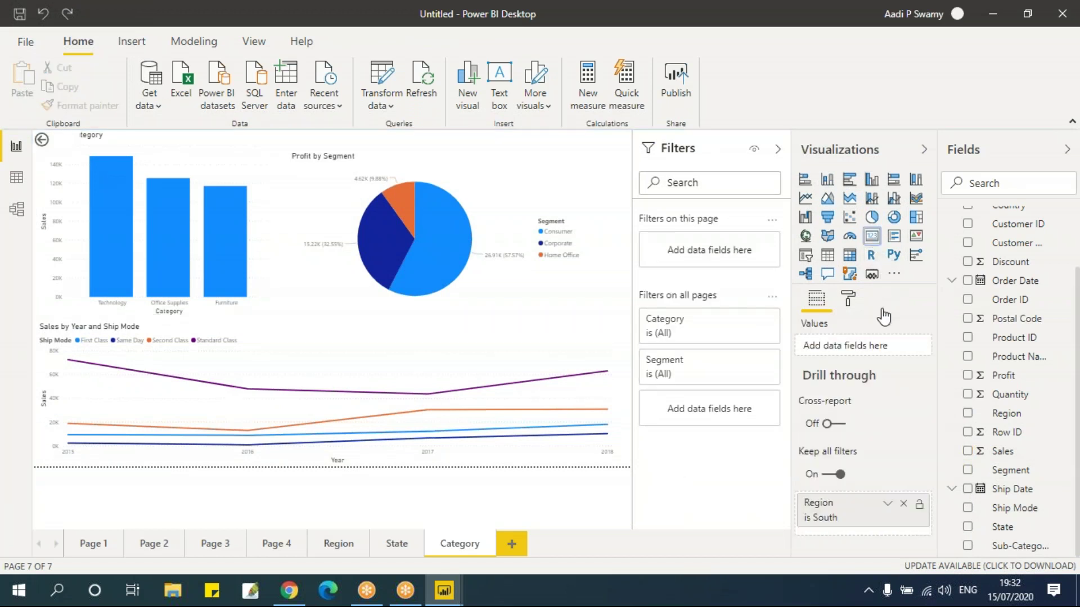
left_click(872, 275)
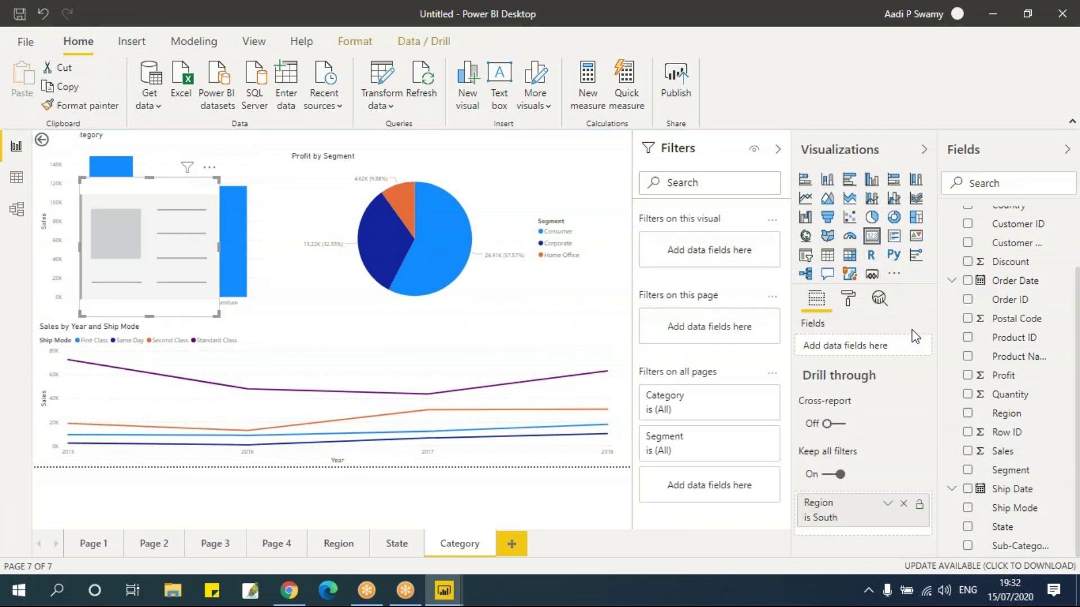
left_click_drag(169, 190, 550, 153)
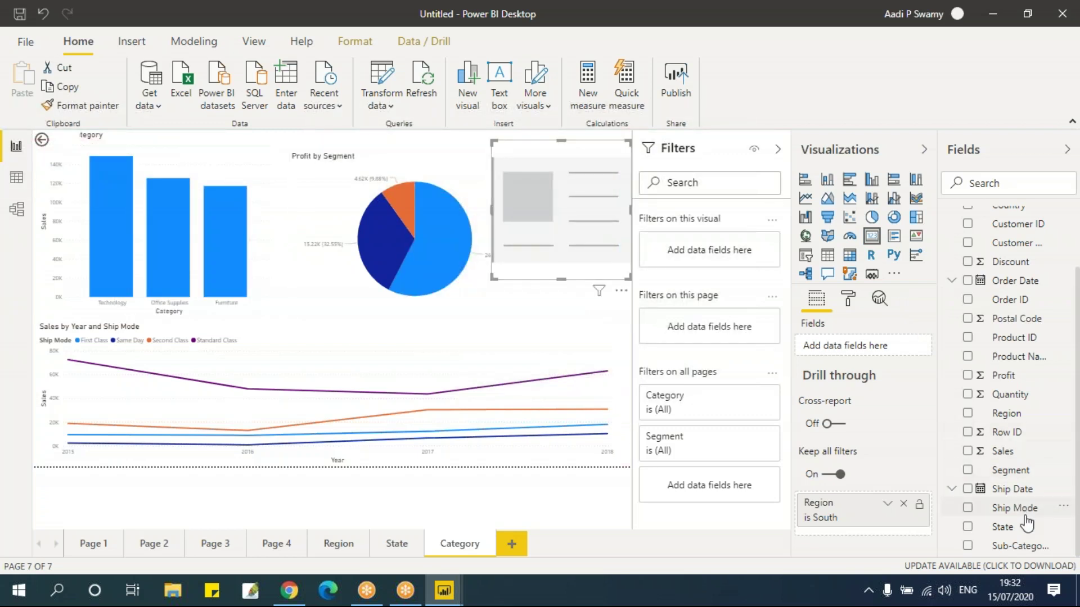
left_click(967, 414)
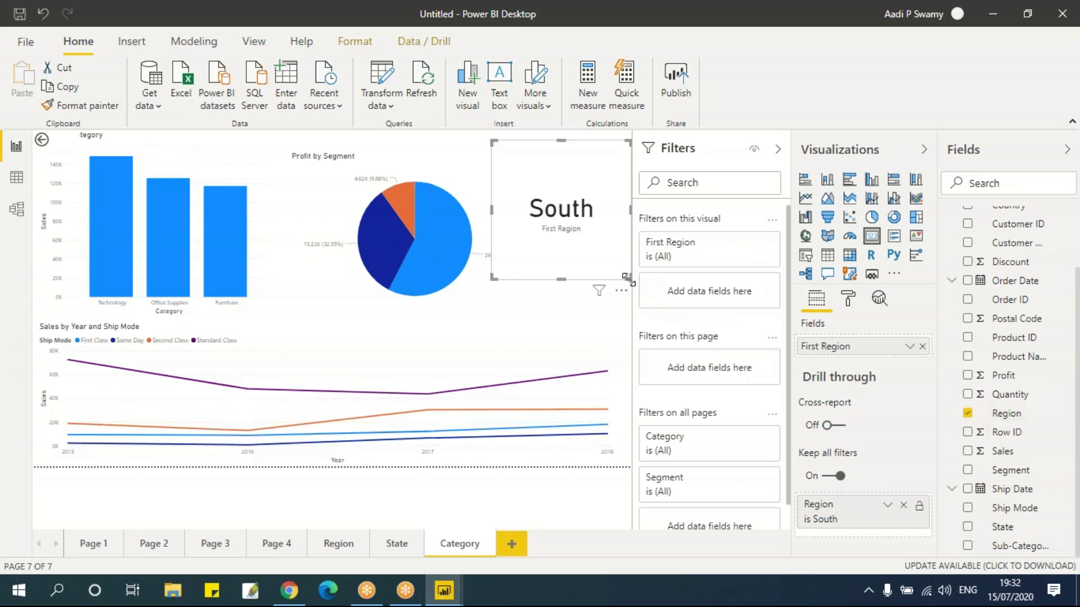
left_click_drag(626, 278, 600, 205)
left_click(599, 214)
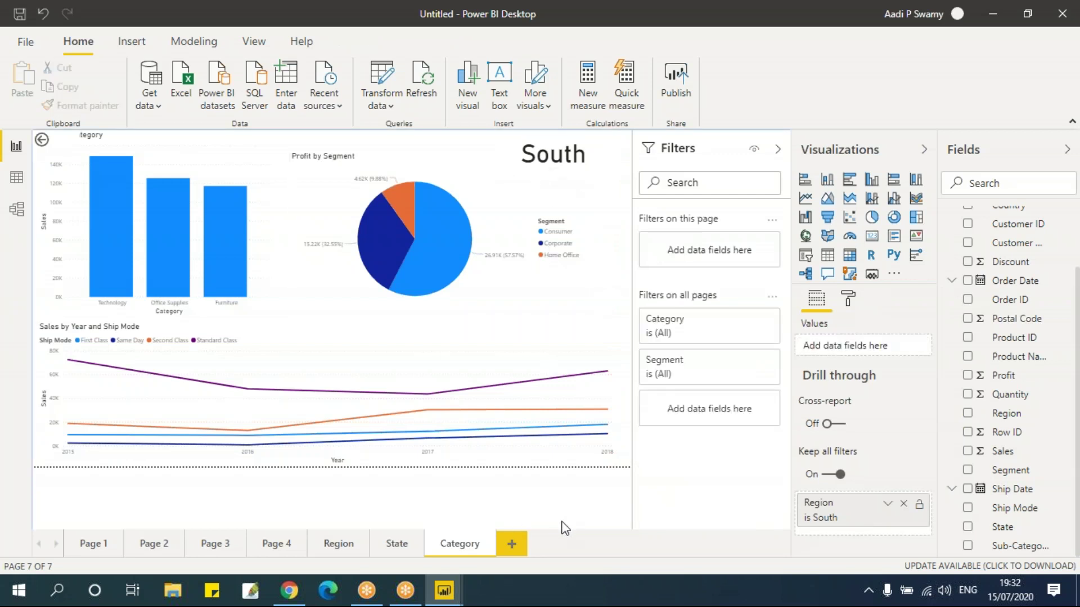
Drill through from the West column on the Region page to the Category page and inspect the yearly ship mode sales.
left_click(351, 545)
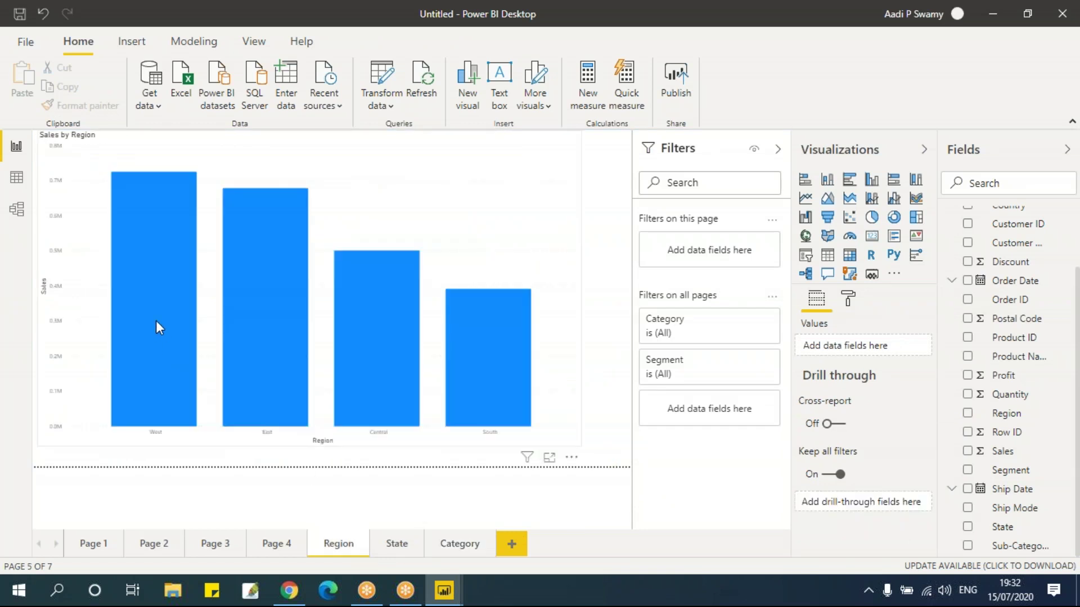
right_click(156, 321)
mouse_move(230, 429)
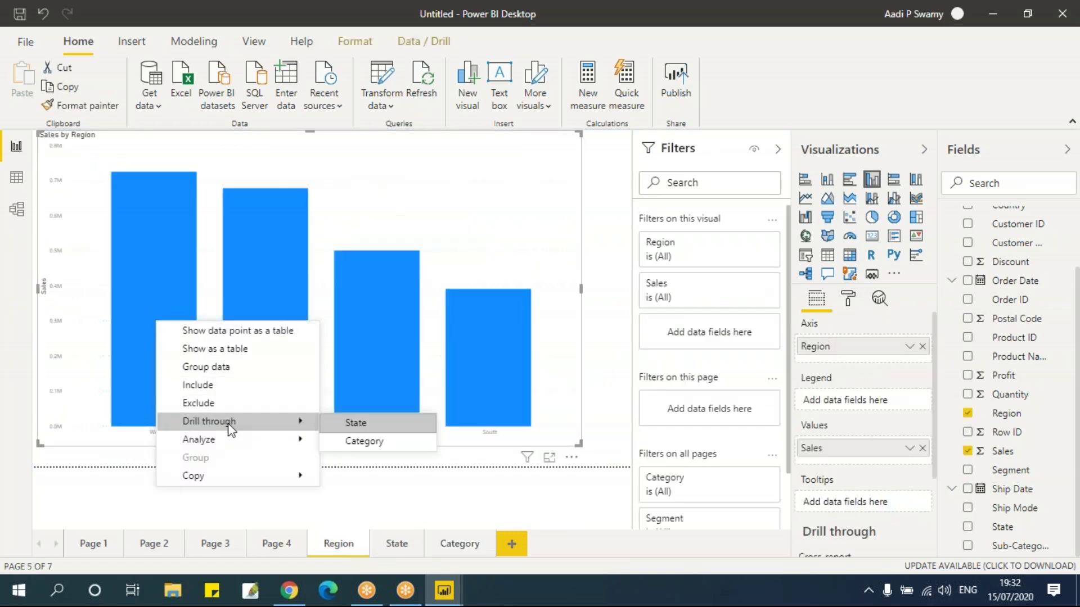
left_click(339, 447)
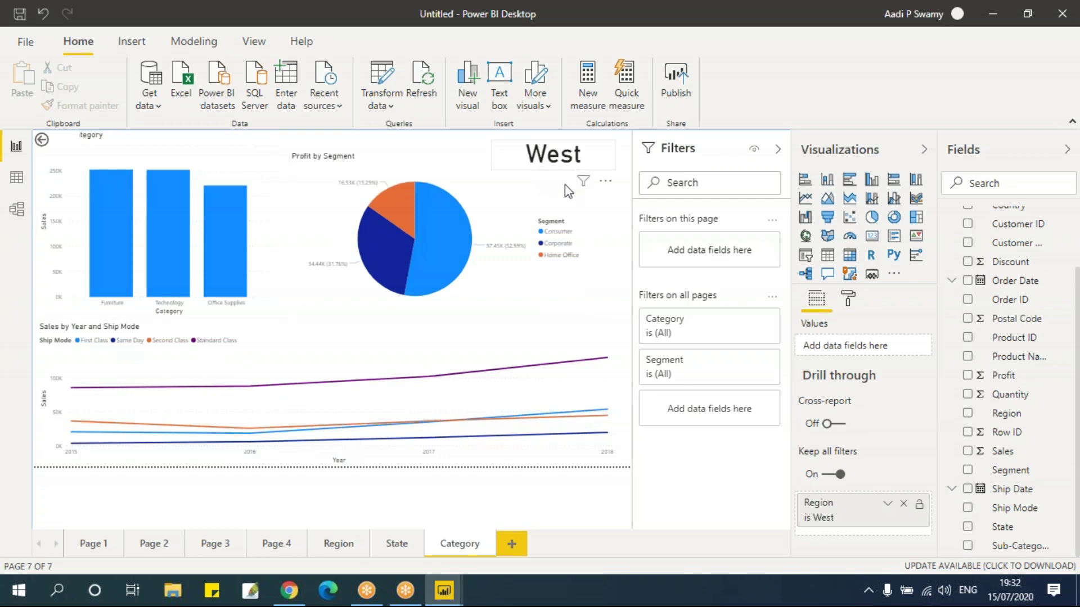
mouse_move(477, 374)
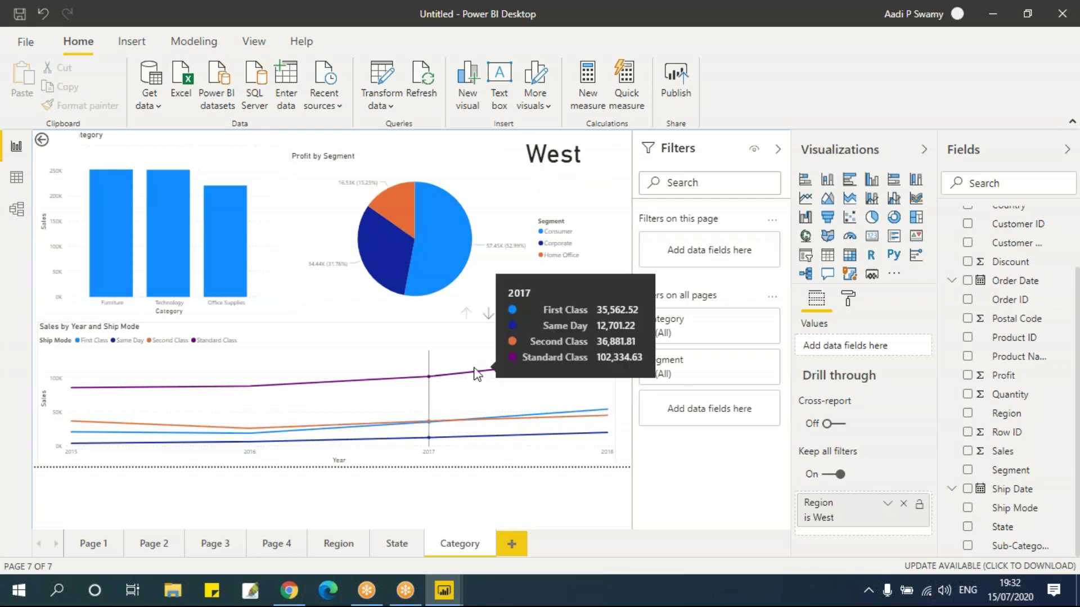
Shrink the Sales by Region chart on the Region page to free space beside it.
left_click(348, 549)
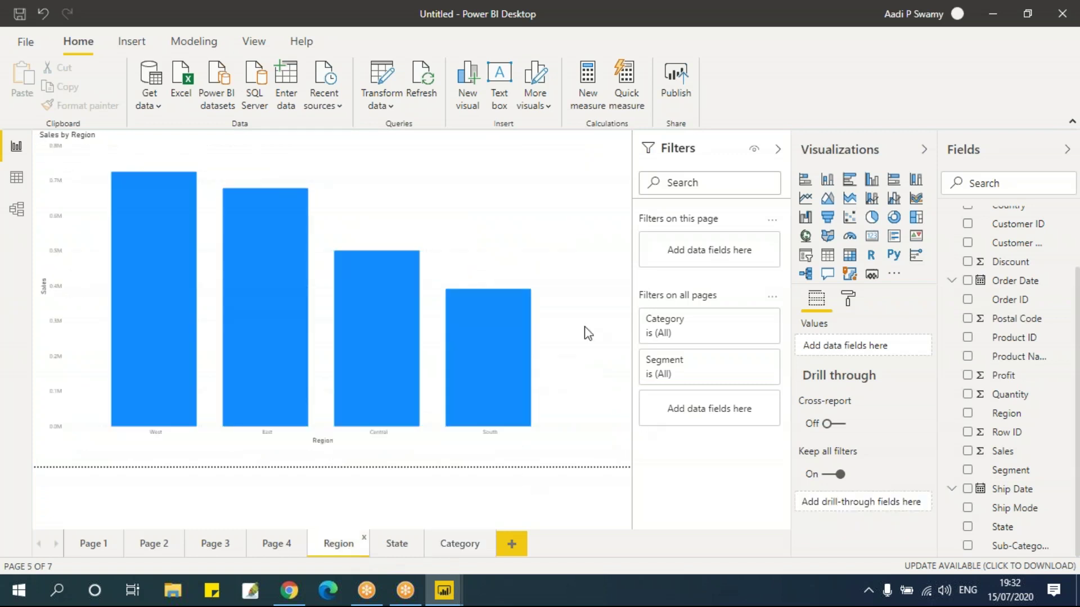
left_click(579, 444)
left_click_drag(580, 444, 443, 401)
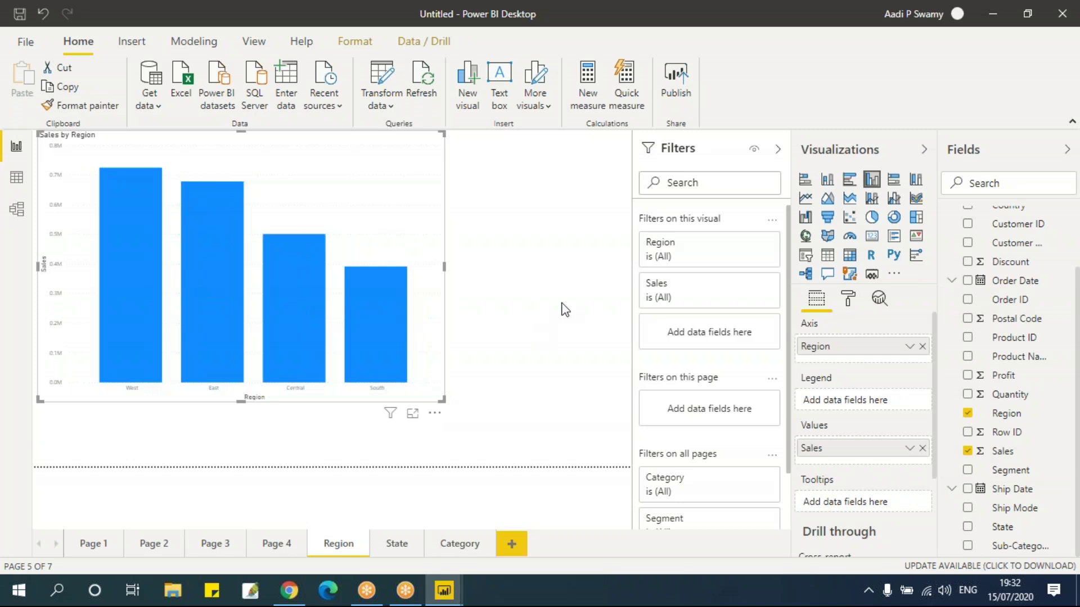
Add a Category slicer beside the Sales by Region chart and reduce its size.
left_click(574, 278)
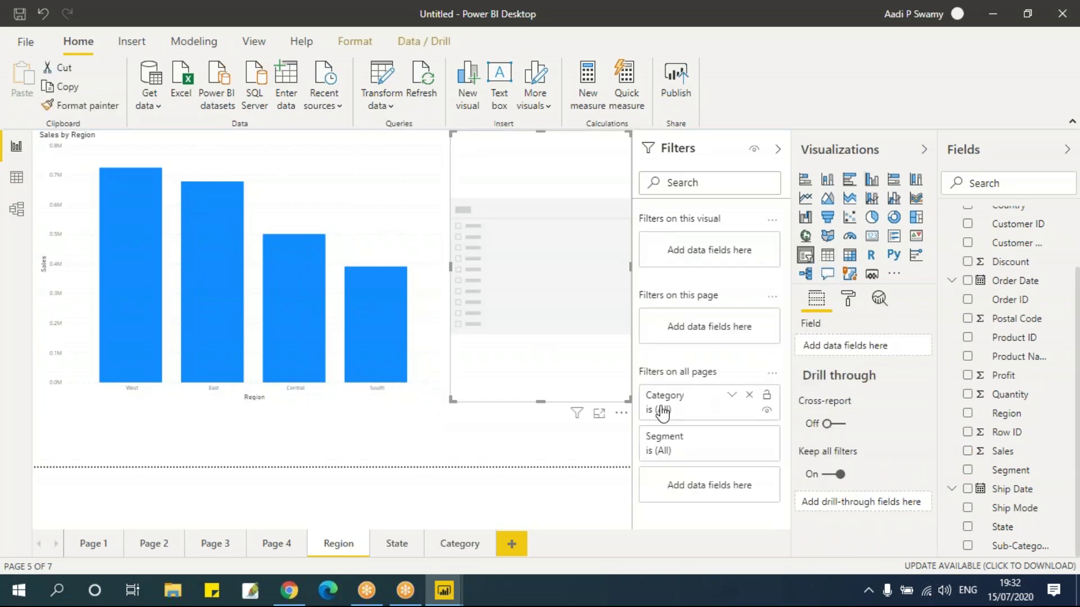
left_click_drag(623, 361, 616, 304)
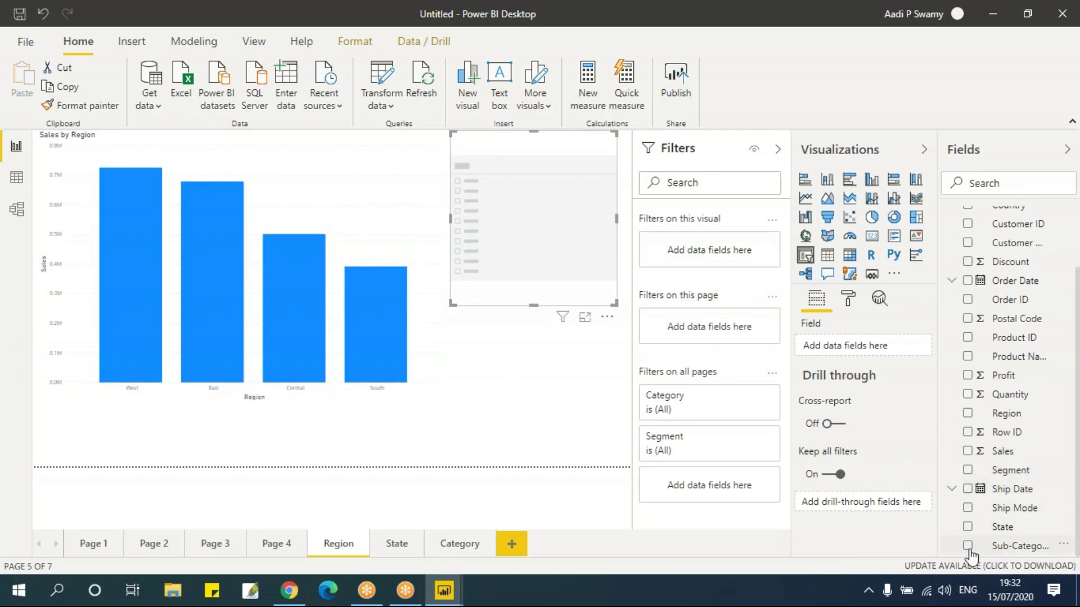
scroll(1000, 306, "up", 2)
left_click(967, 238)
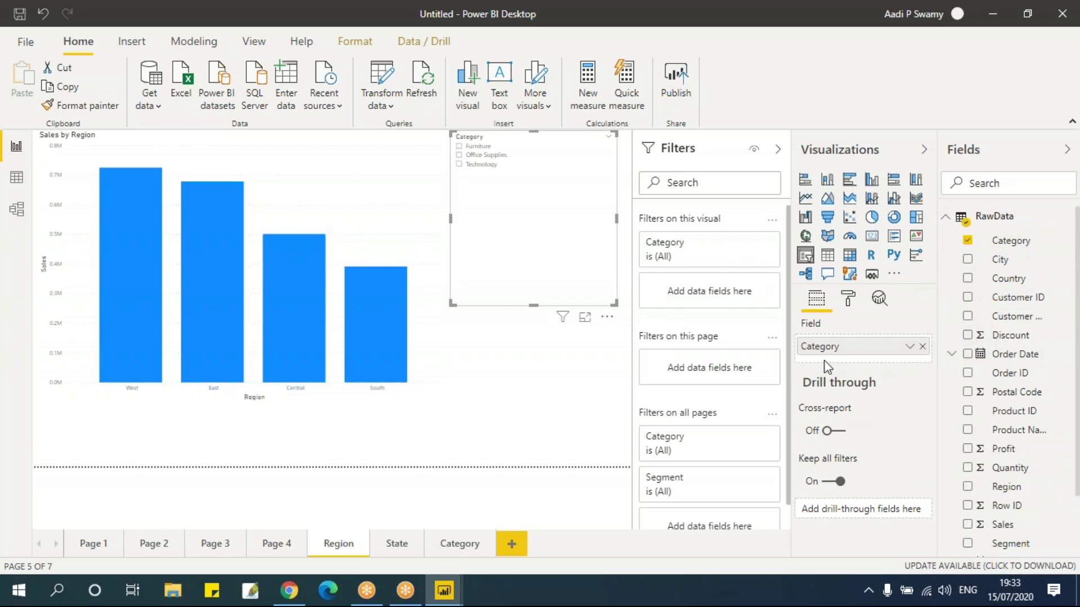
Set the text size of the Category slicer's items to 20 pt.
left_click(848, 301)
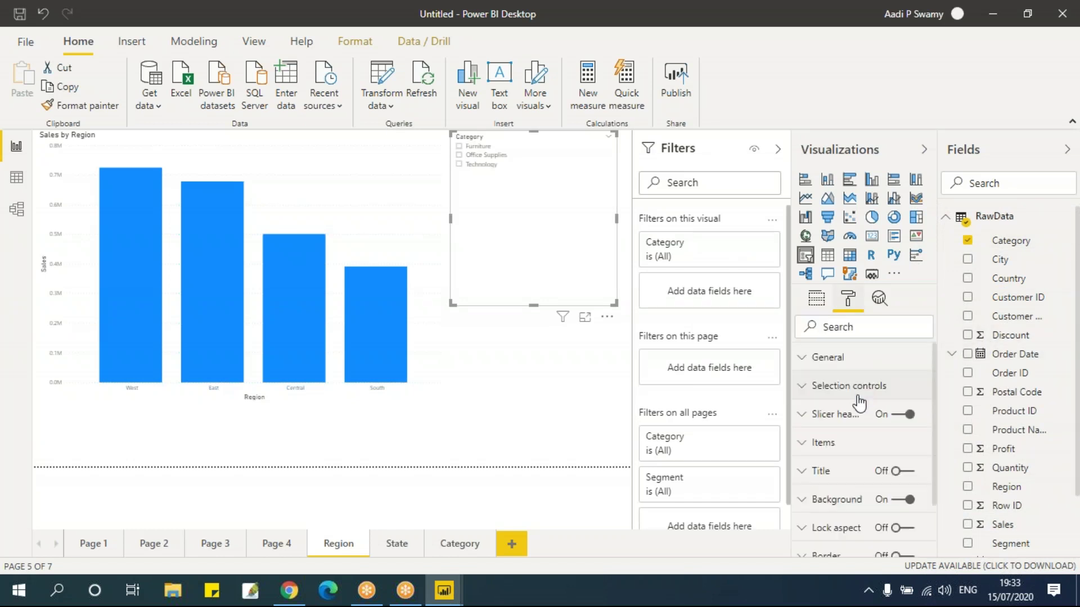
left_click(847, 444)
scroll(847, 448, "down", 3)
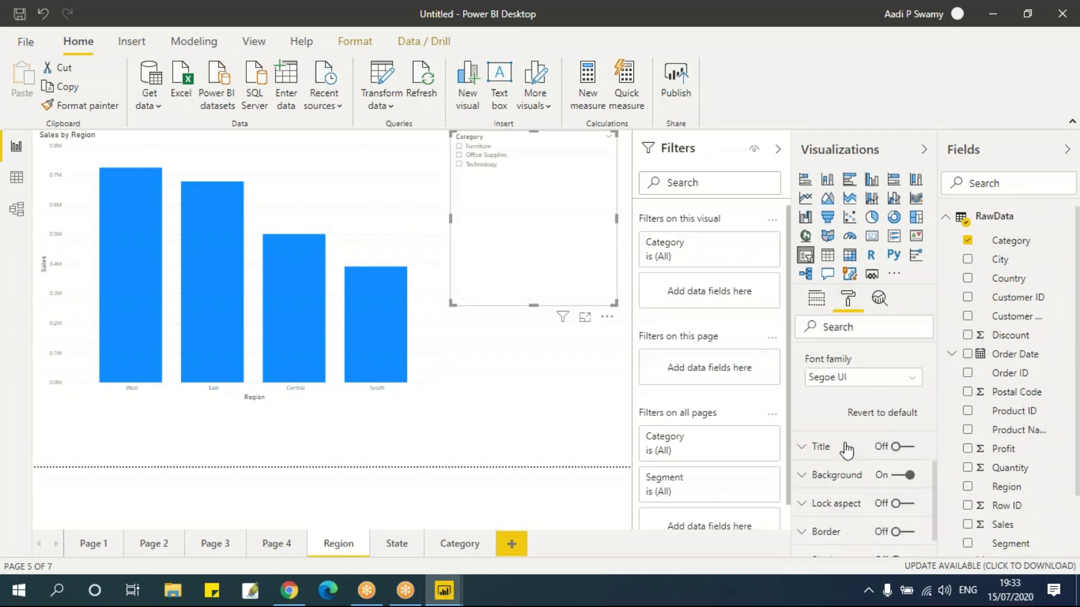
scroll(841, 394, "up", 1)
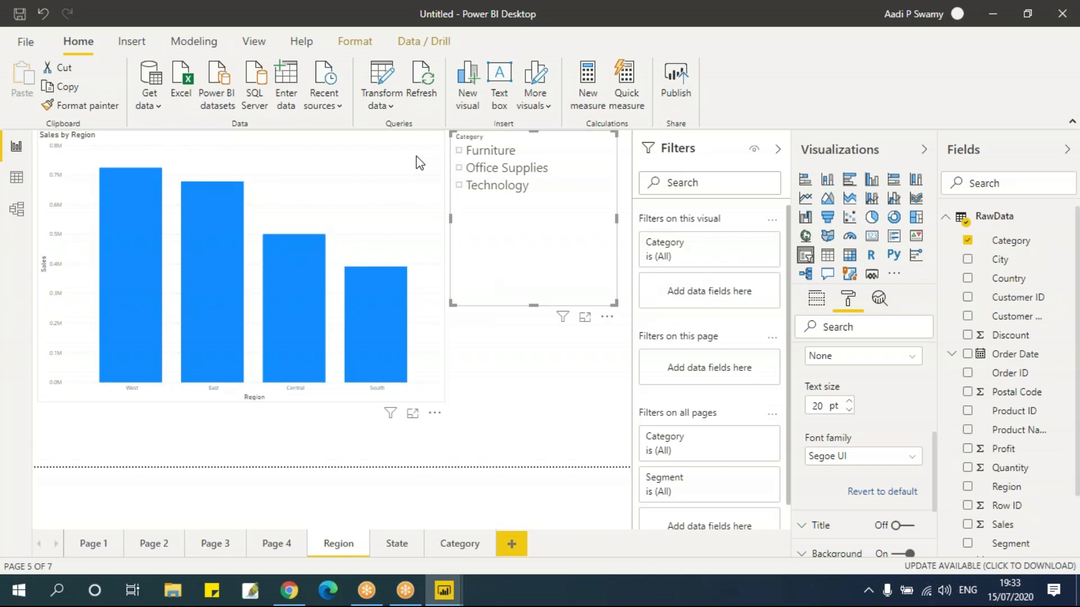
Drill through from the South column to the Category page with no category selected in the slicer.
left_click(379, 328)
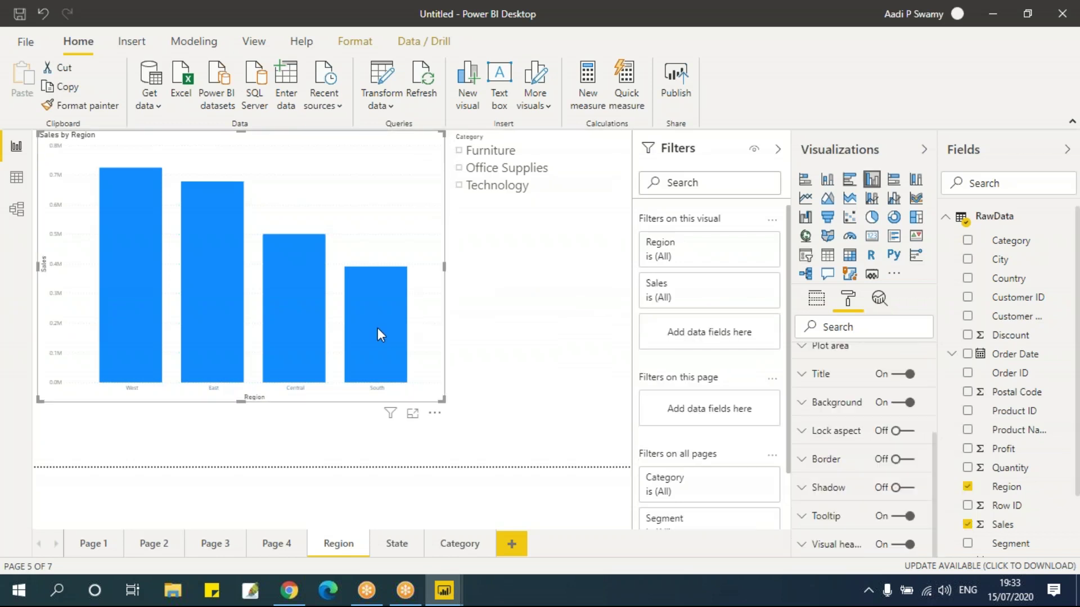
mouse_move(377, 329)
right_click(377, 329)
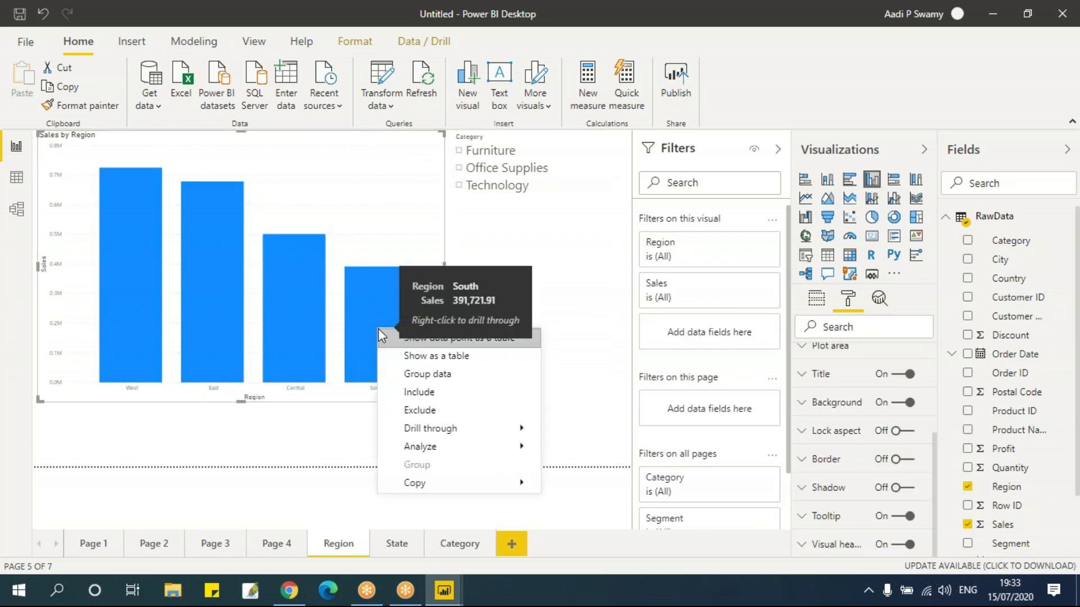
mouse_move(444, 427)
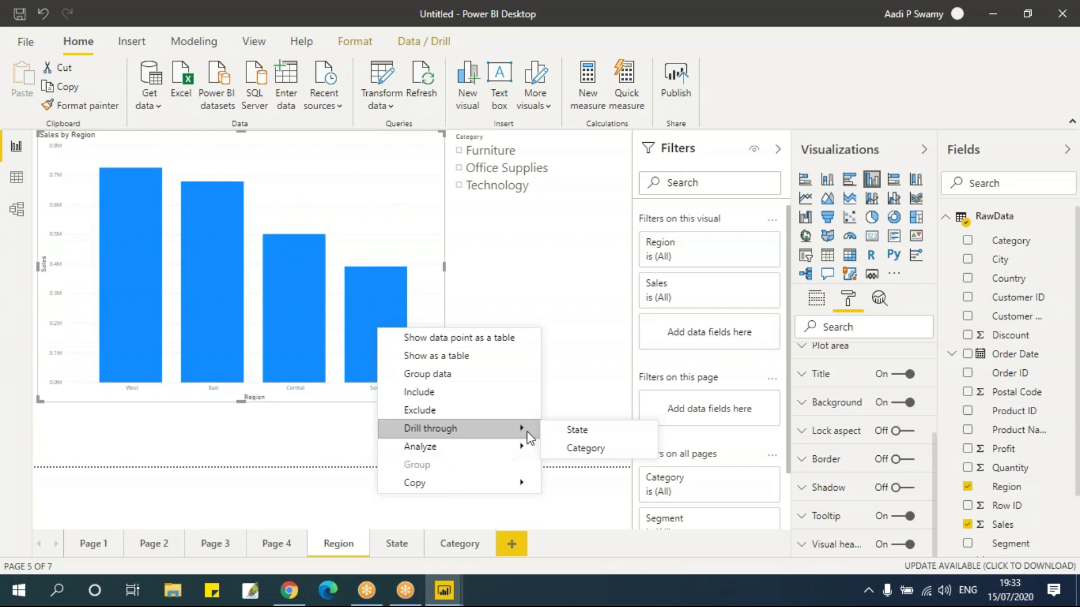
left_click(595, 452)
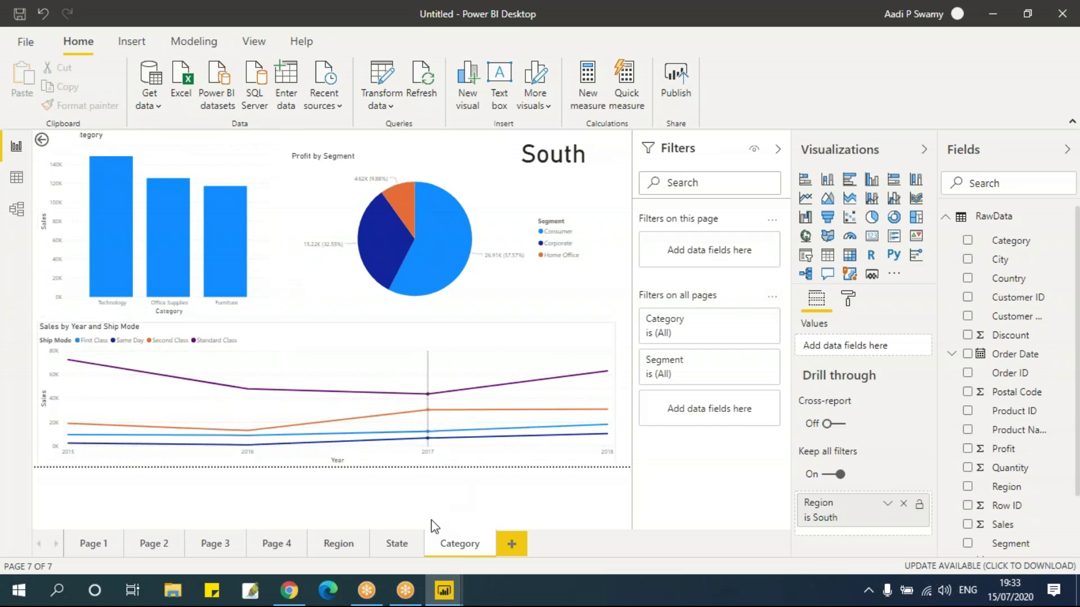
Return to the Region page and filter it to Furniture with the Category slicer.
left_click(340, 544)
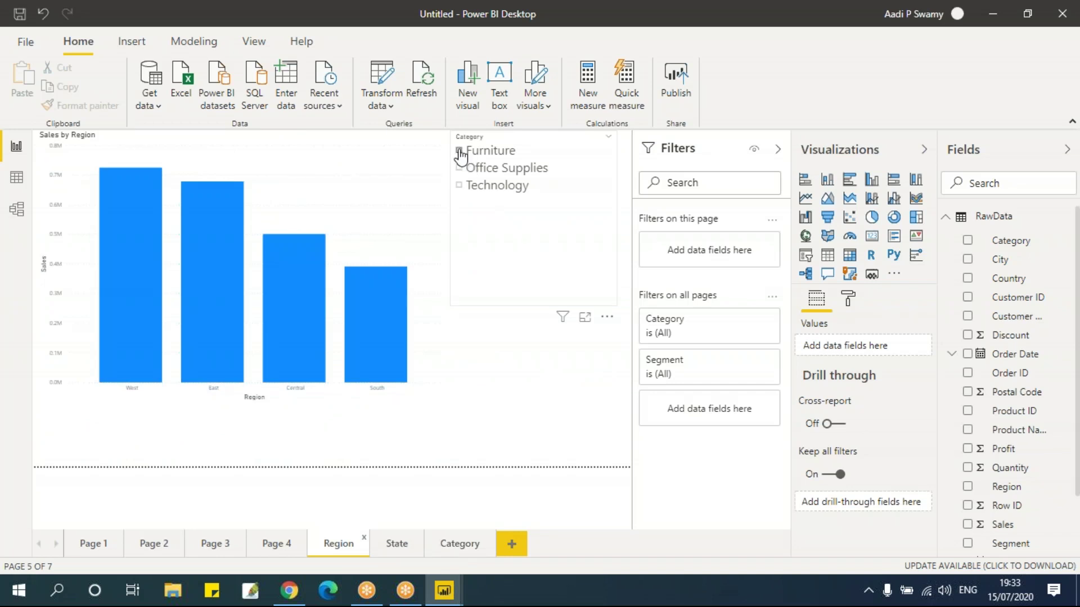
left_click(497, 256)
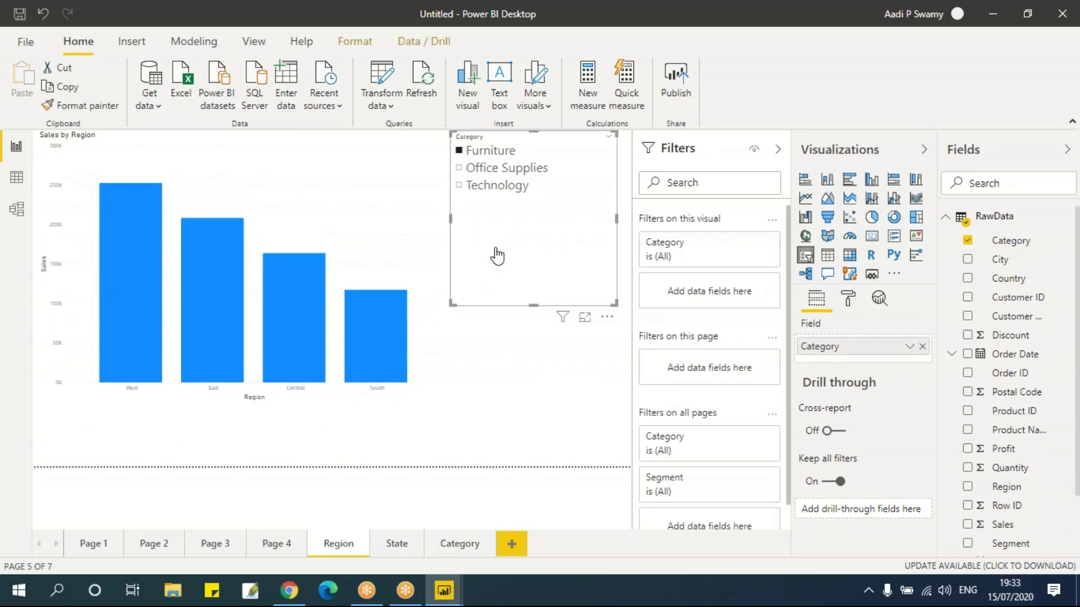
Drill through from the South column to the Category page with Furniture selected in the slicer.
right_click(389, 323)
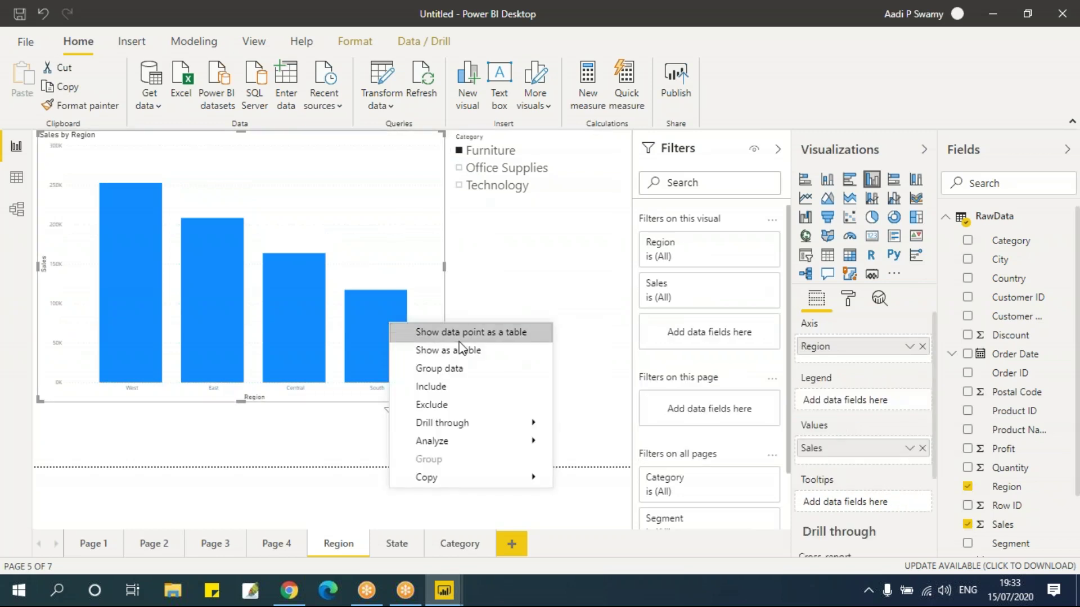
mouse_move(467, 426)
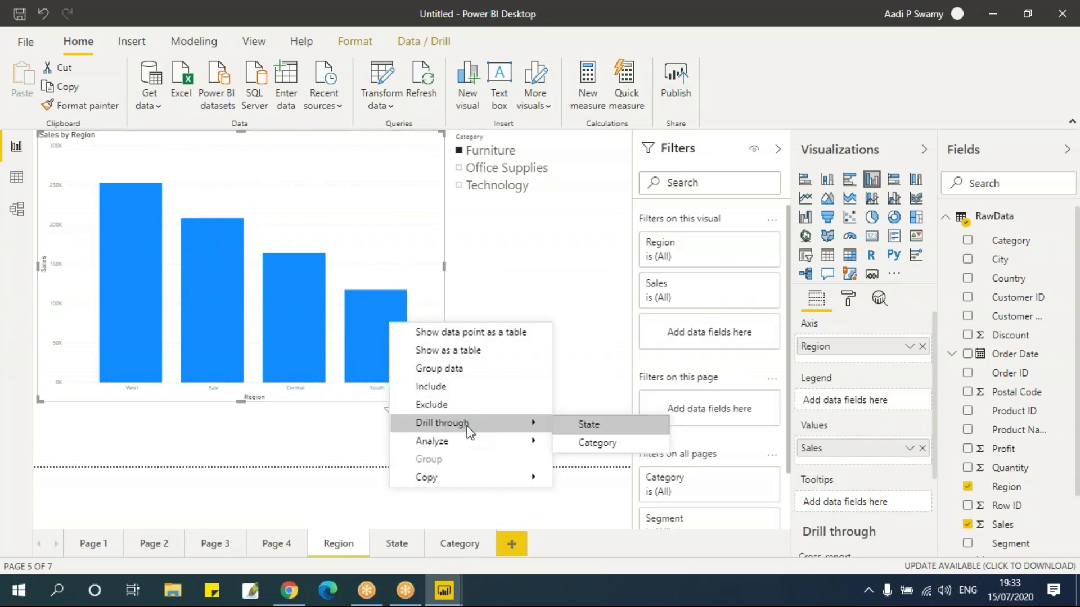
left_click(599, 443)
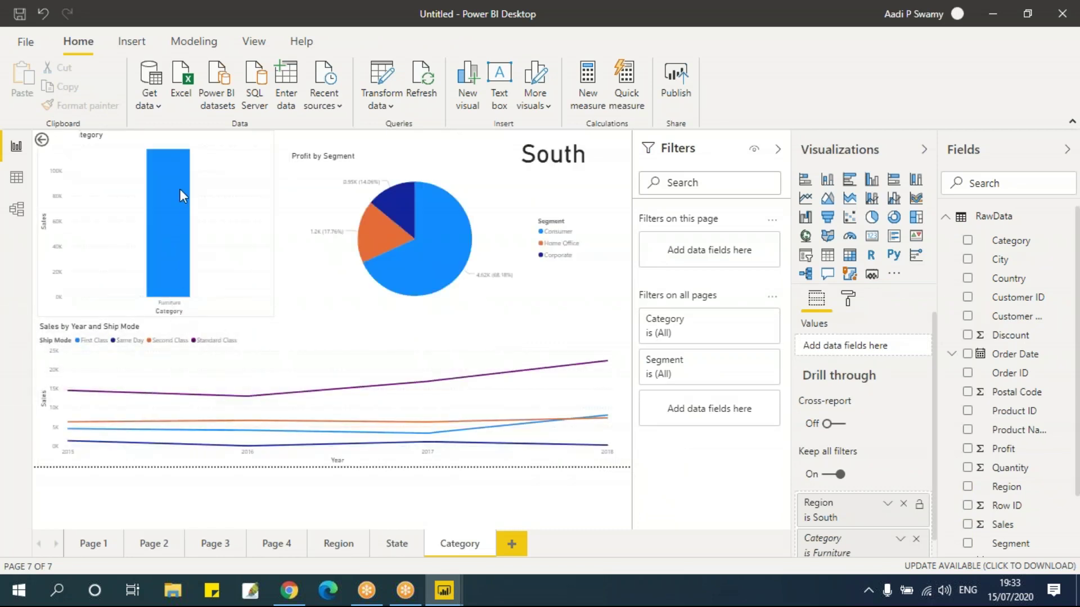
mouse_move(175, 275)
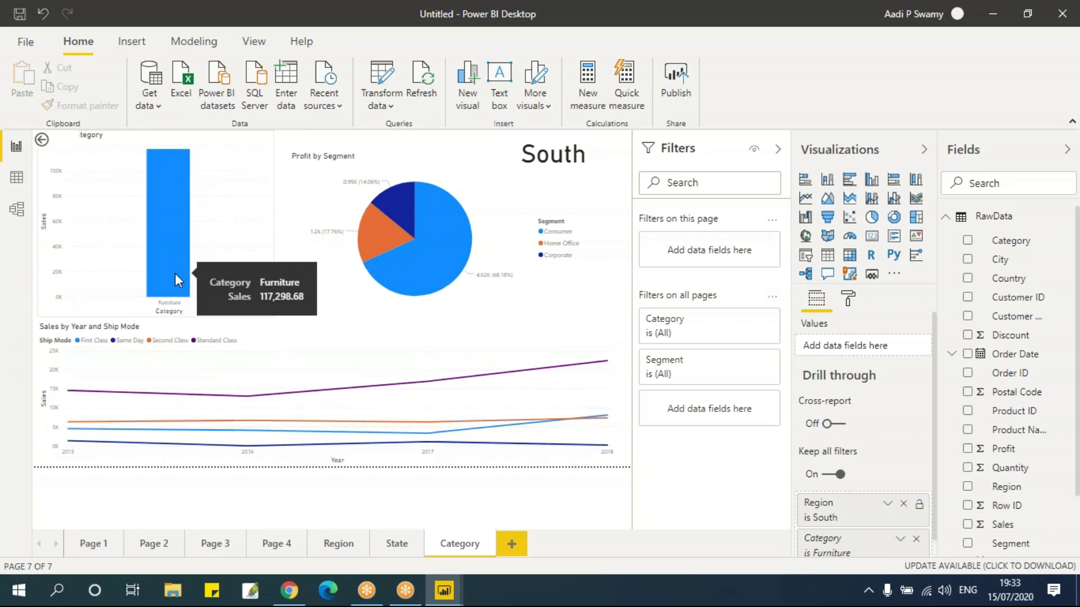
Turn off Keep all filters in the Category page's drill-through settings.
left_click(340, 543)
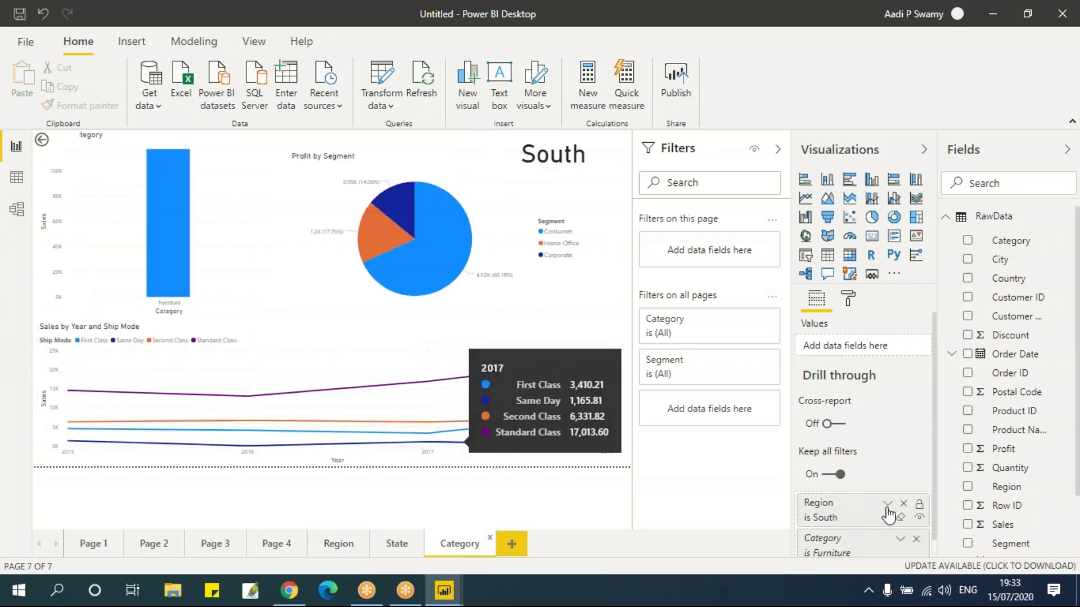
scroll(877, 506, "down", 1)
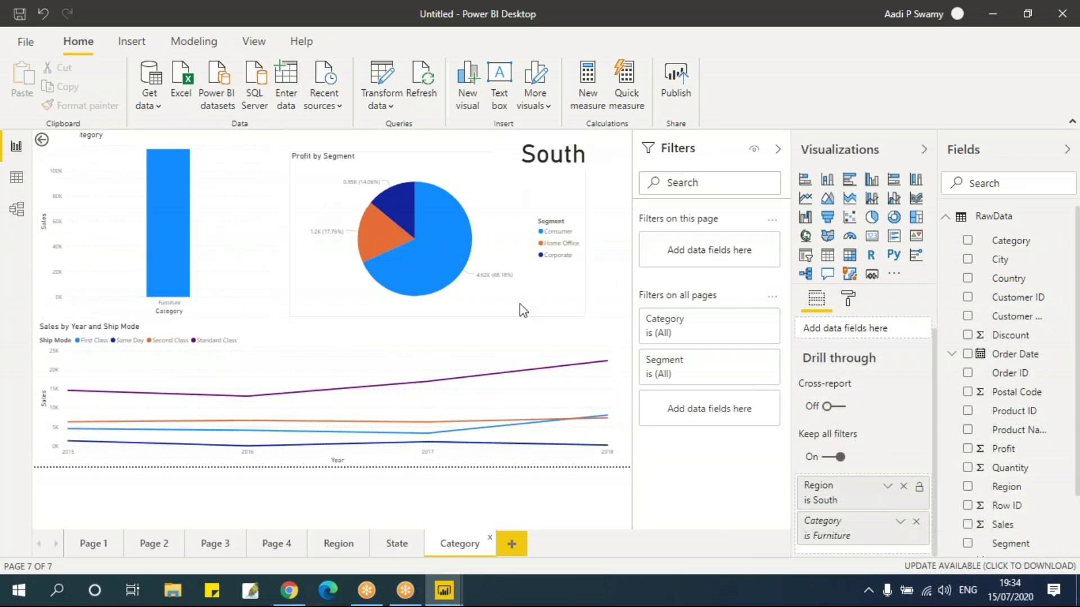
left_click(831, 458)
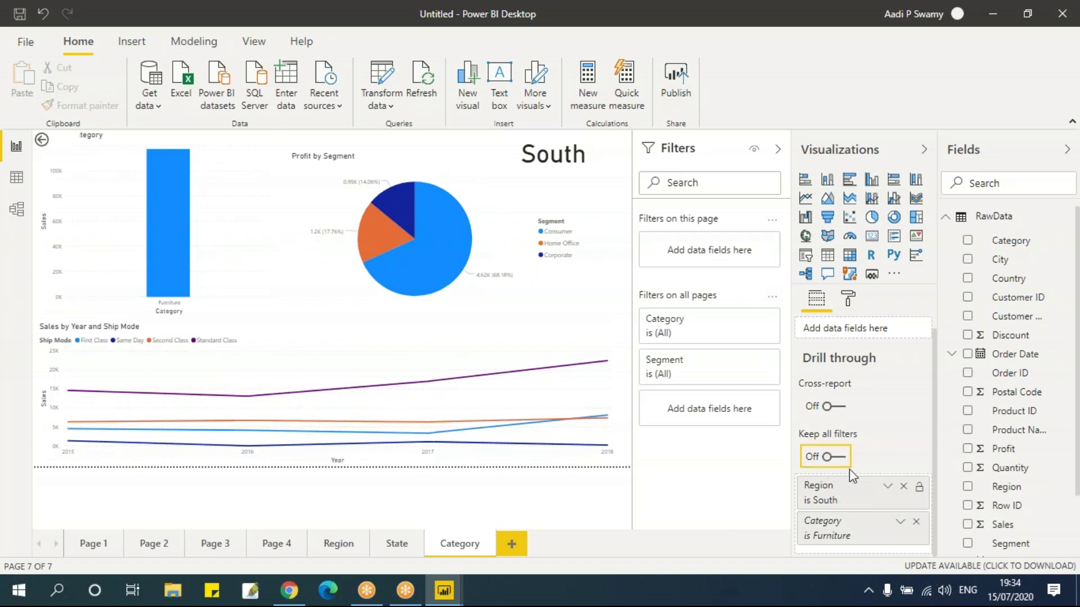
Return to the Region page and drill through from the East column to the Category page with Furniture still selected.
left_click(331, 552)
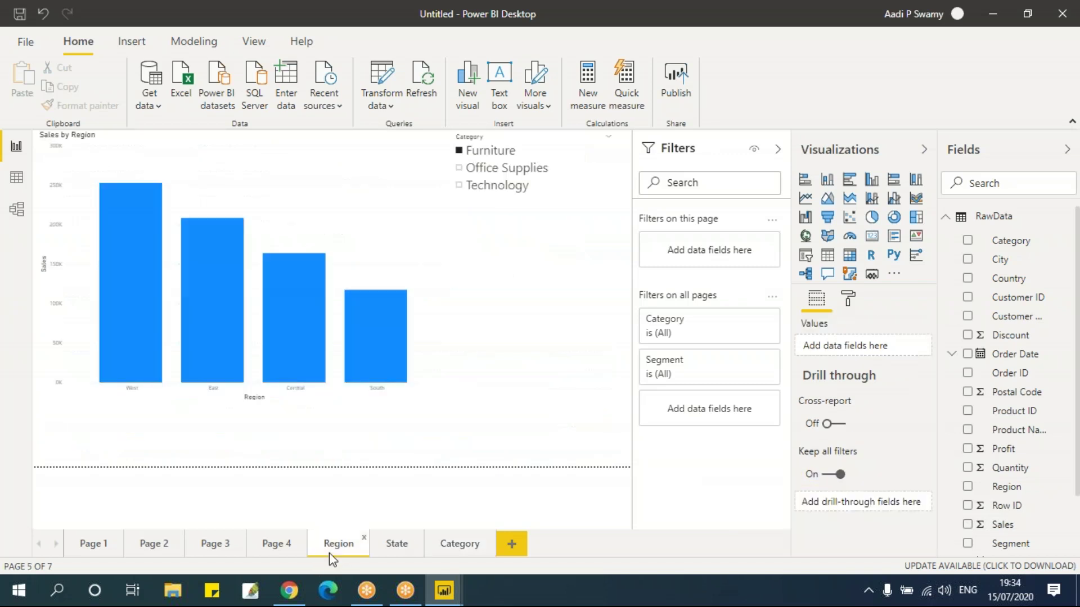
right_click(203, 248)
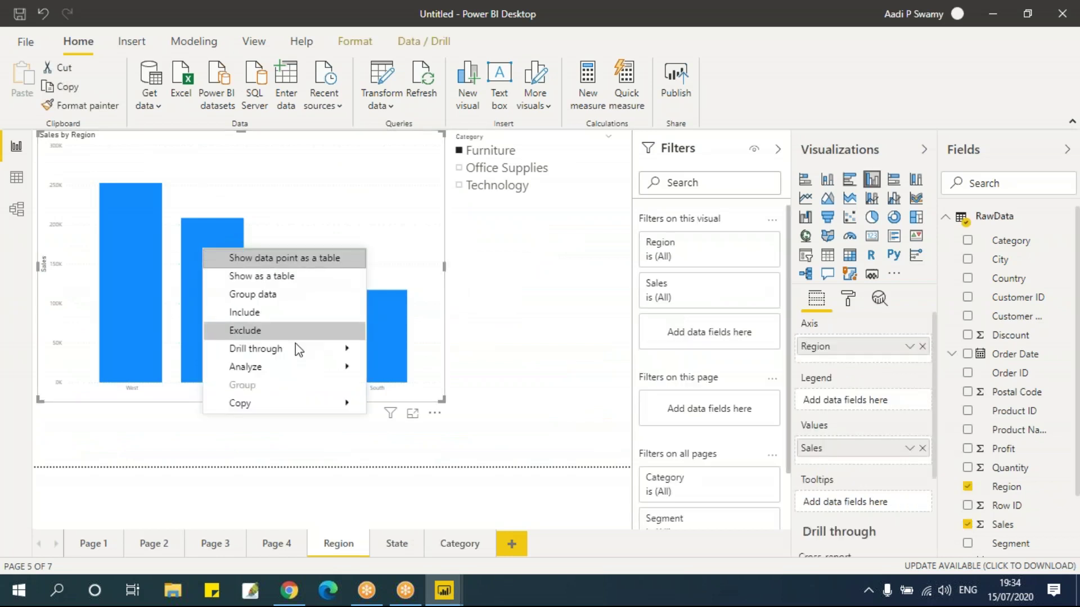
mouse_move(299, 351)
left_click(426, 369)
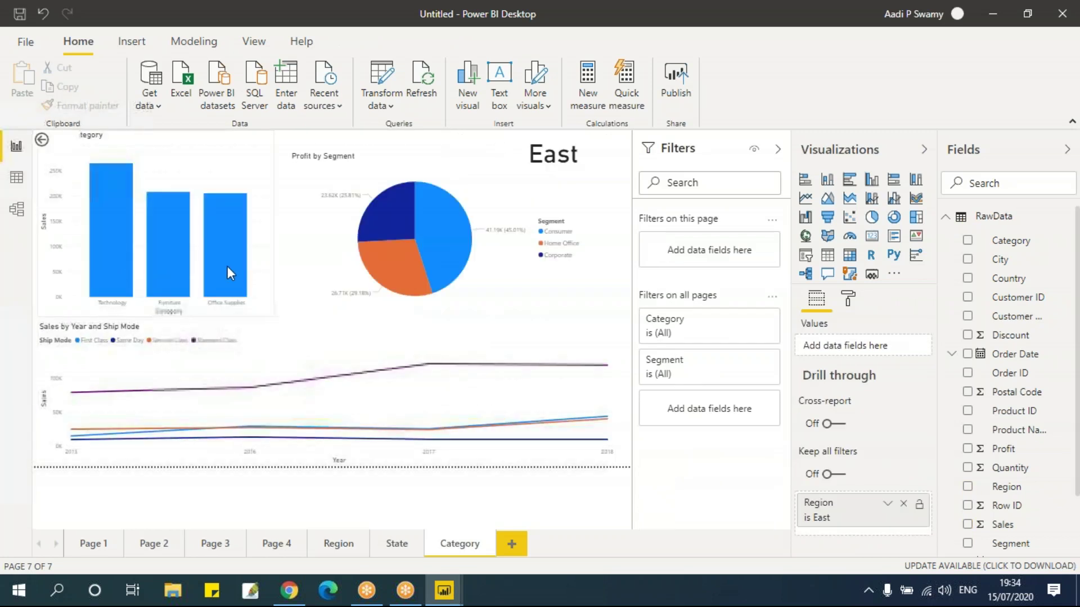
Turn Keep all filters back on in the Category page's drill-through settings.
left_click(338, 543)
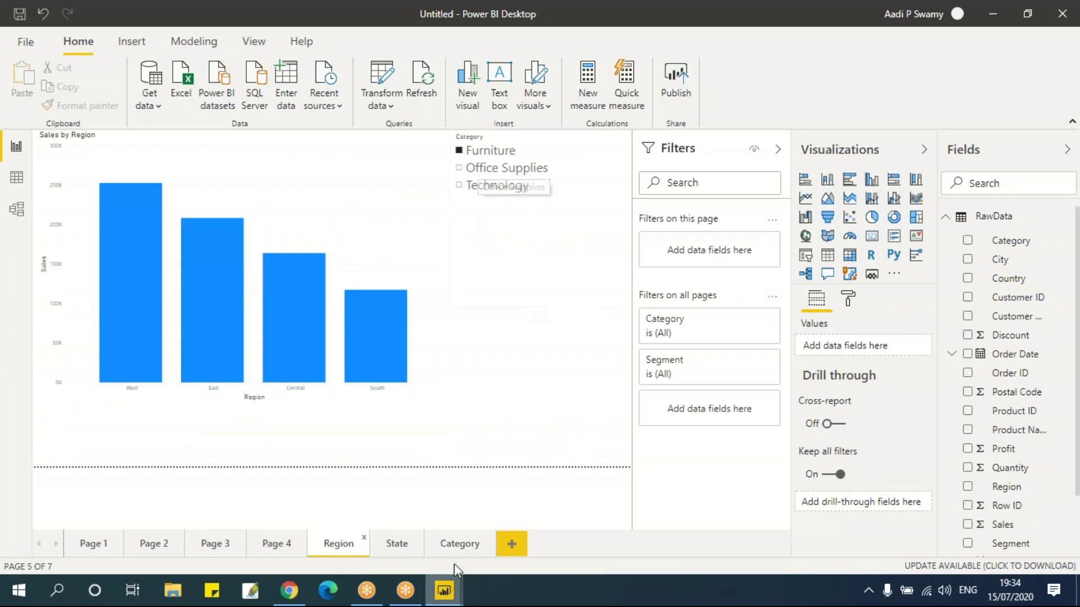
left_click(446, 544)
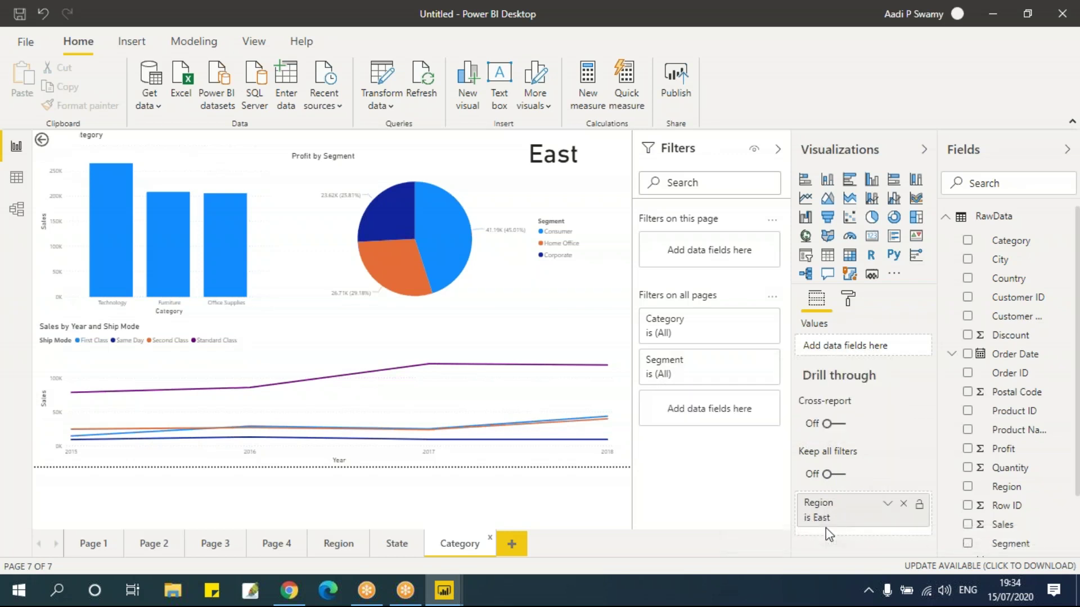
left_click(838, 475)
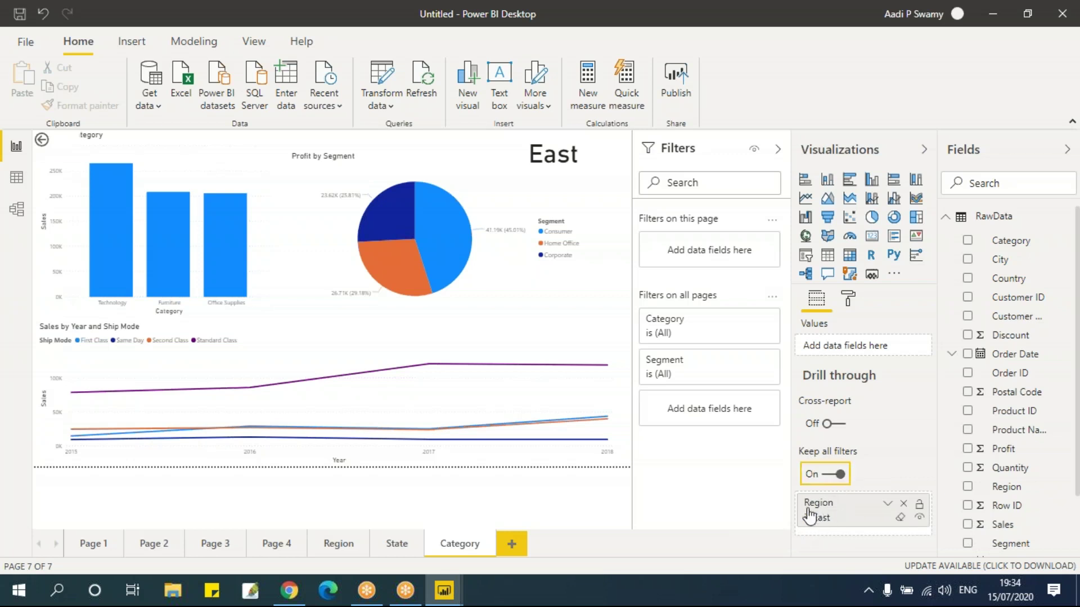
Filter the Region page to Technology with the slicer and drill through from the East column to the Category page.
left_click(338, 543)
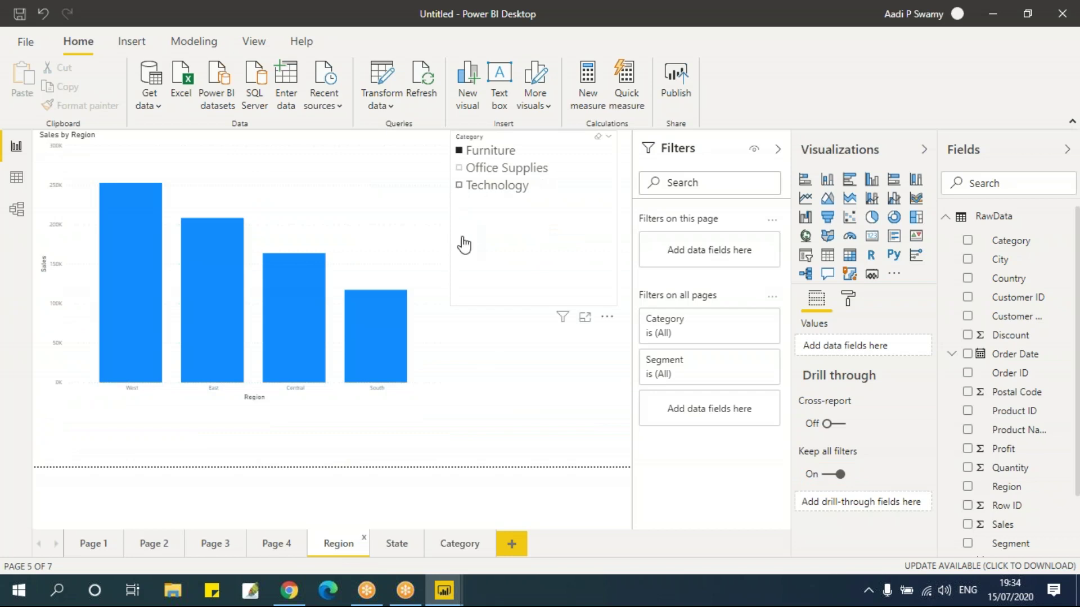
left_click(464, 249)
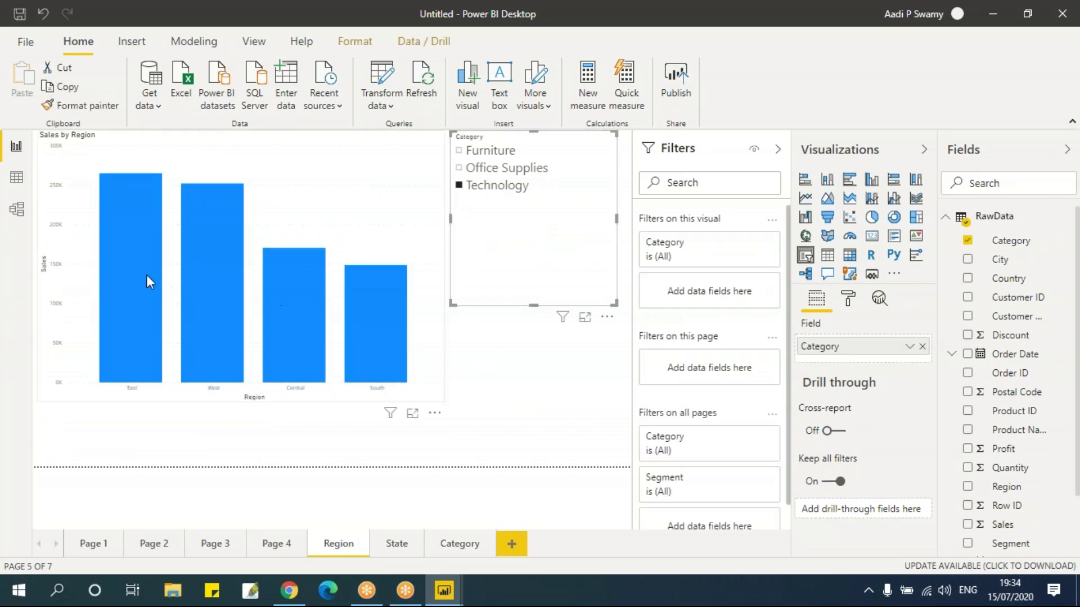
right_click(128, 259)
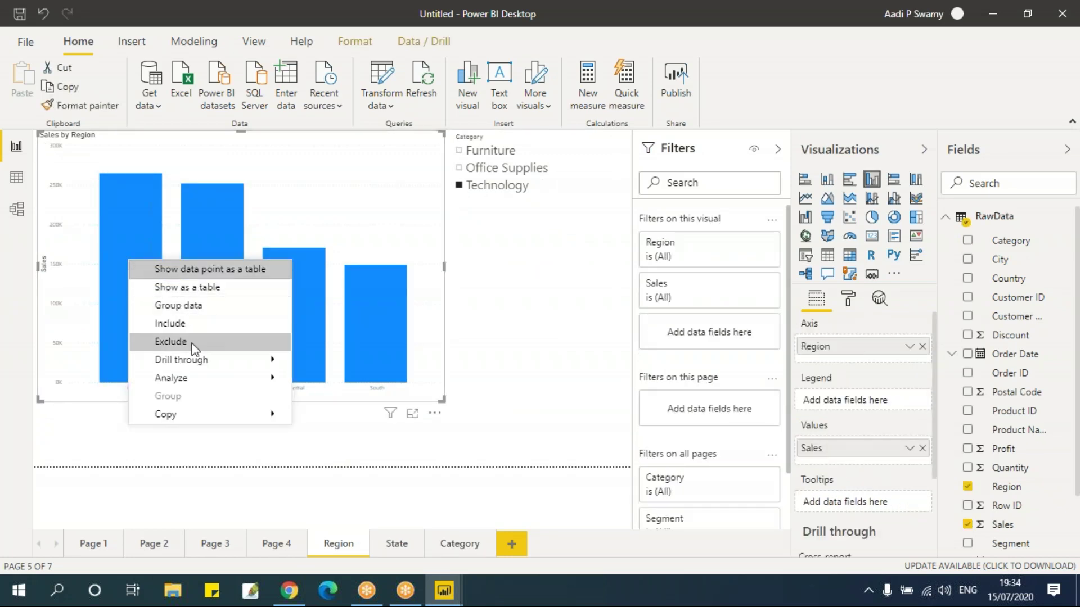
mouse_move(200, 363)
left_click(334, 381)
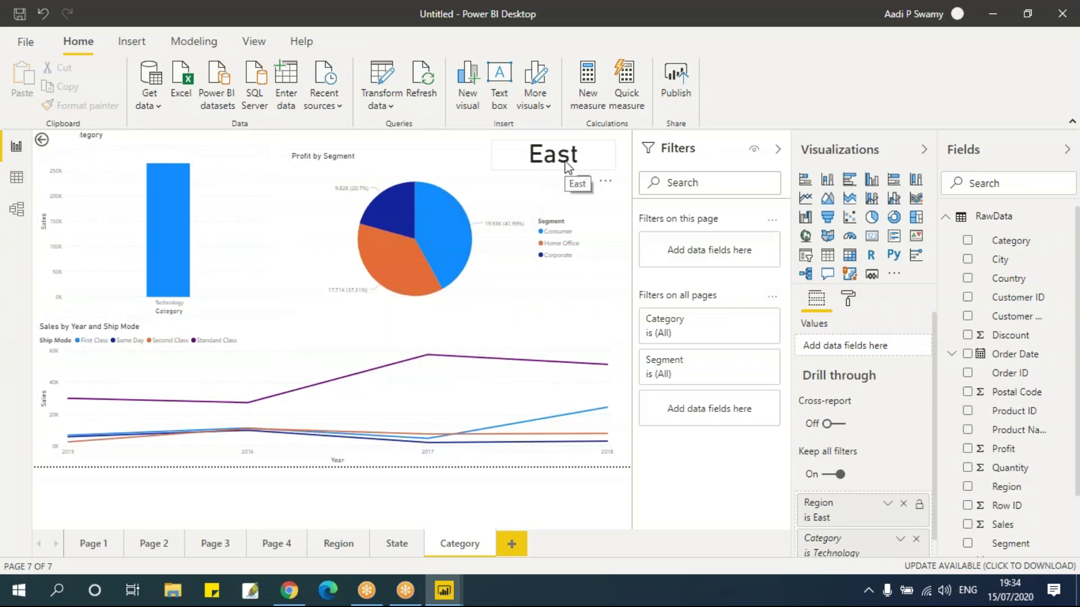
scroll(869, 529, "down", 1)
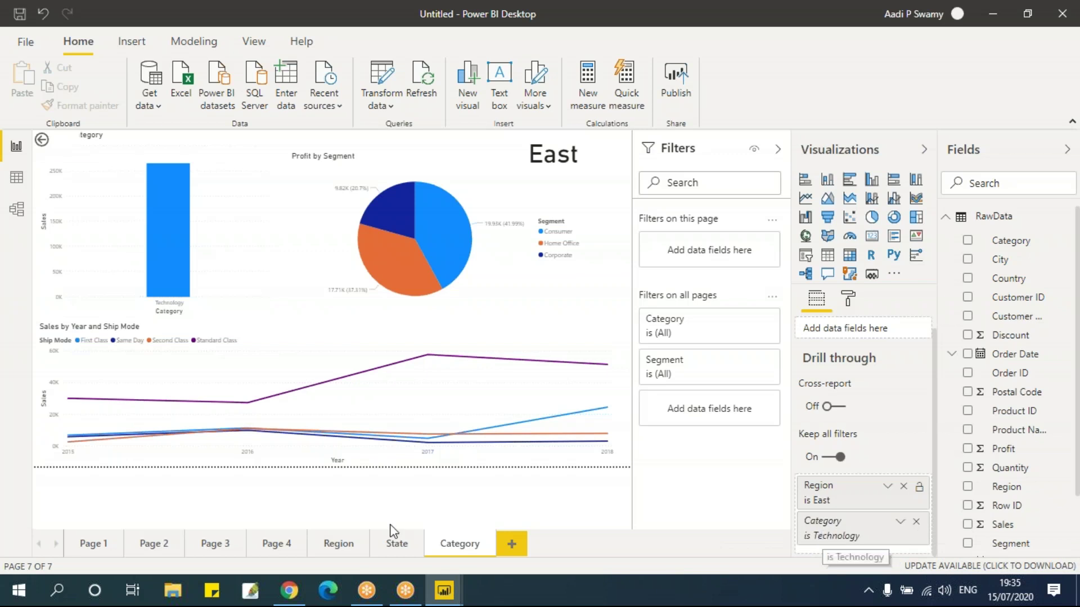
Reduce the height of the Category slicer on the Region page to fit closely around its items.
left_click(332, 541)
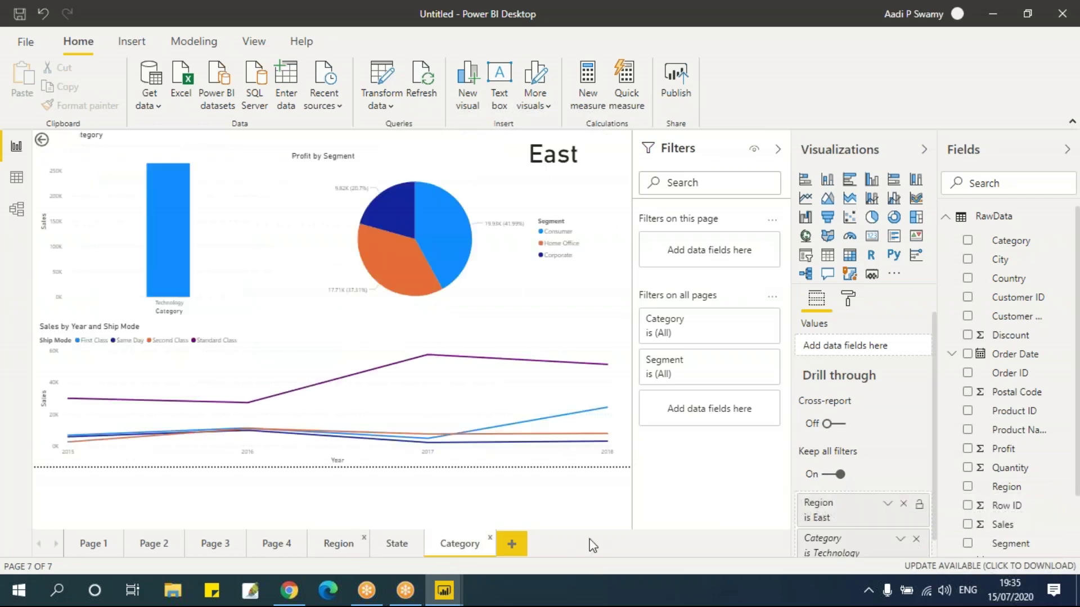
scroll(838, 551, "down", 1)
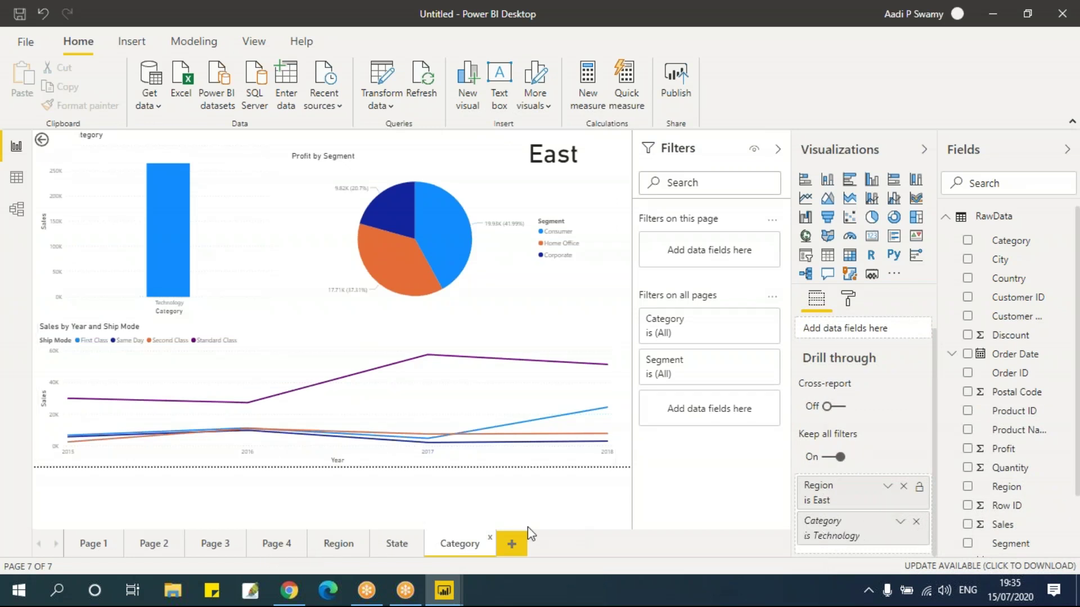
left_click(341, 544)
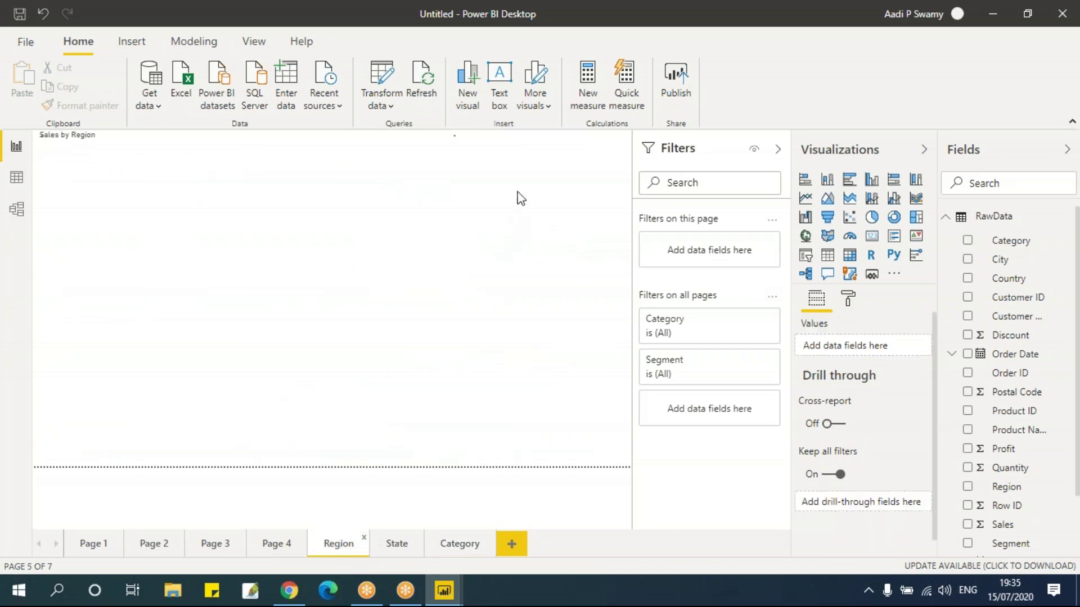
left_click(549, 310)
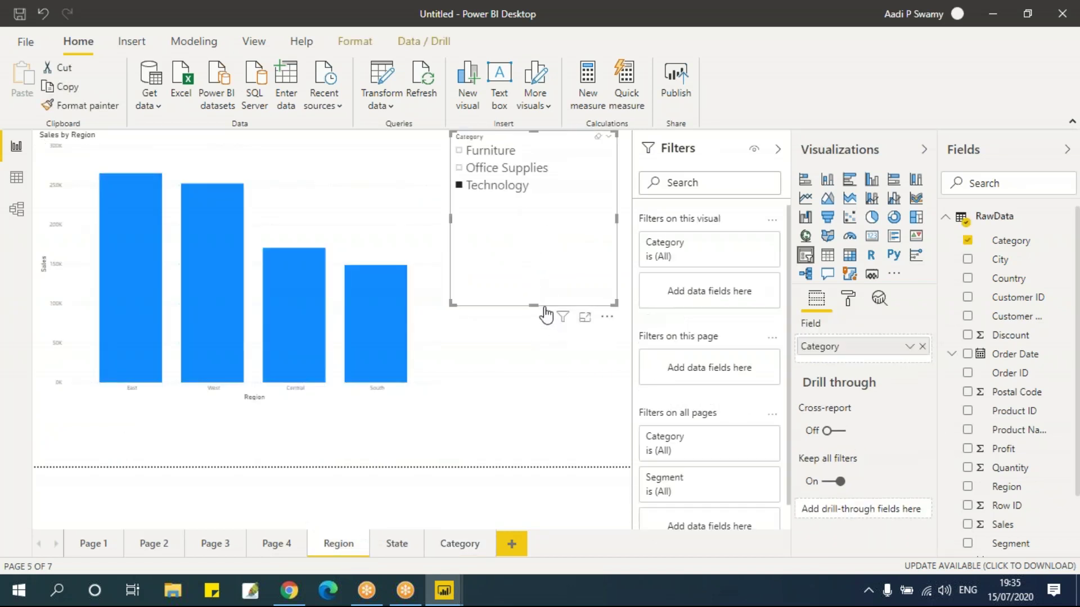
left_click_drag(543, 230, 542, 211)
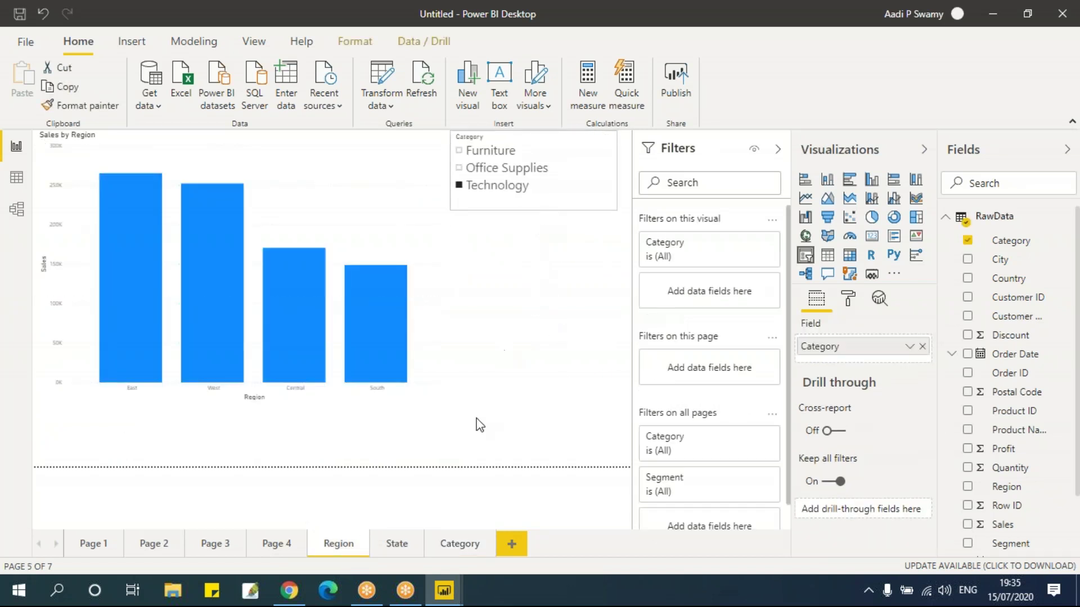
Remove the Category filter from the Category page's drill-through fields and check the Texas column's available actions on the State page.
left_click(488, 529)
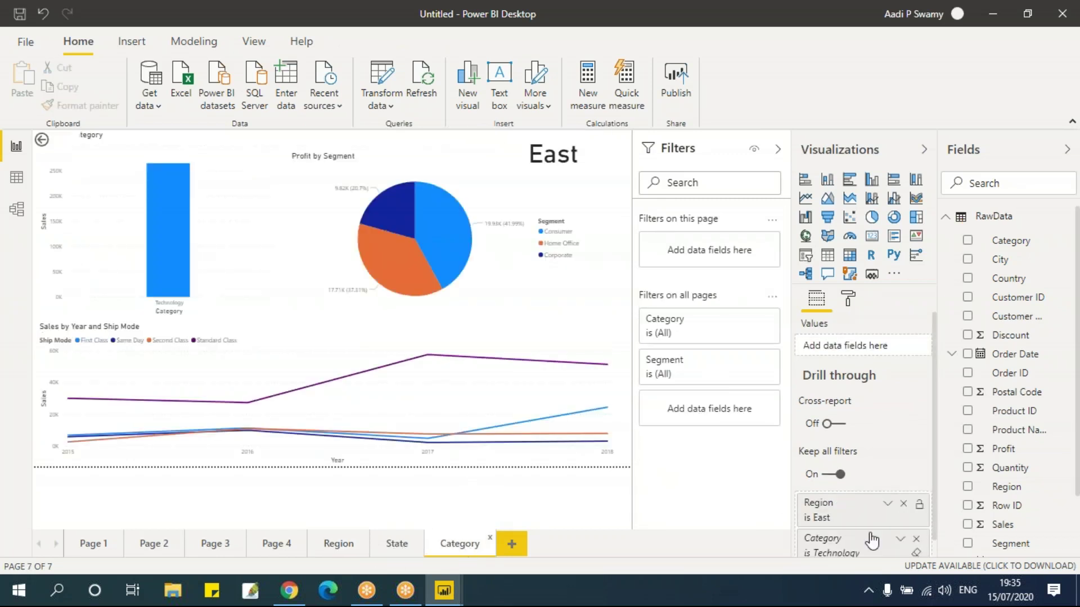
left_click(916, 539)
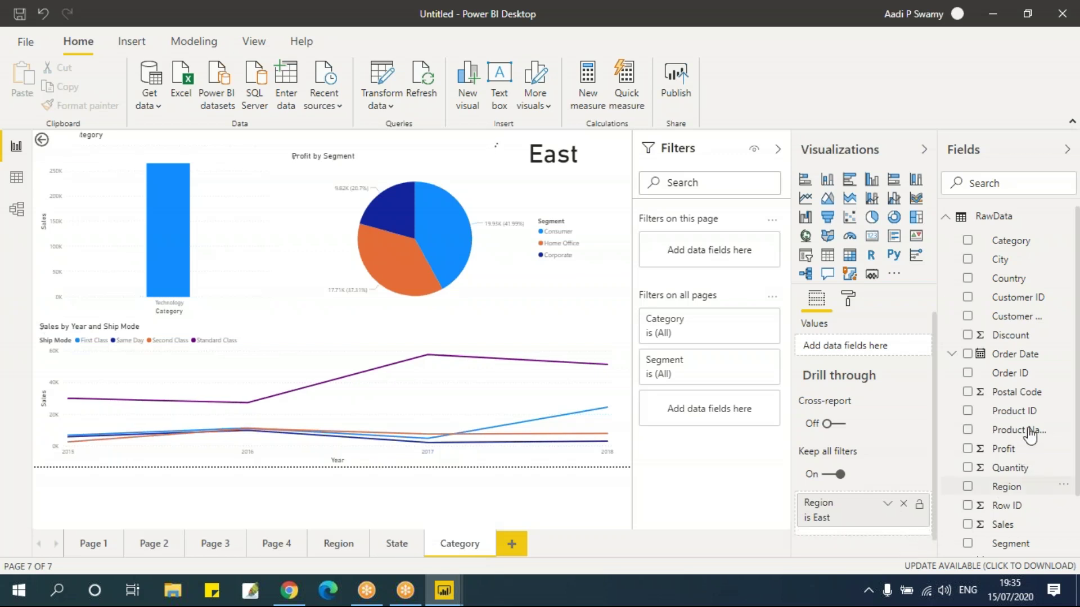
left_click(396, 543)
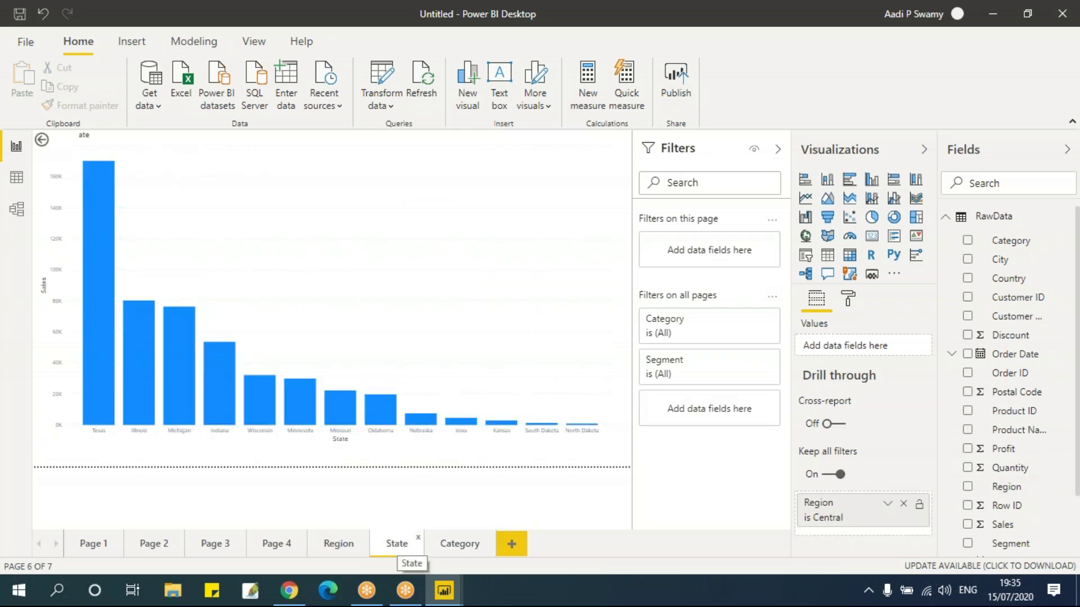
right_click(96, 254)
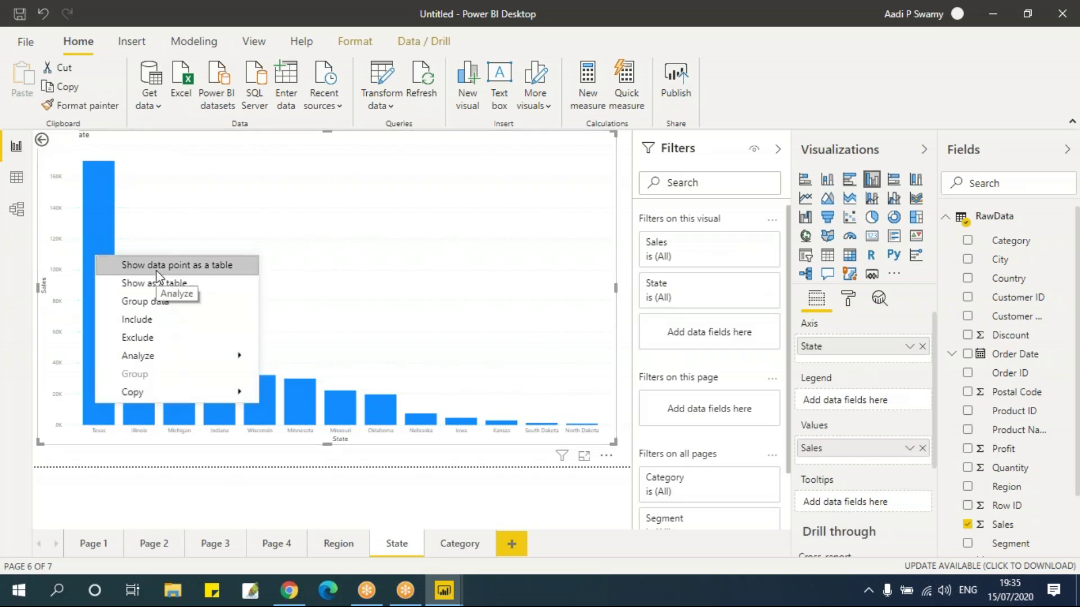
Add State as a second drill-through field on the Category page.
left_click(471, 550)
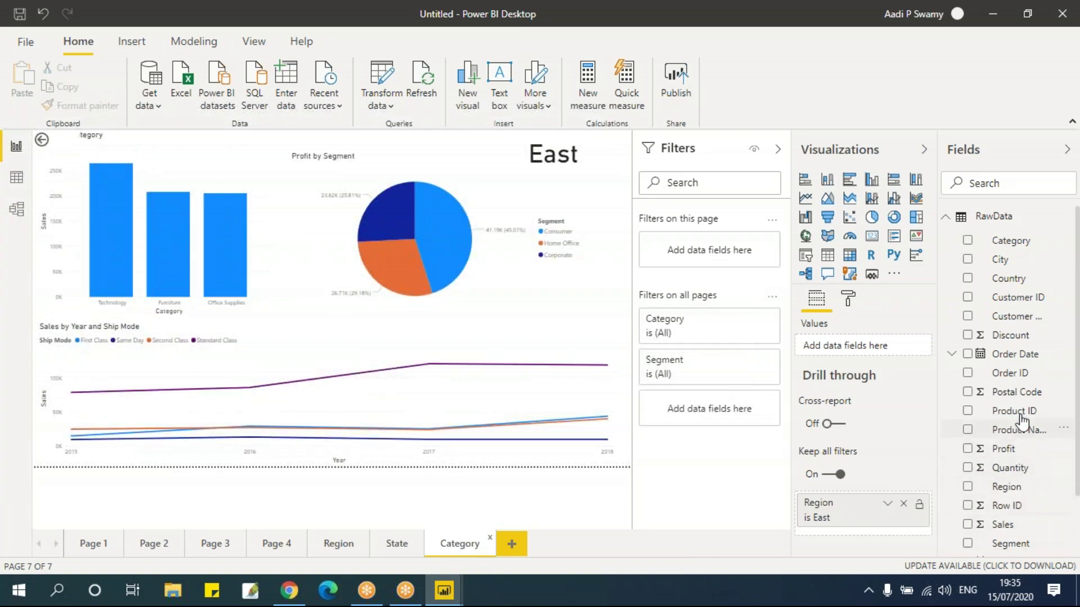
scroll(1023, 523, "down", 2)
left_click_drag(1024, 525, 869, 538)
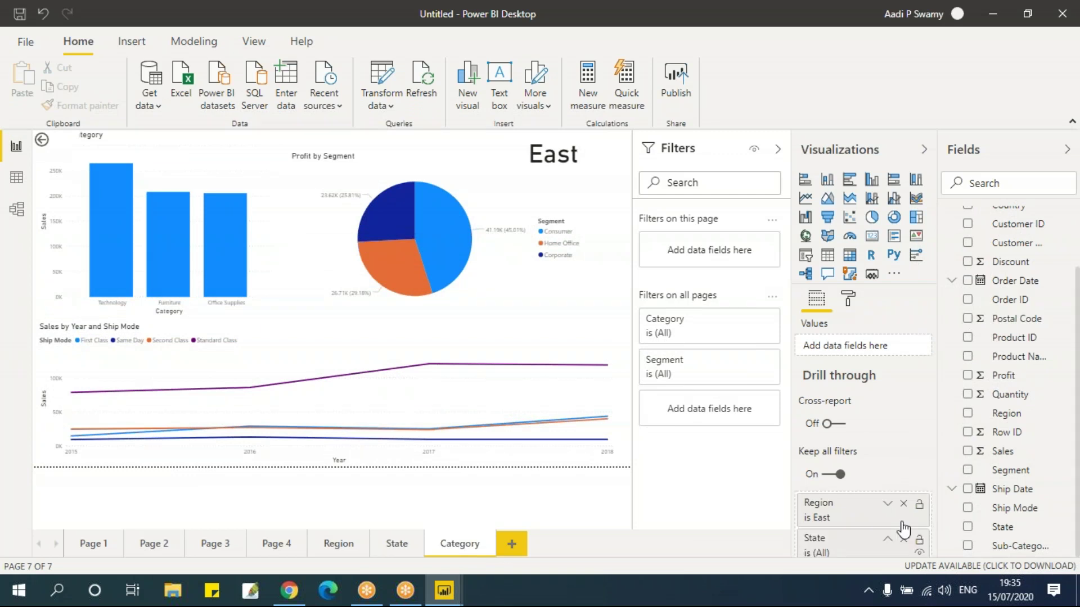
scroll(899, 458, "down", 3)
scroll(856, 512, "up", 2)
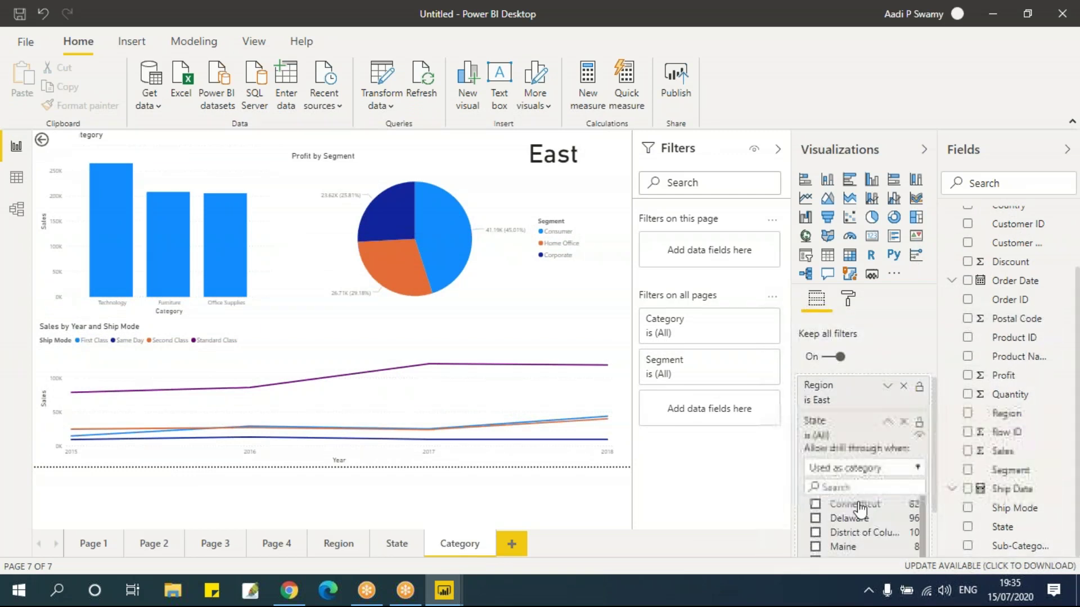
Drill through from the Texas column on the State page to the Category page, and return to the State page.
left_click(391, 551)
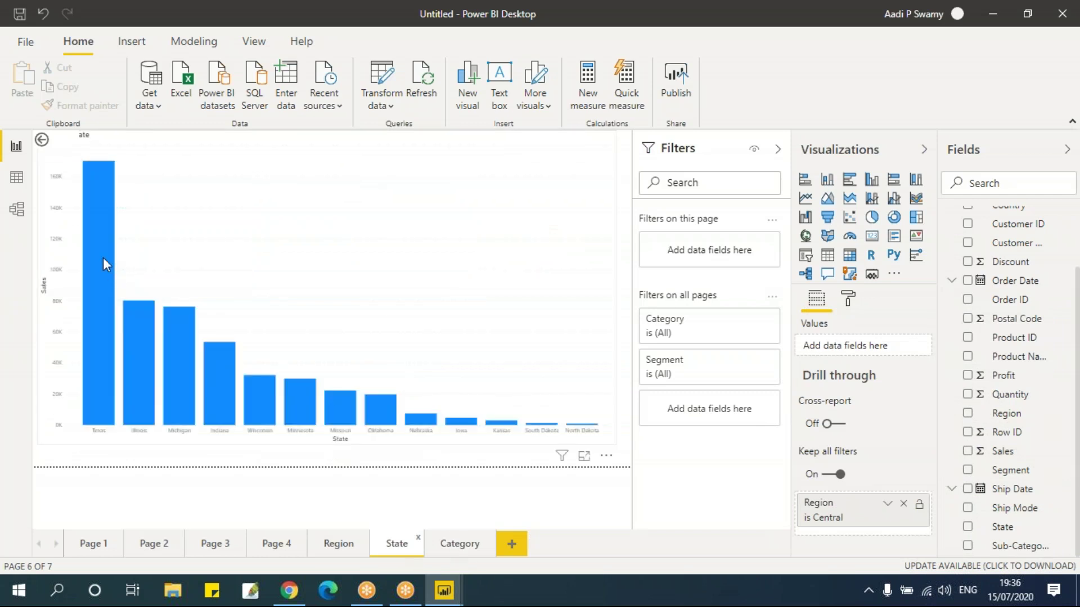
right_click(103, 258)
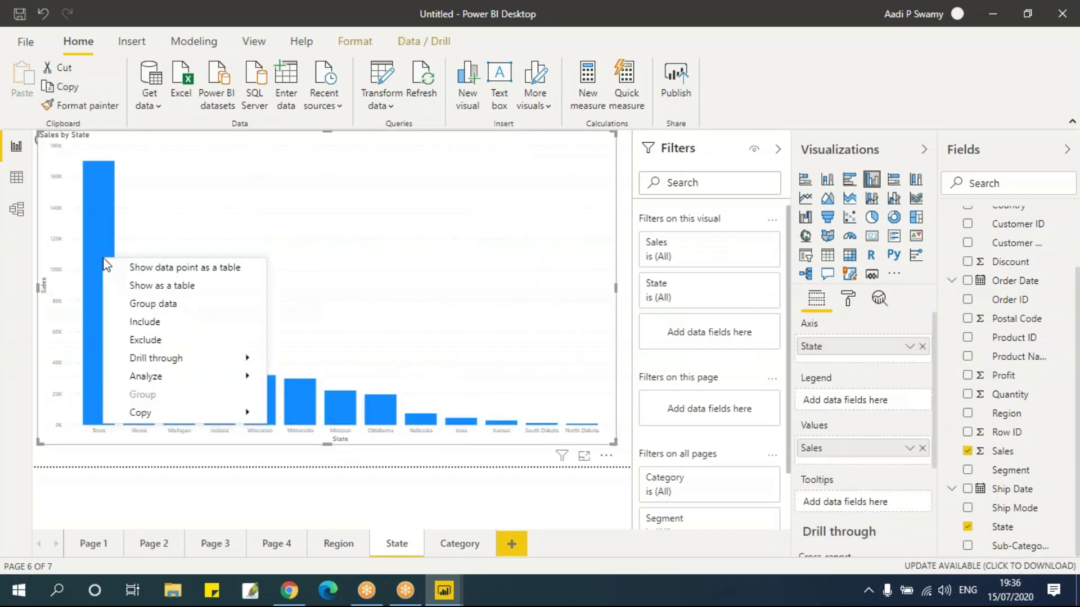
mouse_move(178, 363)
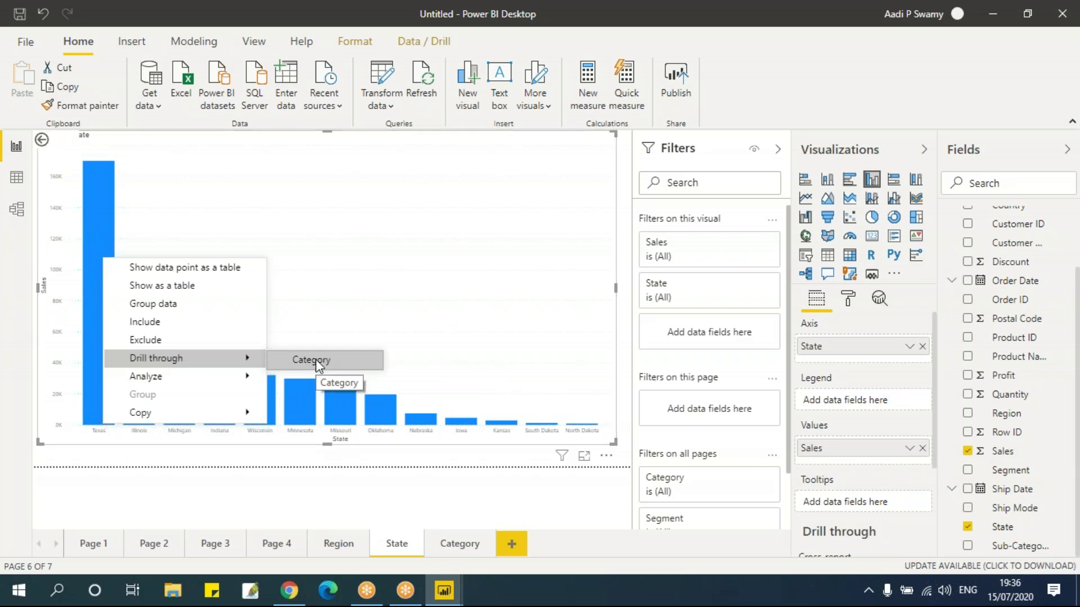
left_click(315, 359)
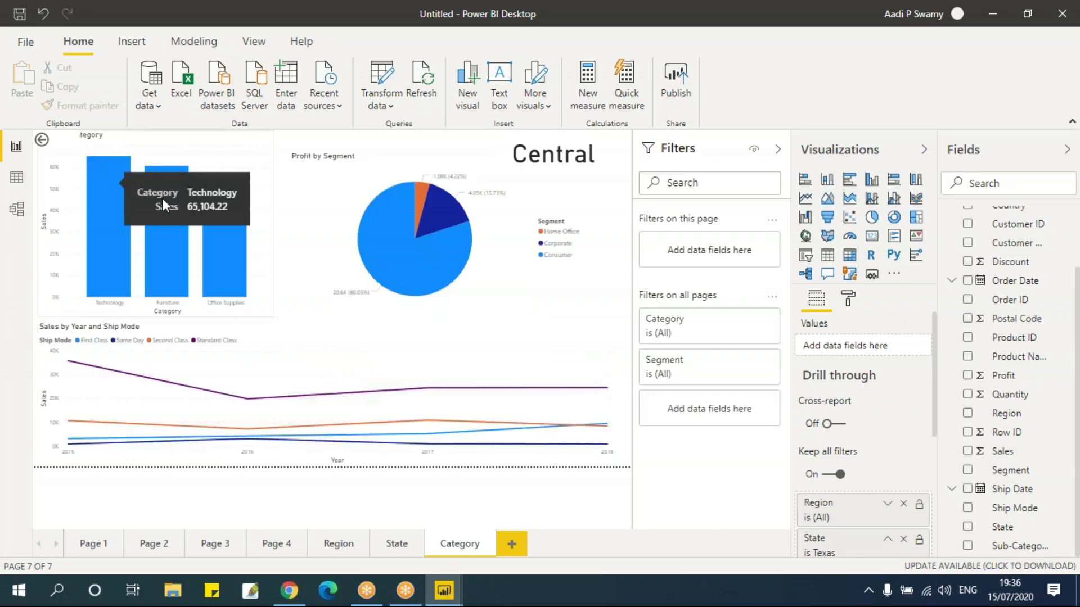
left_click(393, 546)
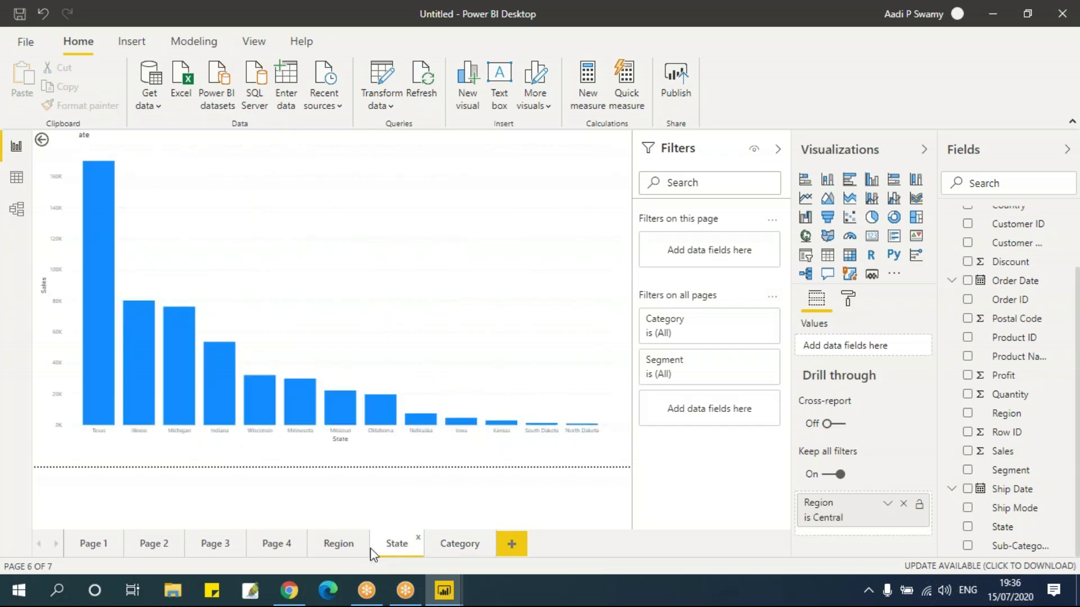
On the Region page, drill through from the South column to the State page.
left_click(349, 549)
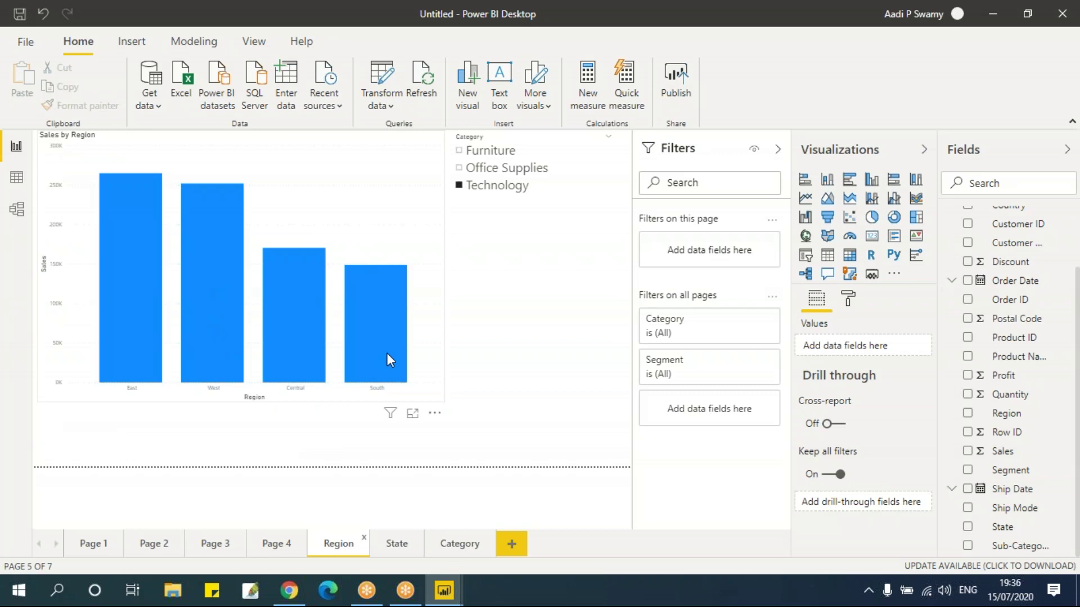
right_click(378, 322)
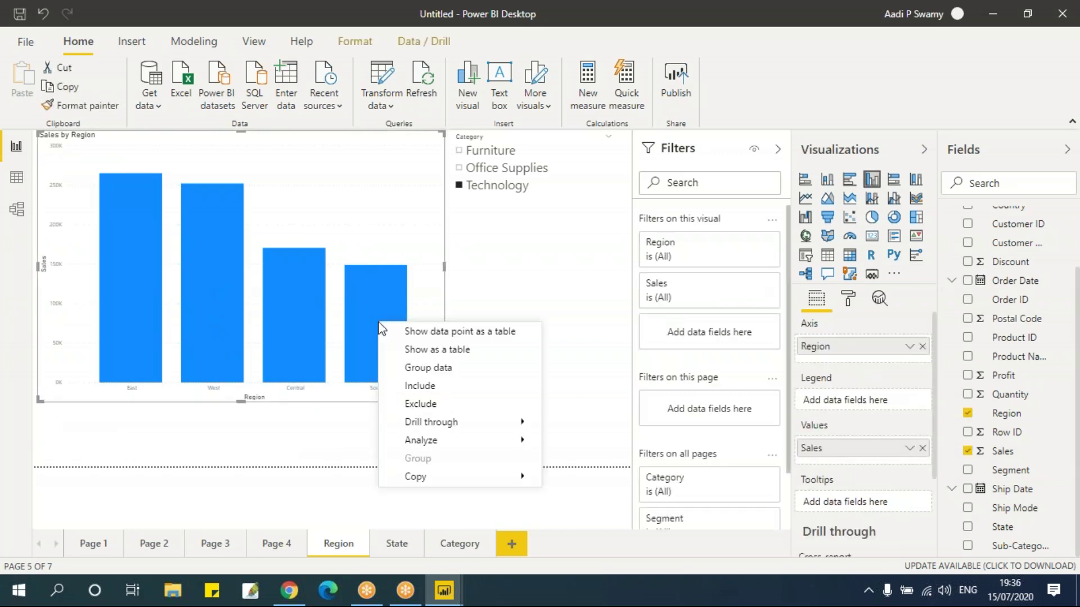
mouse_move(454, 428)
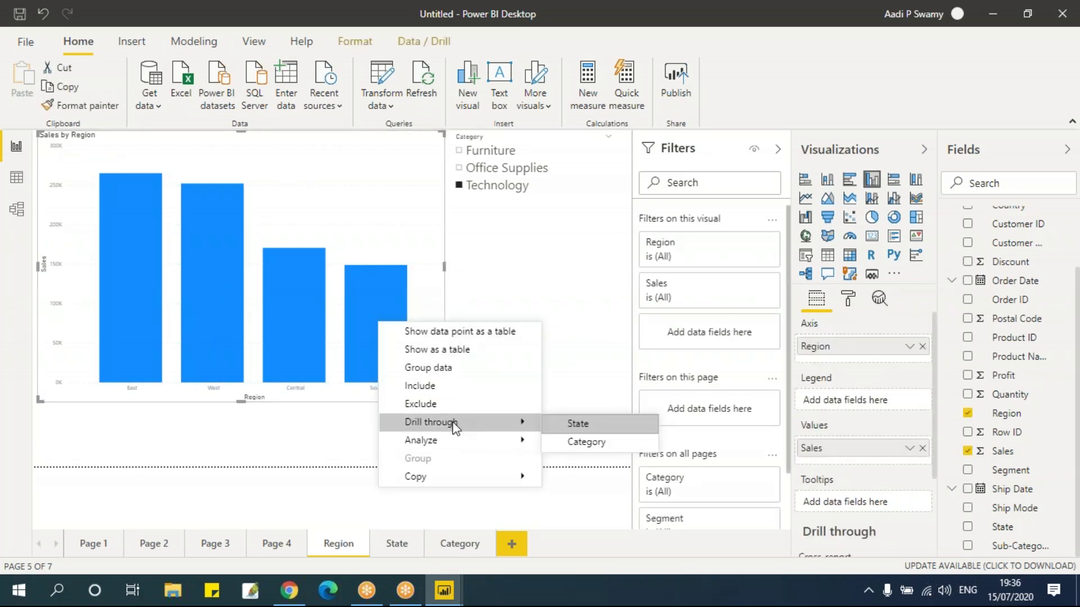
left_click(579, 423)
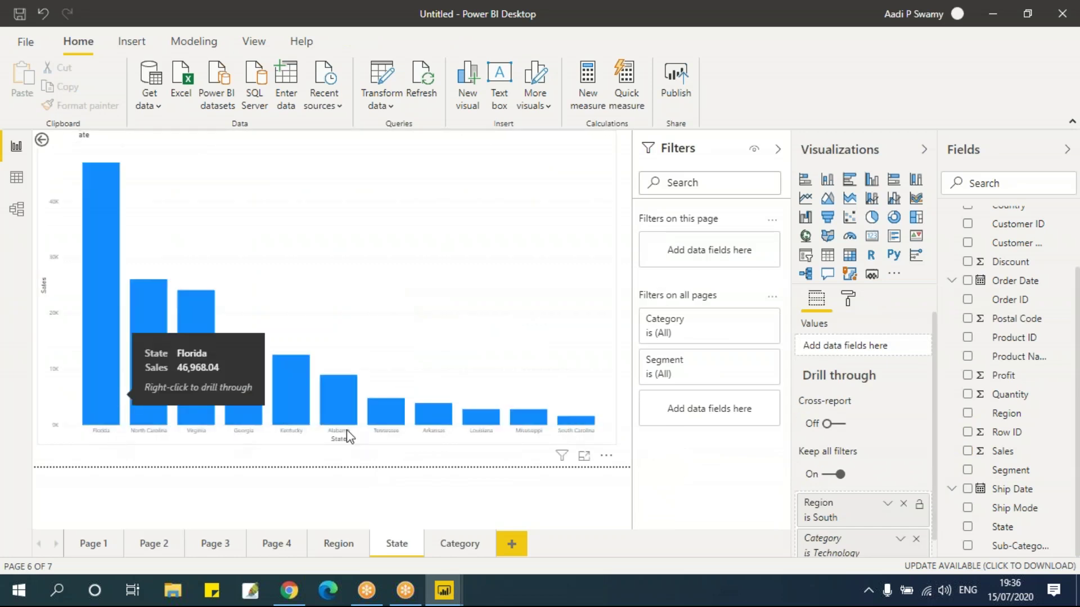
Drill through from the Florida column to the Category page and compare its carried filters with the Region page's slicer selection.
left_click(97, 273)
right_click(96, 272)
mouse_move(173, 373)
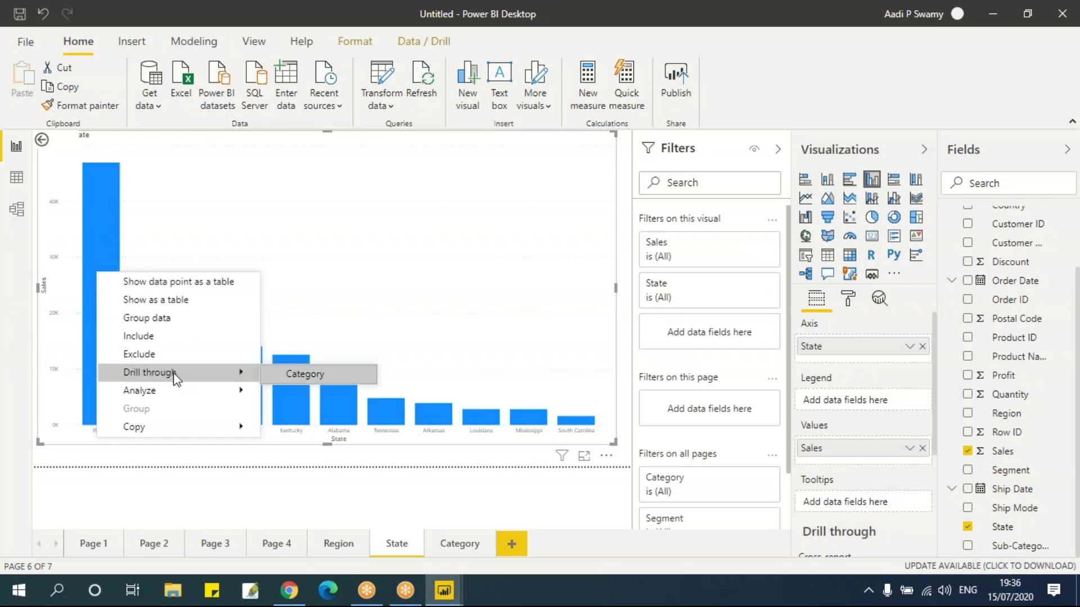
left_click(291, 375)
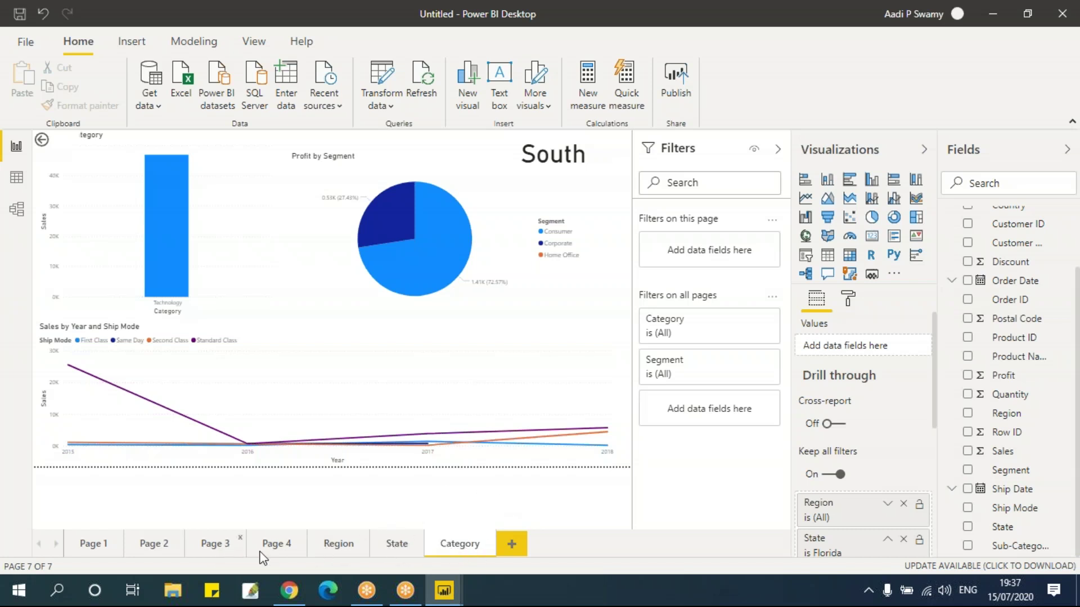
left_click(336, 546)
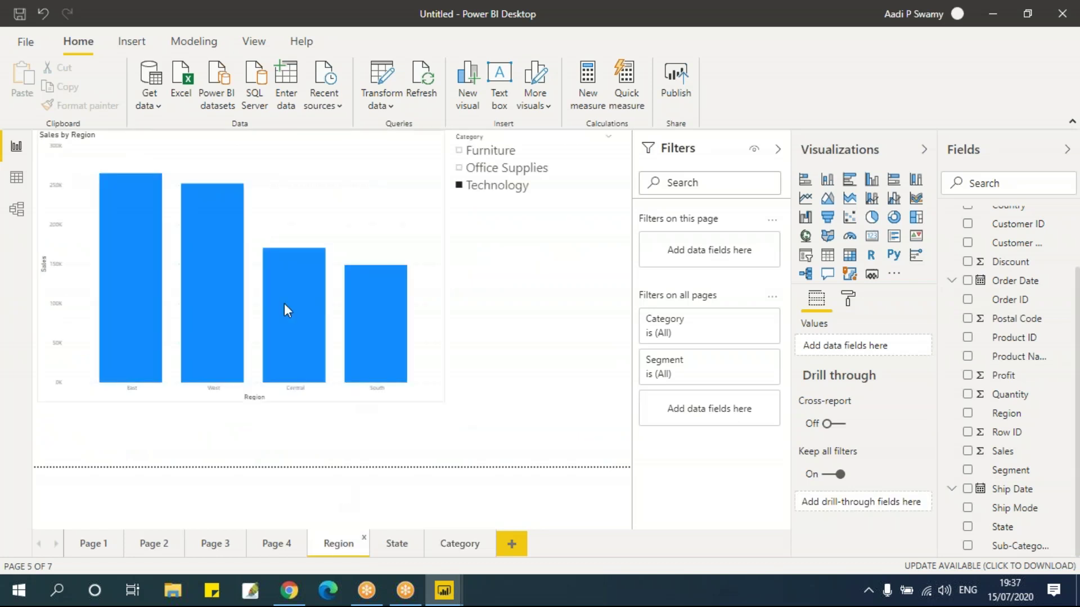
mouse_move(397, 362)
left_click(465, 549)
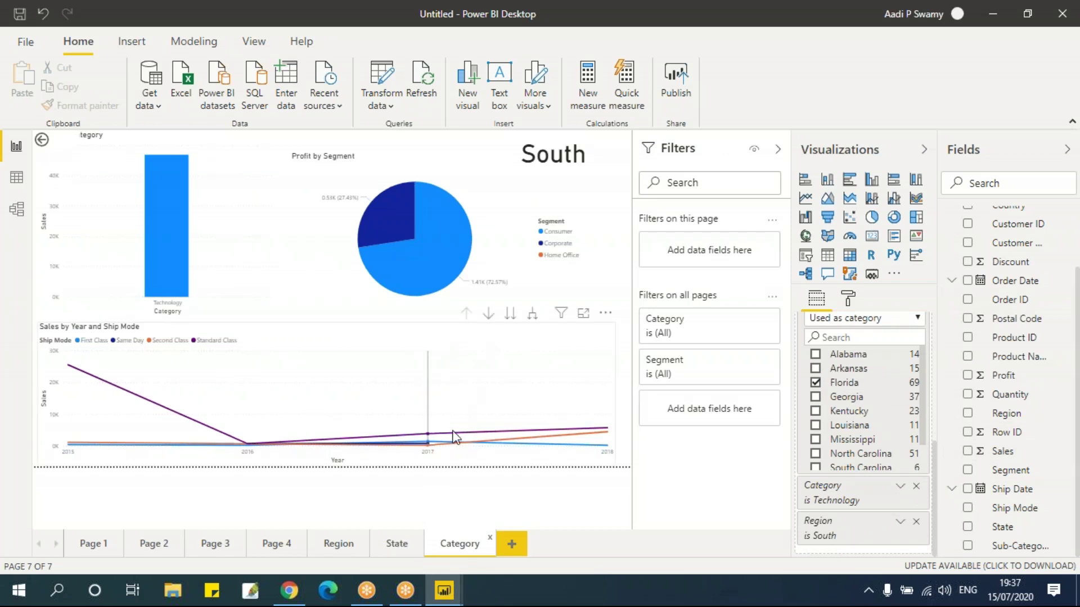
Add a new report page named MultiReports.
left_click(509, 544)
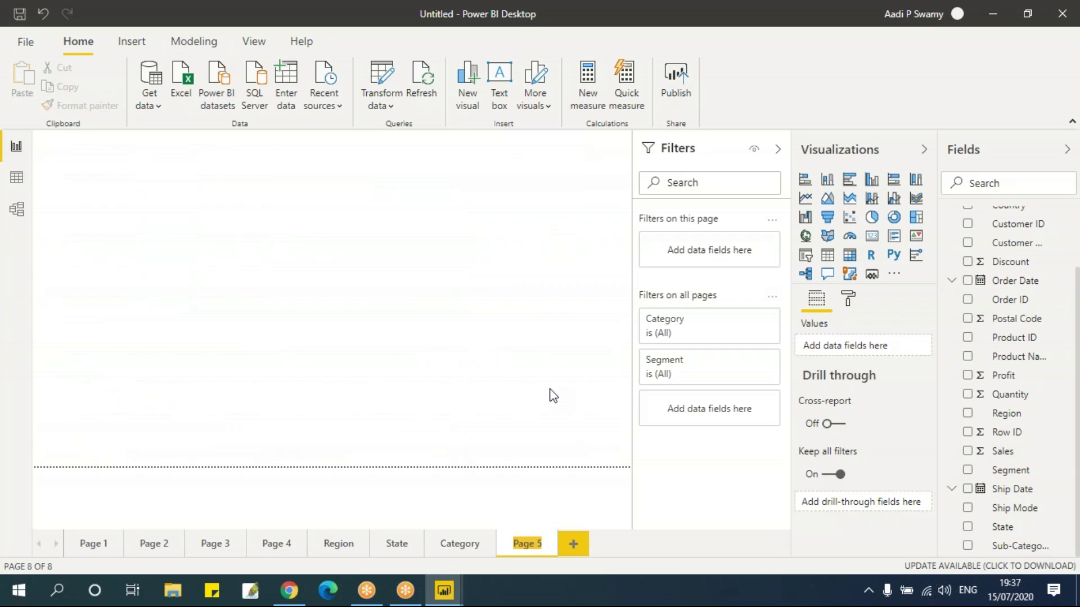
type("Multip")
left_click(526, 314)
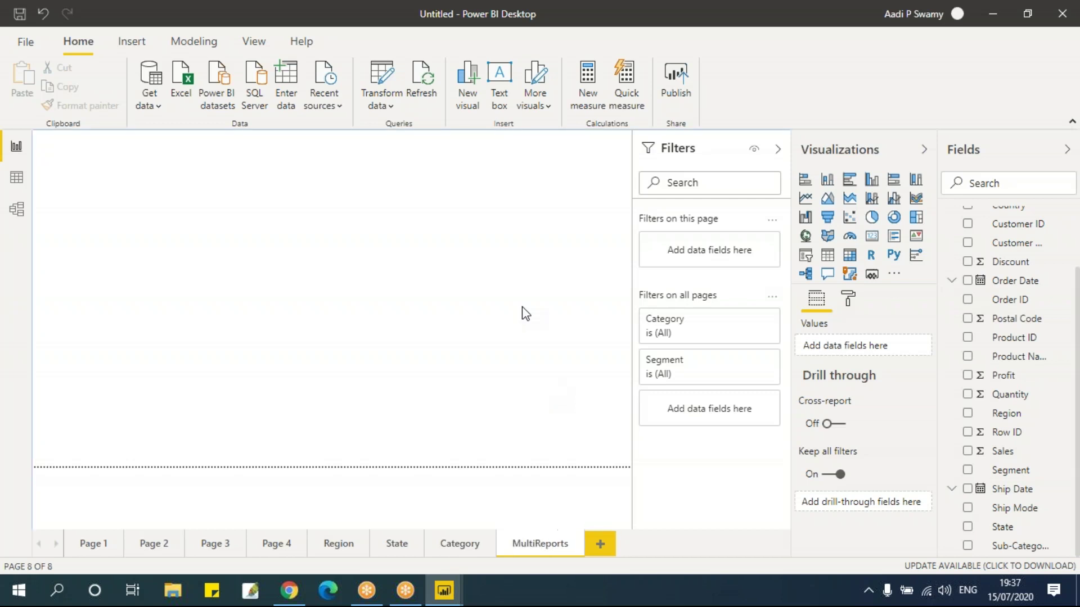
Create a clustered column chart of Sales by Region on the MultiReports page and enlarge it.
left_click(872, 179)
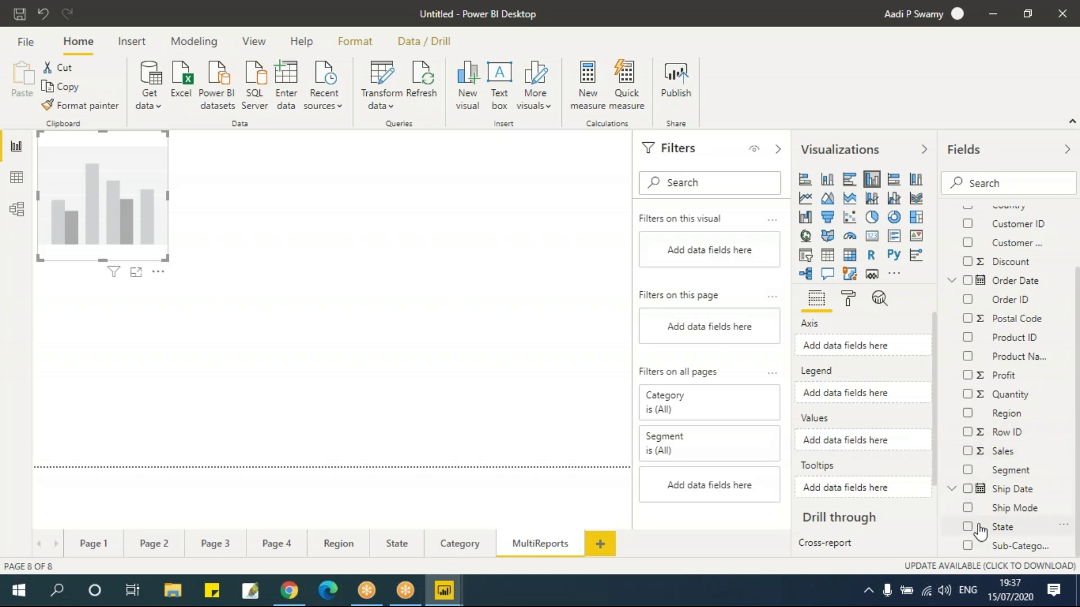
left_click(968, 413)
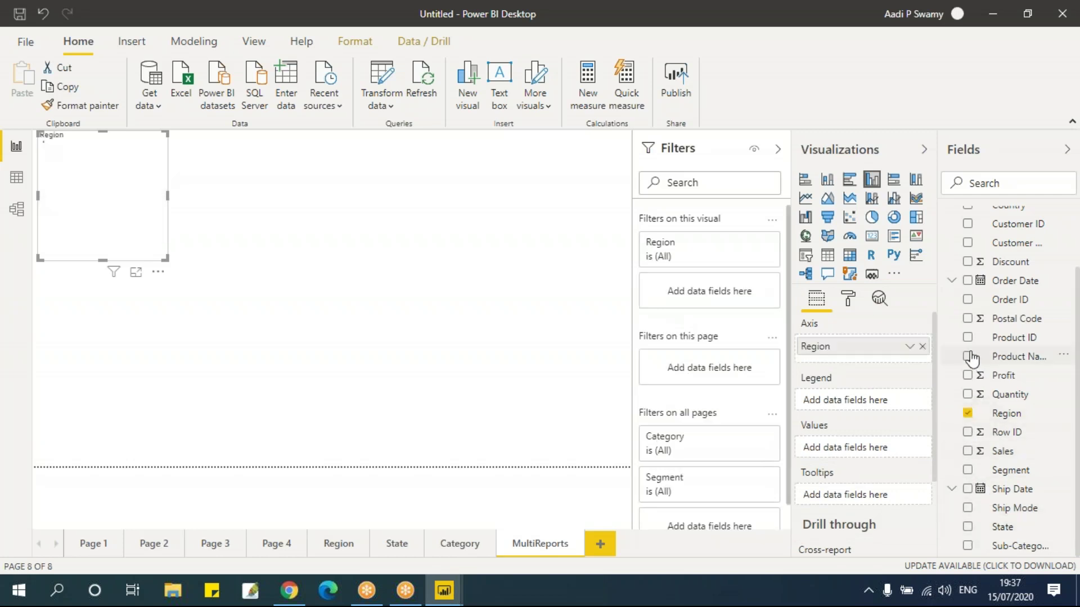
left_click(968, 451)
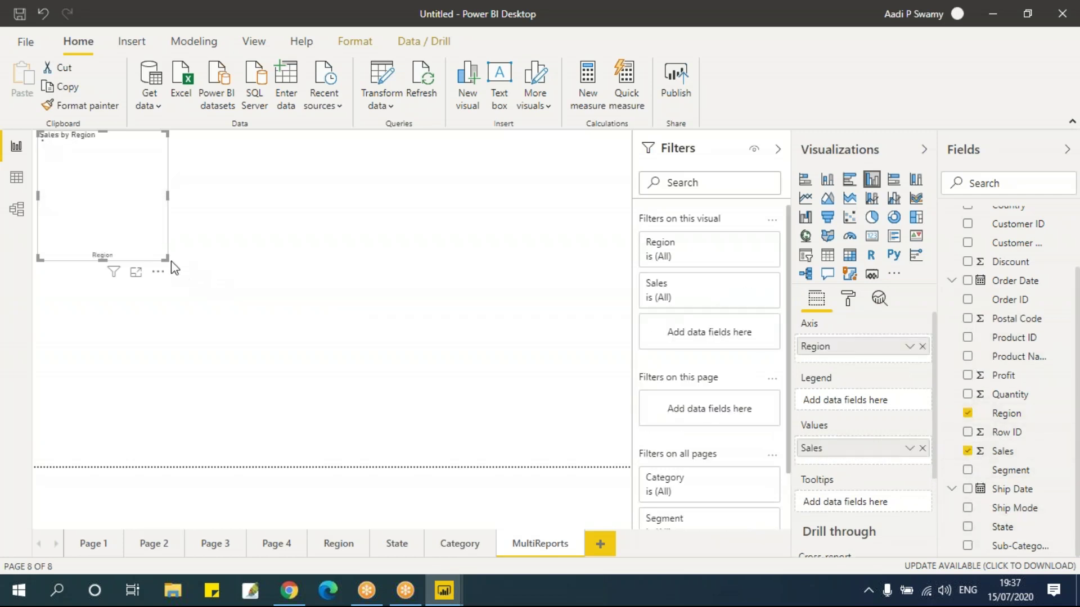
left_click_drag(166, 260, 237, 286)
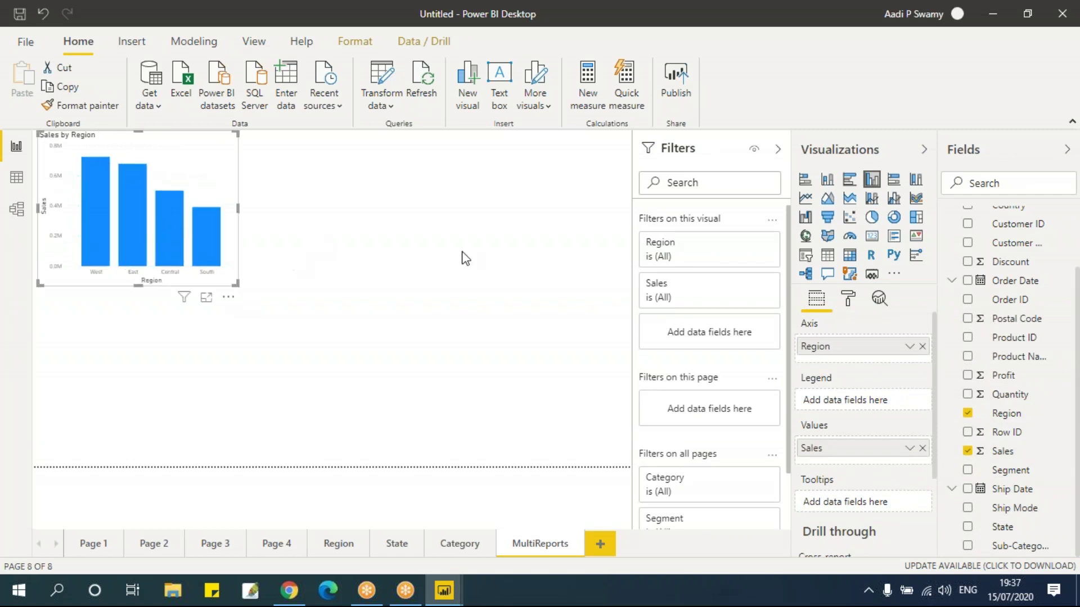
Create a pie chart of Profit by Category below the column chart and enlarge it slightly.
left_click(466, 259)
left_click(872, 217)
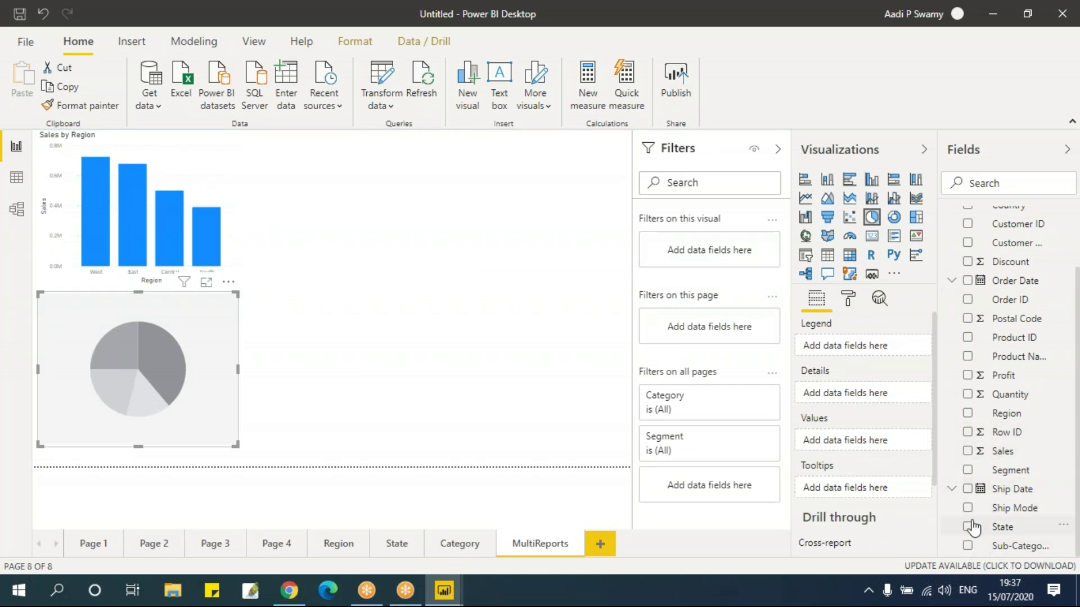
scroll(984, 315, "up", 3)
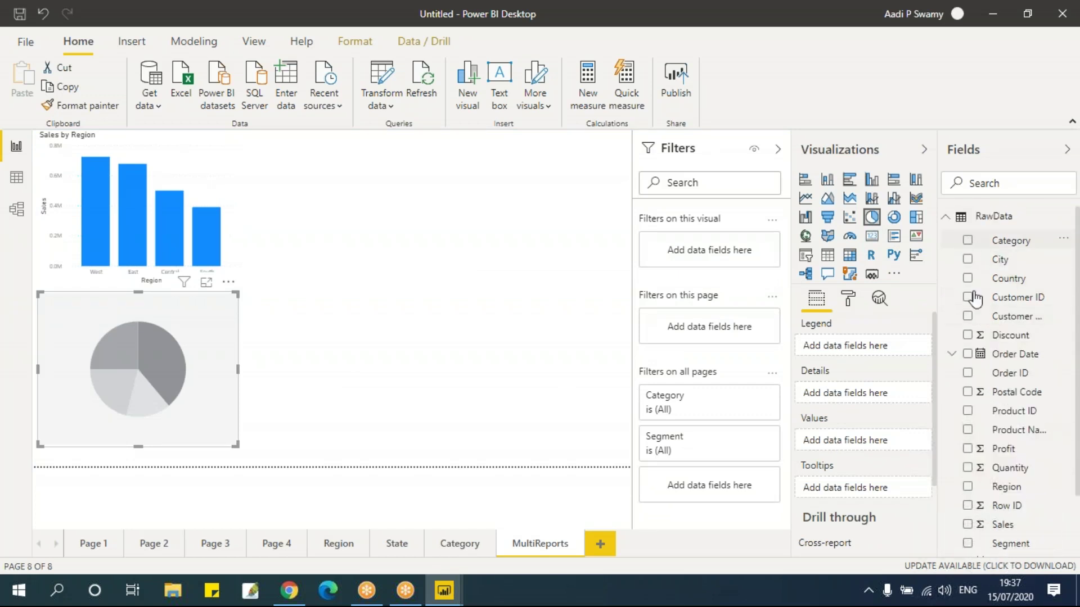
left_click(968, 240)
left_click(967, 448)
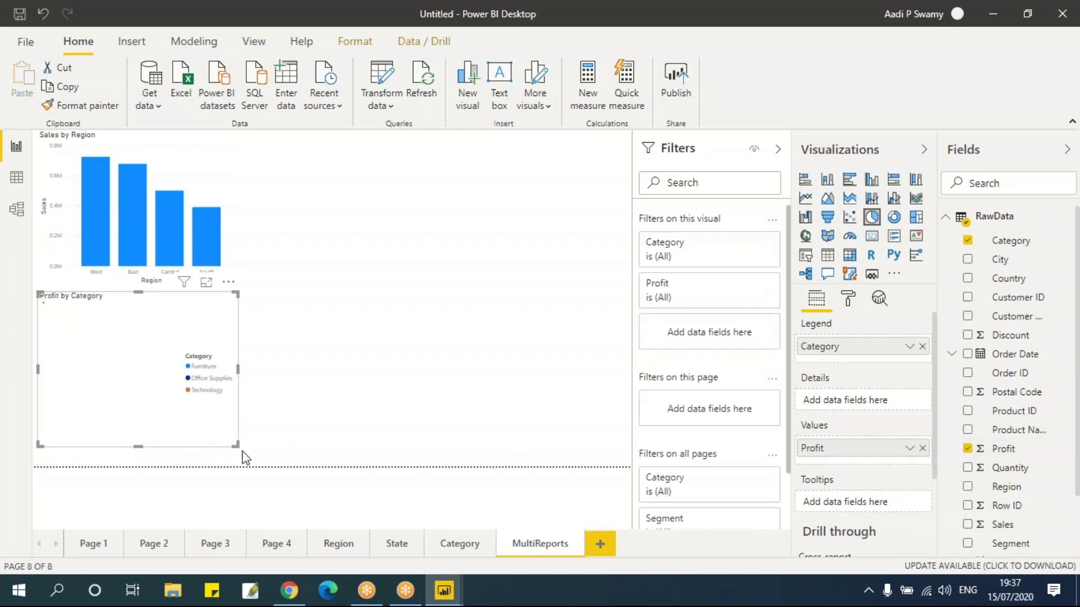
left_click_drag(250, 455, 253, 456)
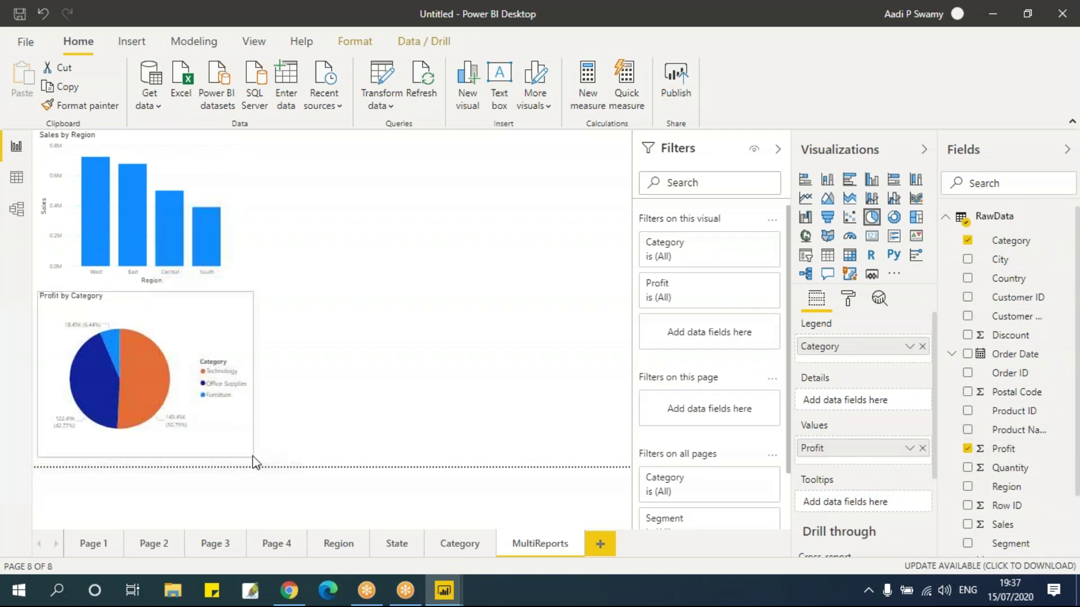
Move the pie chart beside the column chart and lower the column chart so their top edges align.
left_click_drag(219, 308, 362, 176)
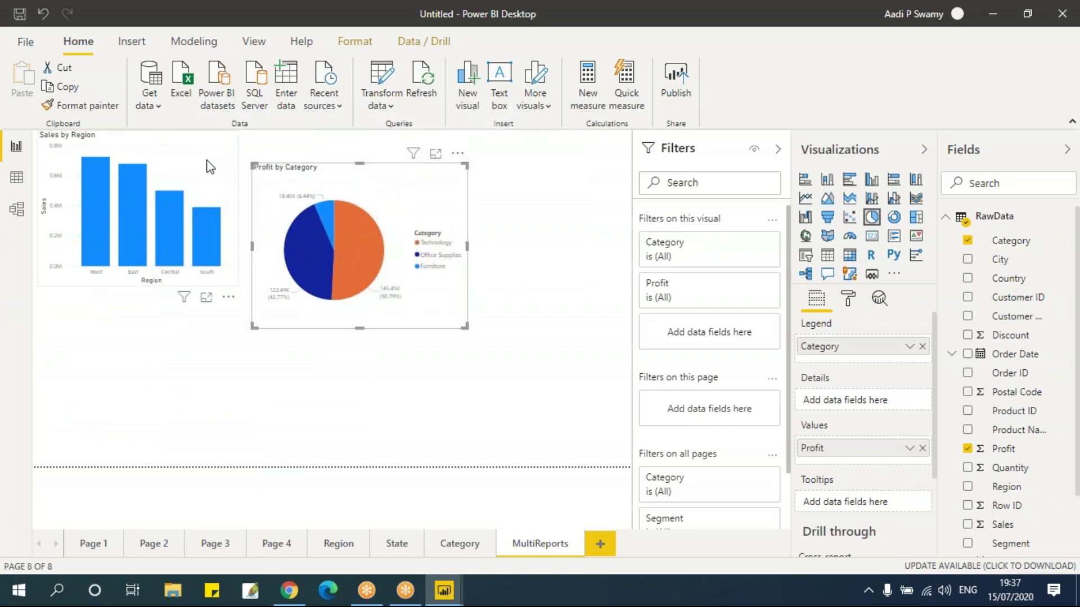
left_click(210, 196)
left_click_drag(210, 195, 208, 198)
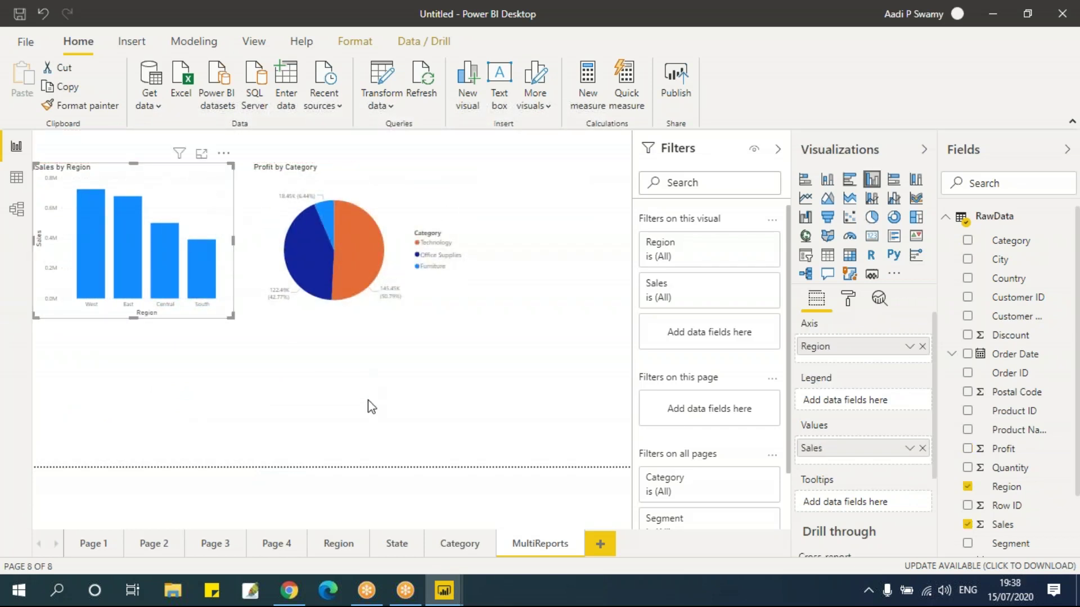
left_click(427, 430)
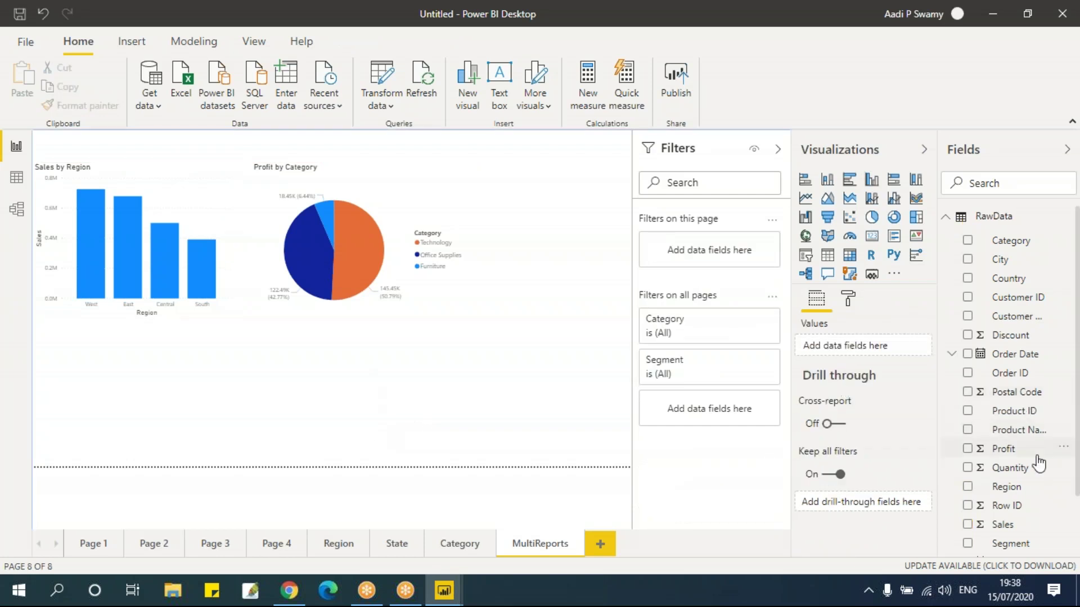
Add a compact Sub-Category slicer, change it to a dropdown, and place it below the pie chart.
scroll(1038, 462, "down", 2)
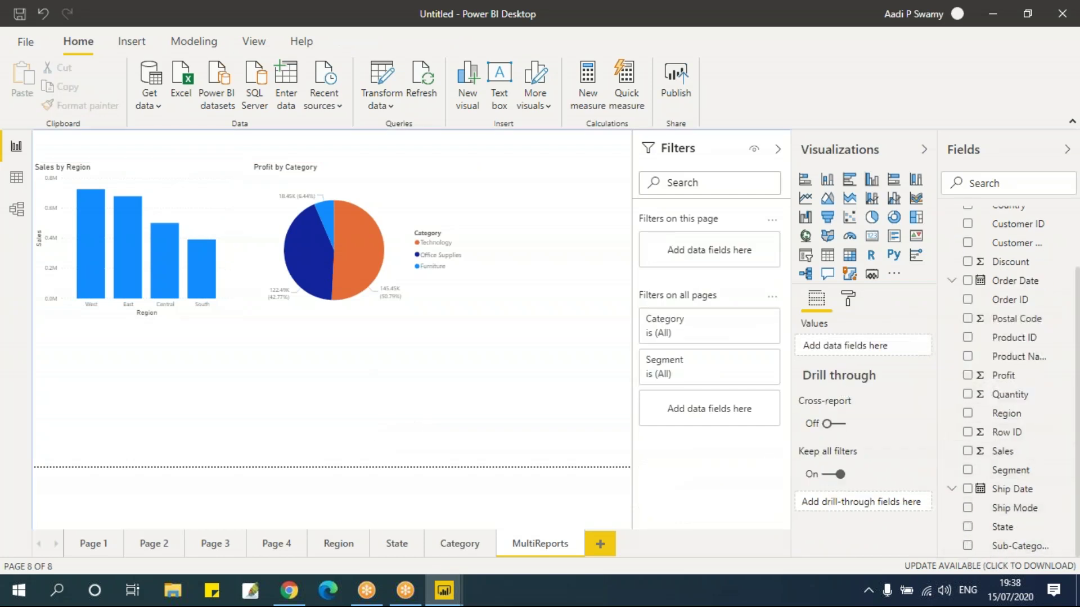
left_click(805, 254)
left_click(967, 545)
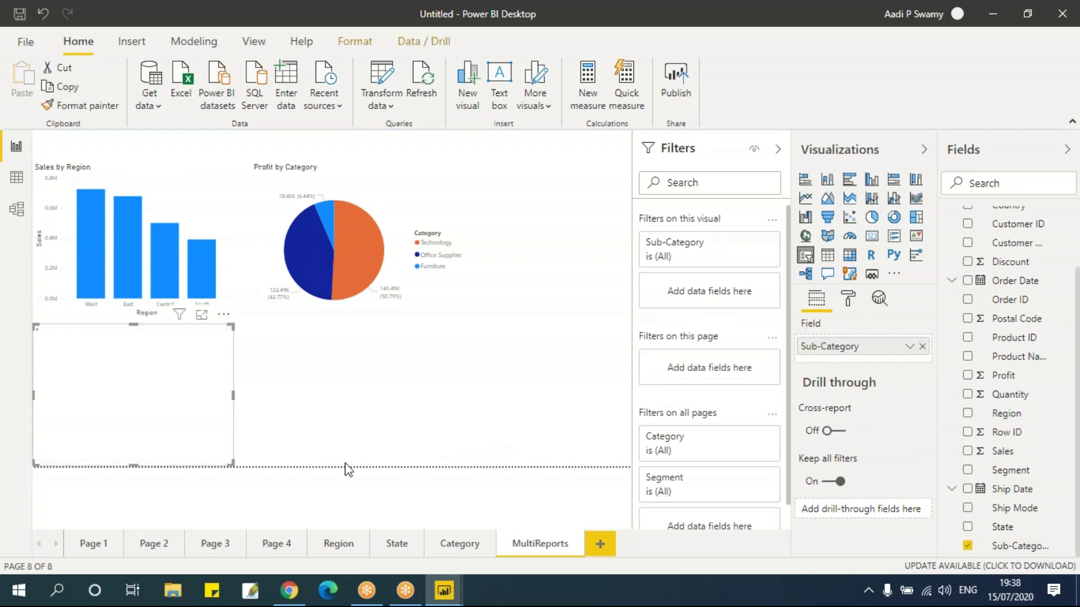
left_click_drag(232, 465, 246, 361)
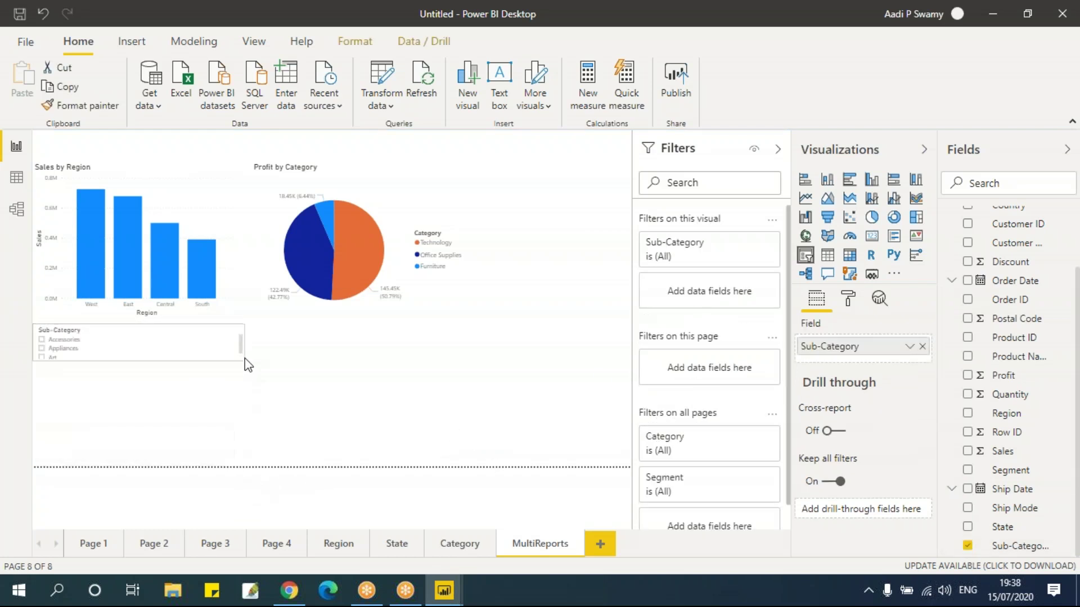
left_click(239, 331)
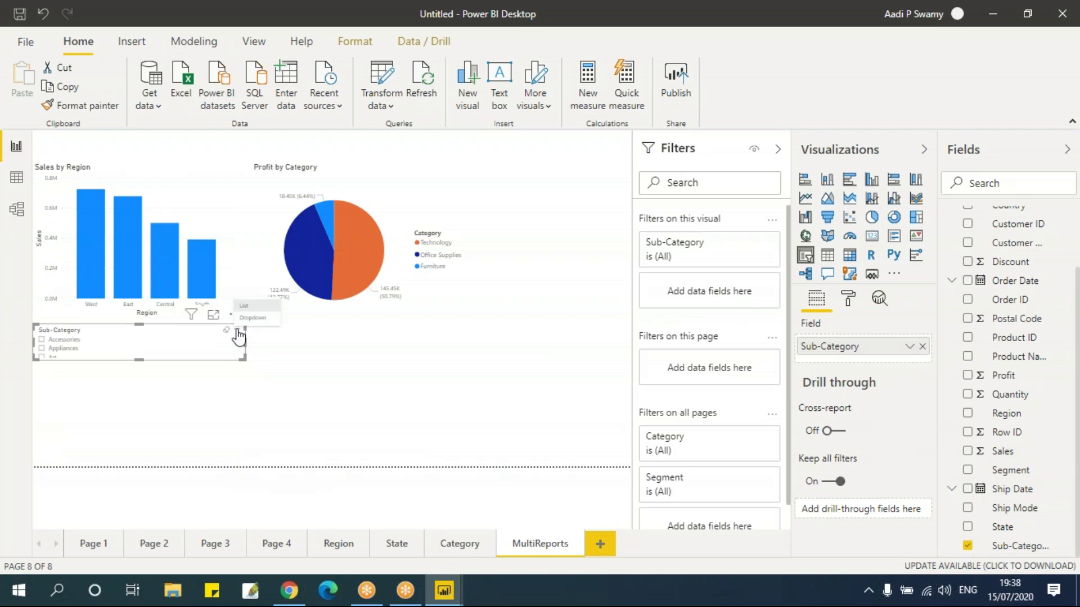
left_click(254, 318)
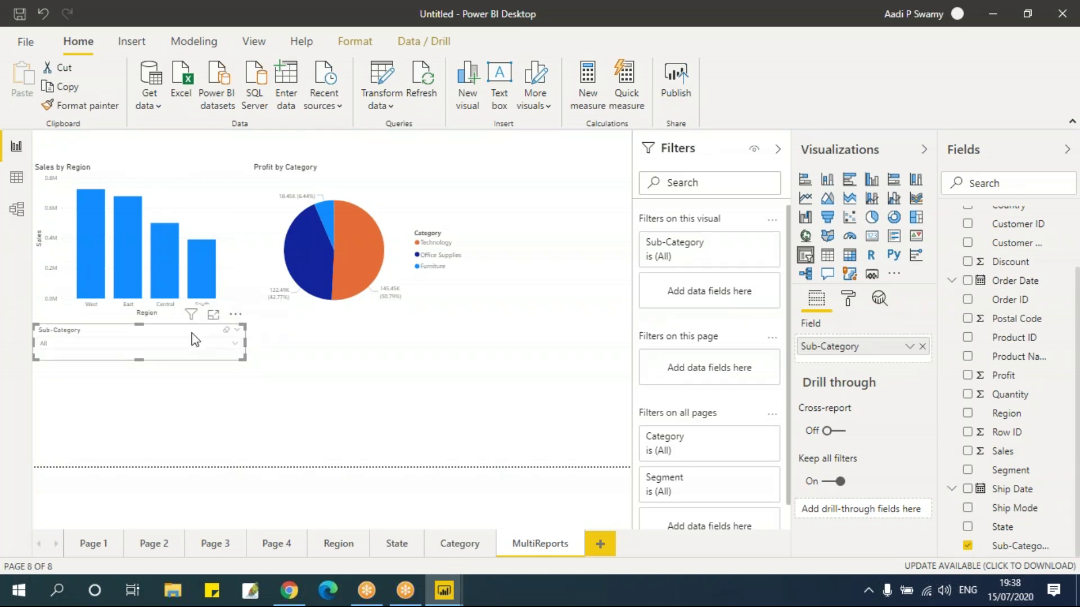
left_click_drag(197, 329, 414, 381)
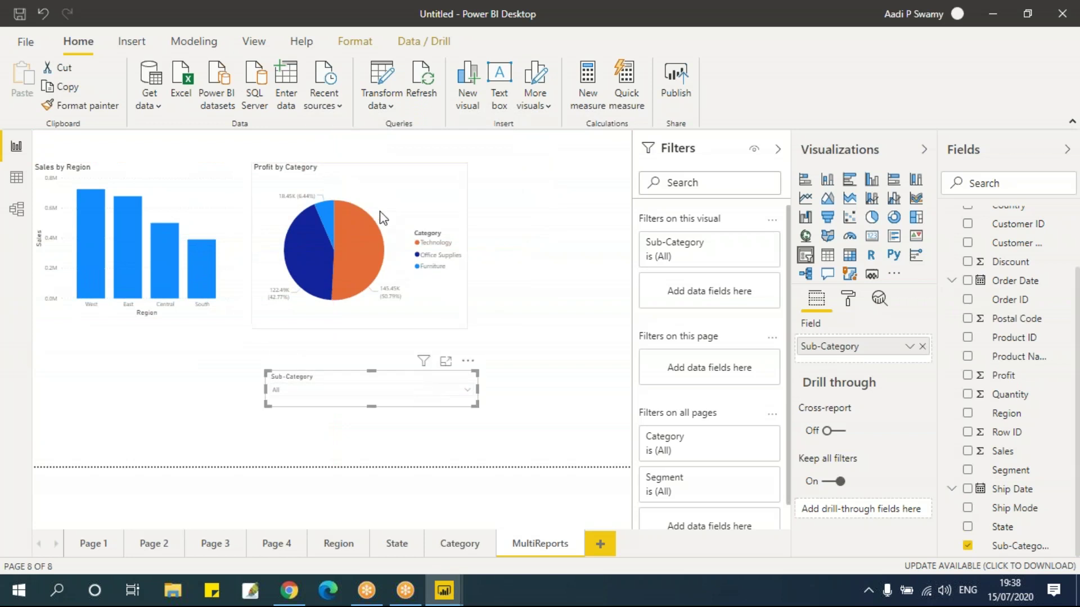
Add Sub-Category to the details of the Profit by Category pie chart.
left_click(380, 192)
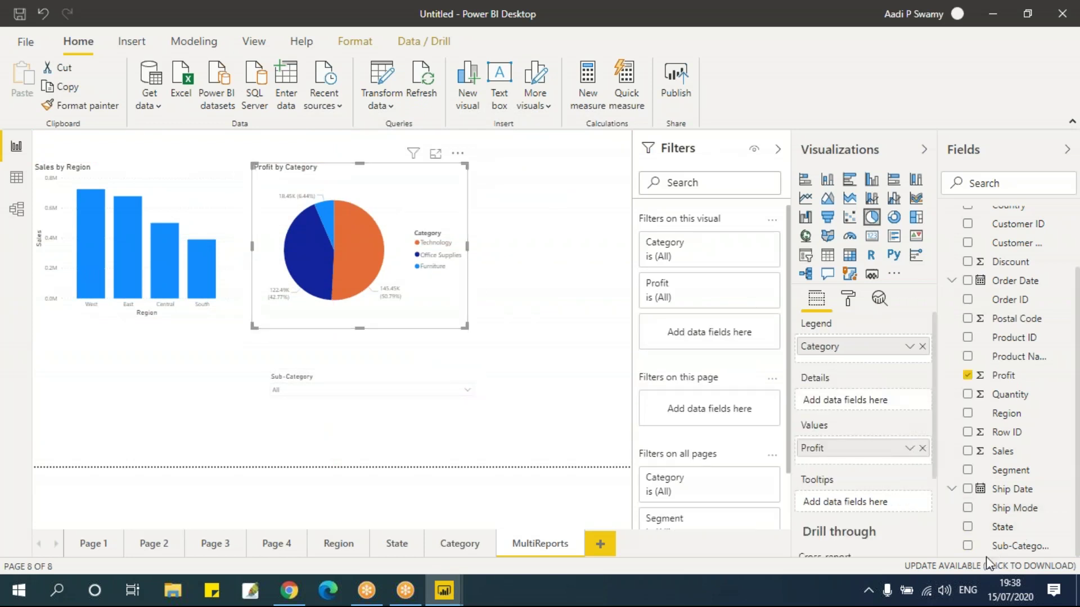
left_click(967, 547)
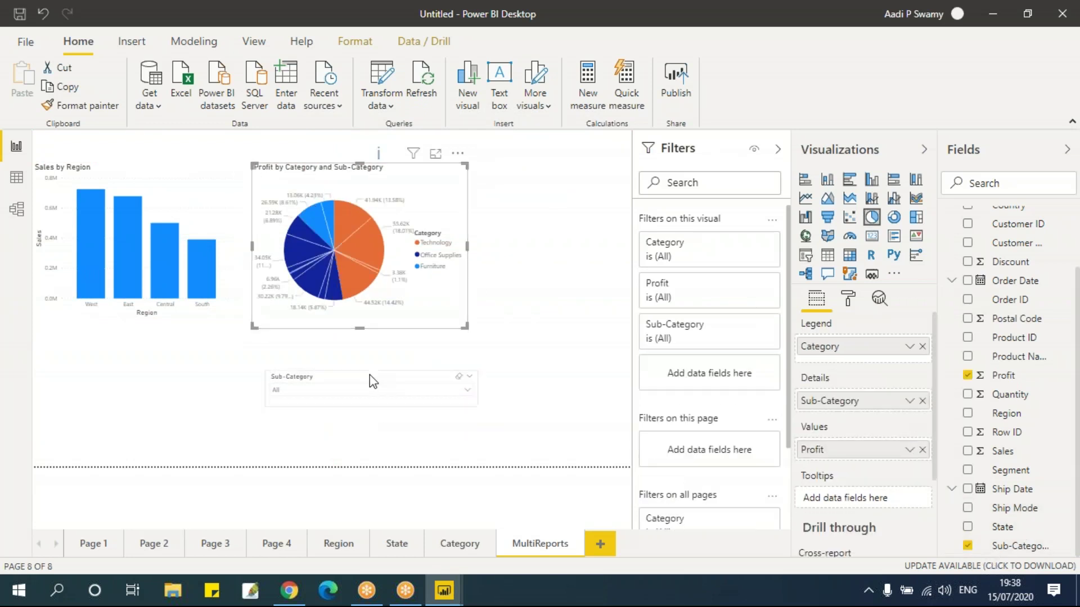
Add Category as a second field in the Sub-Category slicer and move the slicer above the pie chart.
left_click(370, 381)
scroll(970, 366, "up", 2)
left_click(968, 241)
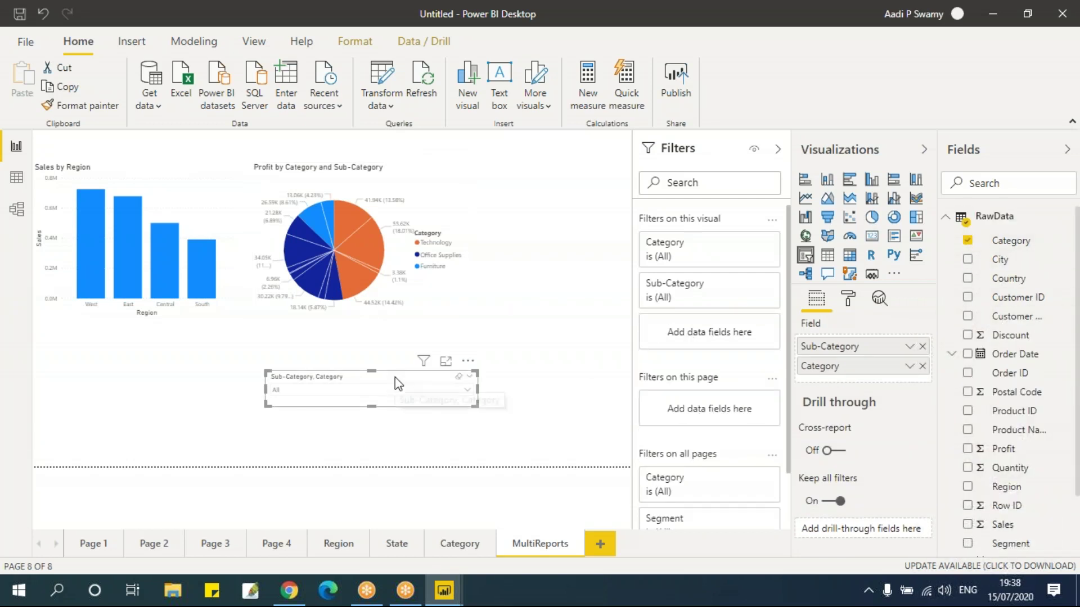
left_click_drag(397, 382, 387, 141)
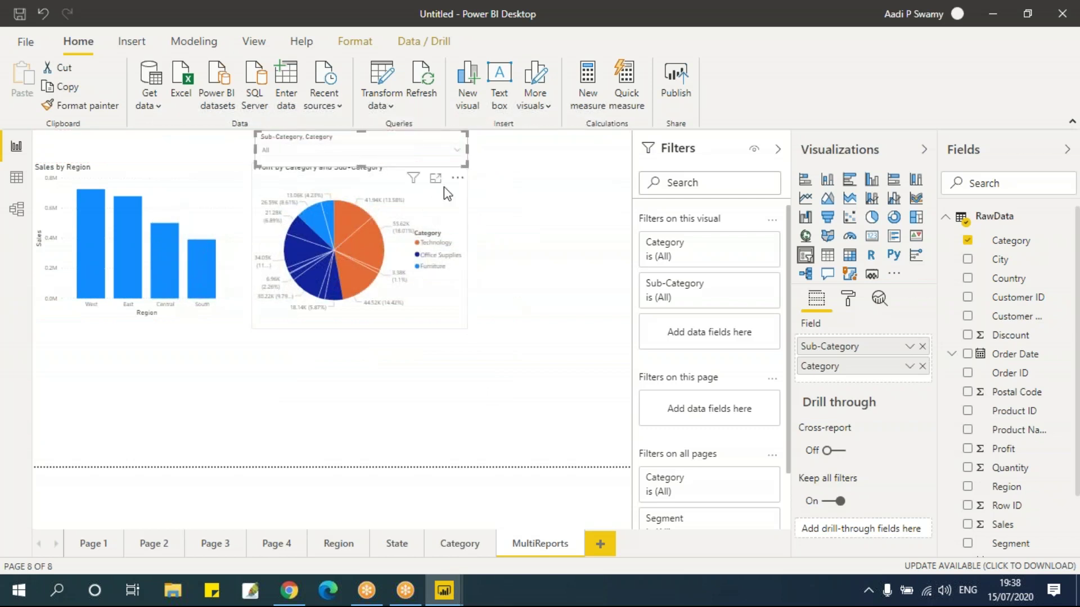
Lower the pie chart's top edge to clear the slicer, and replace Category with Sub-Category as its legend.
left_click(439, 223)
left_click_drag(360, 164, 360, 177)
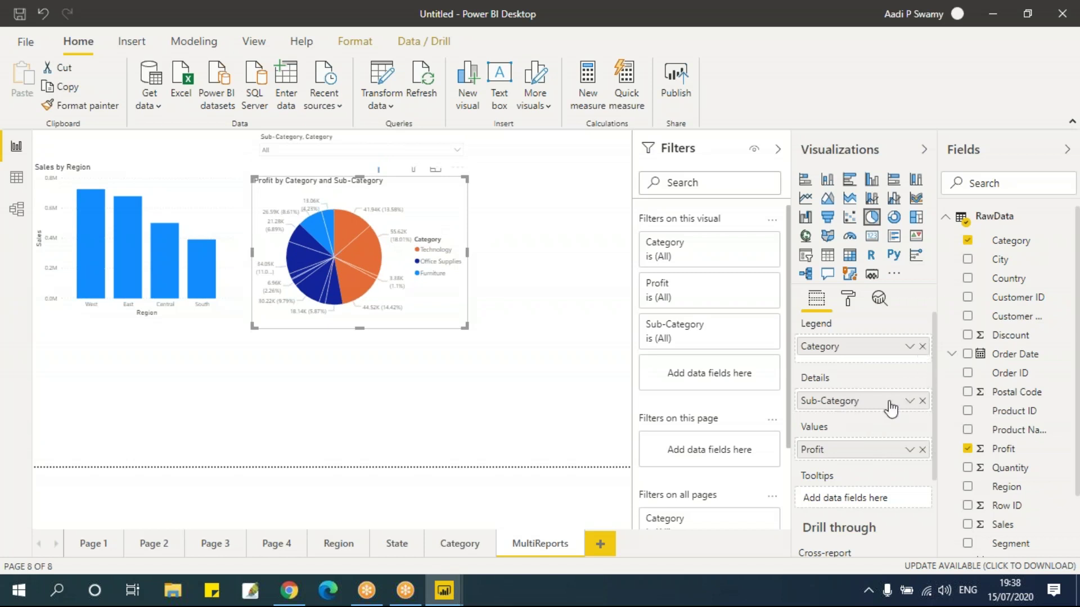
left_click(922, 347)
left_click_drag(842, 395, 841, 349)
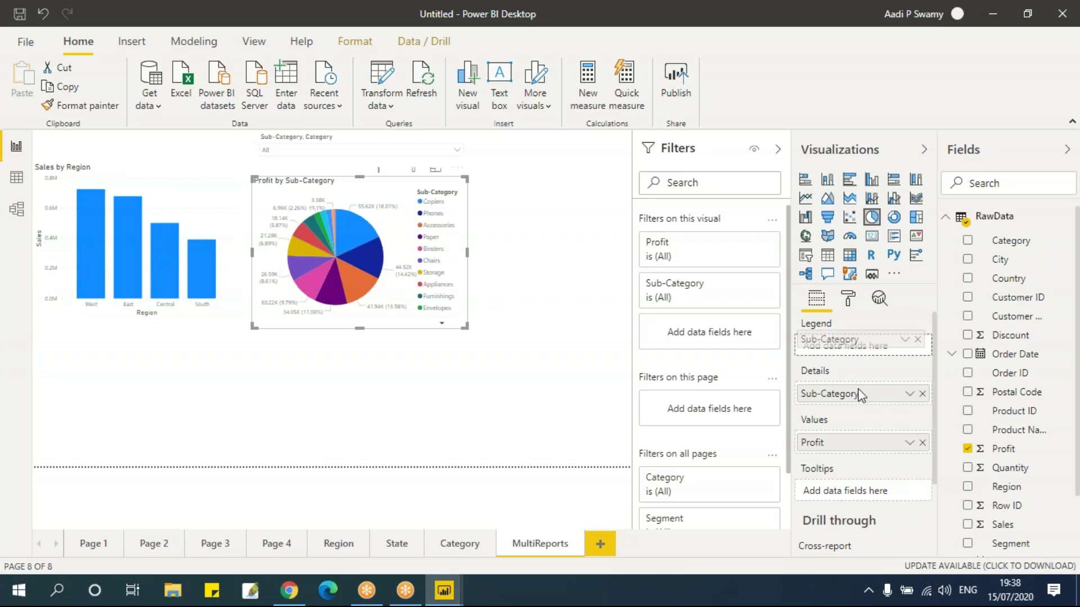
Enlarge the item text of the Sub-Category, Category slicer and check its dropdown list.
left_click(370, 148)
left_click(578, 231)
left_click(402, 149)
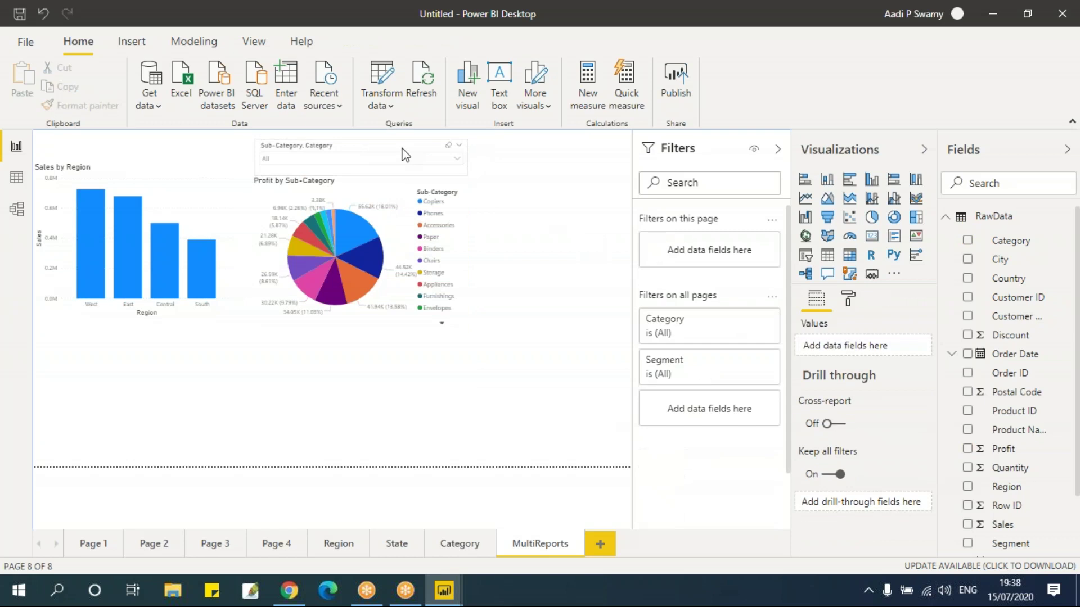
left_click(849, 298)
scroll(848, 458, "down", 2)
scroll(848, 458, "up", 2)
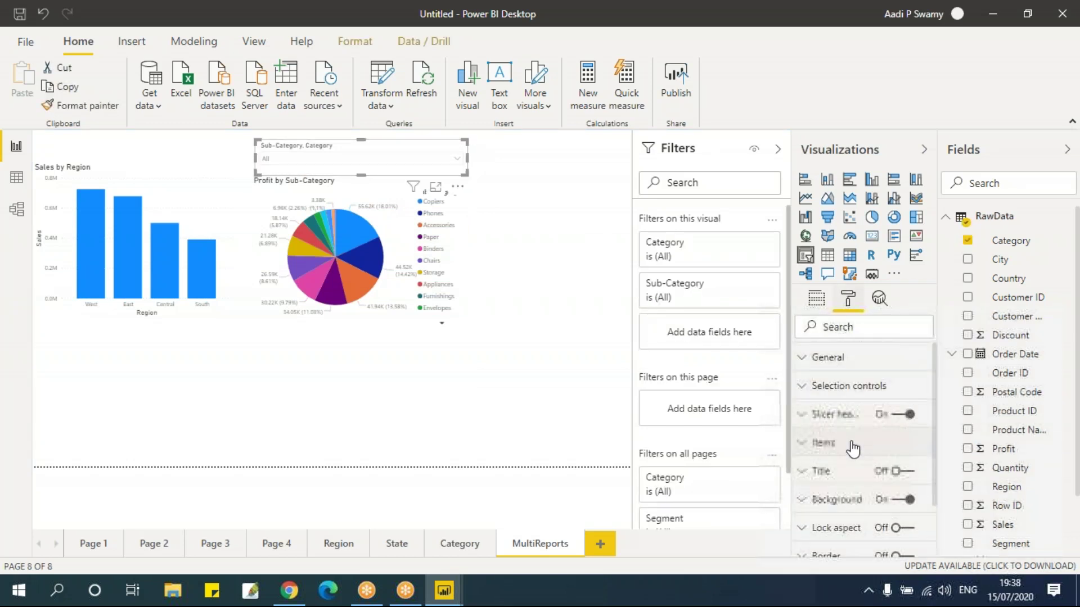
left_click(849, 450)
scroll(850, 450, "down", 2)
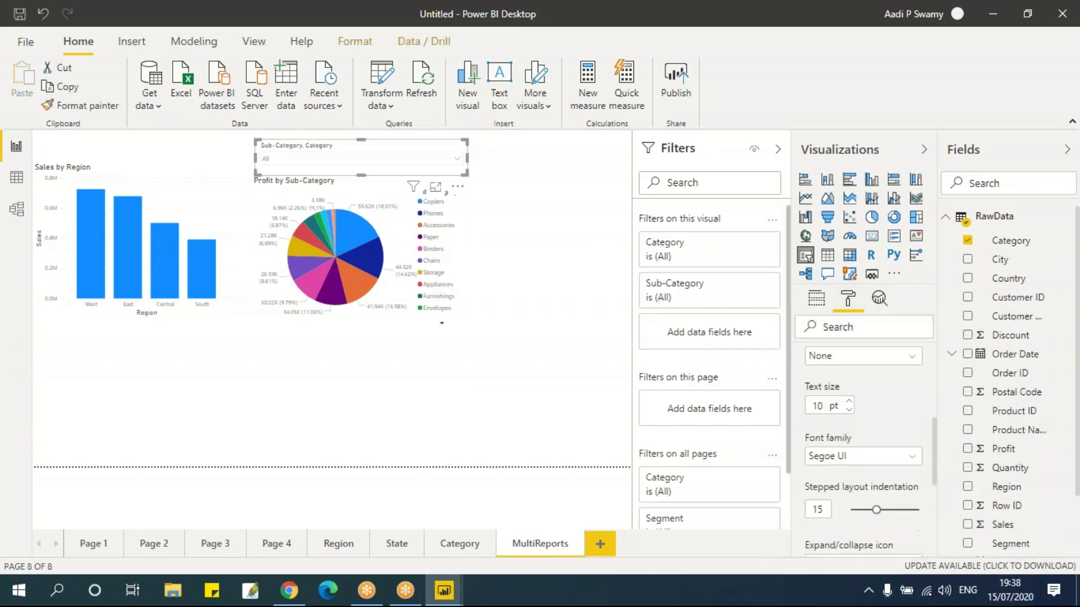
type("2")
left_click(457, 159)
left_click(453, 160)
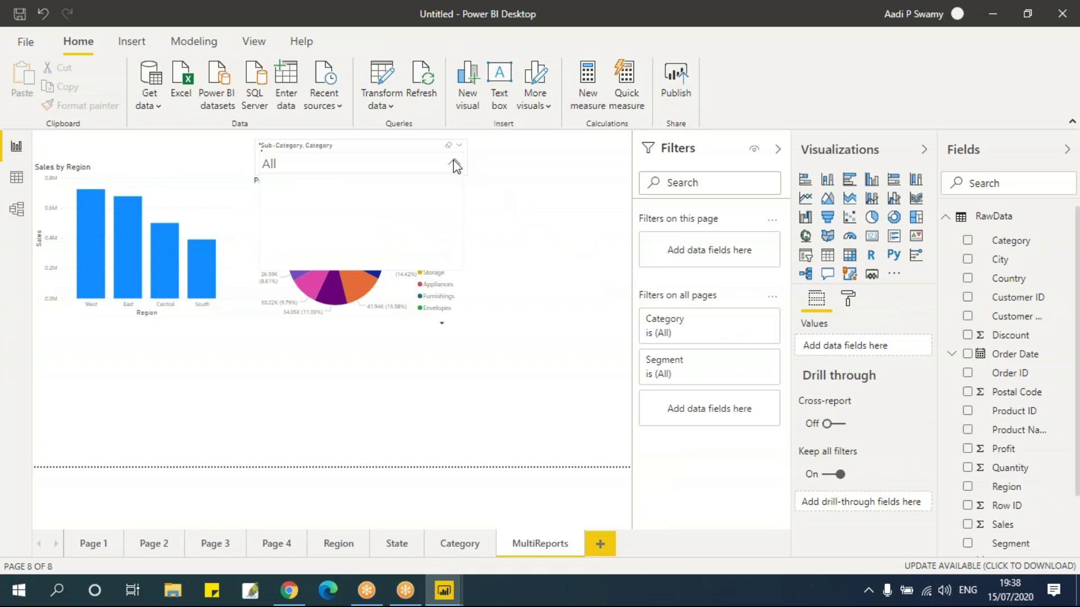
left_click(514, 320)
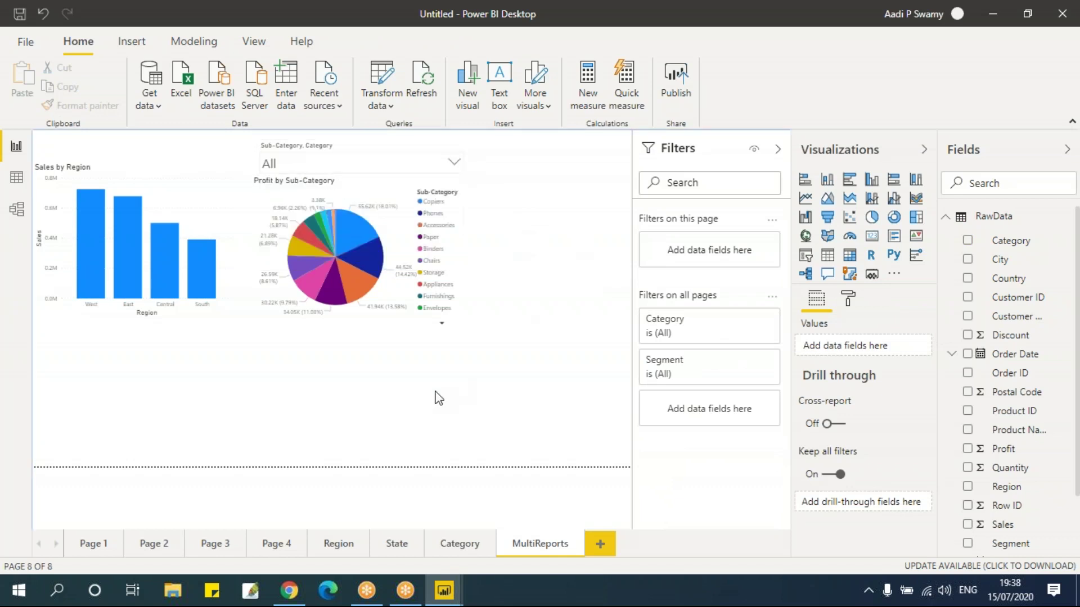
Add a line chart with Ship Mode on the axis and Sales as its values.
left_click(806, 198)
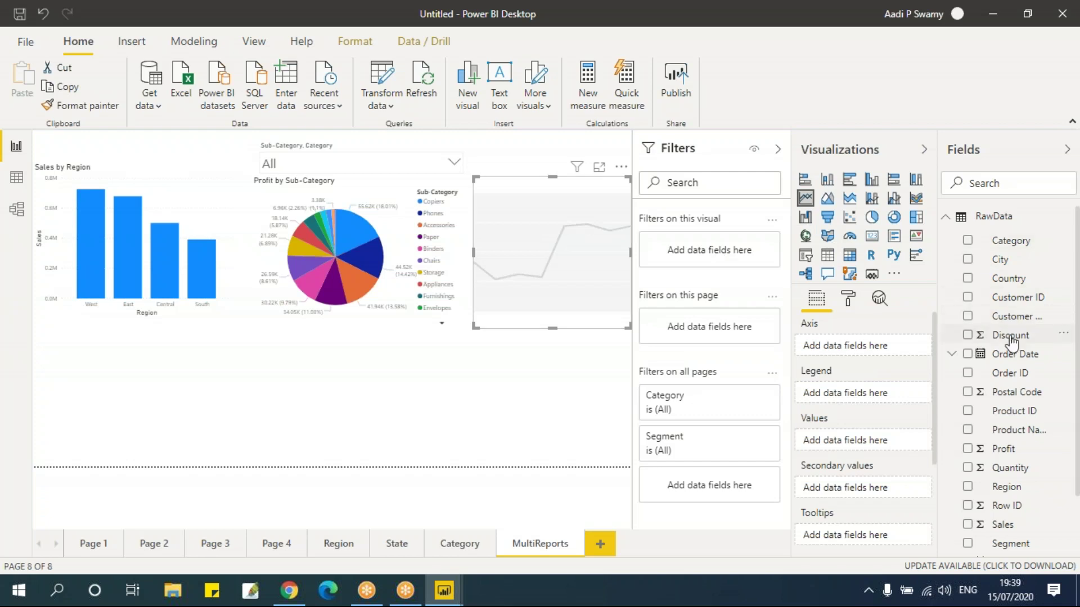
scroll(1016, 489, "down", 3)
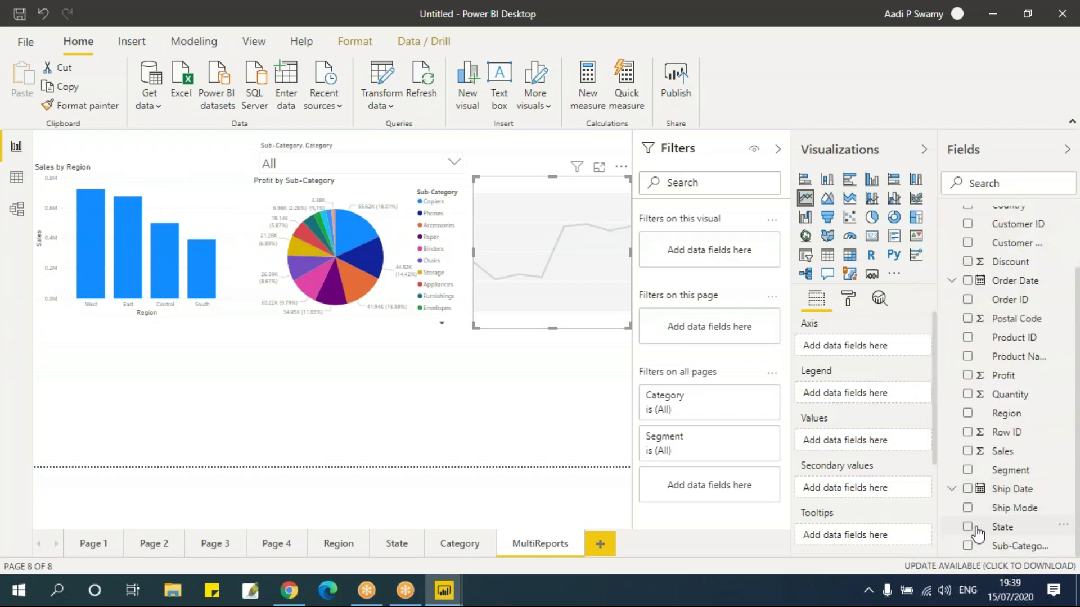
left_click(968, 508)
left_click(967, 451)
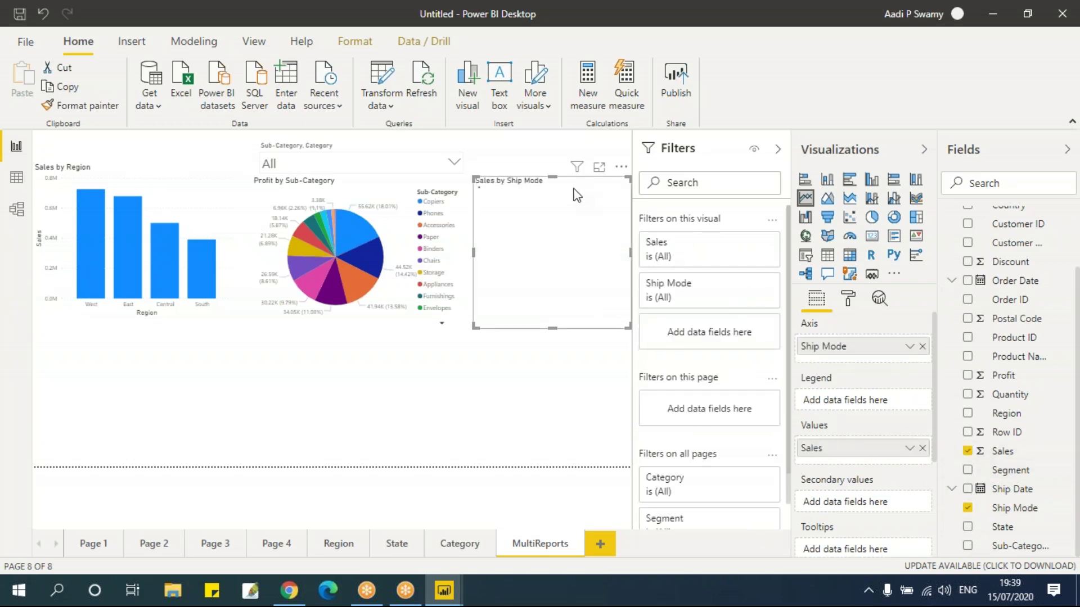
Move the Sales by Ship Mode line chart below the other charts, widen it across the page, and lower its top edge to clear them.
left_click_drag(591, 187, 151, 358)
left_click_drag(191, 393, 609, 421)
left_click(394, 332)
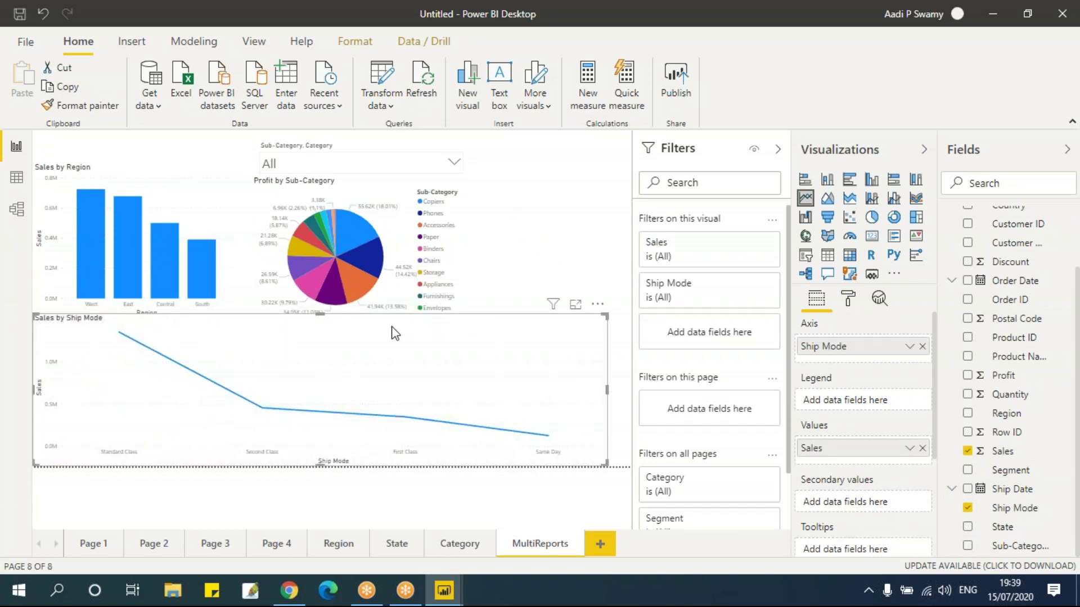
left_click_drag(320, 314, 359, 341)
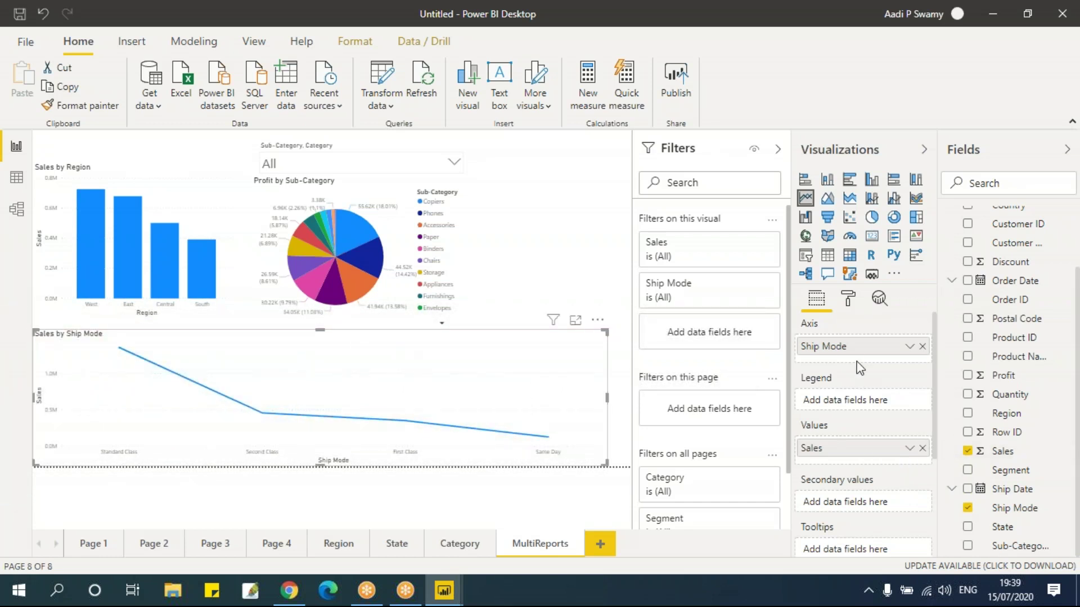
Move Ship Mode to the line chart's legend with Order Date on the axis, and collapse the Filters pane.
left_click_drag(852, 351, 861, 397)
left_click(967, 280)
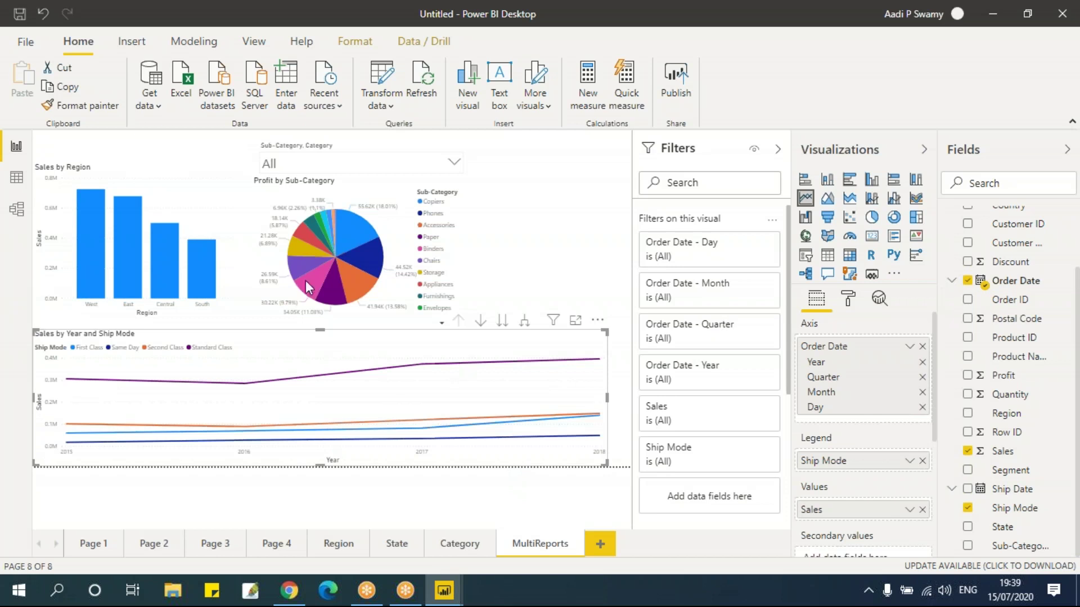
left_click(778, 150)
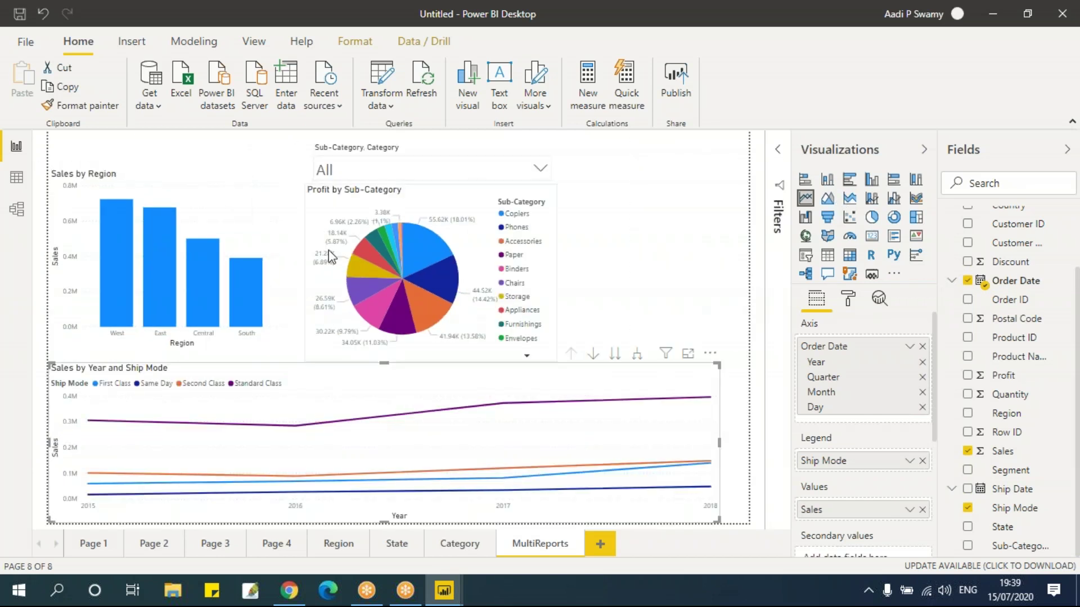
left_click(679, 205)
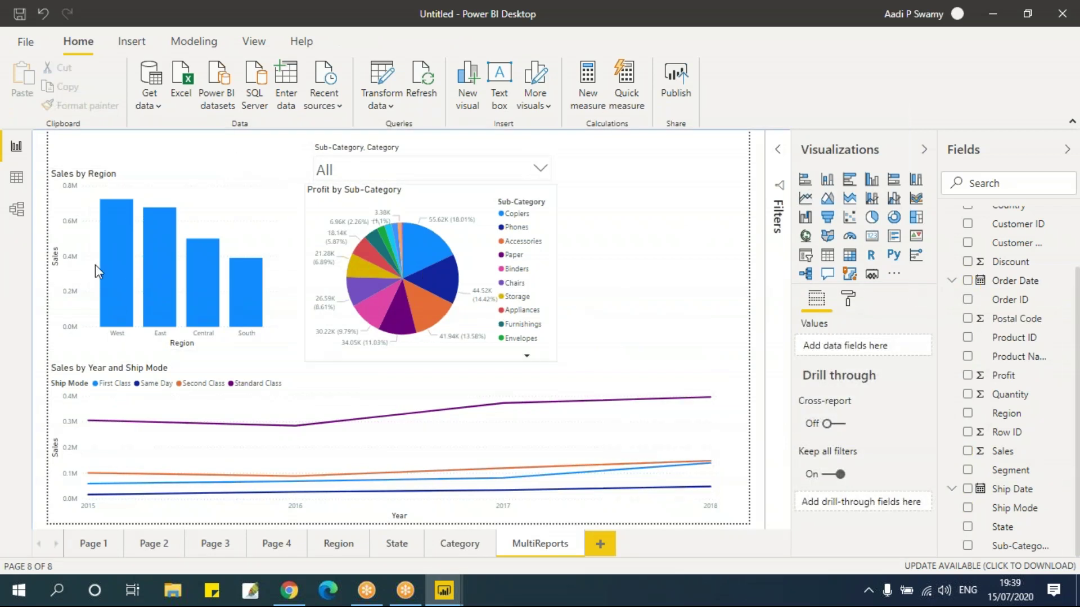
Test cross-filtering with the West bar, then with the Copiers, Accessories and Phones slices of the pie chart.
left_click(119, 248)
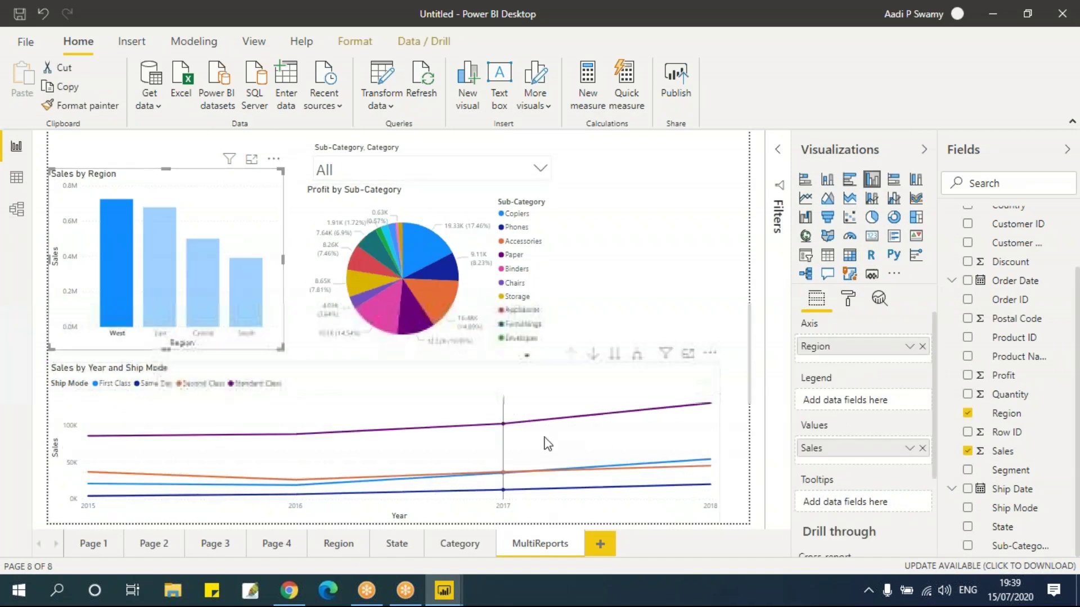
left_click(430, 254)
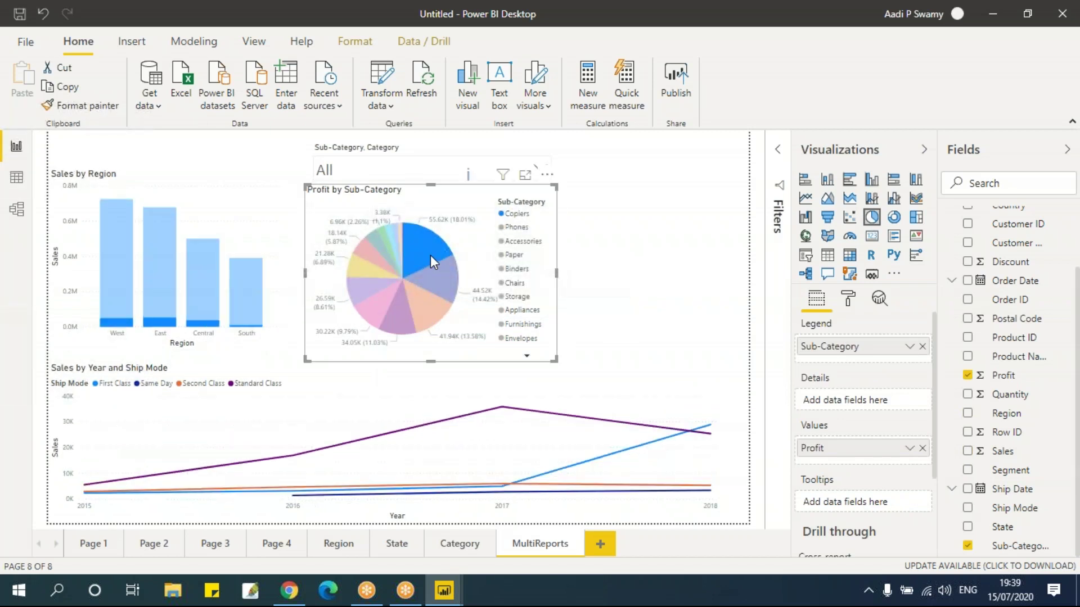
left_click(426, 301)
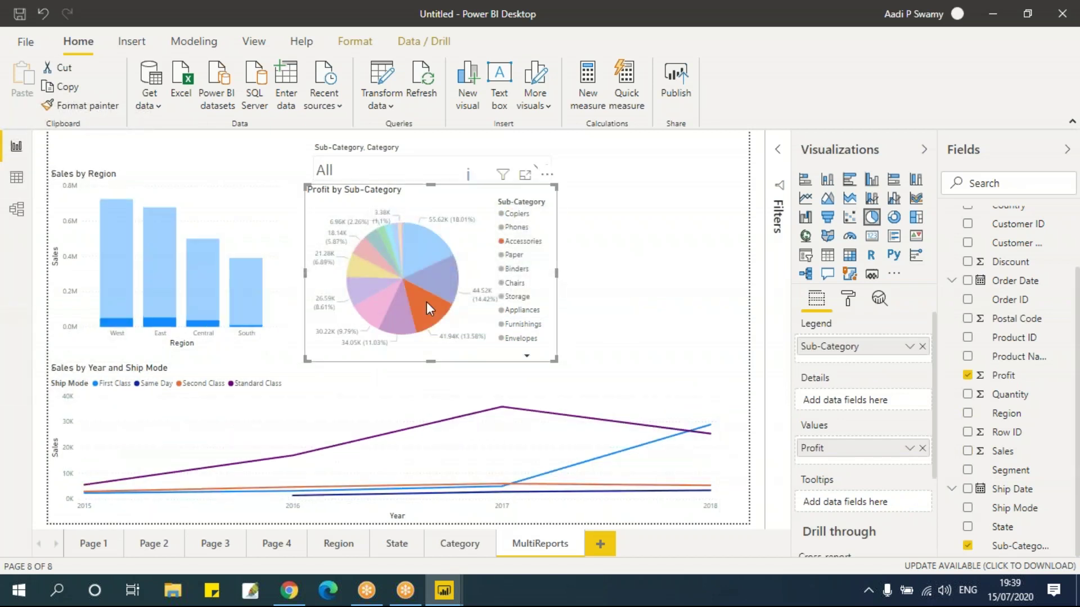
left_click(436, 274)
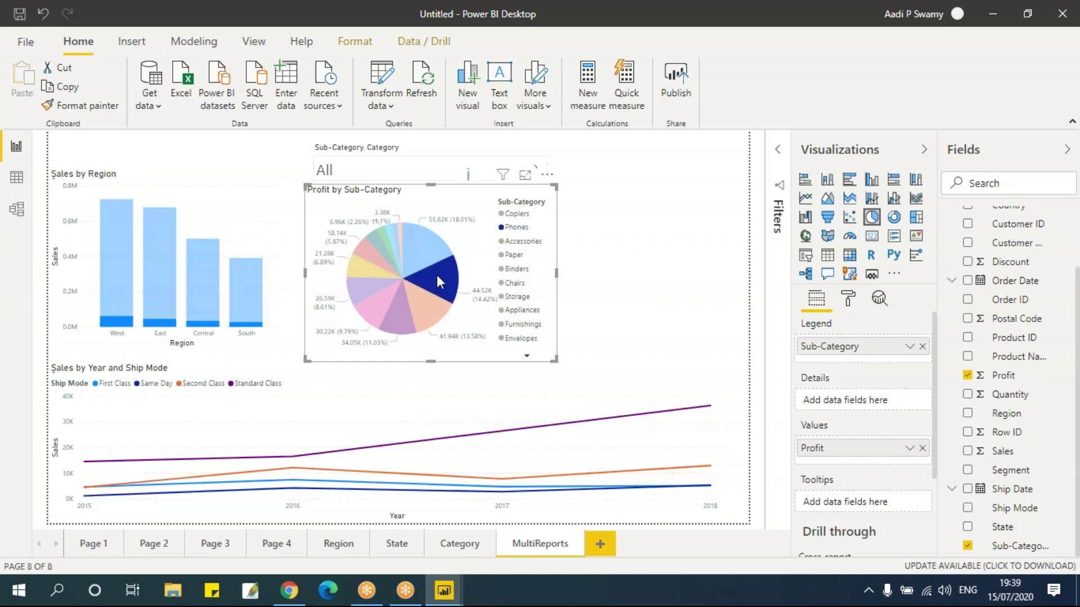
left_click(651, 249)
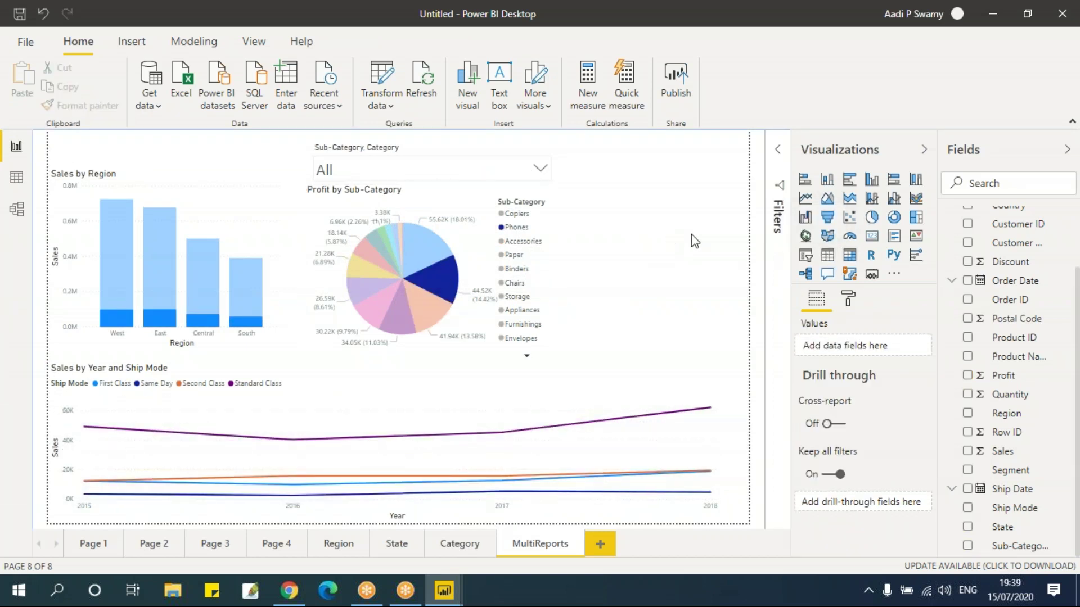
Add a table of Segment, Profit and Sales beside the pie chart and shorten it to fit its rows.
left_click(827, 256)
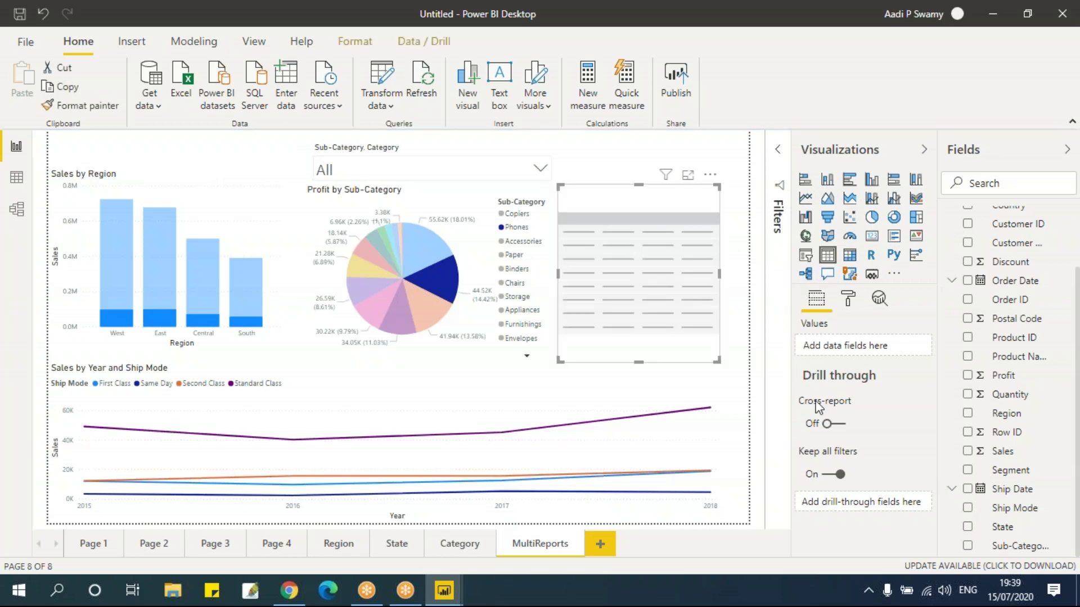
left_click(968, 470)
left_click(967, 375)
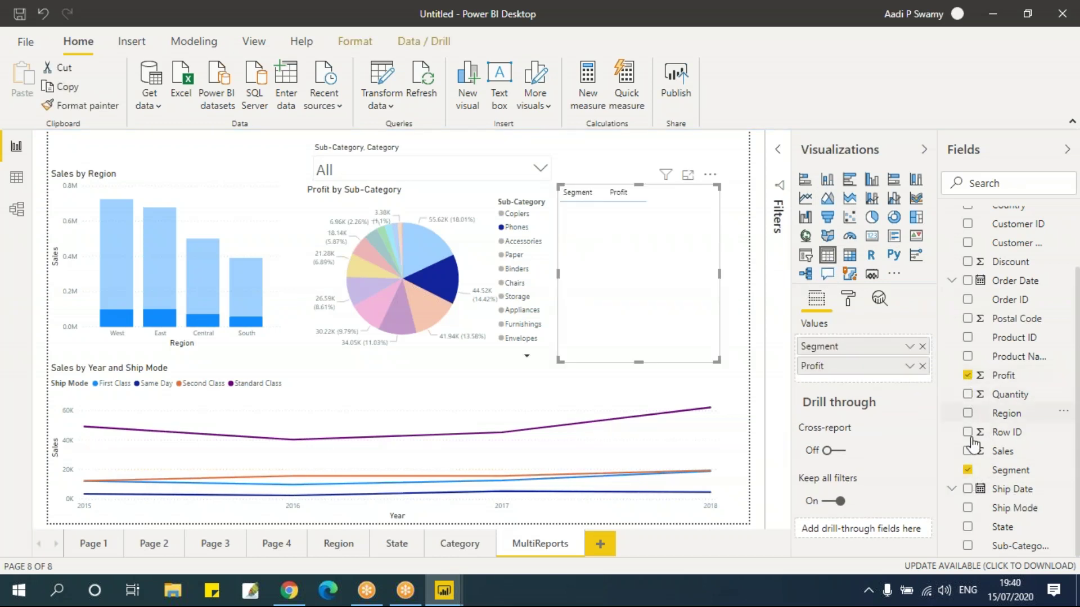
left_click(968, 451)
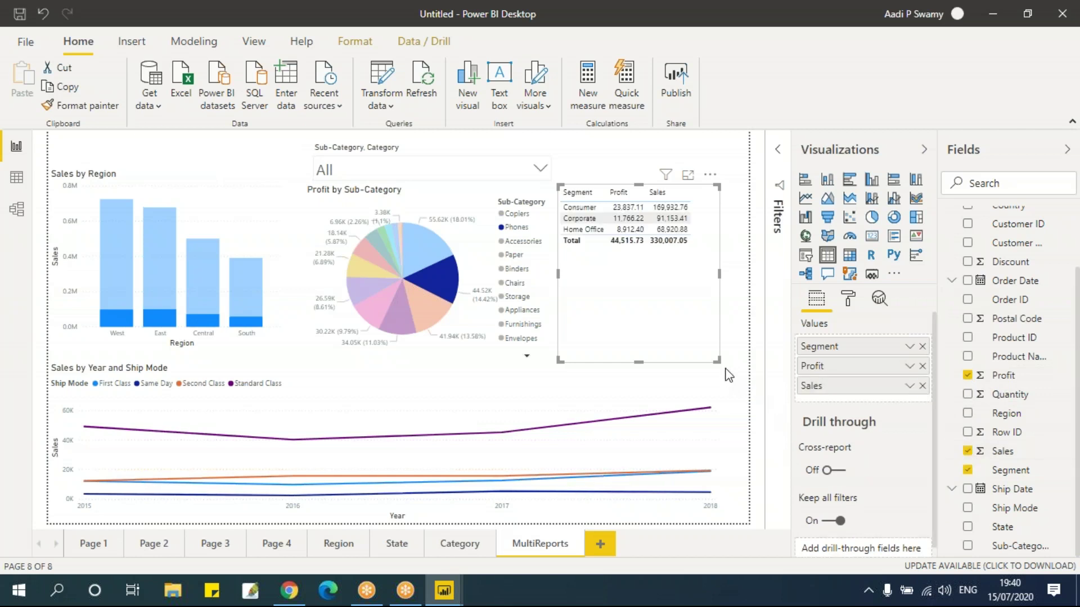
left_click_drag(717, 360, 728, 289)
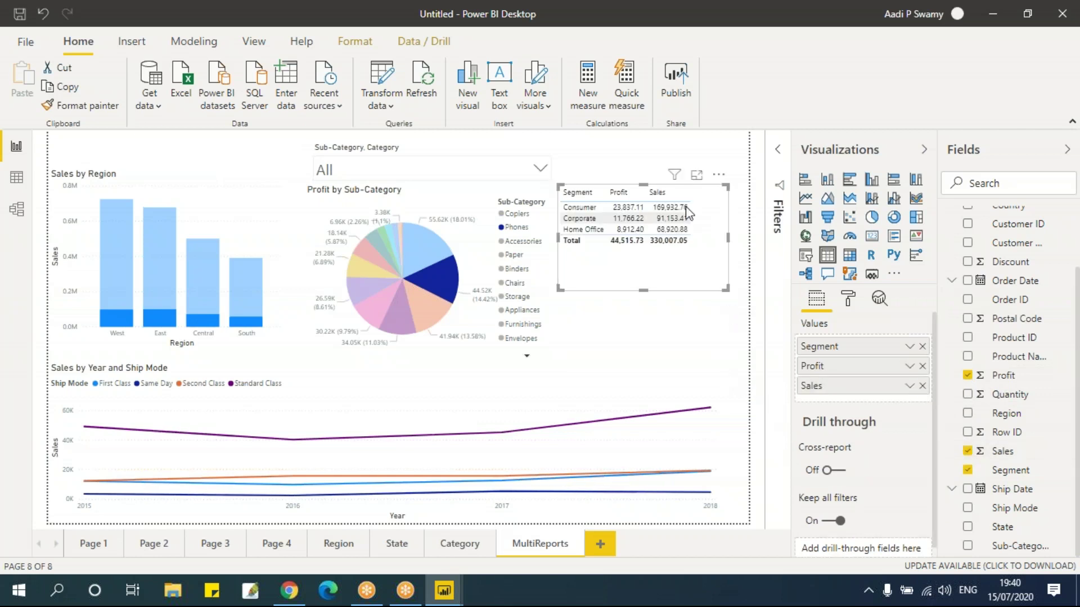
Test cross-filtering from the table's Consumer and Home Office rows, and filter the page to Accessories with the slicer.
left_click(578, 207)
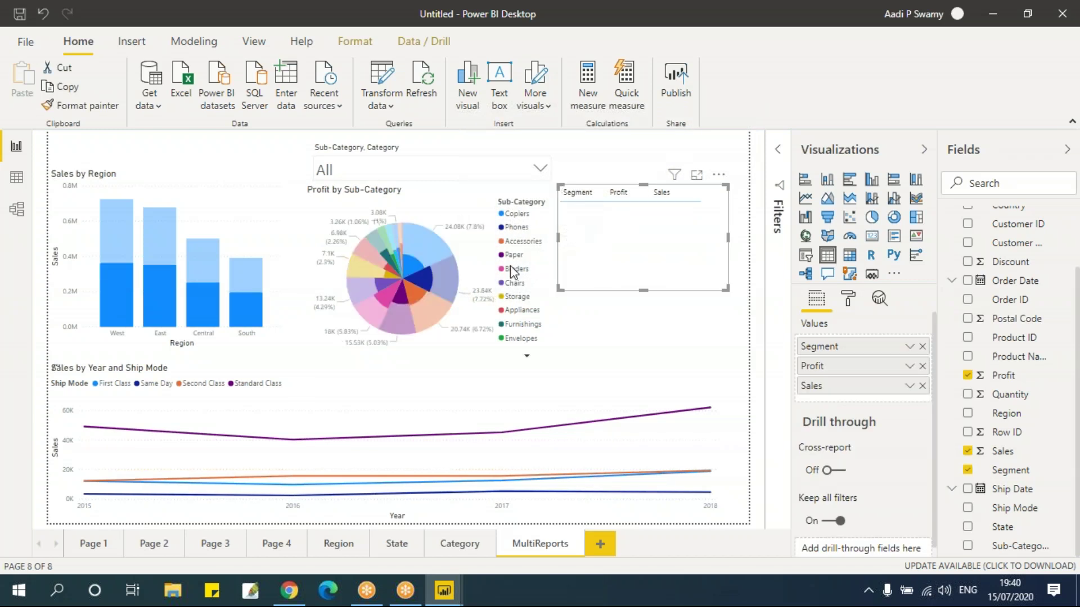
left_click(580, 230)
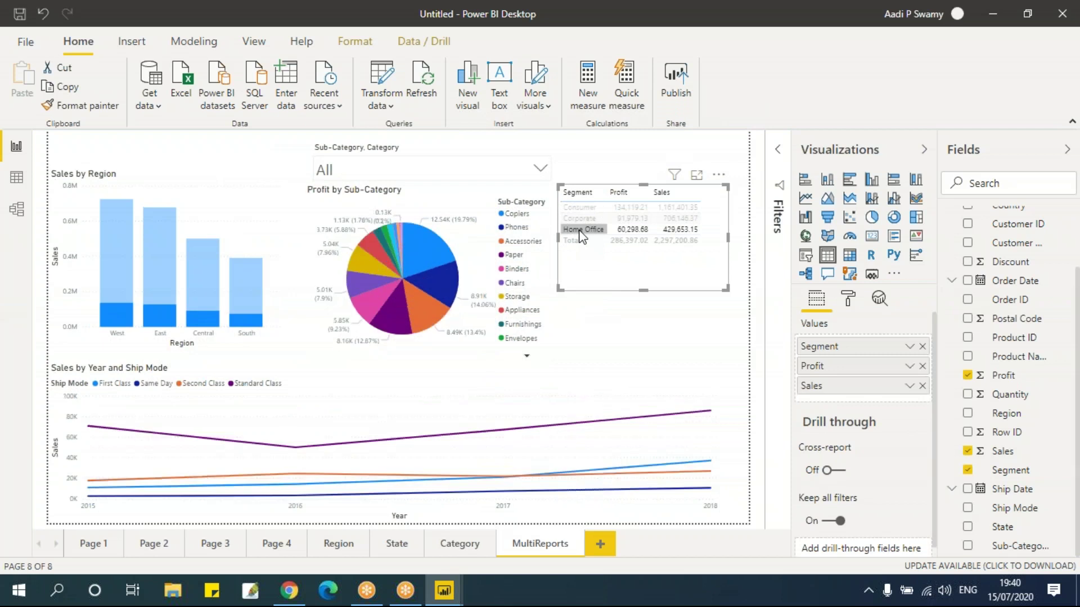
left_click(540, 169)
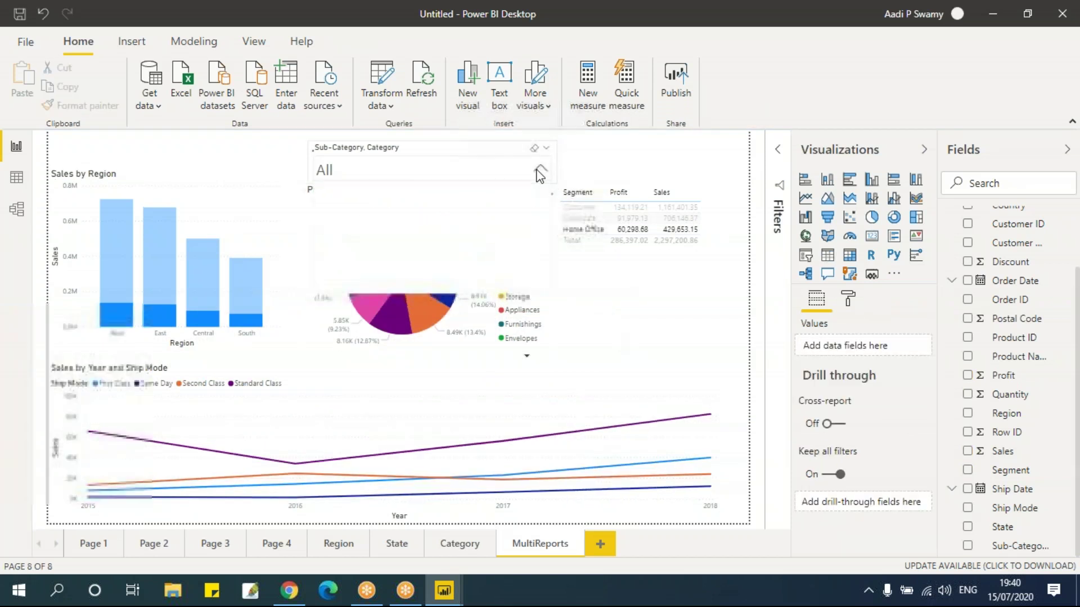
left_click(333, 193)
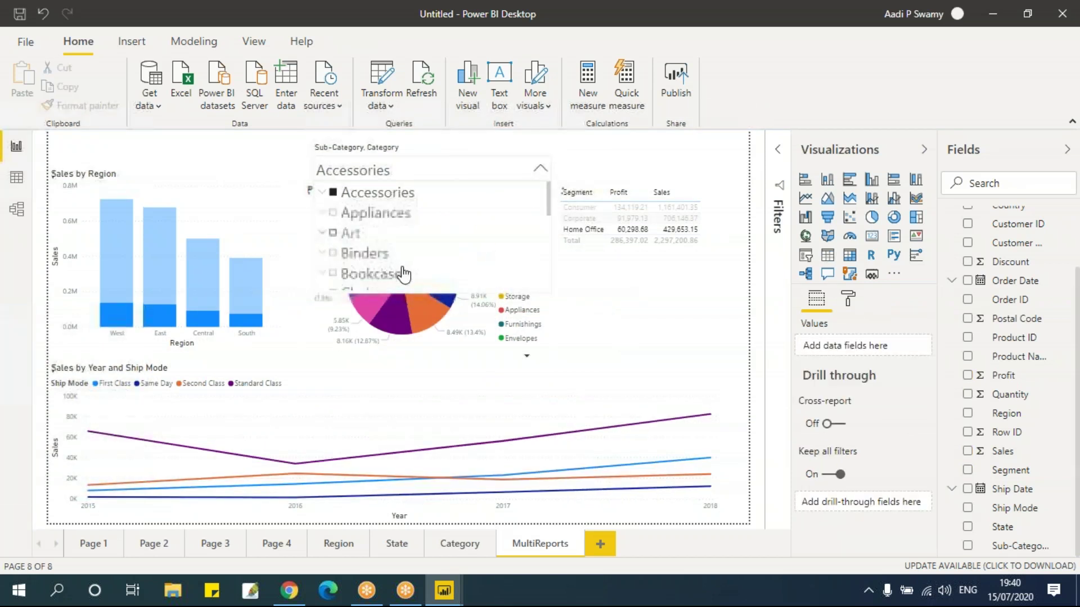
left_click(646, 332)
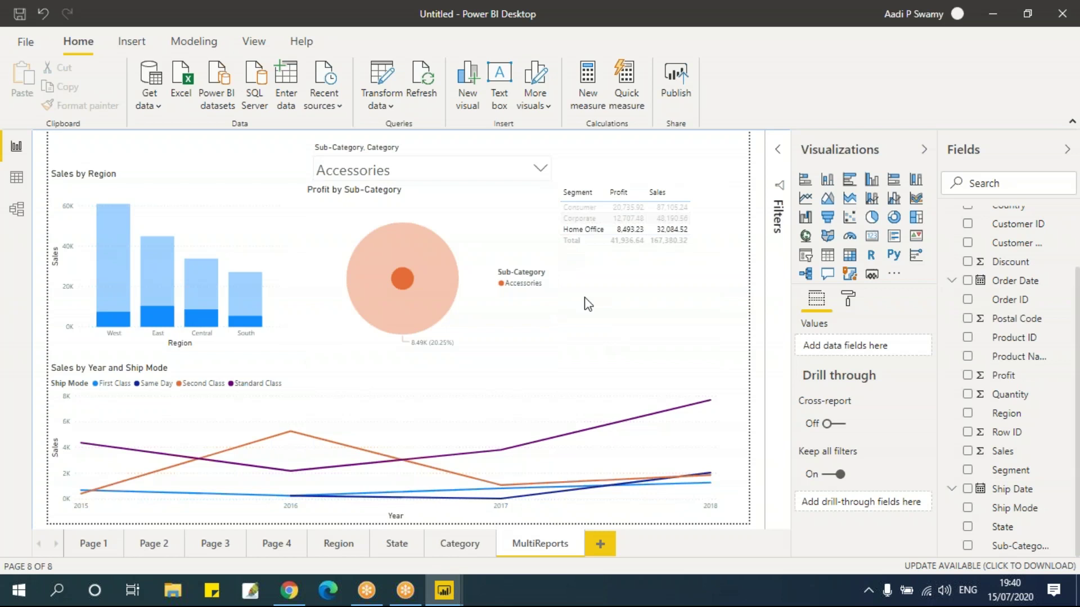
Switch the slicer to Appliances and clear the Home Office highlight from the visuals.
left_click(540, 168)
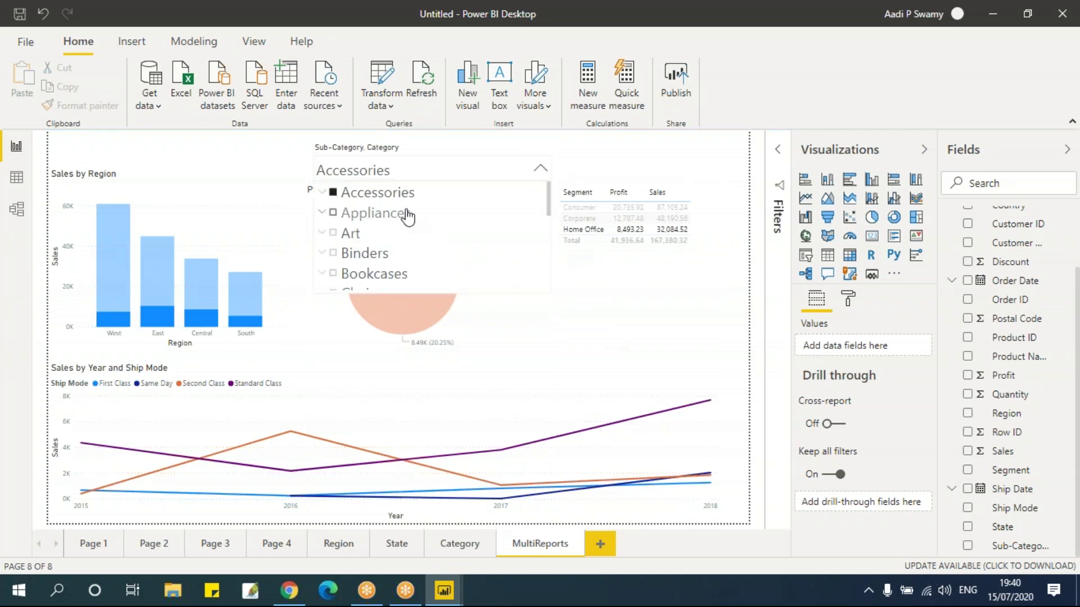
left_click(335, 214)
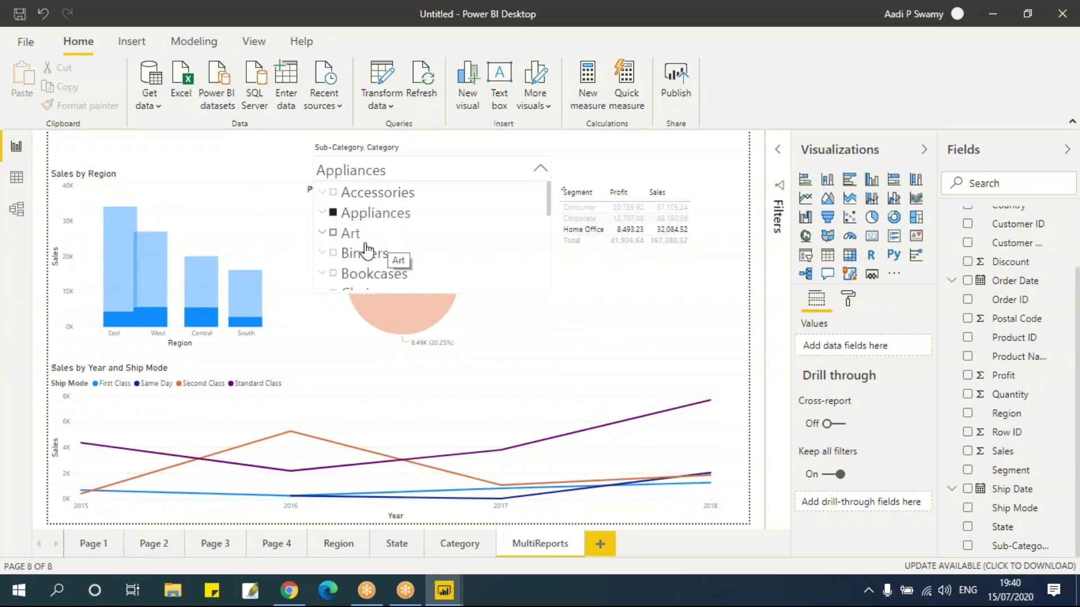
left_click(646, 311)
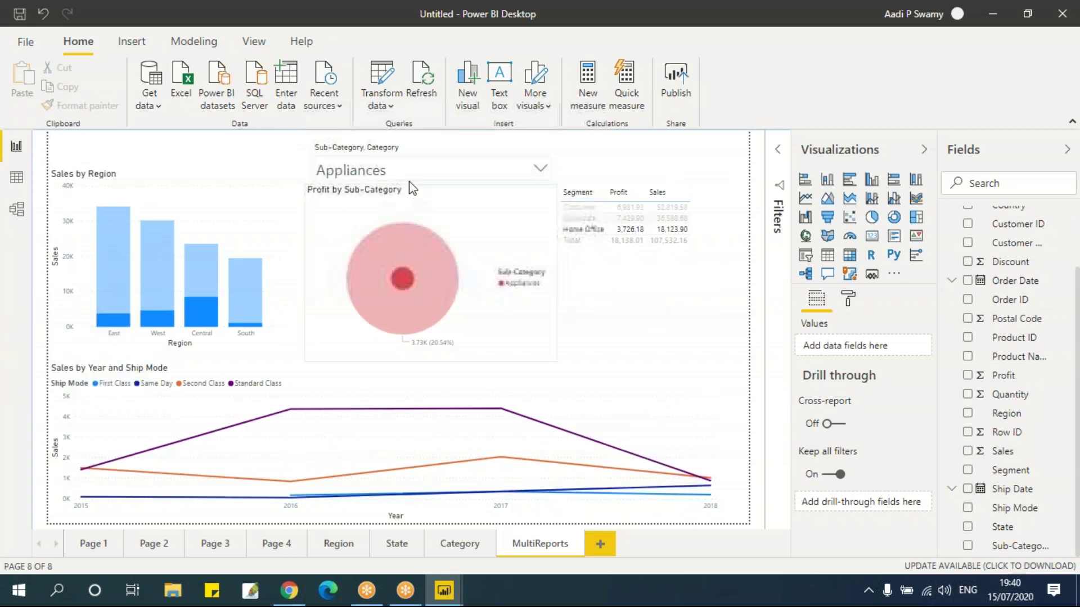
left_click(458, 203)
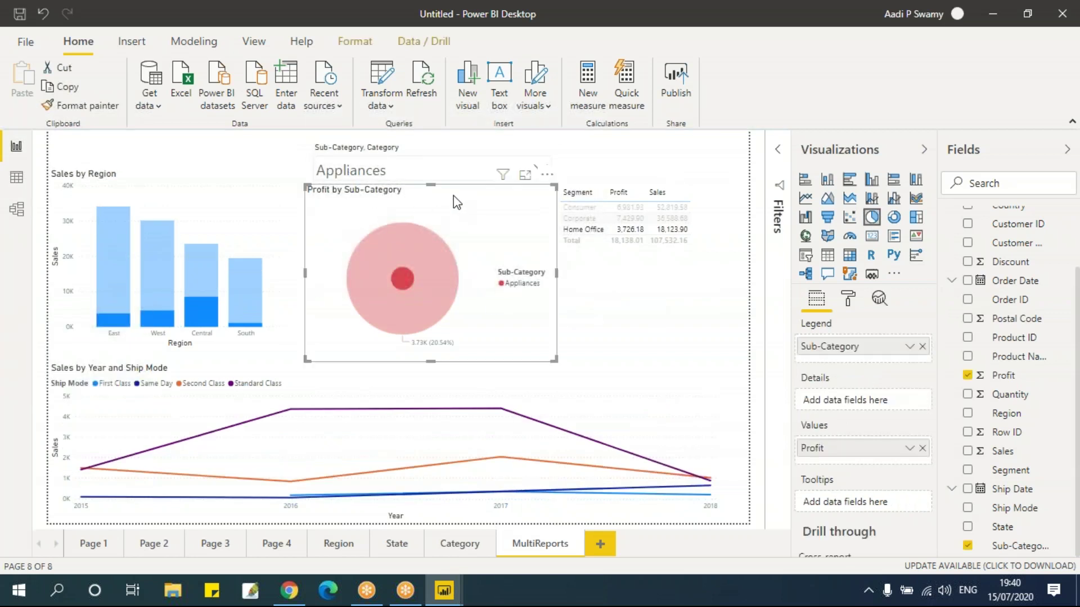
left_click(270, 212)
left_click(630, 311)
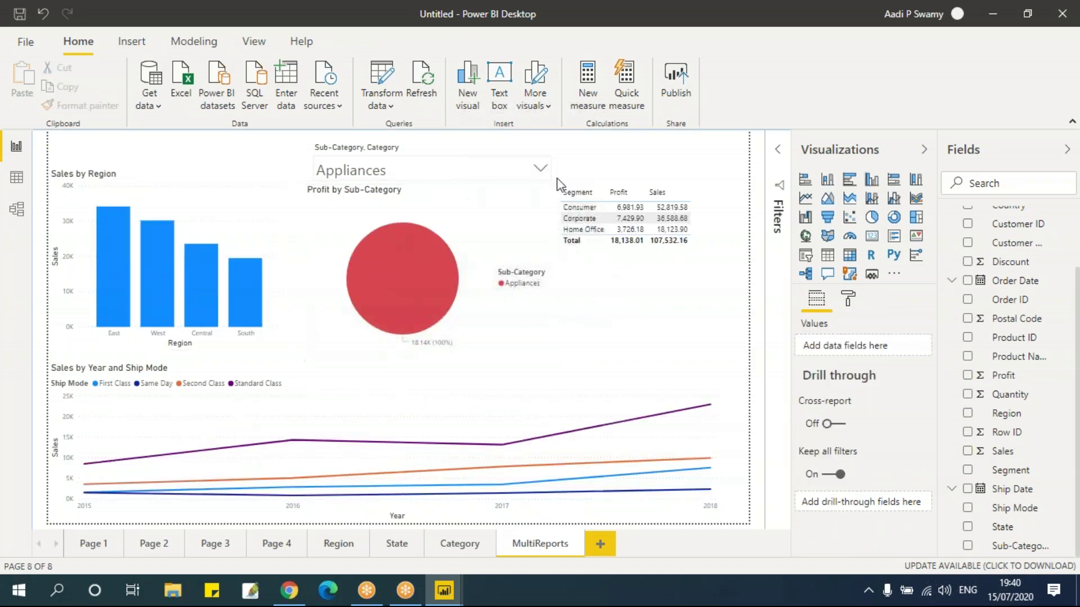
Remove Sub-Category from the slicer so it uses only Category, and filter the page to Furniture.
left_click(541, 167)
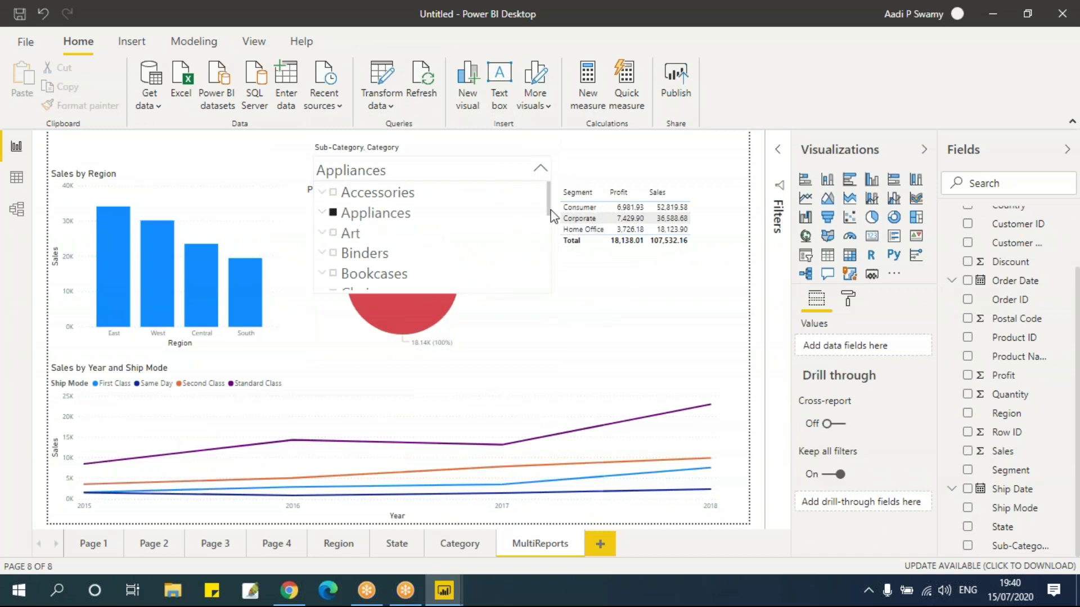
left_click(487, 171)
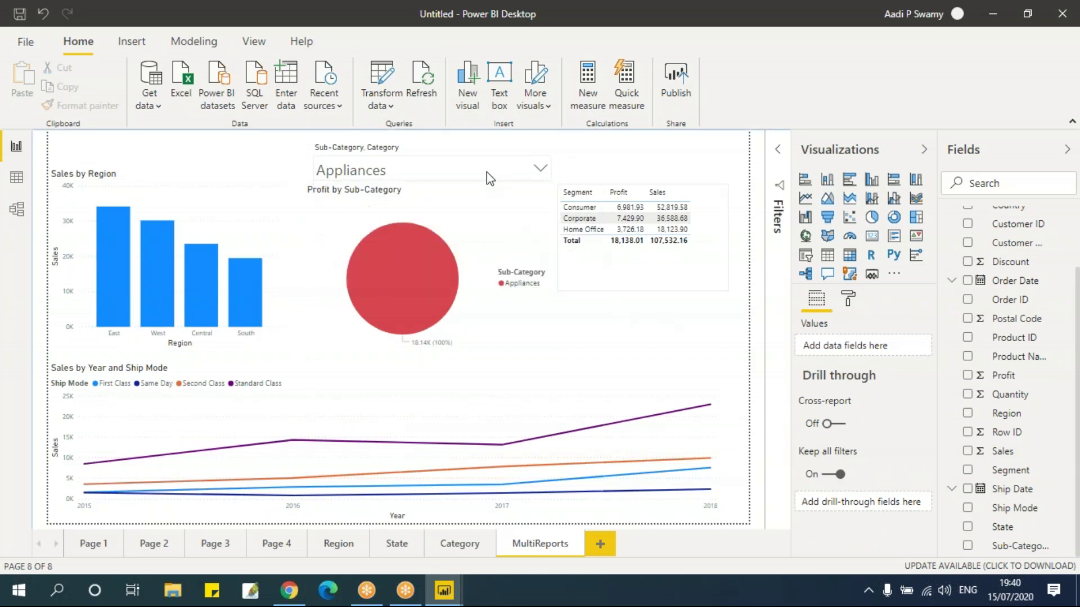
left_click(470, 148)
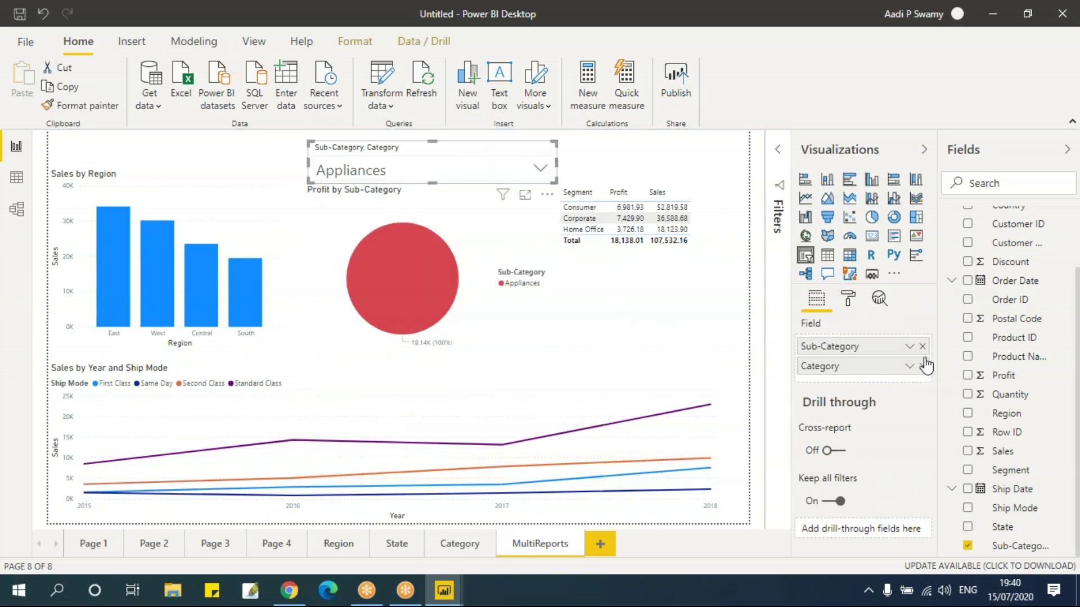
left_click(922, 346)
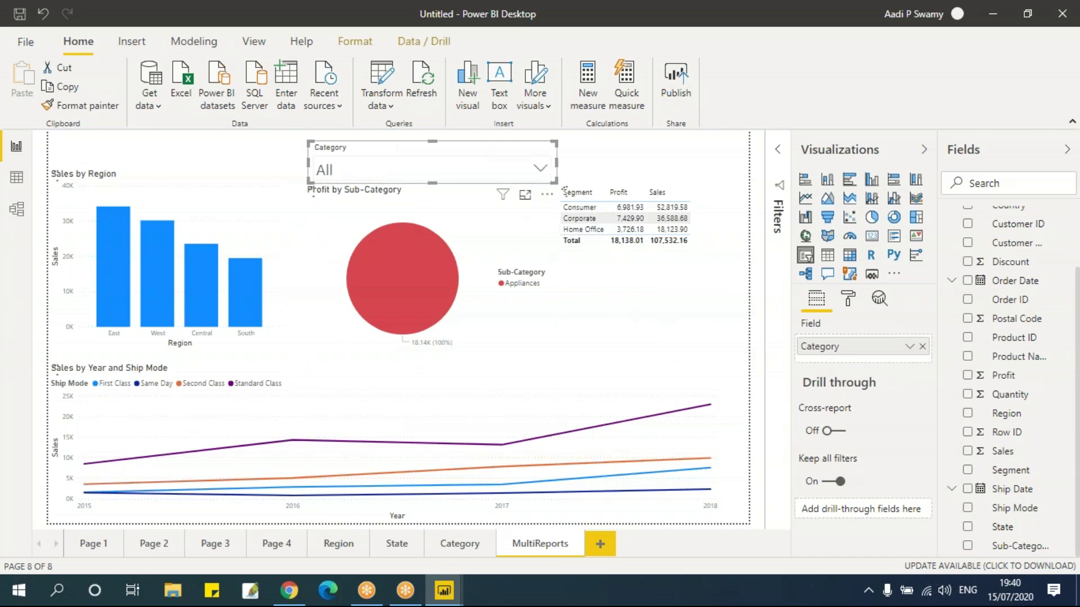
left_click(540, 168)
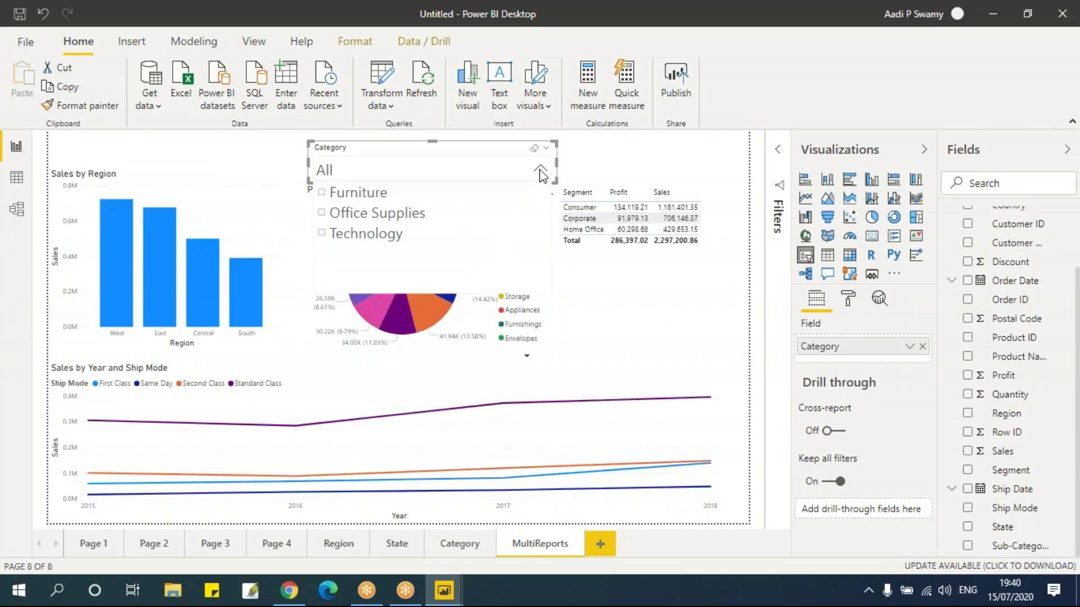
left_click(322, 193)
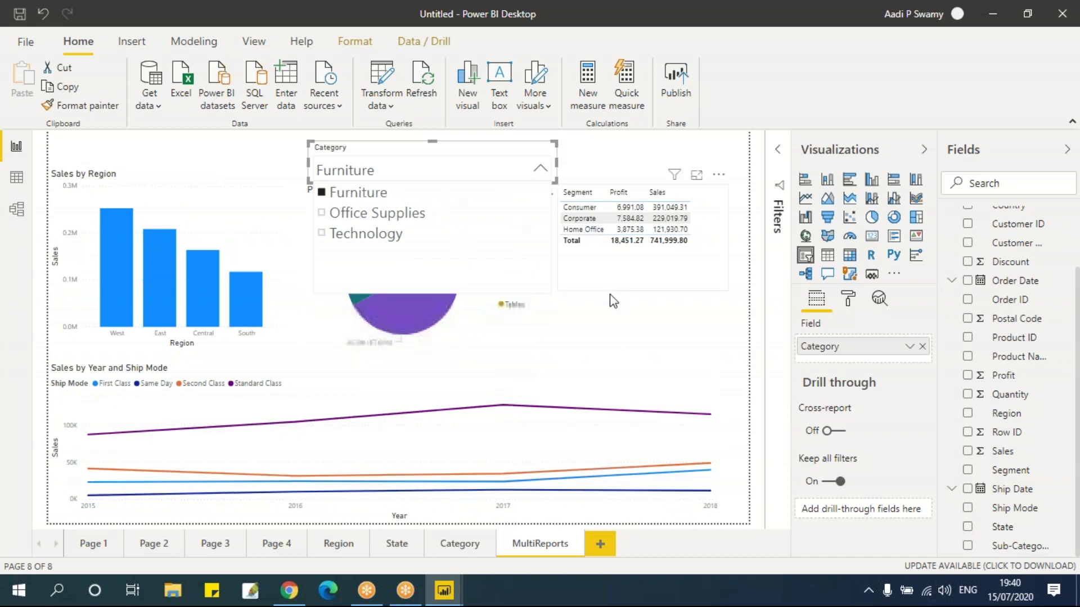
left_click(447, 319)
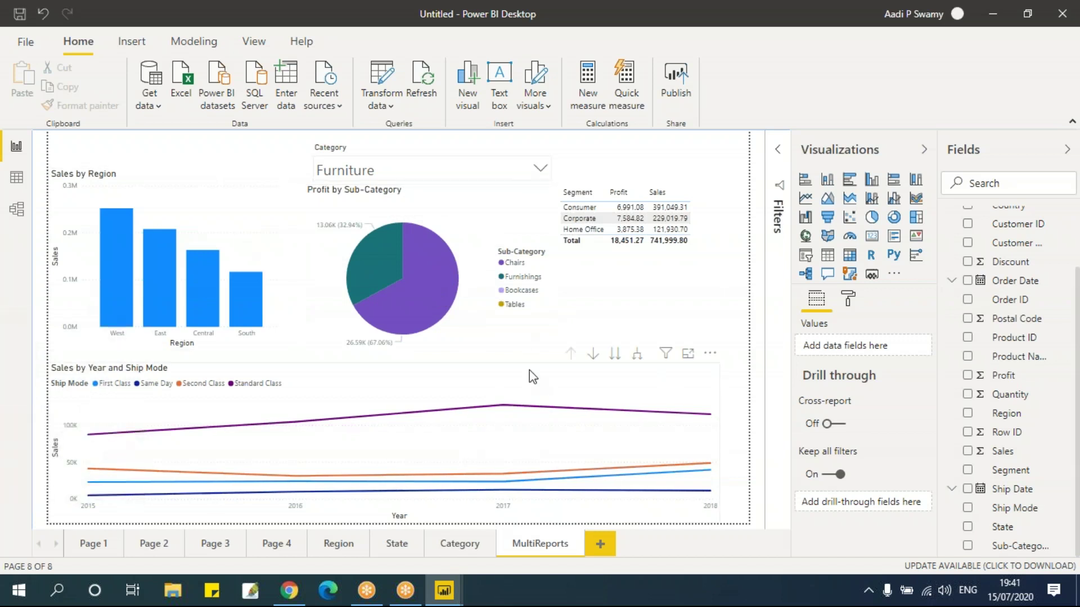
Test cross-filtering with the West bar under the Furniture filter and clear the highlight from the visuals.
left_click(120, 259)
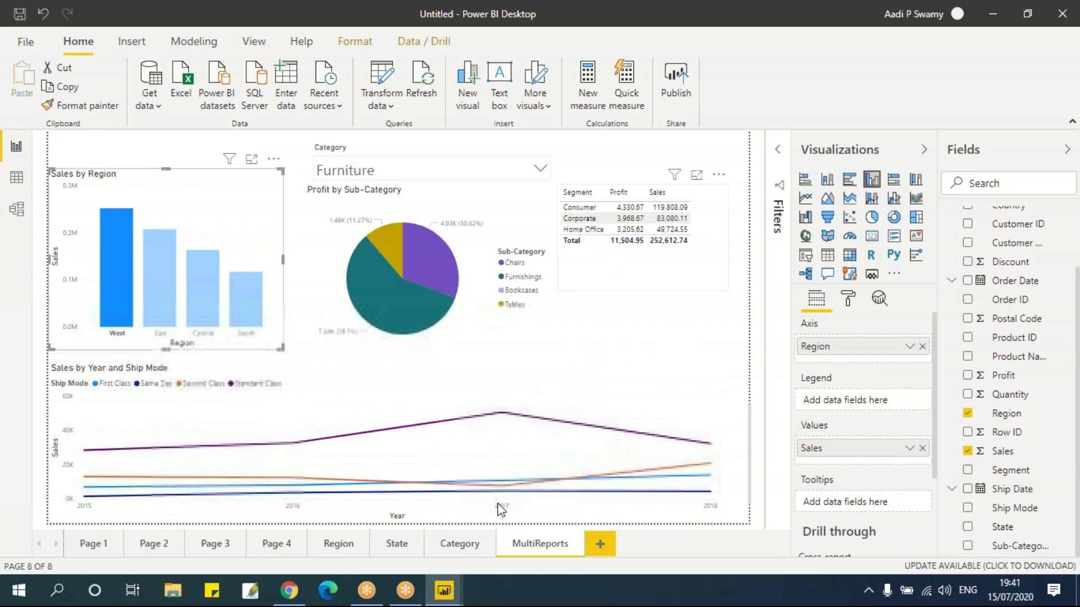
left_click(406, 369)
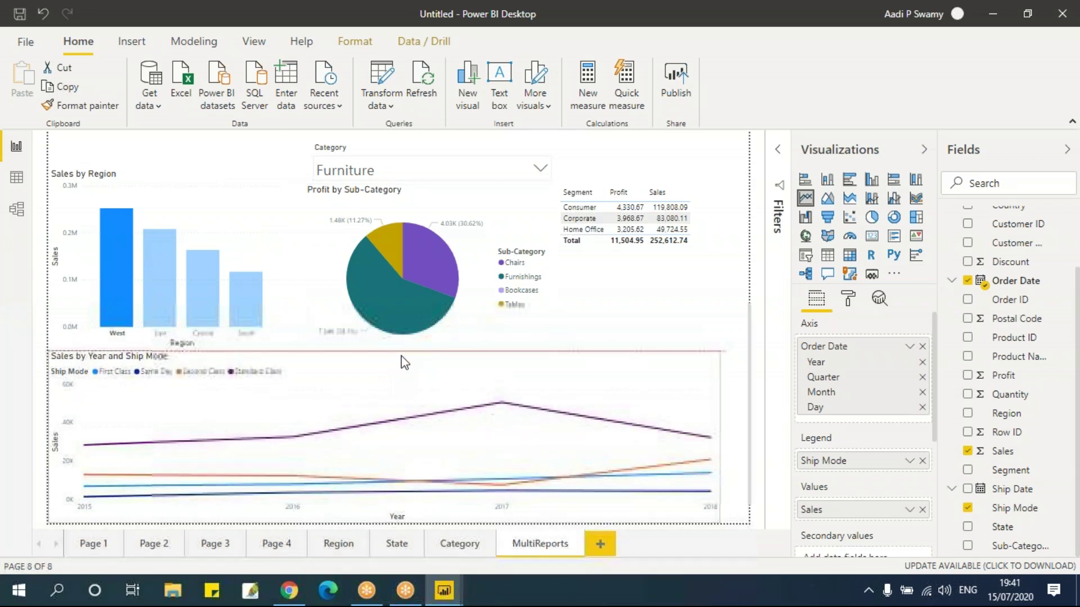
left_click(666, 288)
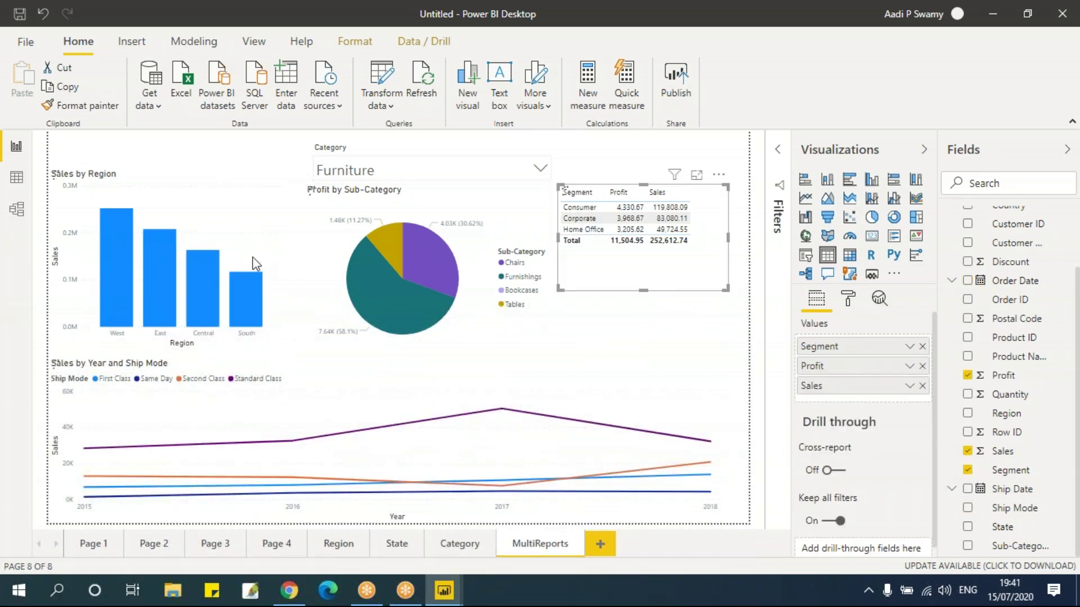
left_click(237, 174)
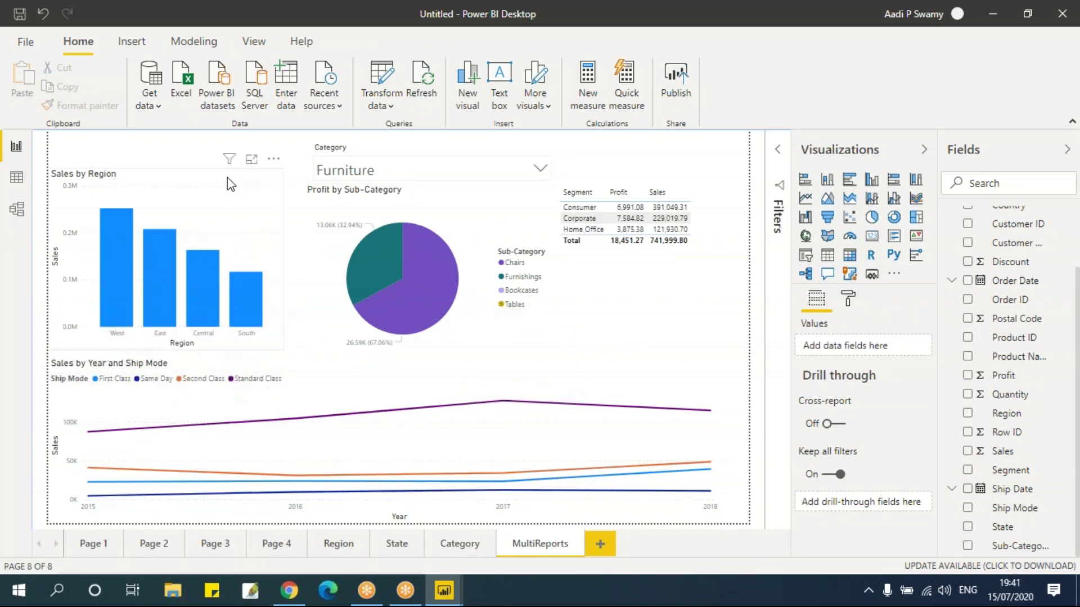
Turn on interaction editing and set the Sales by Region chart's interaction to None for the Category slicer and the segment table.
left_click(239, 191)
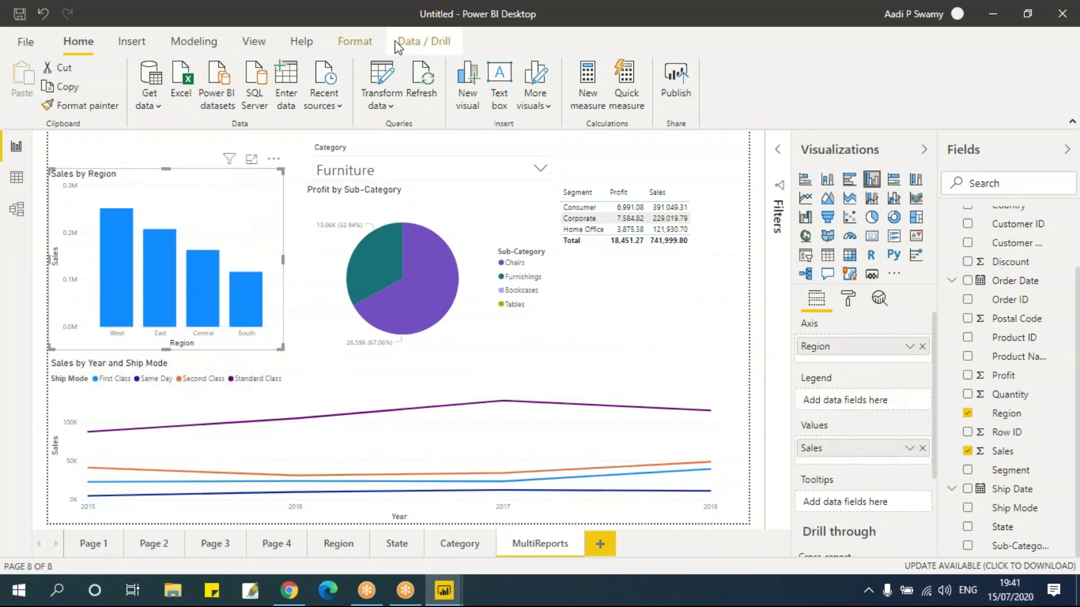
left_click(363, 40)
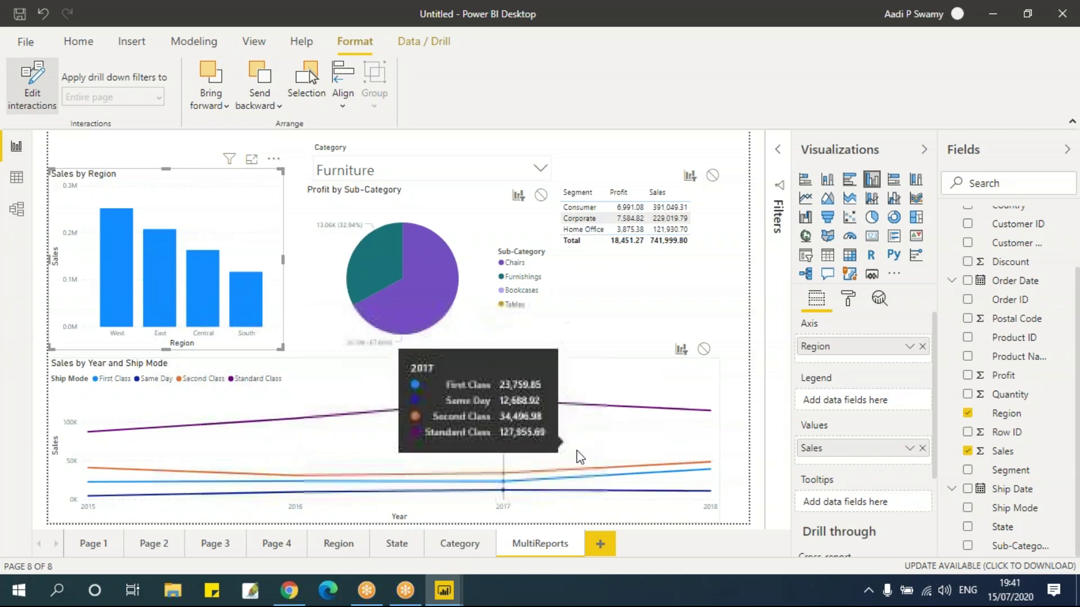
left_click(541, 195)
left_click(712, 176)
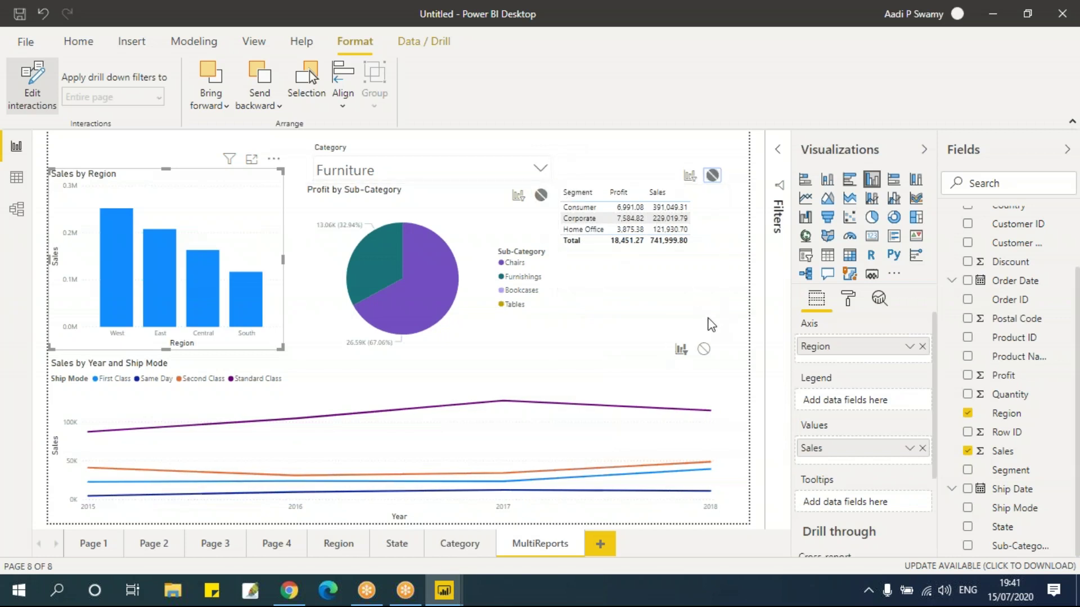
Shorten the Category slicer, move the pie chart down clear of it and reduce the pie chart's height.
left_click(141, 306)
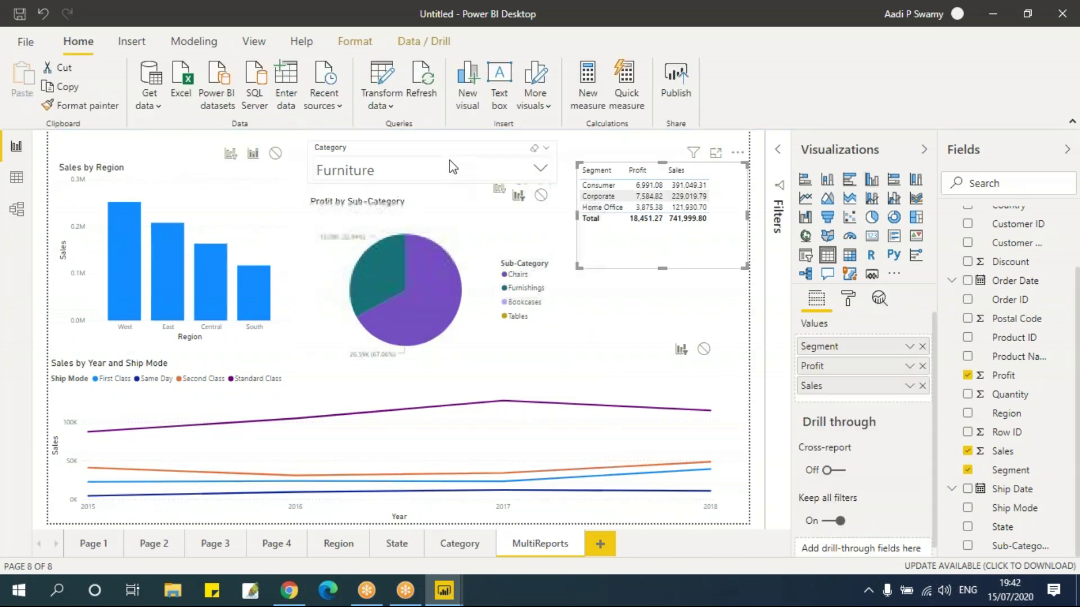
left_click(453, 169)
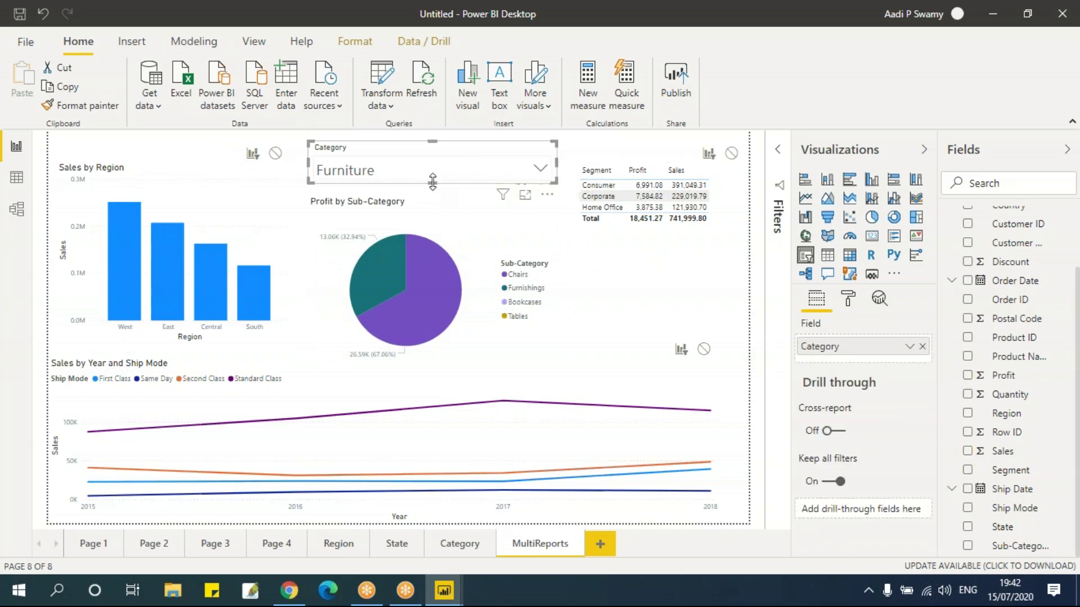
left_click_drag(432, 179, 432, 172)
left_click_drag(453, 215, 456, 233)
left_click_drag(556, 394, 559, 356)
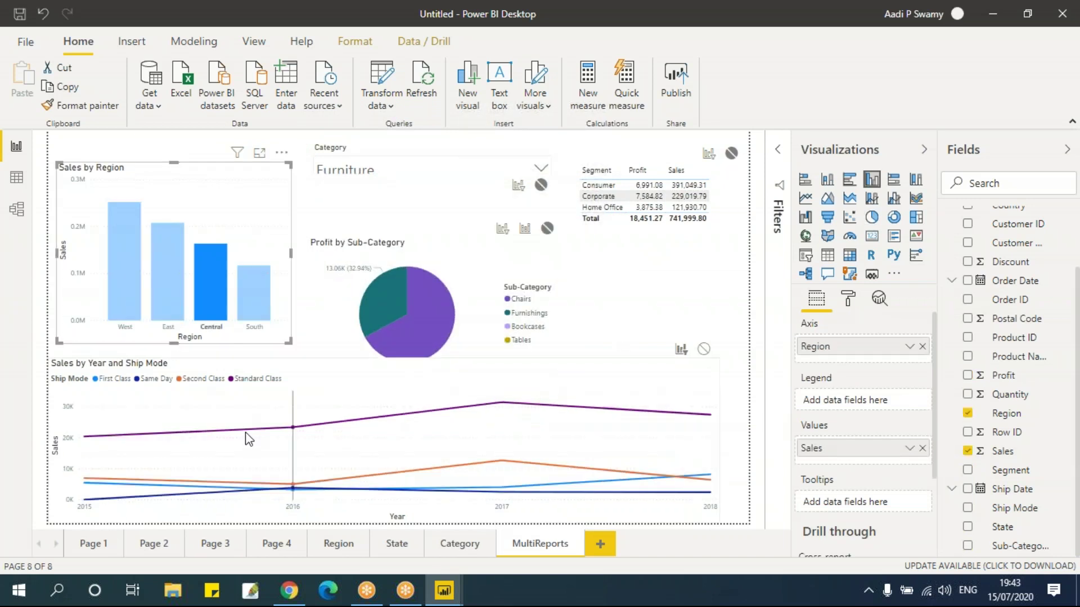
Test the edited interactions with the East and West bars of the Sales by Region chart.
left_click(162, 274)
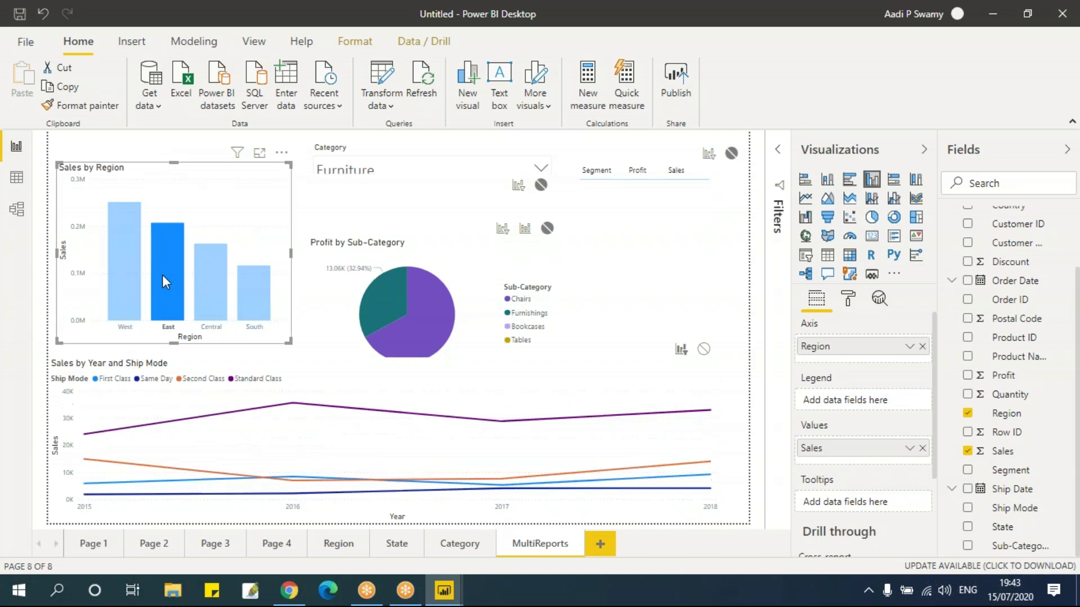
left_click(132, 271)
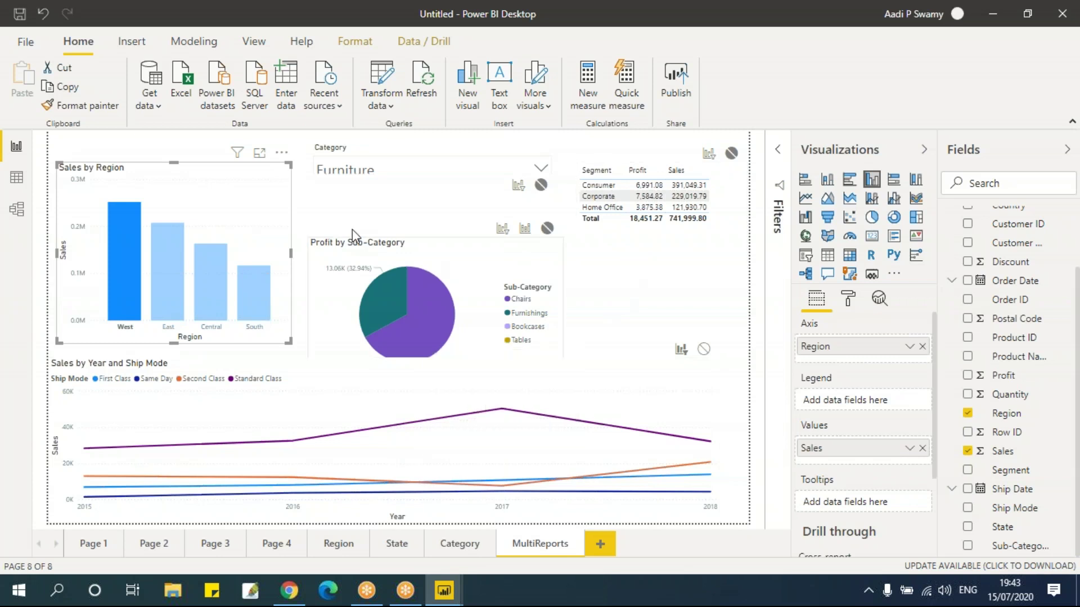
Make the Category slicer taller and set its interaction to None for the region chart, the segment table and the line chart.
left_click(429, 194)
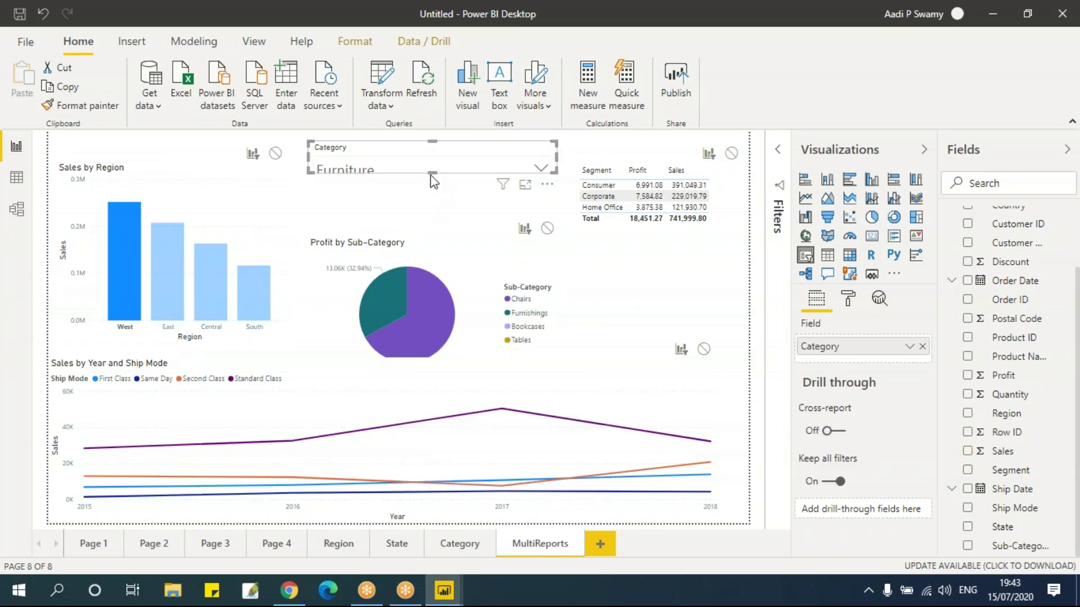
left_click_drag(431, 176, 436, 185)
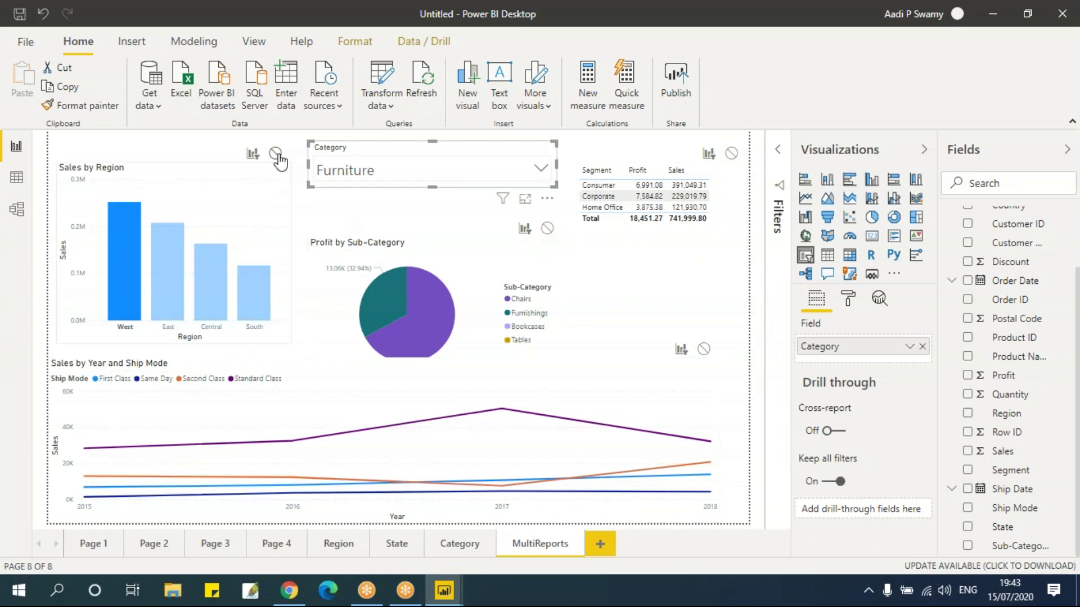
left_click(275, 153)
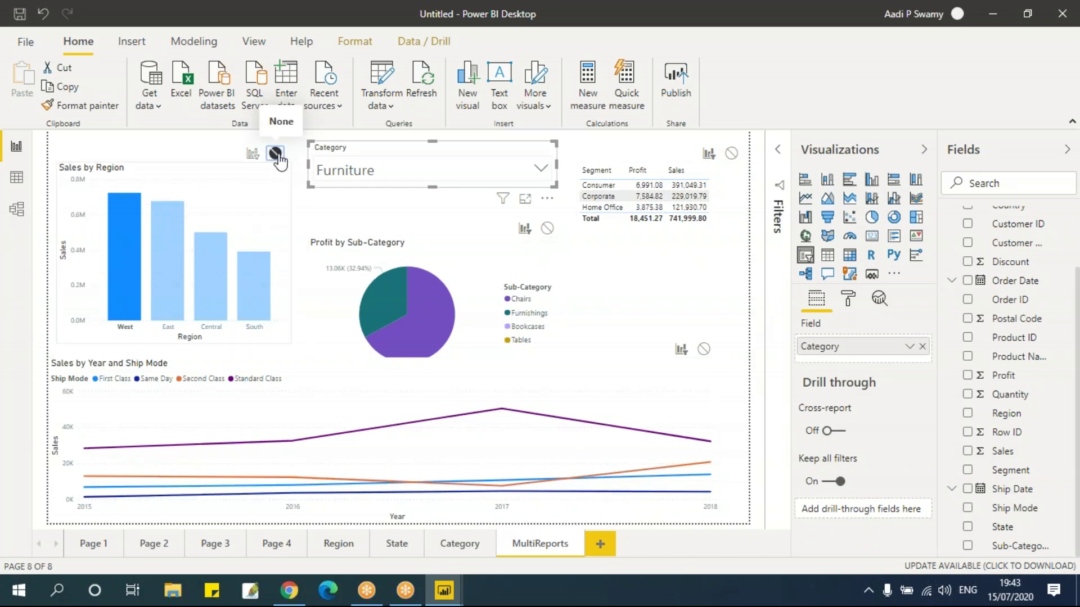
left_click(732, 153)
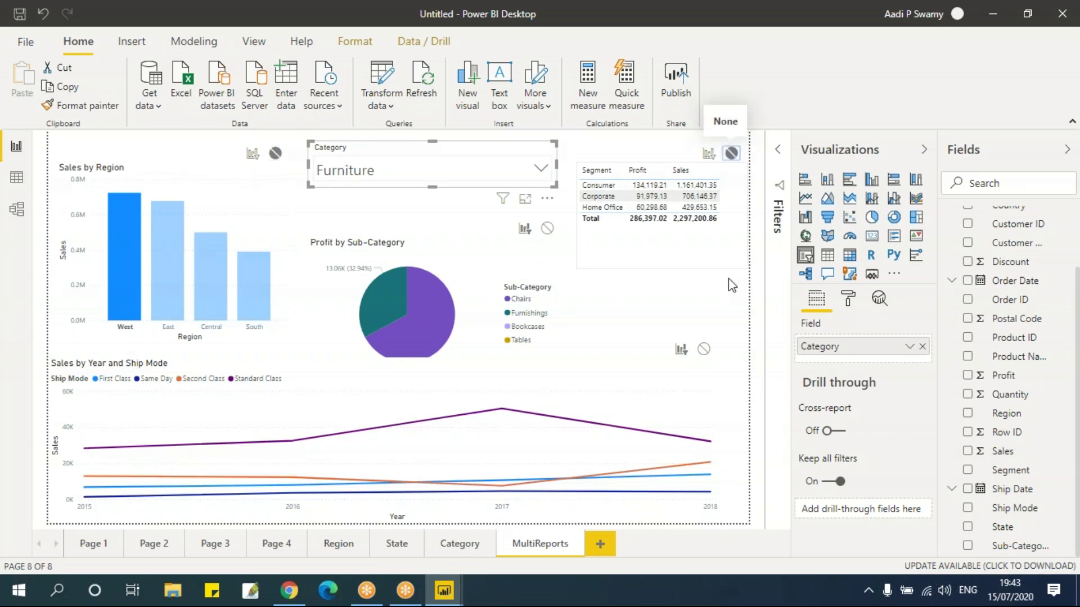
left_click(703, 349)
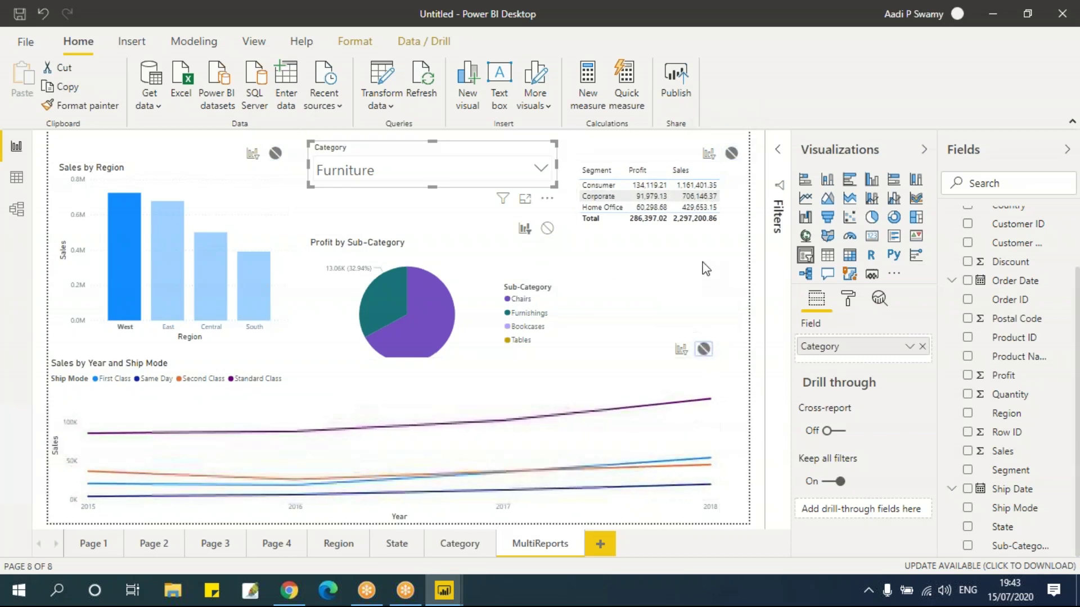
Clear the West highlight and filter by Office Supplies with the Category slicer to test its interactions.
left_click(675, 242)
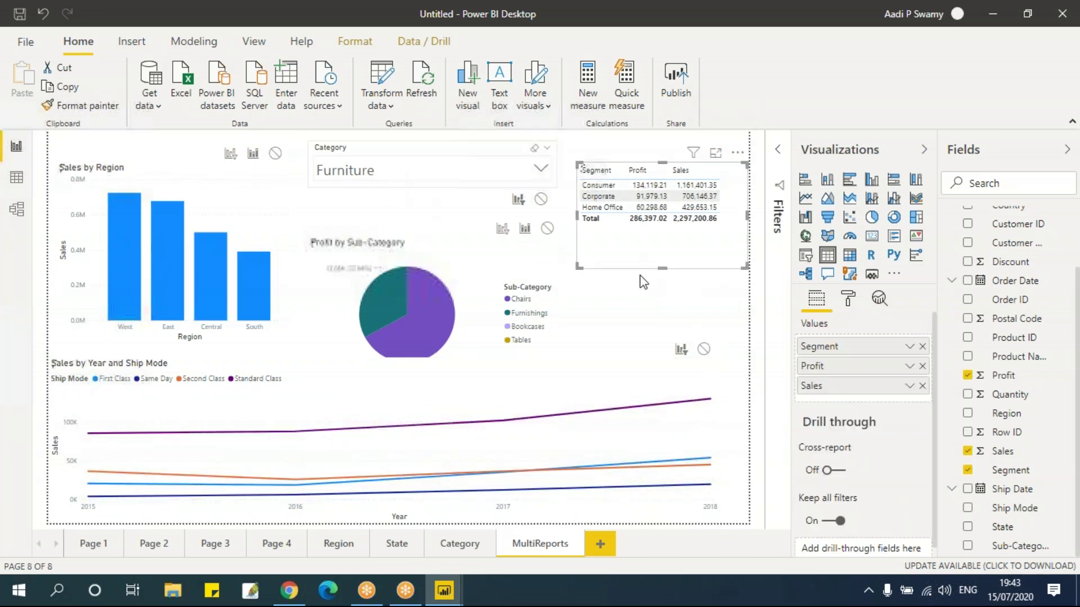
left_click(438, 169)
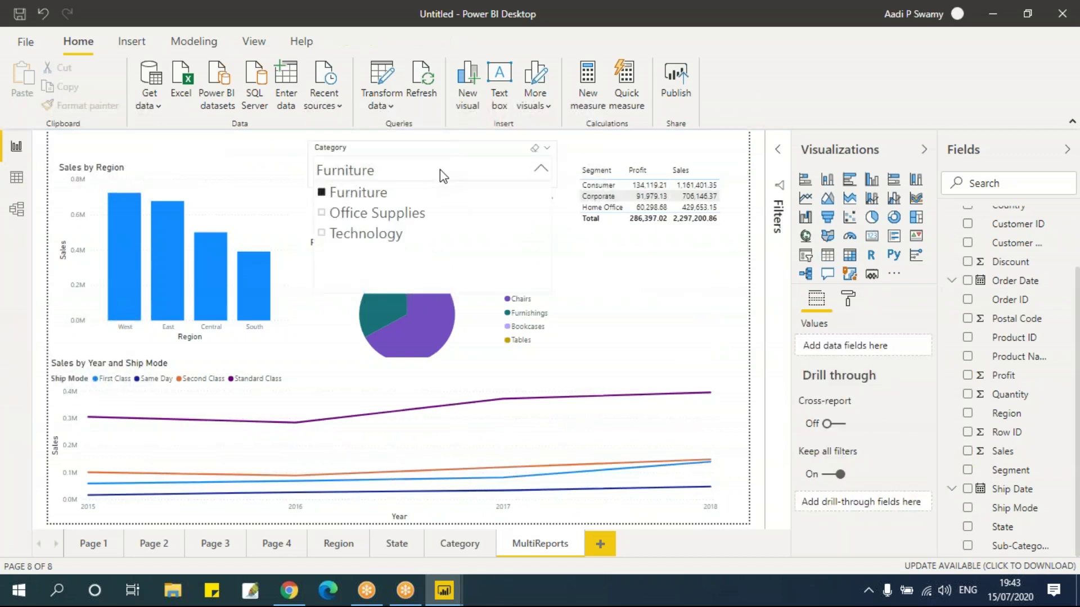
left_click(322, 214)
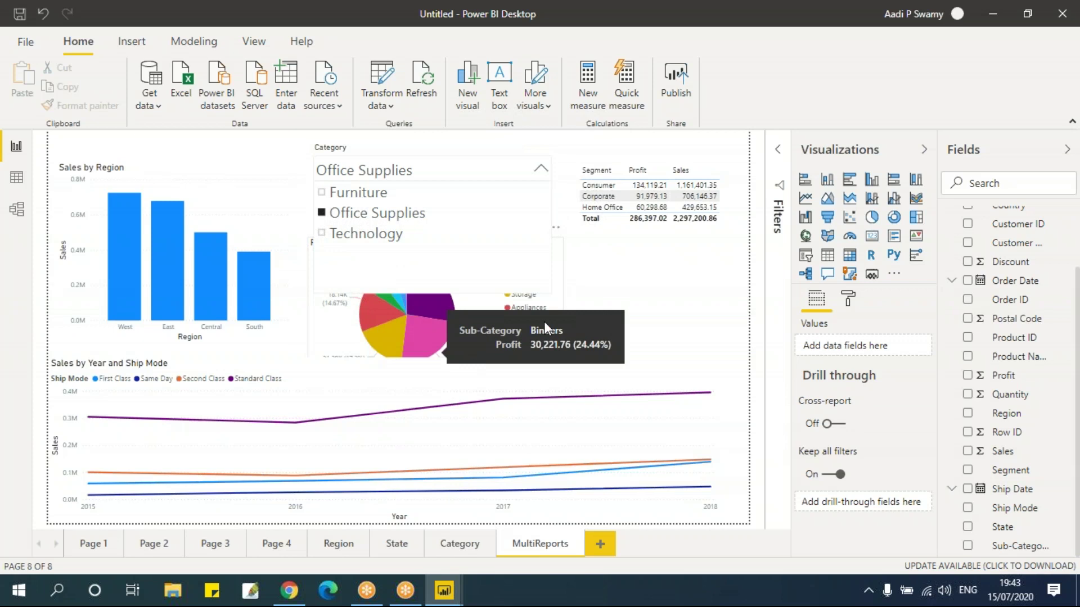
Review which visuals the pie chart and the Category slicer are set to filter.
left_click(491, 321)
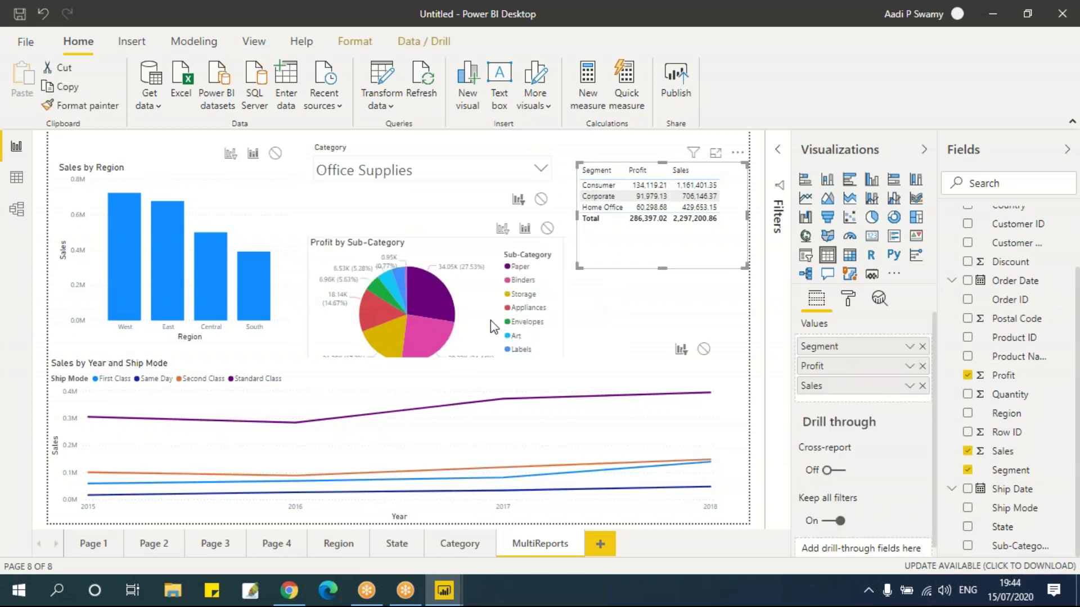
left_click(491, 321)
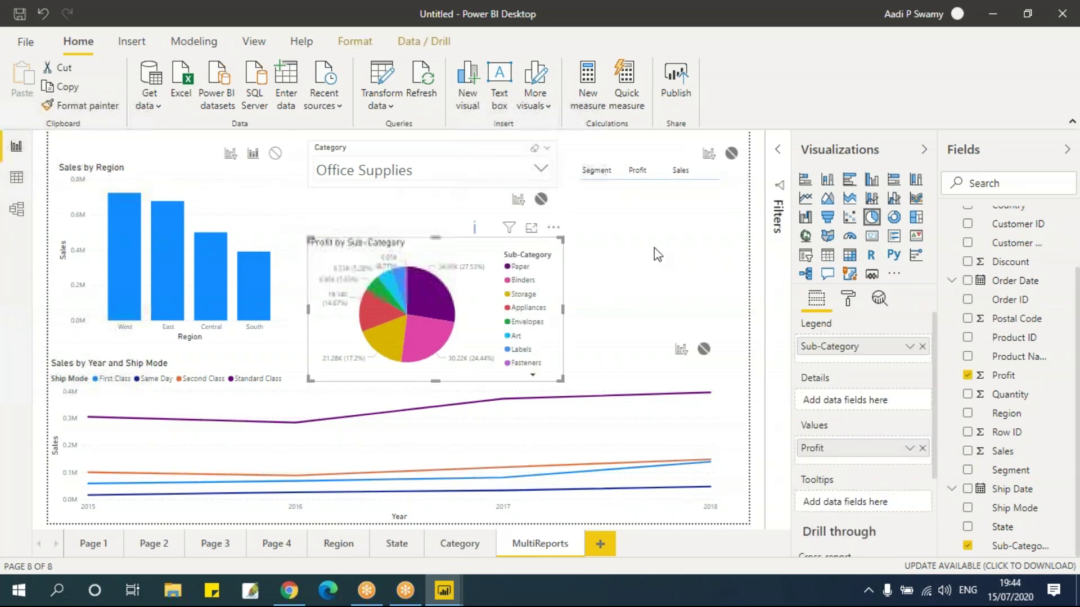
left_click(393, 150)
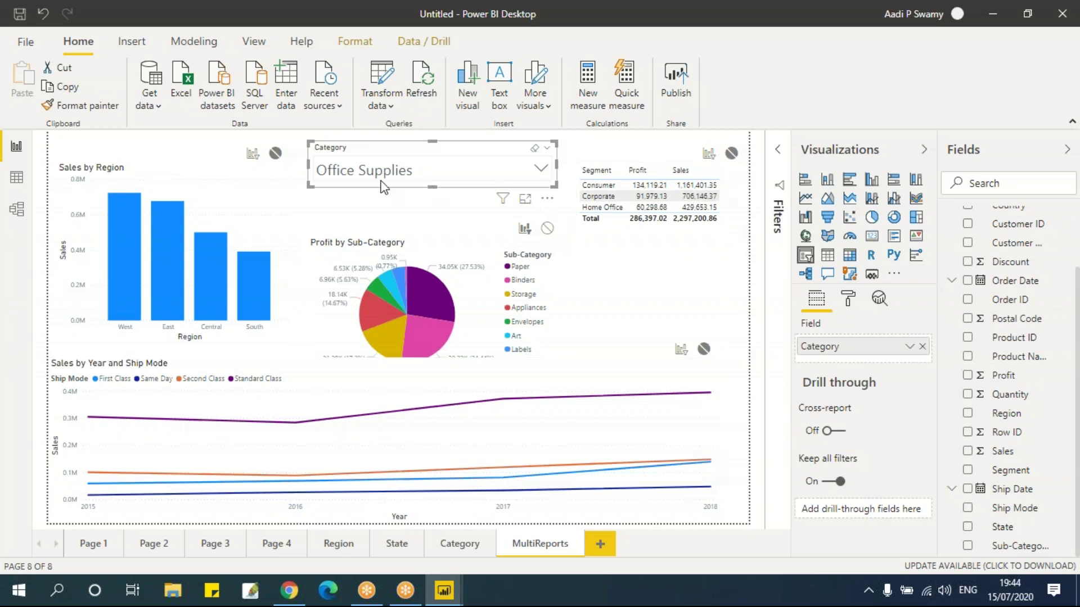
left_click(445, 246)
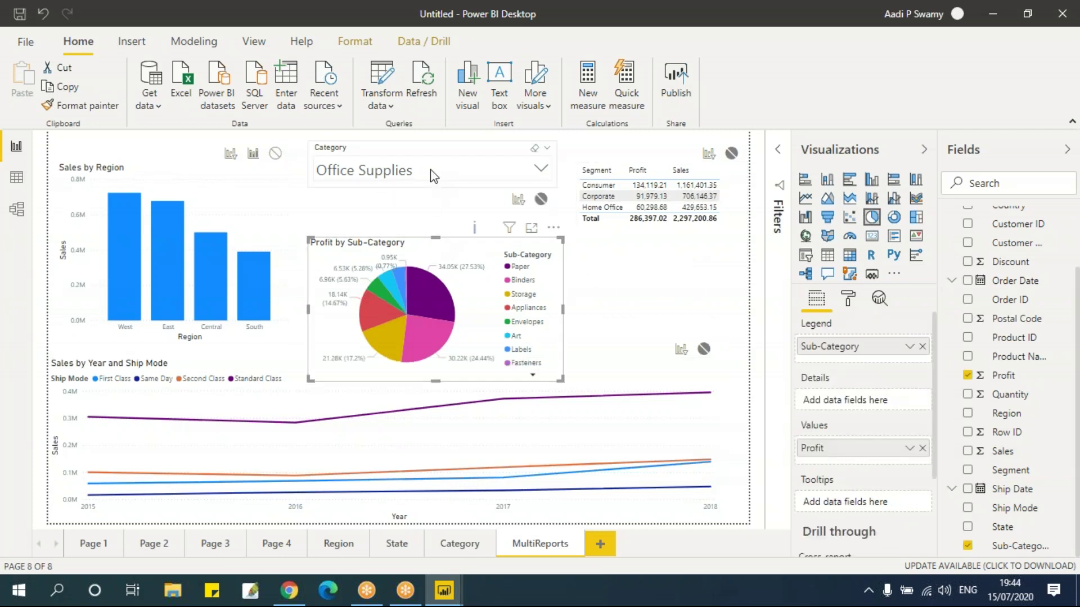
Switch the Category slicer to Technology and check the line chart's 2017 values per ship mode.
left_click(430, 170)
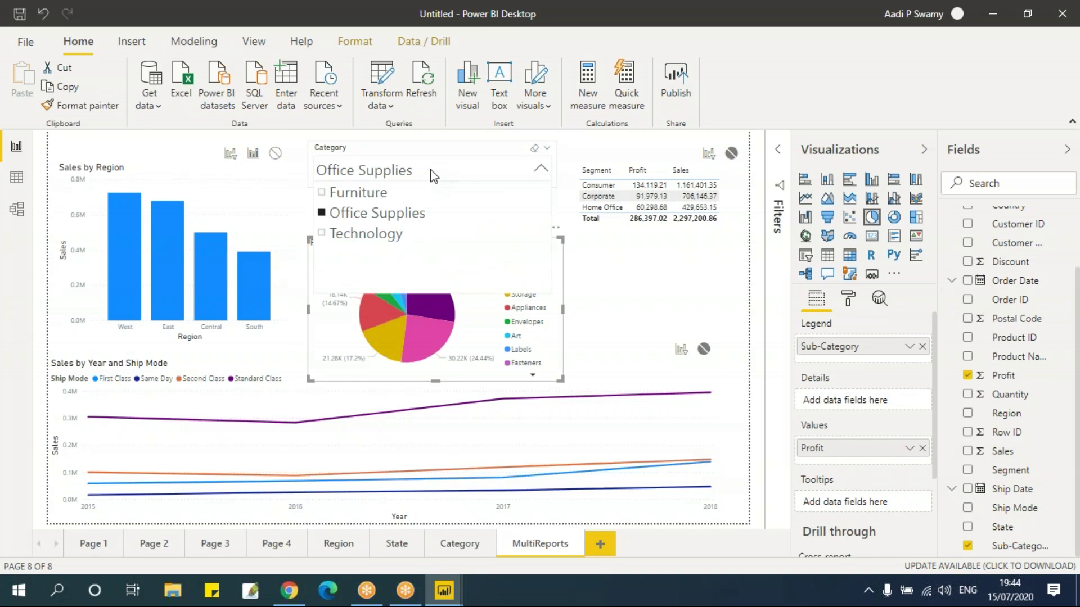
left_click(324, 235)
left_click(621, 281)
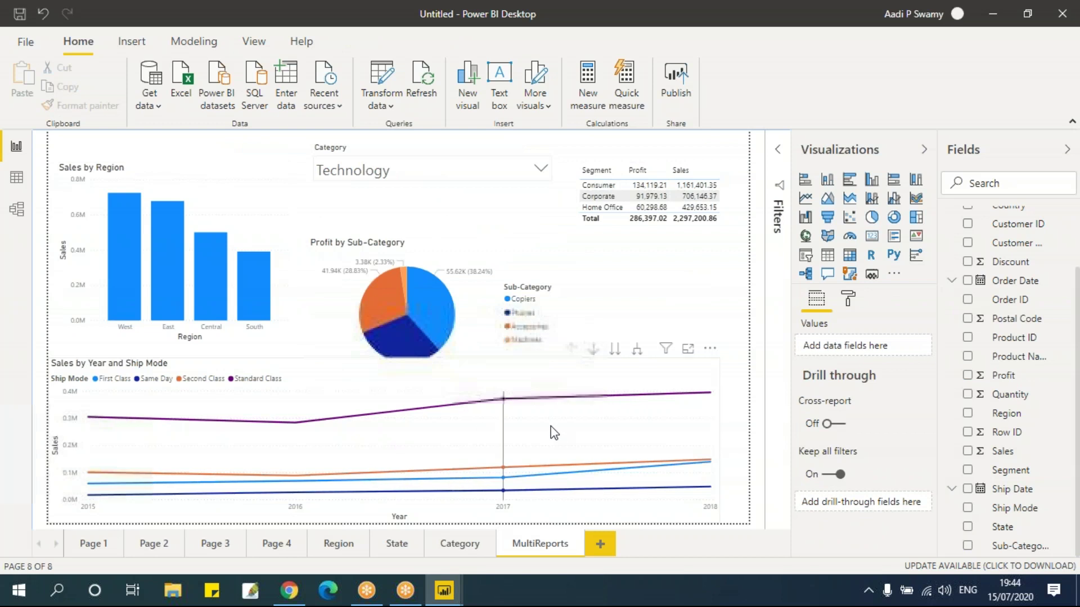
mouse_move(515, 474)
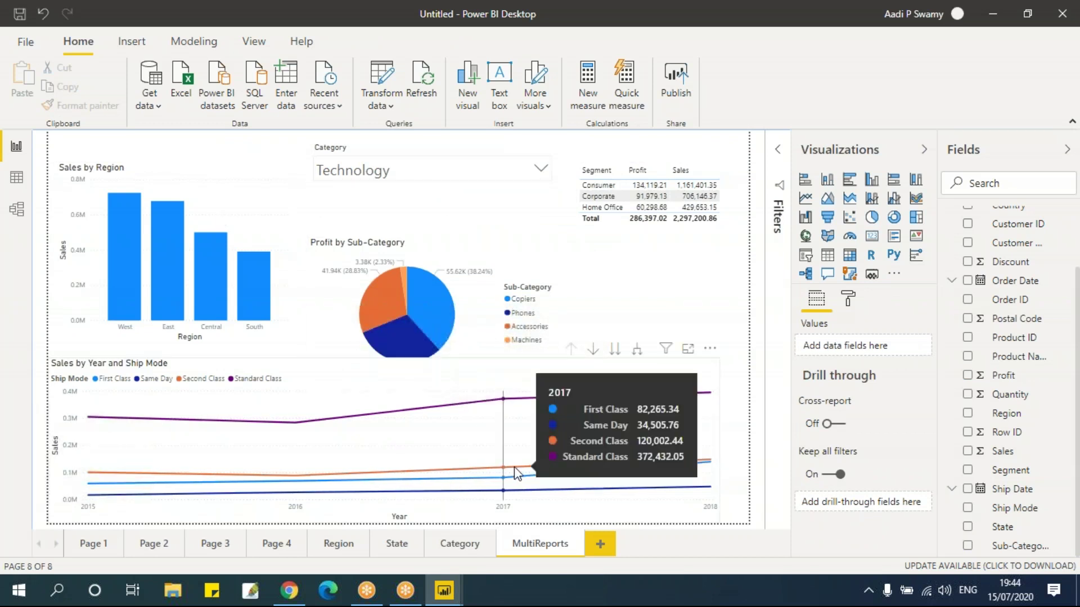
Add a new blank page to the report after MultiReports.
left_click(600, 544)
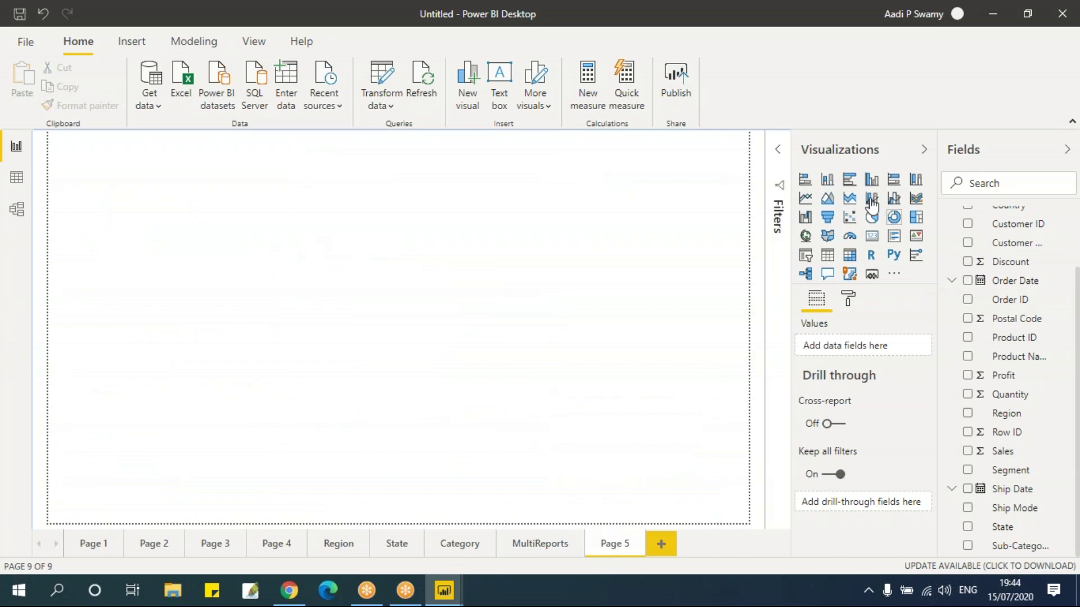
Create a clustered column chart of Sales by Region on Page 5, widen it and move it slightly down the page.
left_click(872, 179)
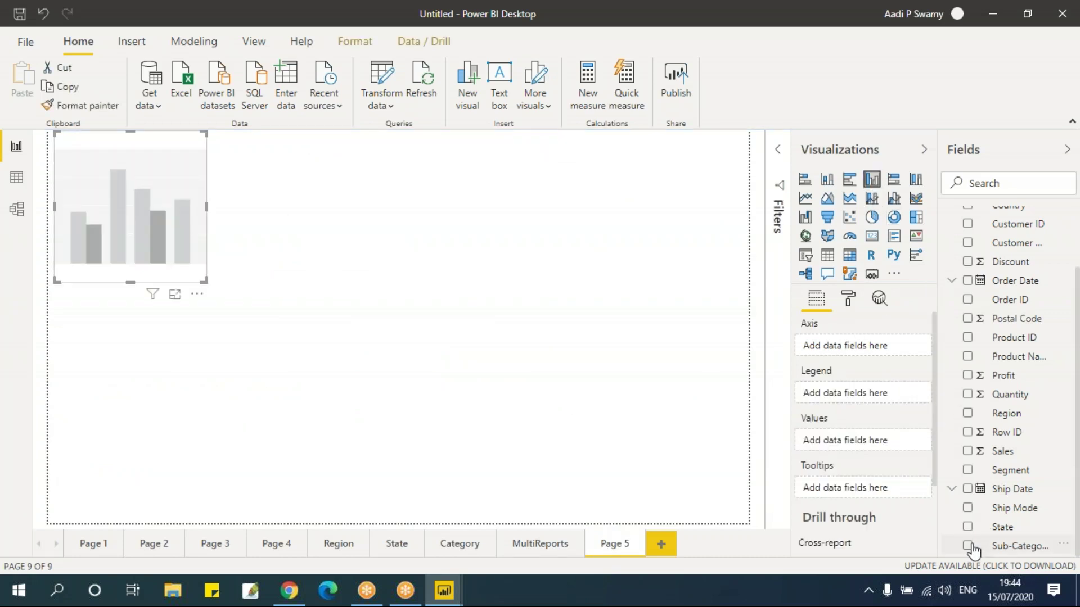
left_click(967, 415)
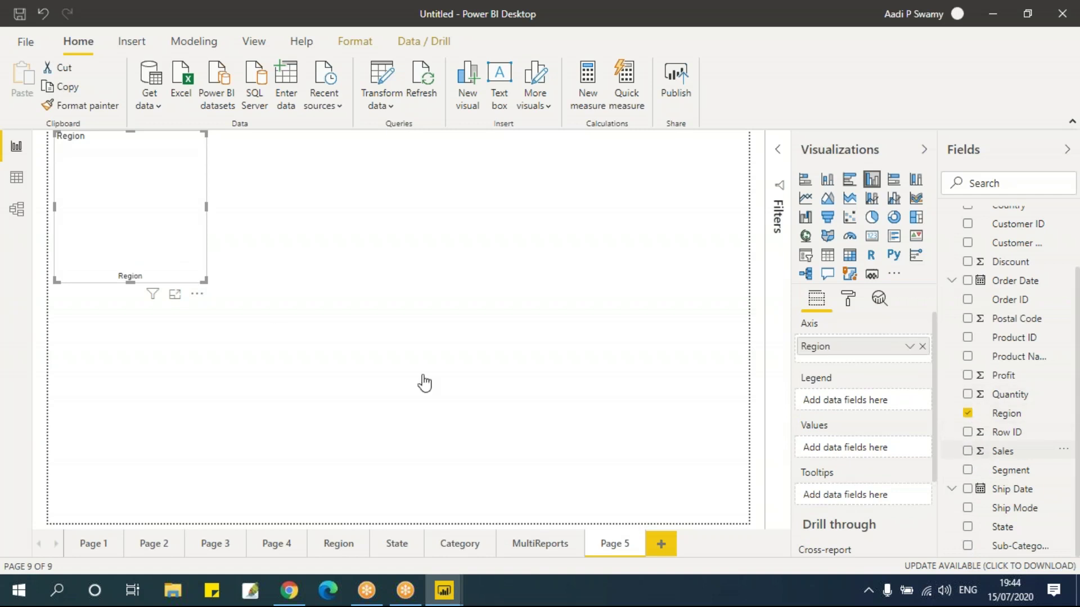
left_click_drag(205, 281, 253, 289)
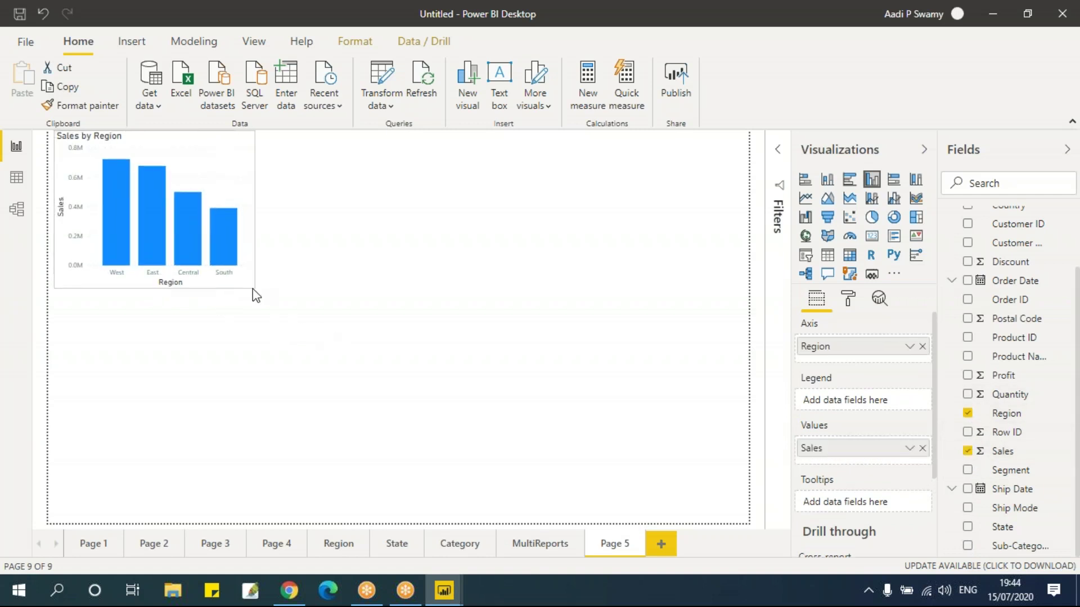
left_click_drag(205, 144, 201, 170)
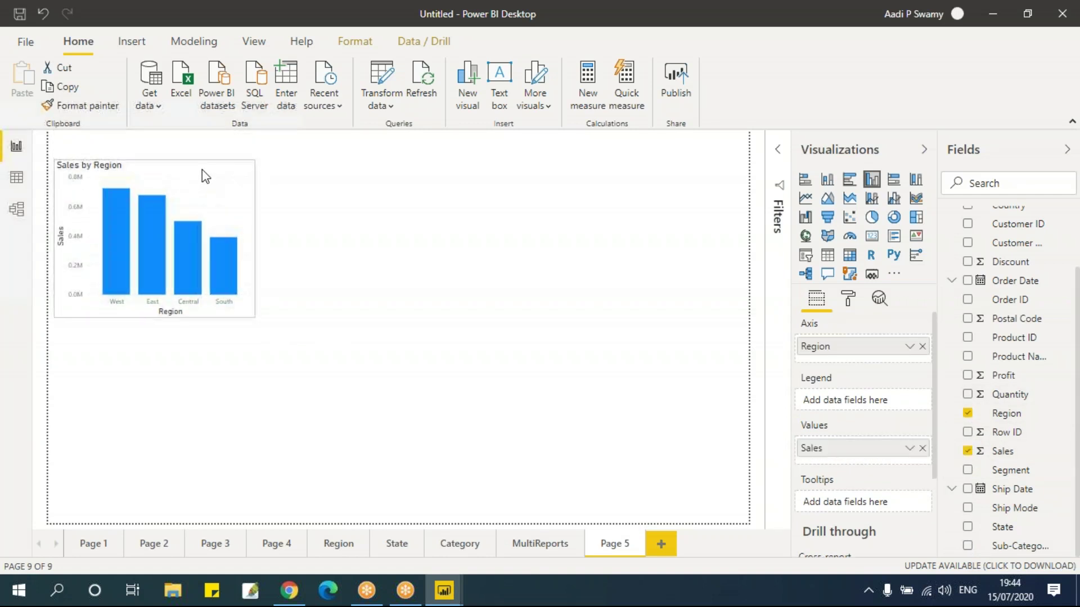
Add a State visual to the page, place it beneath the Sales by Region chart and widen it across most of the page.
left_click(409, 238)
left_click_drag(976, 533, 354, 163)
left_click_drag(248, 338, 120, 341)
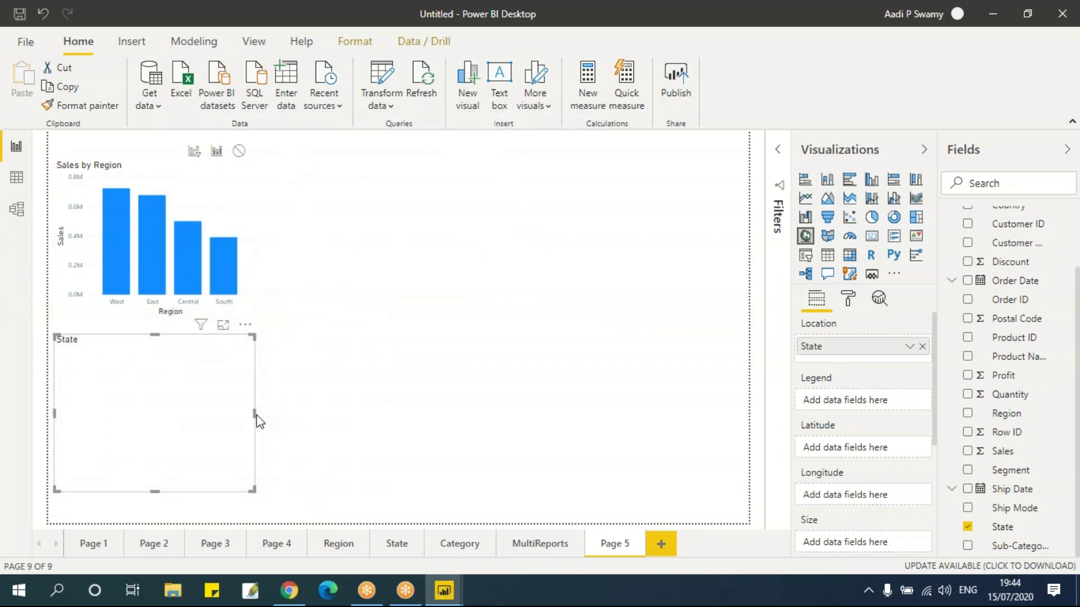
left_click_drag(708, 438, 709, 438)
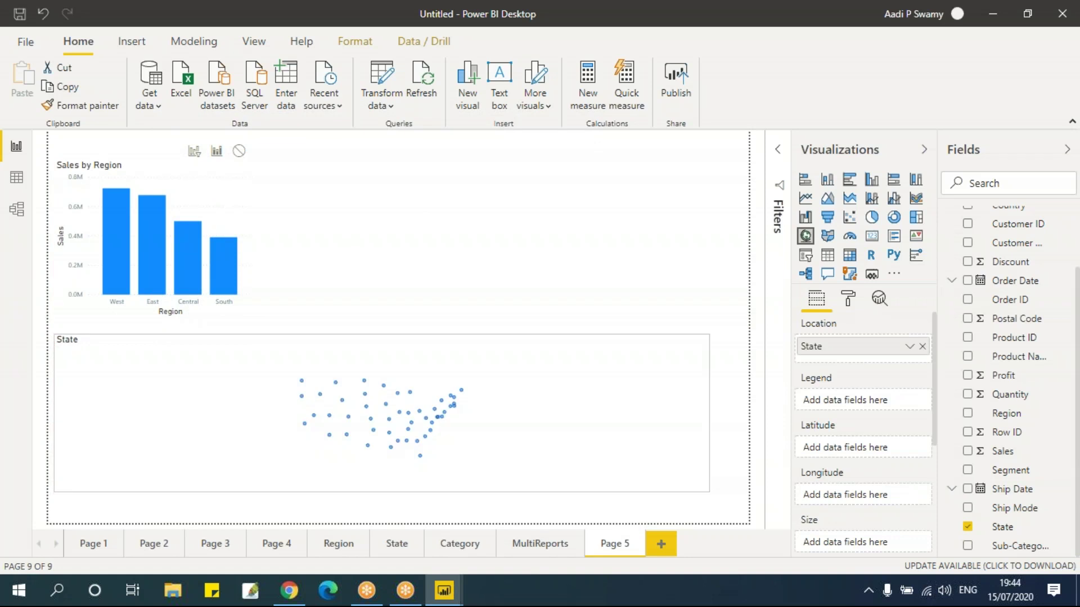
Add Sales to the State visual, convert it to a clustered column chart and increase its height.
left_click(968, 451)
left_click(871, 180)
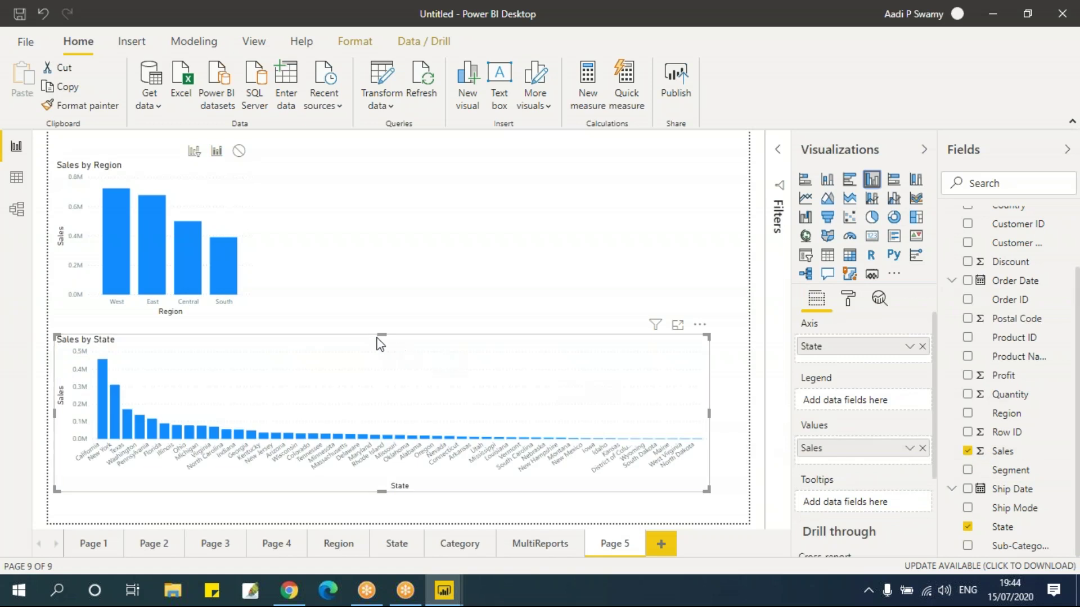
left_click_drag(382, 333, 383, 325)
left_click_drag(425, 484, 384, 516)
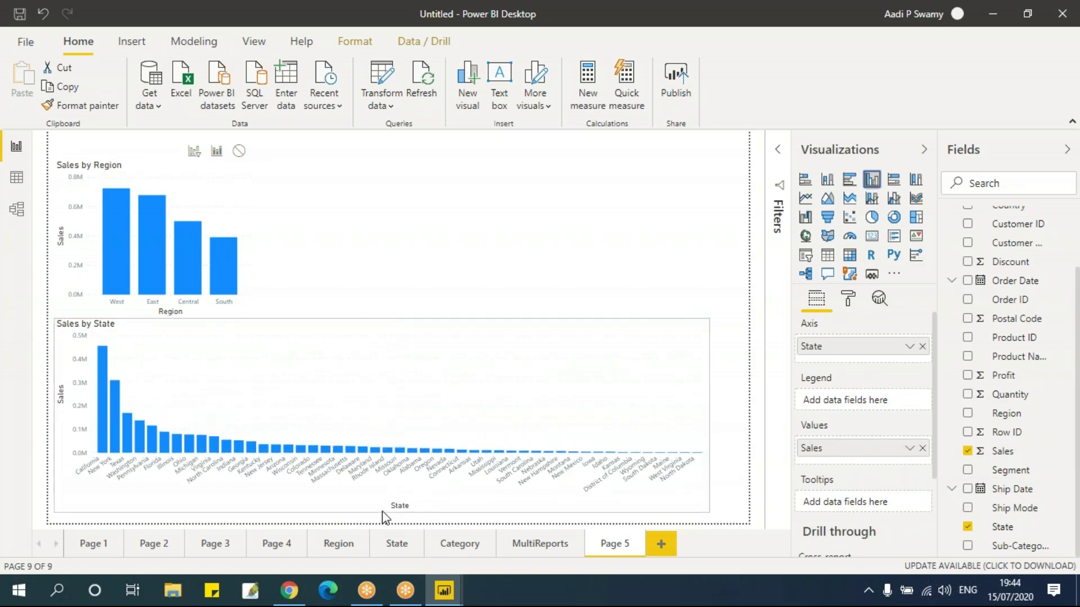
Highlight the West, Central and South bars in turn to check the State chart's response, and compare Page 5 with the MultiReports page.
left_click(114, 254)
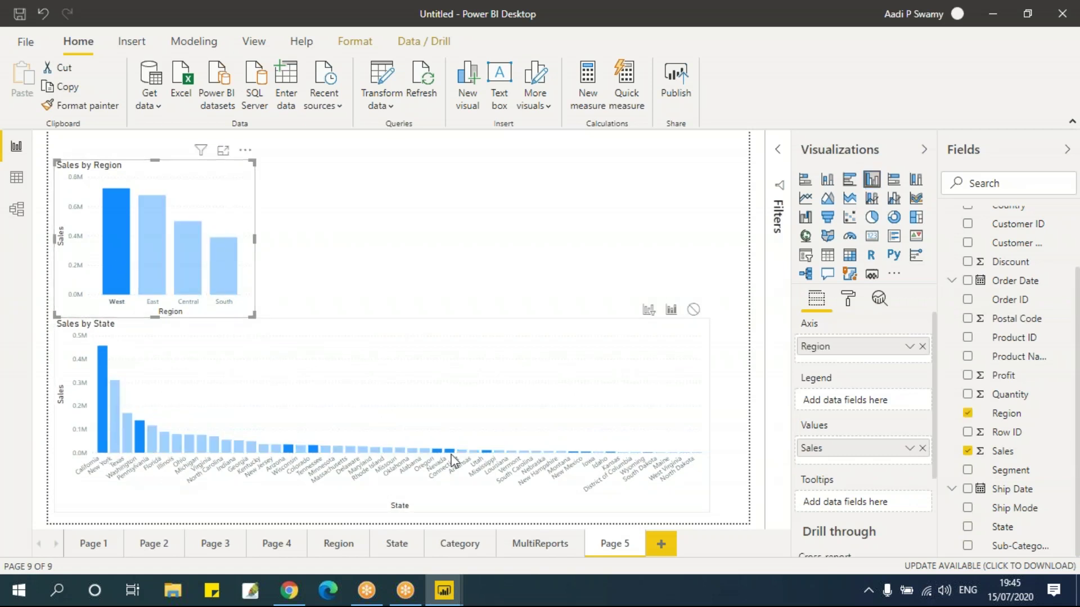
left_click(189, 266)
left_click(225, 264)
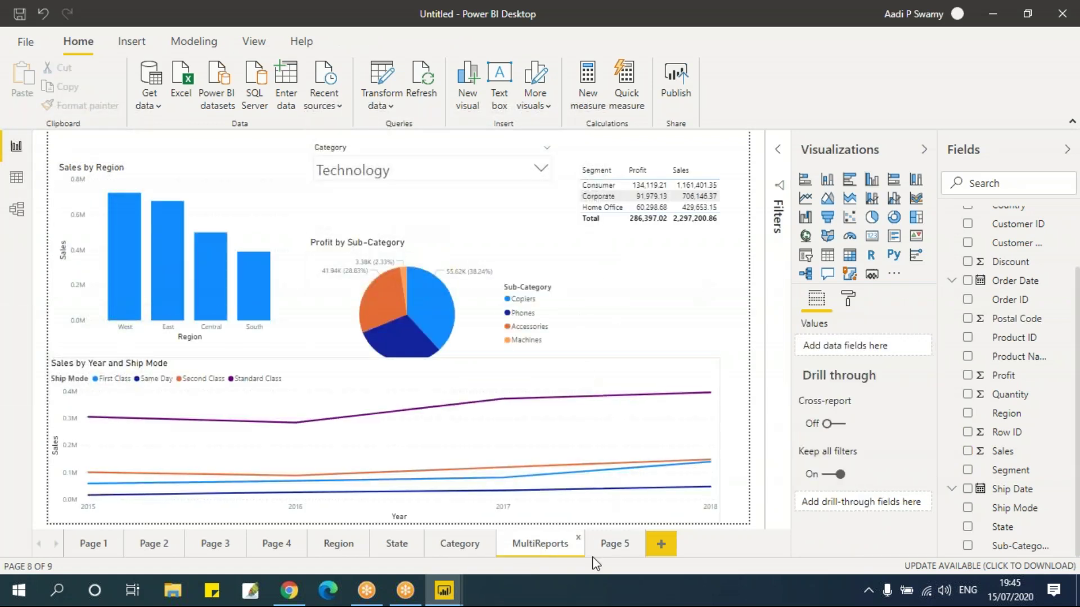
left_click(610, 545)
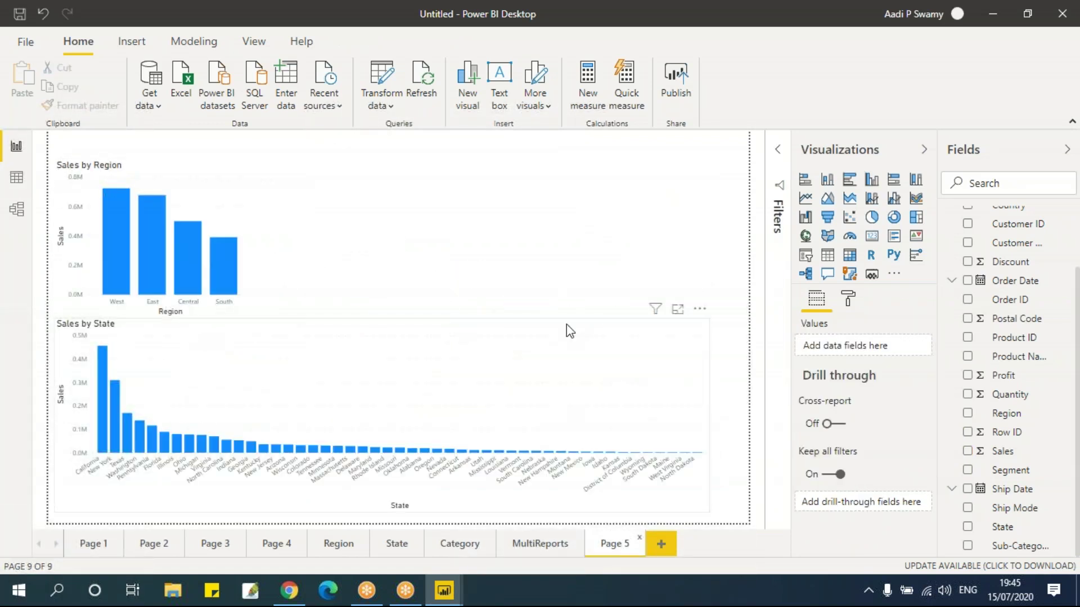
With West selected, compare the filter and highlight interactions on the State chart and leave it set to filter.
left_click(111, 220)
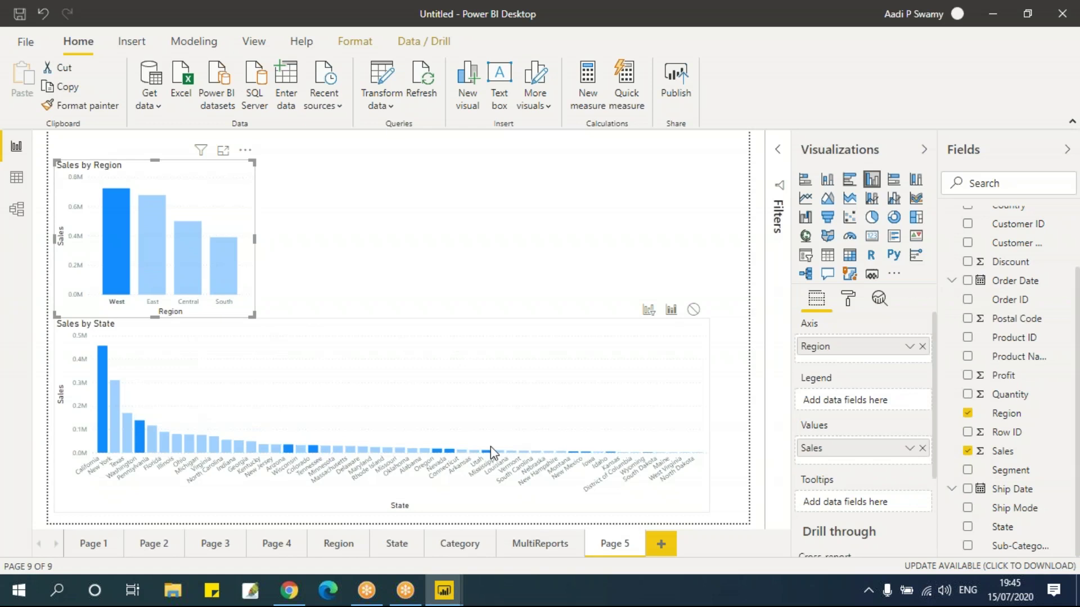
left_click(648, 310)
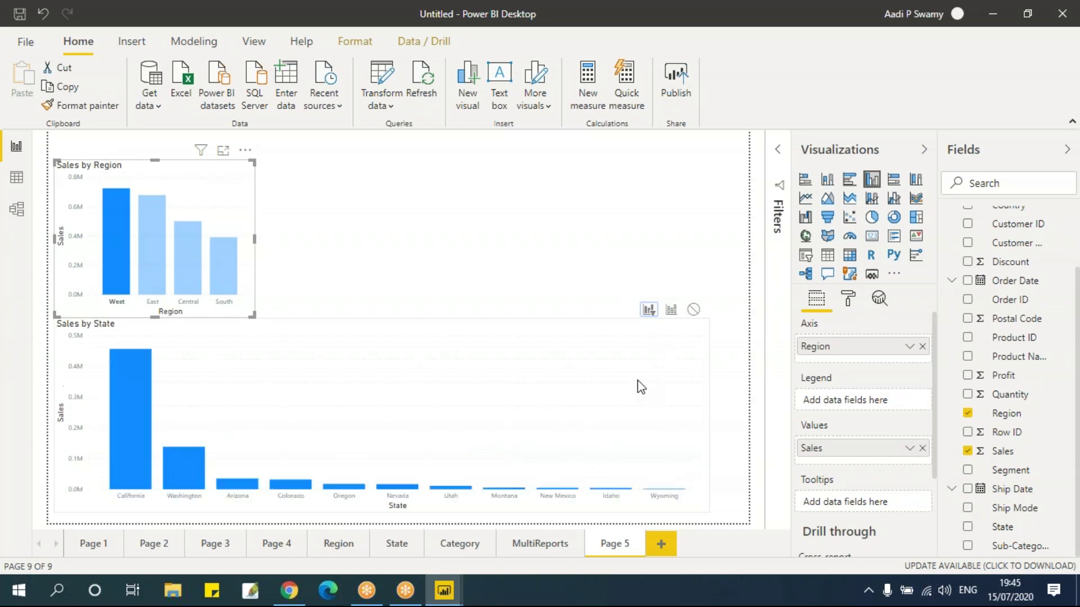
left_click(671, 310)
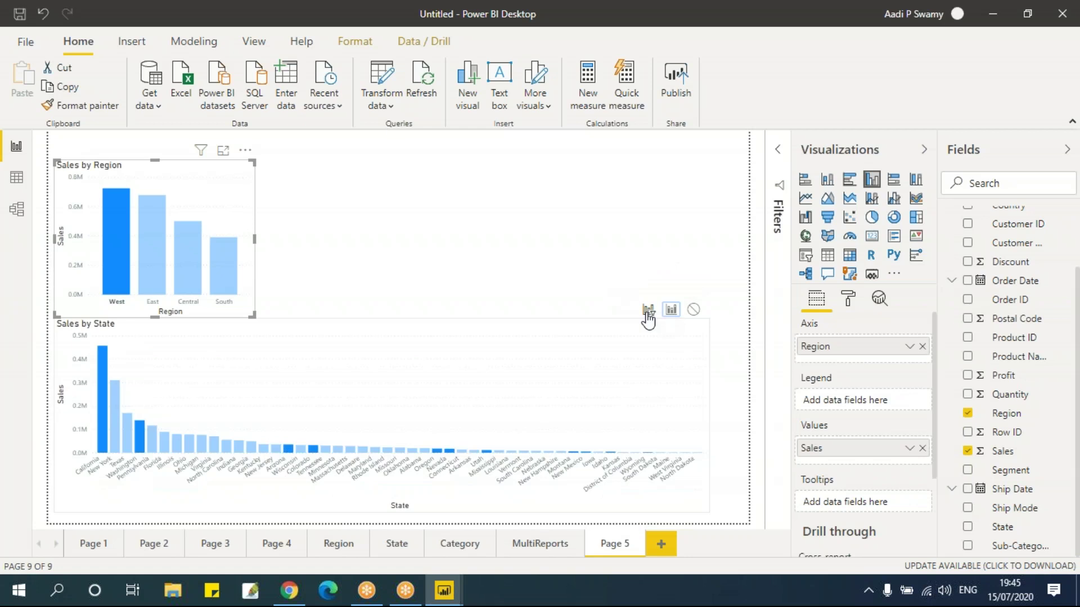
left_click(648, 311)
Test the State chart's filtering by selecting each region bar in turn, finishing on Central.
left_click(183, 275)
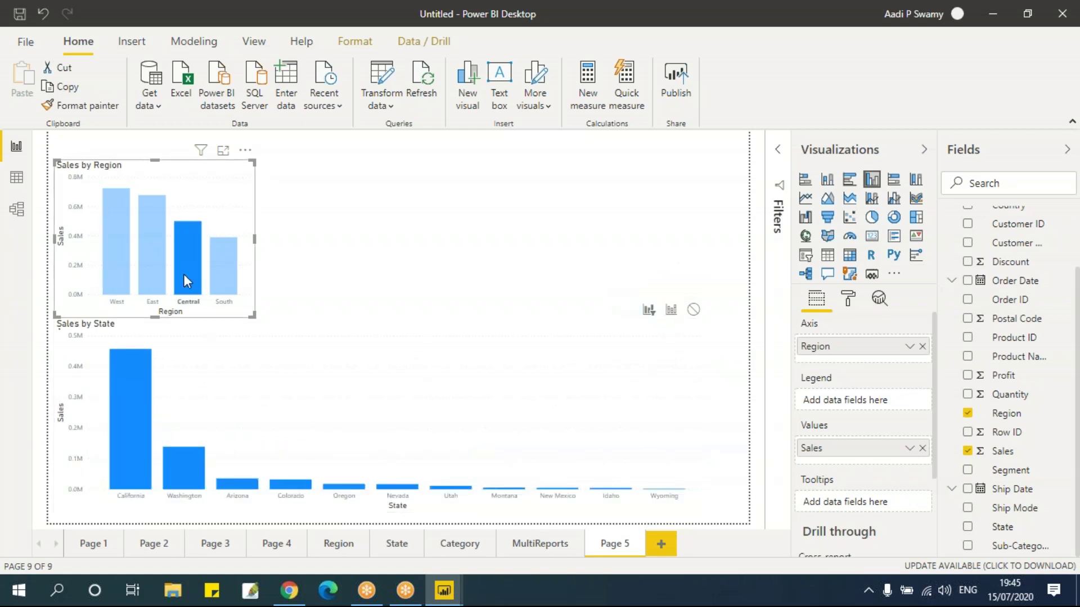
left_click(153, 267)
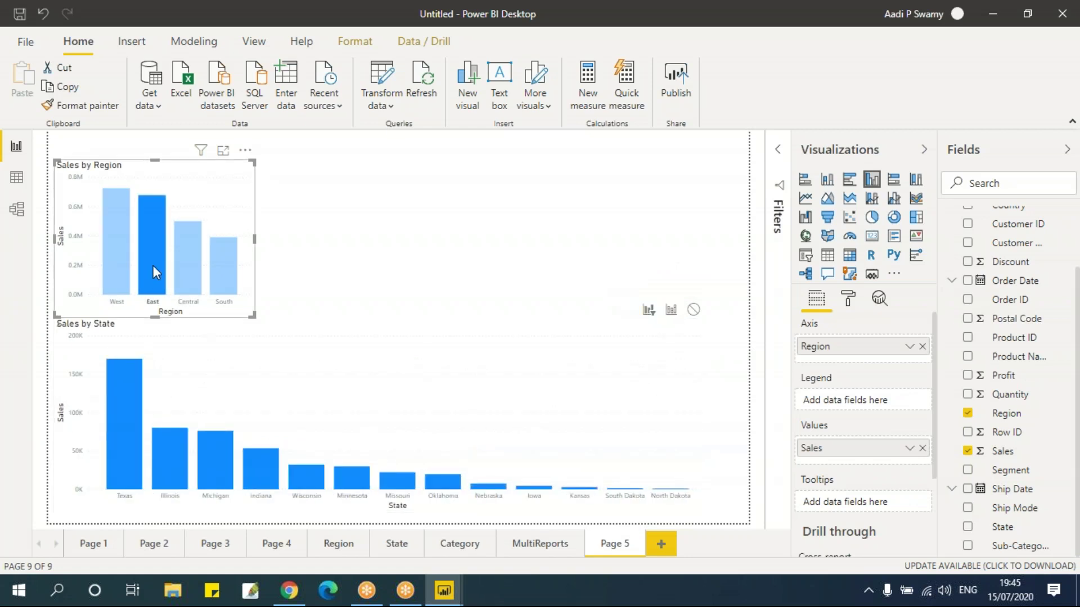
left_click(221, 277)
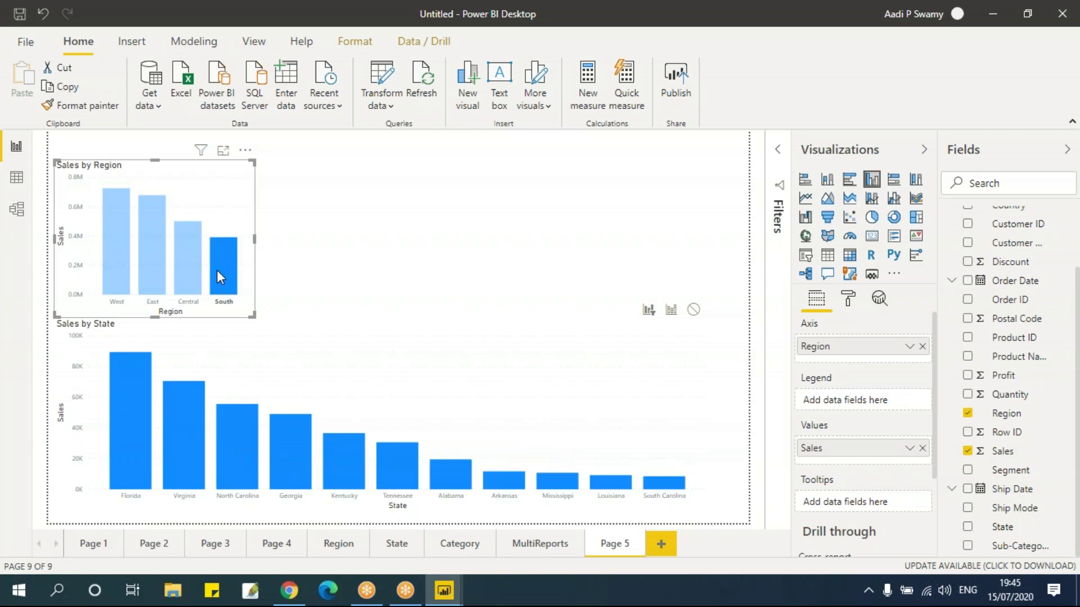
left_click(116, 266)
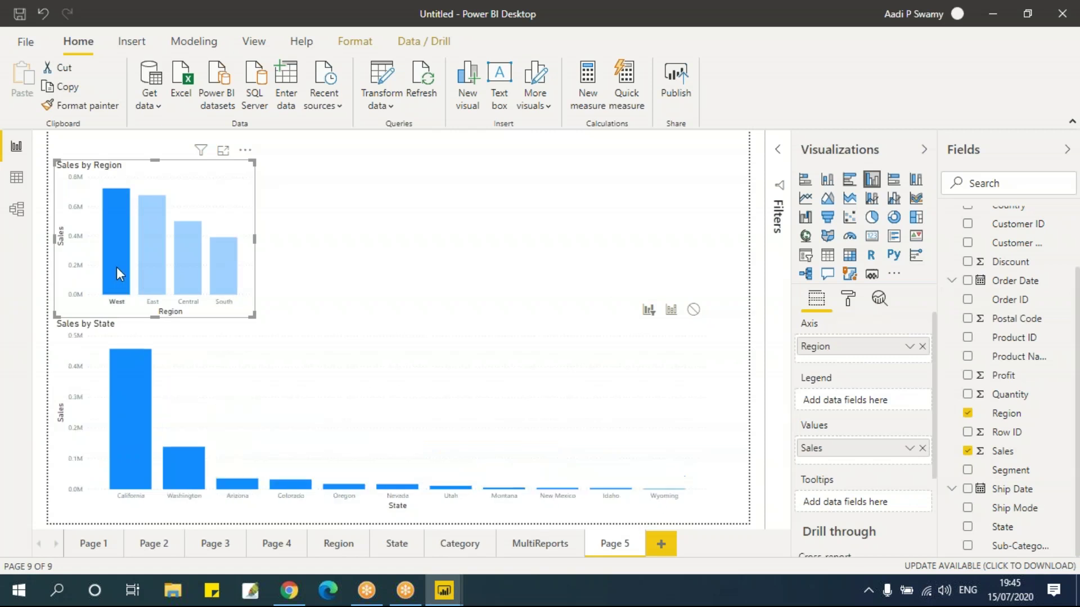
left_click(157, 273)
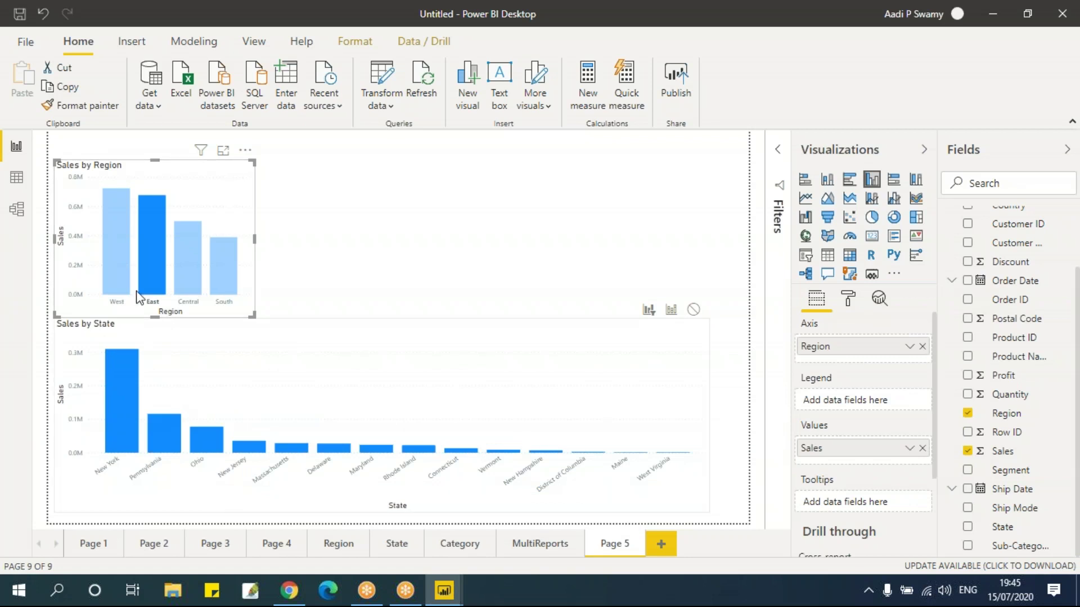
left_click(194, 274)
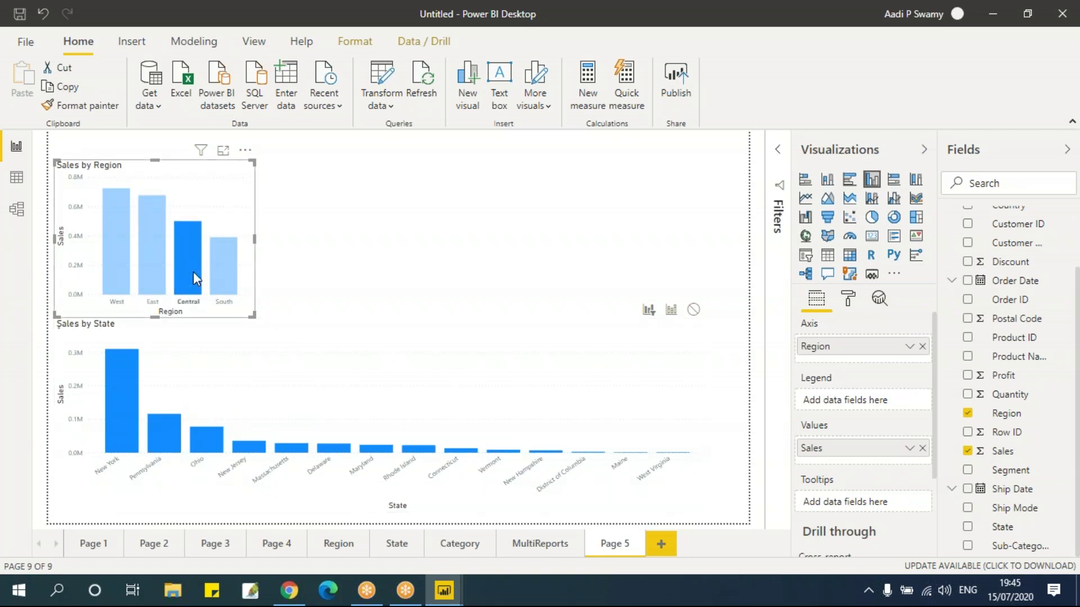
Create a pie chart of Sales by Category in the empty area beside the Sales by Region chart.
left_click(436, 233)
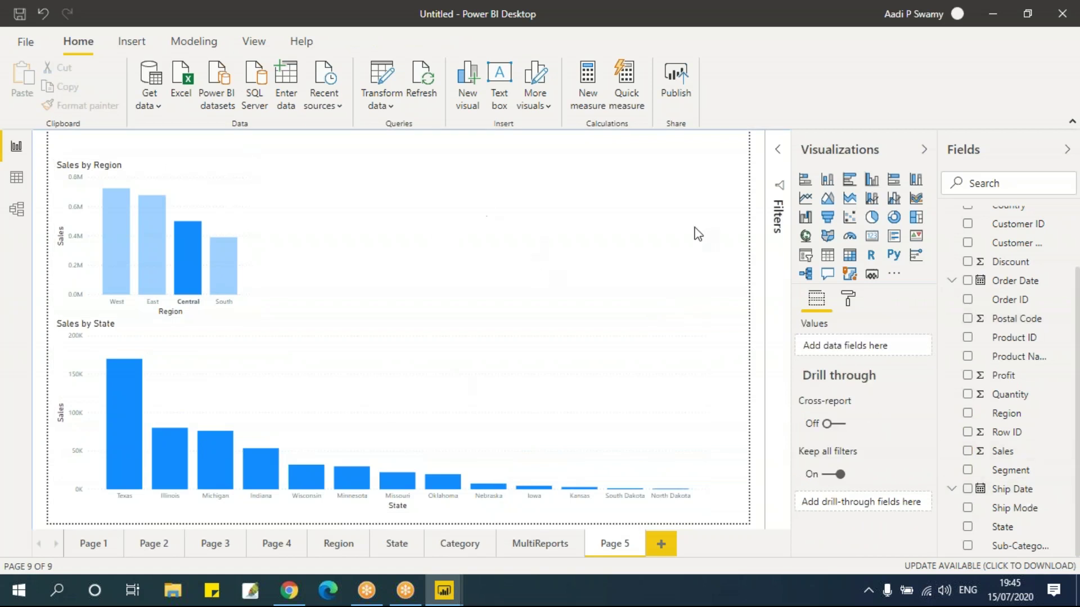
scroll(995, 314, "up", 2)
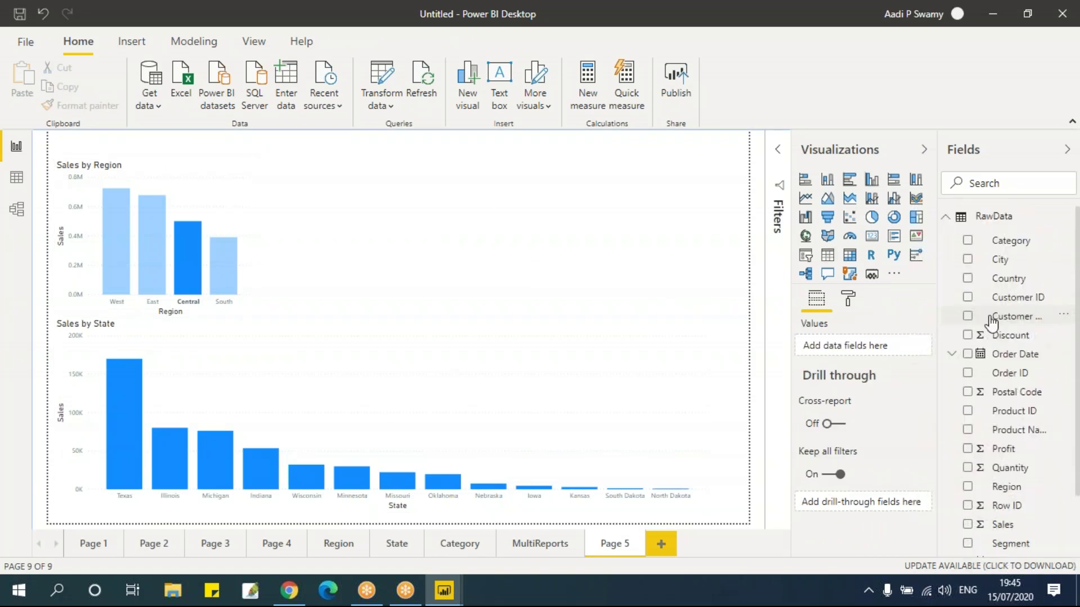
left_click(967, 241)
scroll(970, 448, "down", 3)
left_click(967, 451)
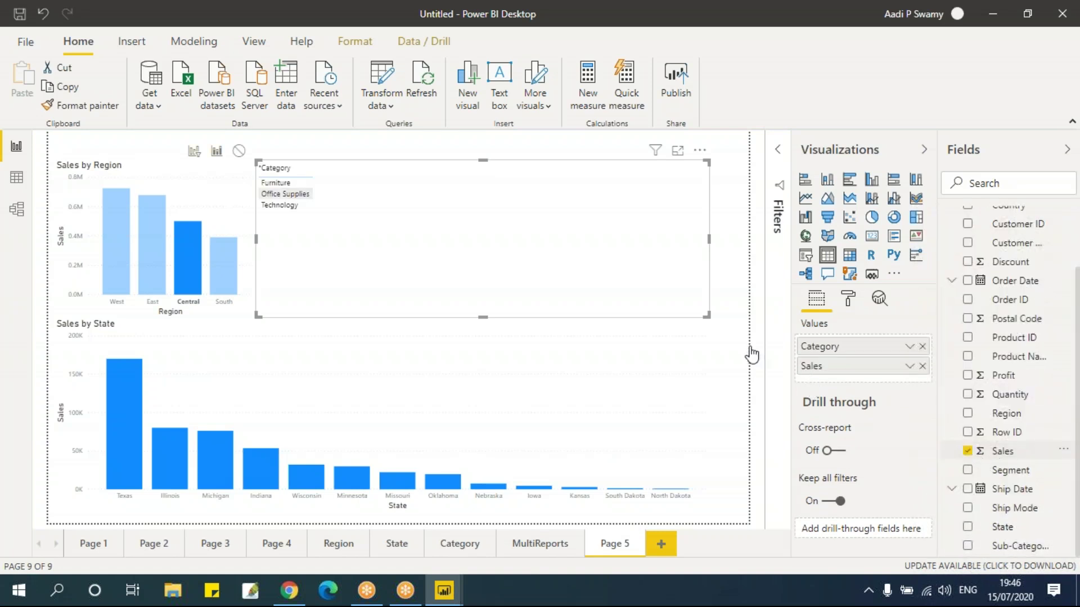
left_click(873, 181)
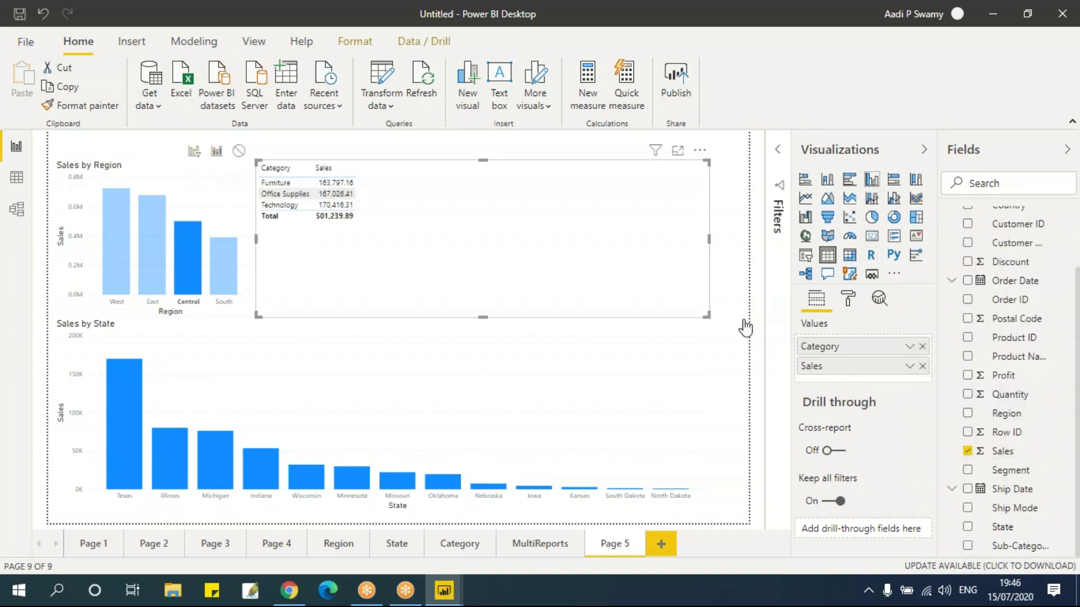
left_click(872, 219)
Narrow the Sales by Category pie chart and move it toward the middle of the page's upper area.
left_click_drag(707, 318, 491, 317)
left_click_drag(464, 172, 557, 160)
left_click(674, 191)
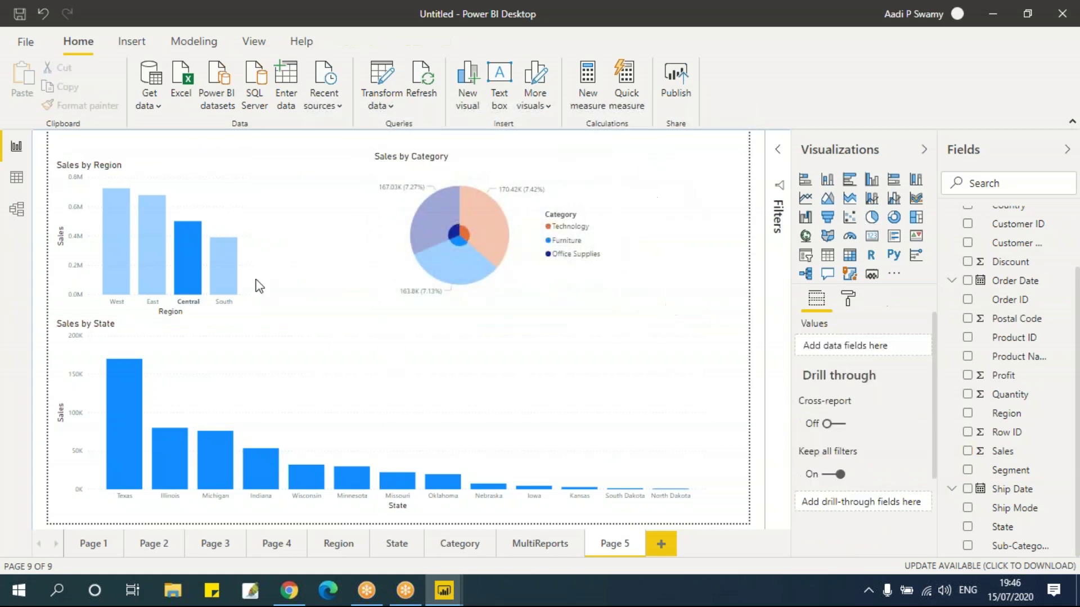
Set the Region chart to filter the Category pie instead of highlighting it, and test with the Central, South and East bars.
left_click(156, 235)
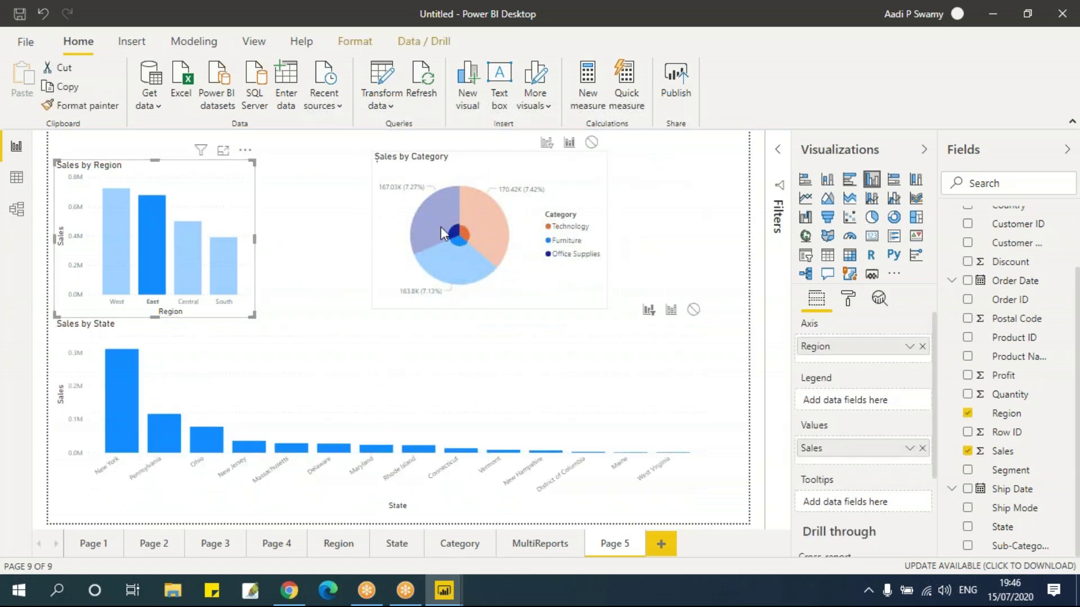
left_click(114, 227)
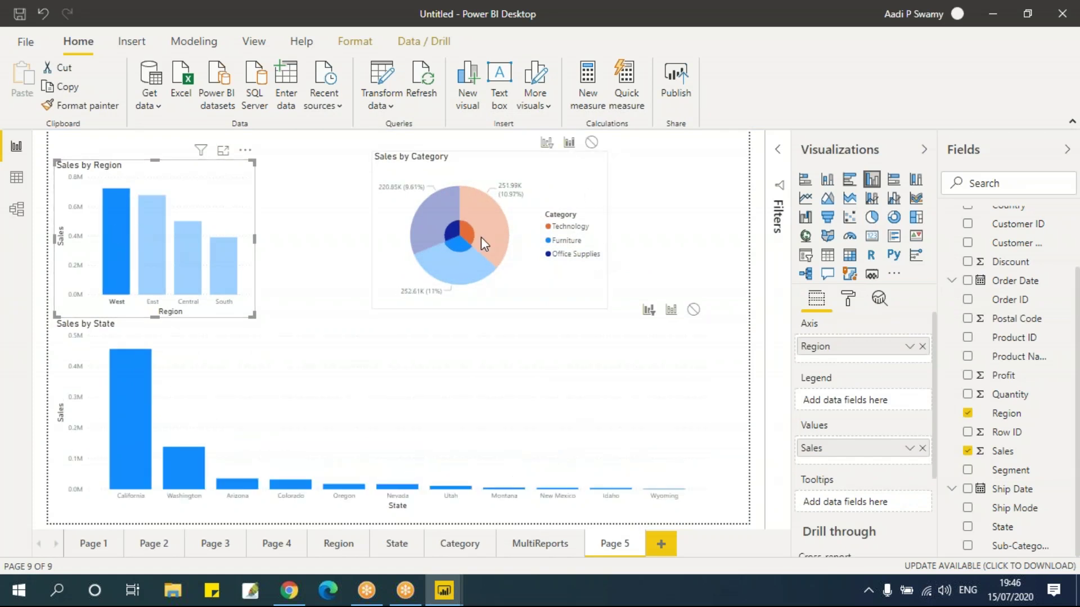
left_click(547, 144)
left_click(188, 254)
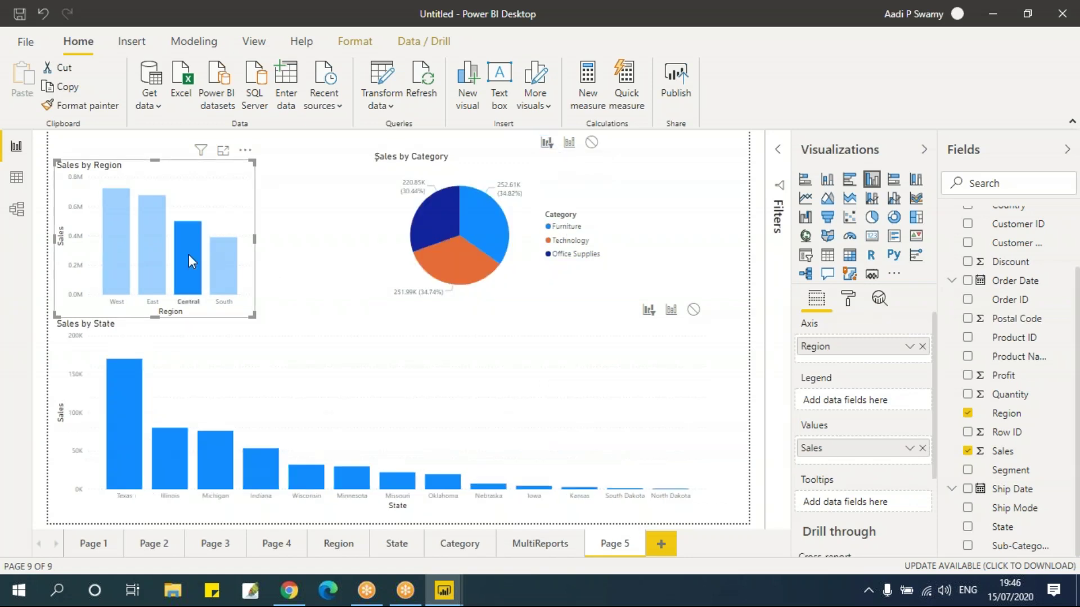
left_click(226, 268)
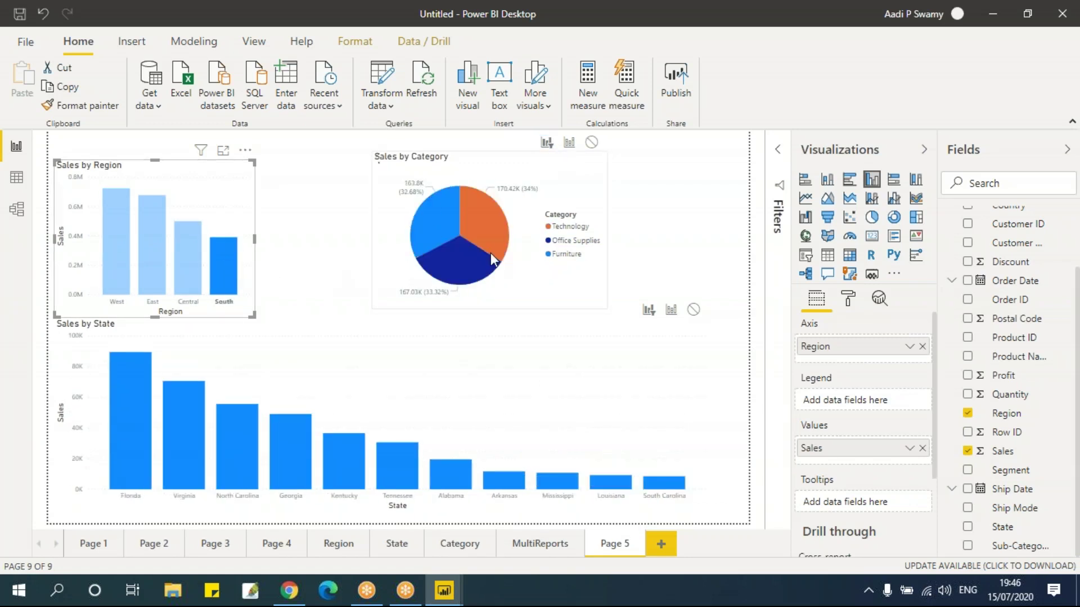
left_click(166, 257)
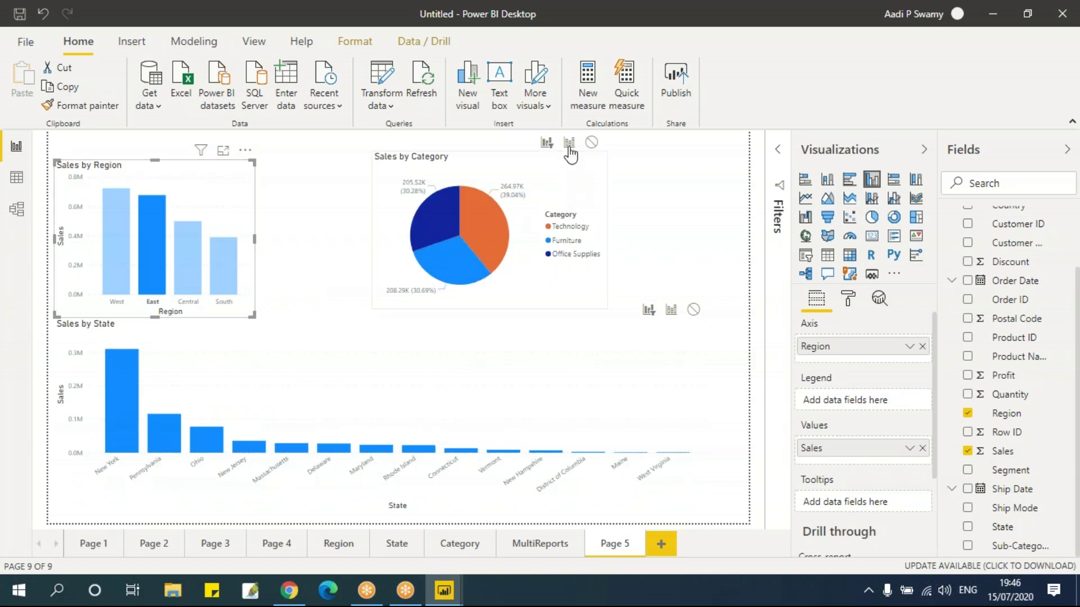
Switch the Category pie's interaction back to highlight and test it with the South, Central and East bars.
left_click(569, 142)
left_click(229, 272)
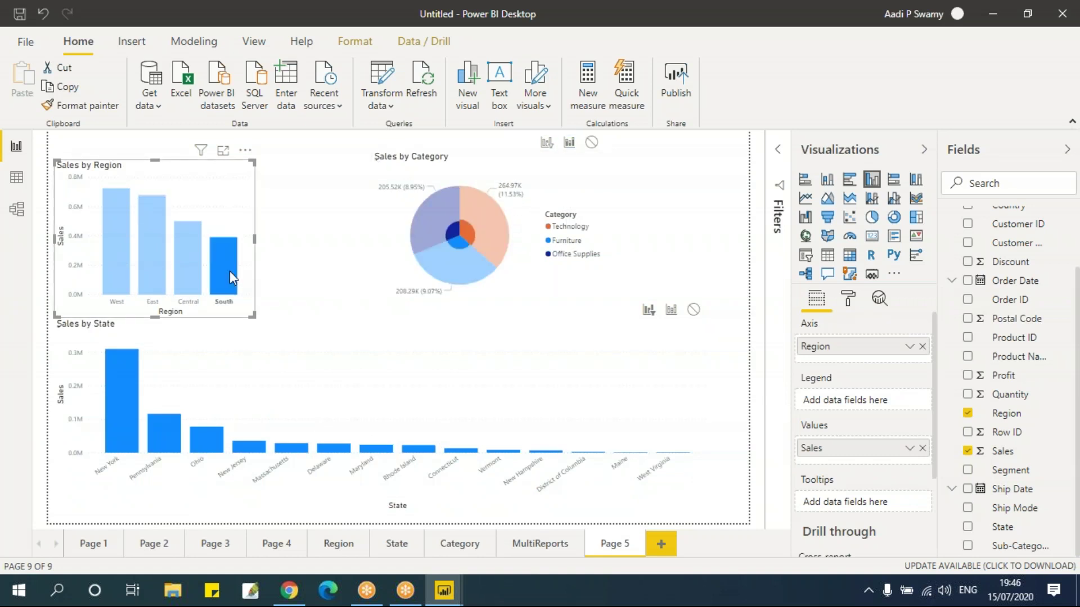
left_click(193, 264)
left_click(144, 258)
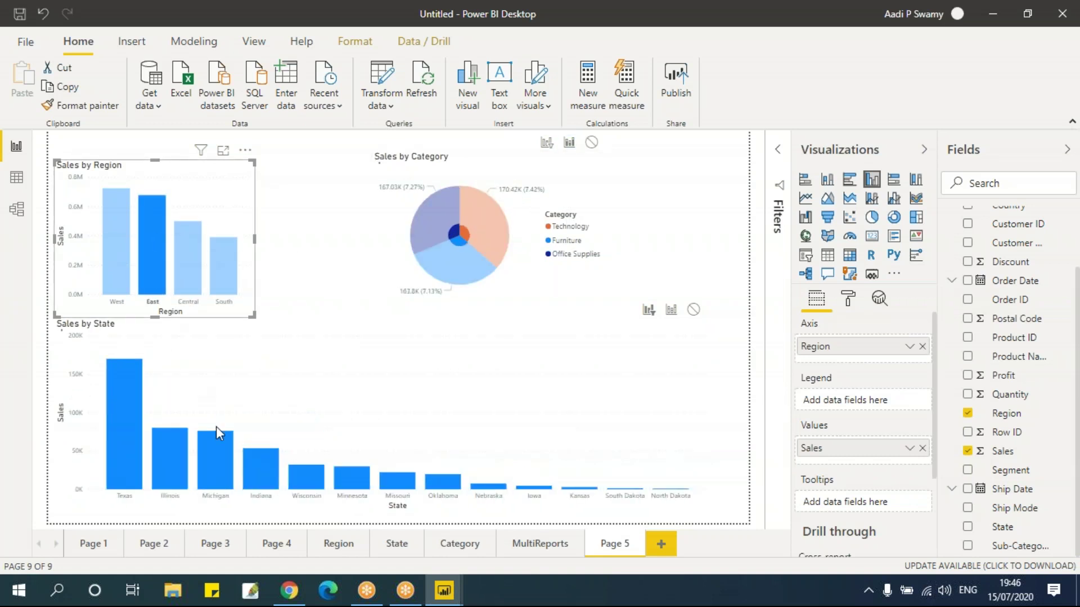
Set the Region chart's interaction with the Category pie to none and test it by selecting Central, South, East and West.
left_click(591, 143)
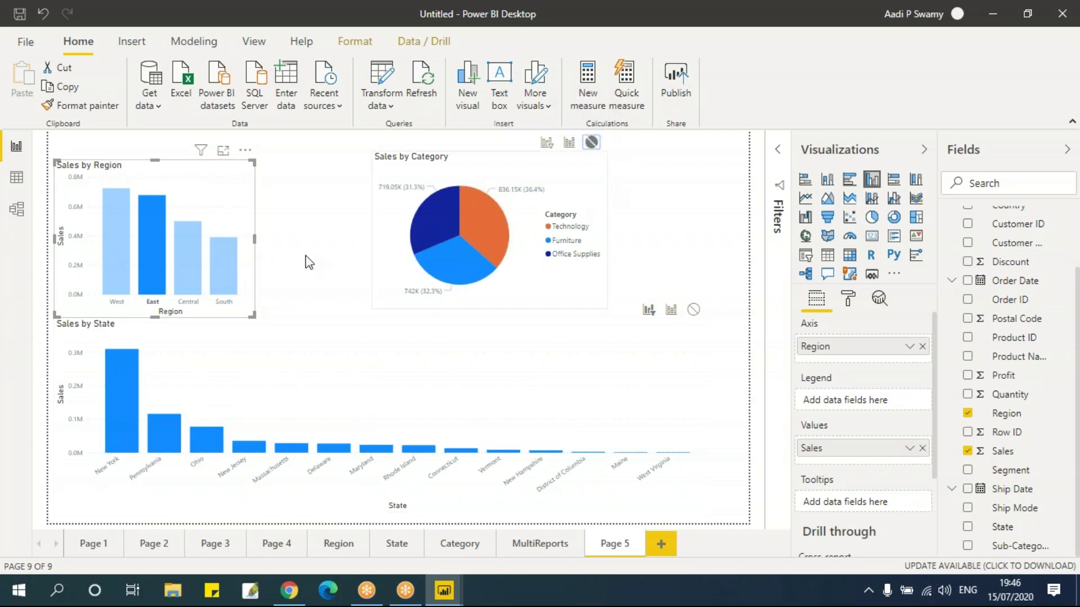
left_click(190, 256)
left_click(225, 266)
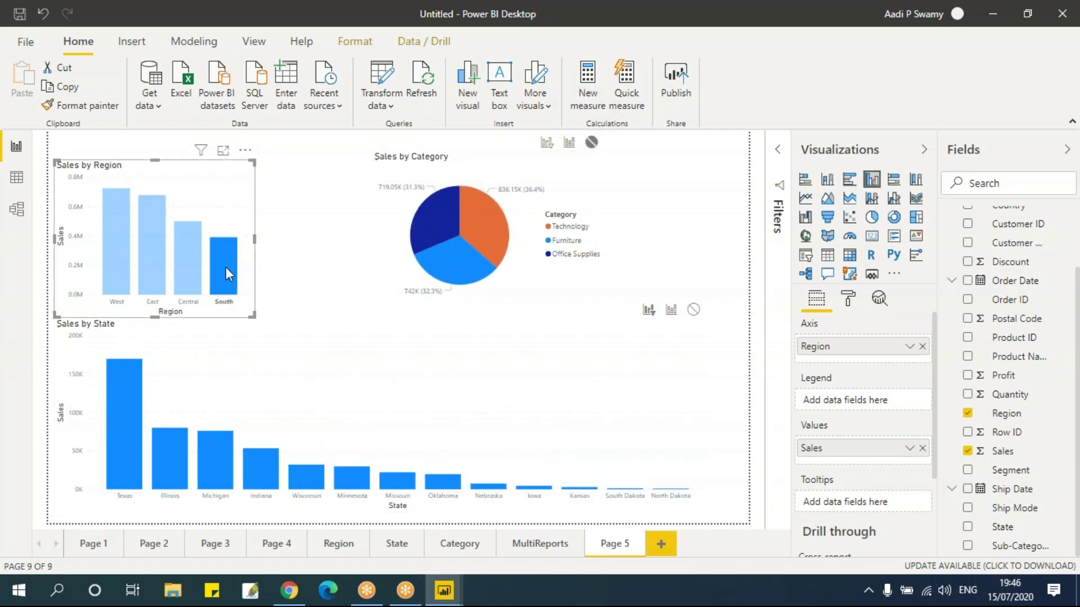
left_click(148, 248)
left_click(118, 253)
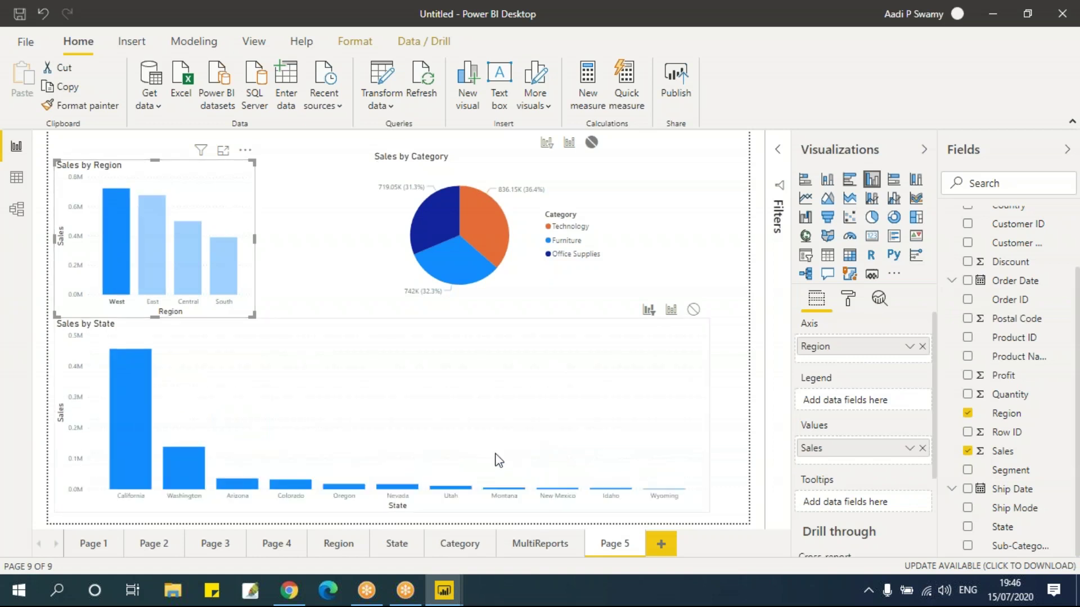
Move the Sales by Category pie closer to the Region chart and add a short Category slicer in the free space beside it.
left_click_drag(497, 163, 429, 162)
left_click(617, 187)
left_click(805, 255)
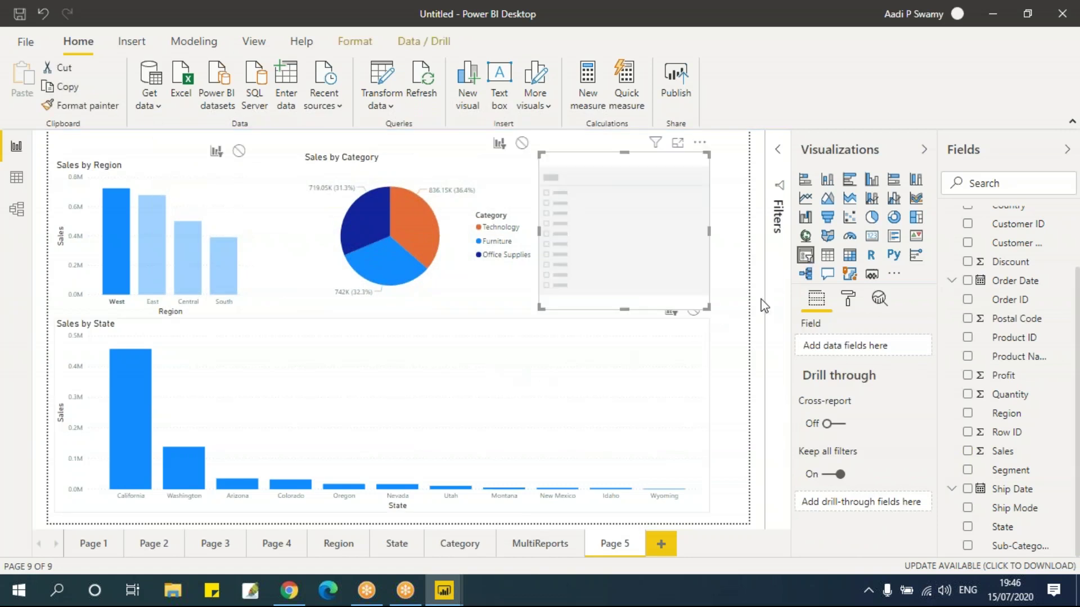
left_click_drag(708, 309, 731, 238)
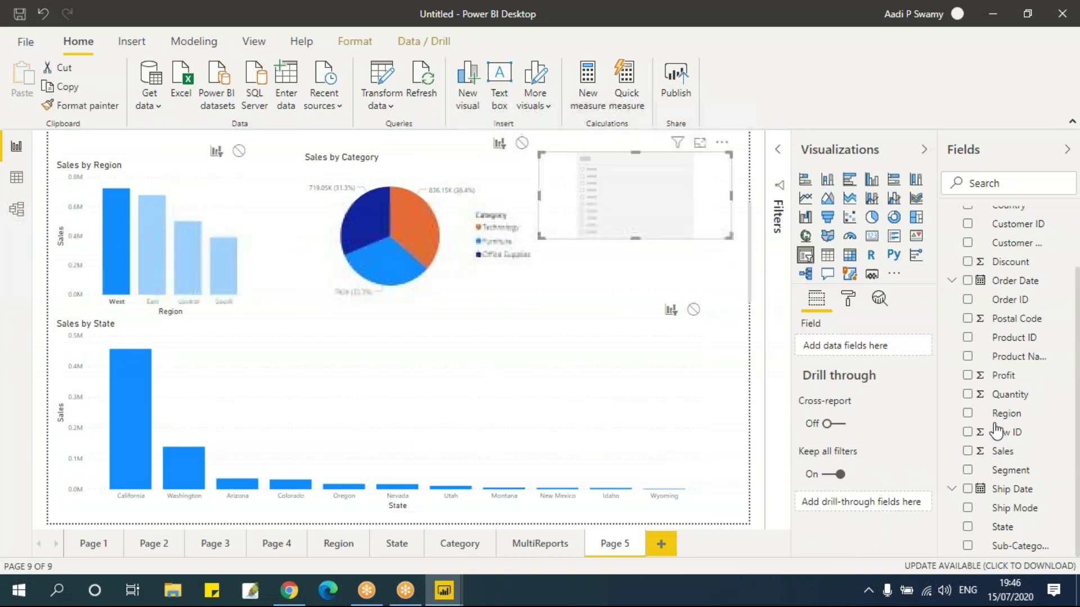
scroll(1009, 508, "up", 1)
scroll(1011, 507, "down", 2)
scroll(997, 434, "up", 2)
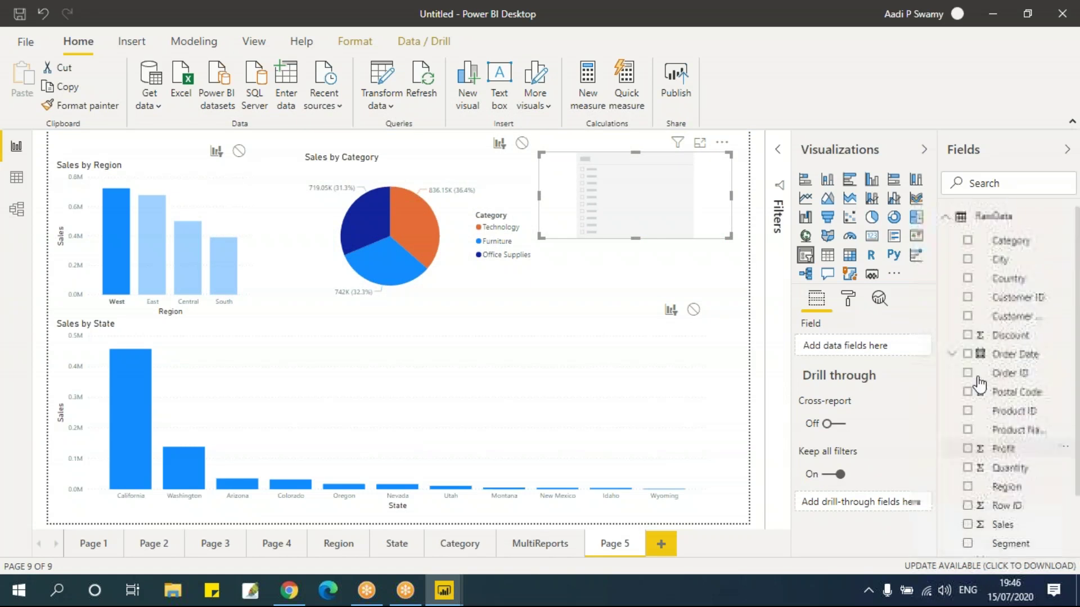
left_click(968, 241)
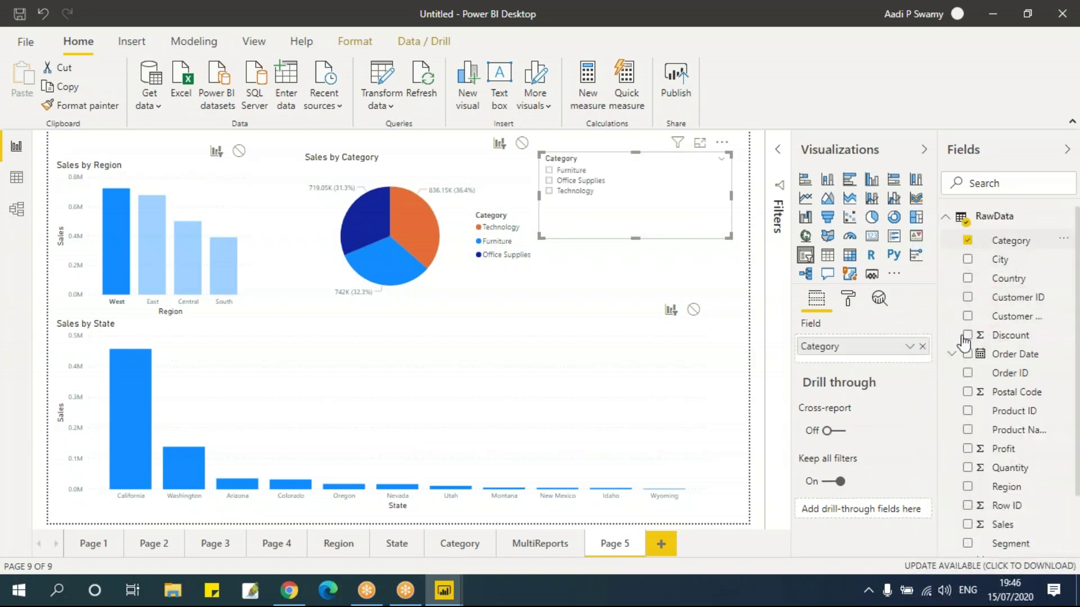
Replace Category with Sub-Category as the pie chart's legend and shift the Category slicer slightly away from the pie.
left_click(414, 170)
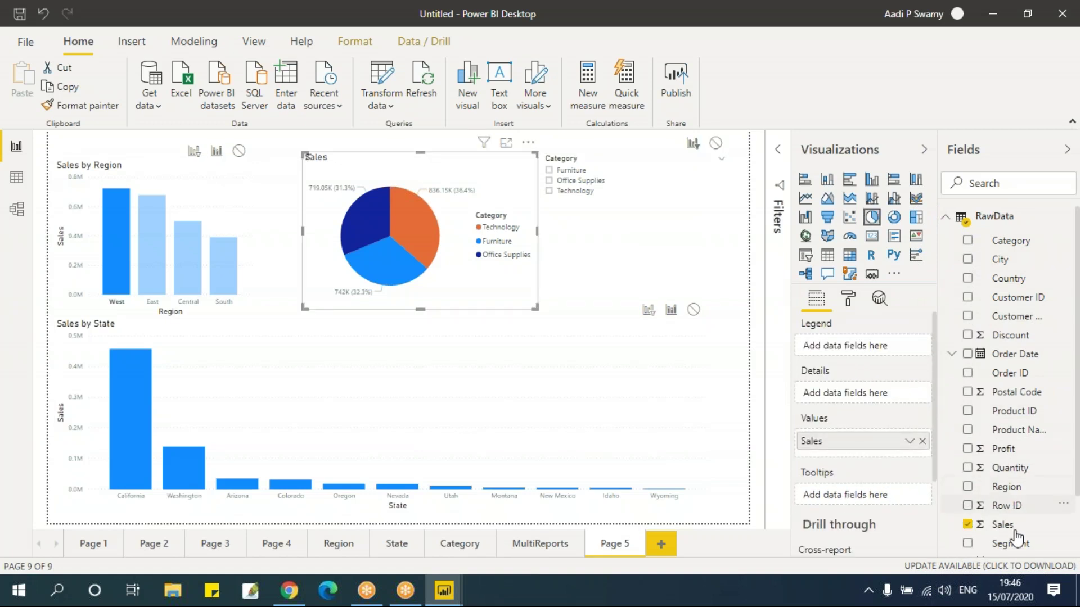
scroll(1009, 557, "down", 3)
left_click(967, 546)
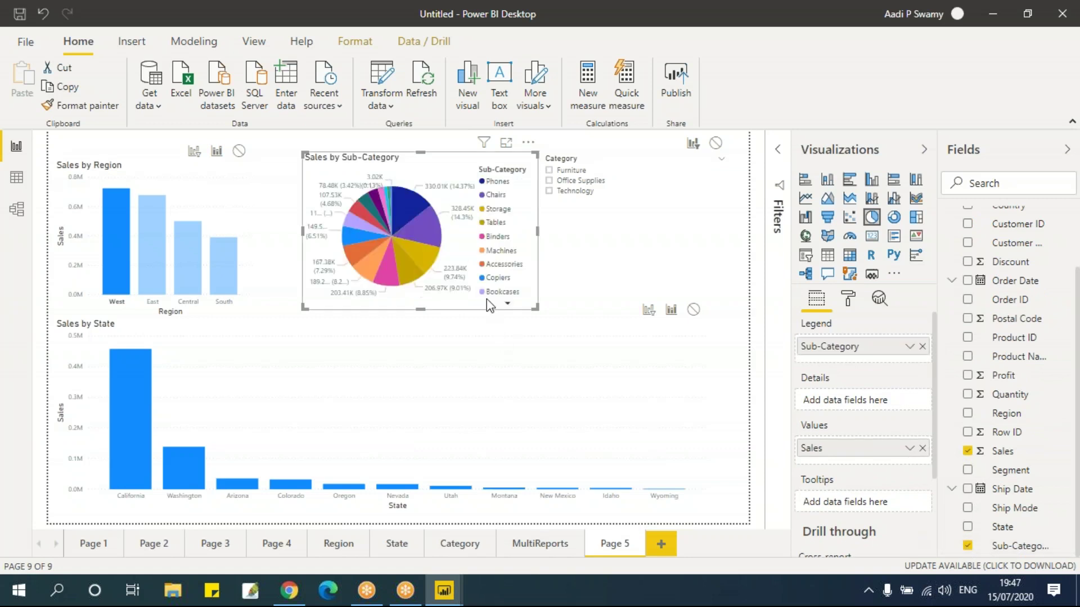
left_click(613, 163)
Test the Category slicer with Furniture, Office Supplies and Technology, clearing the West selection in the Region chart.
left_click(565, 171)
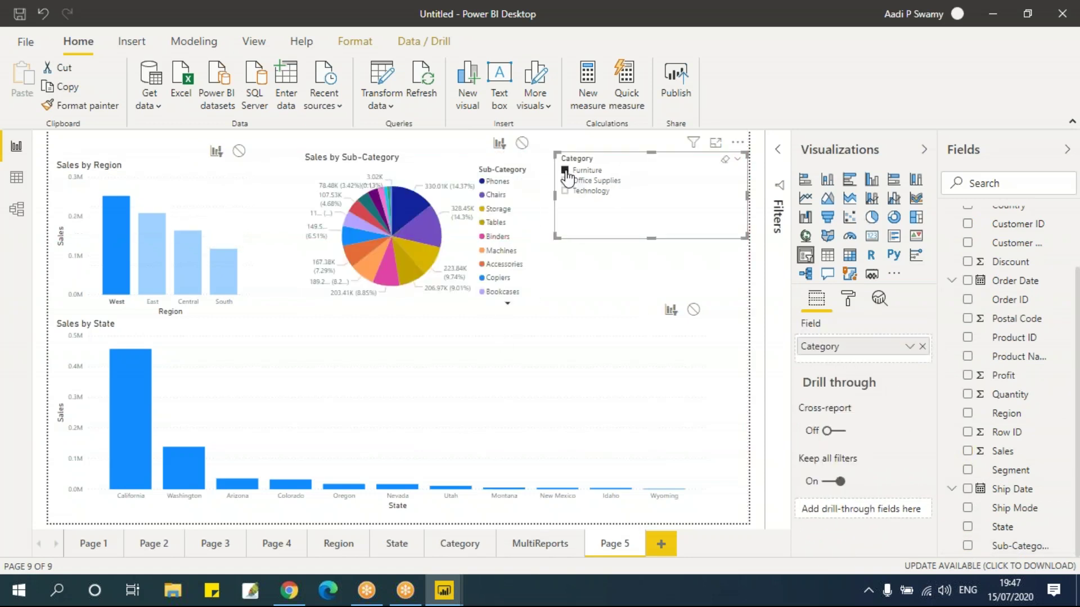
left_click(565, 181)
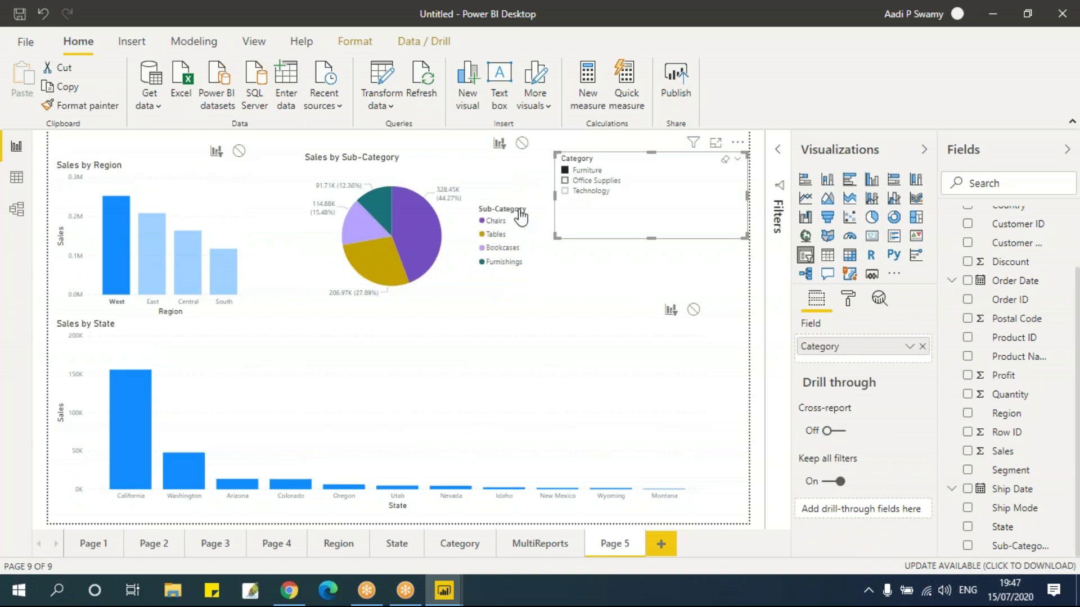
left_click(262, 240)
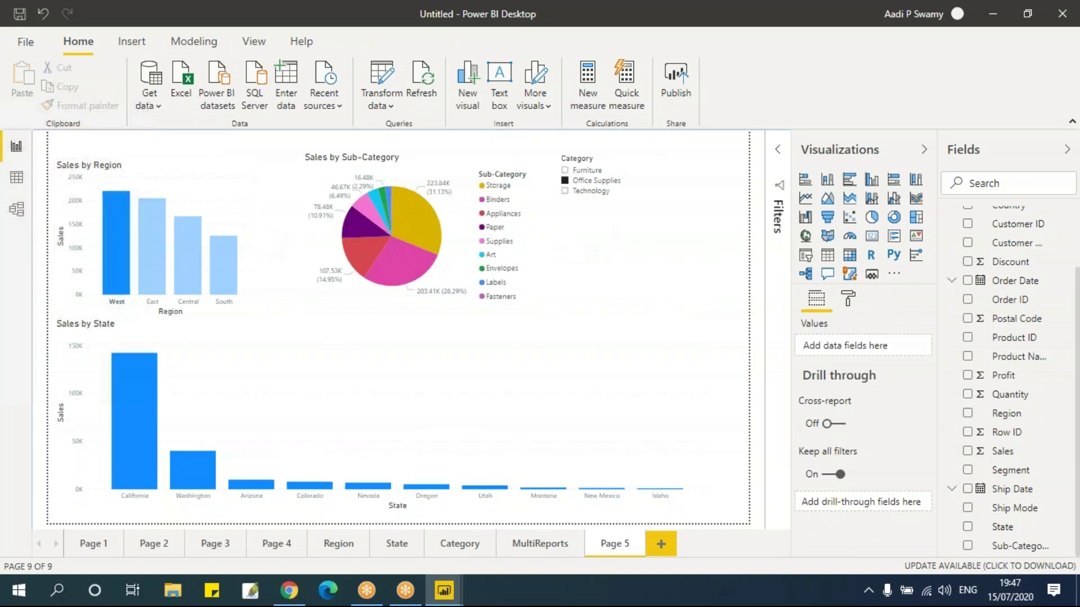
left_click(281, 278)
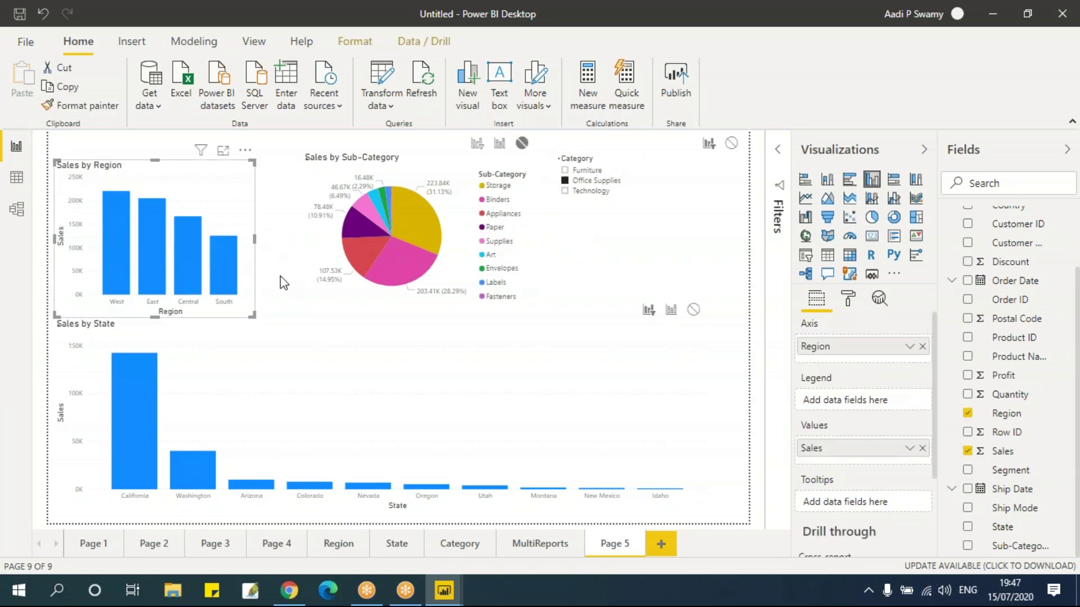
left_click(566, 194)
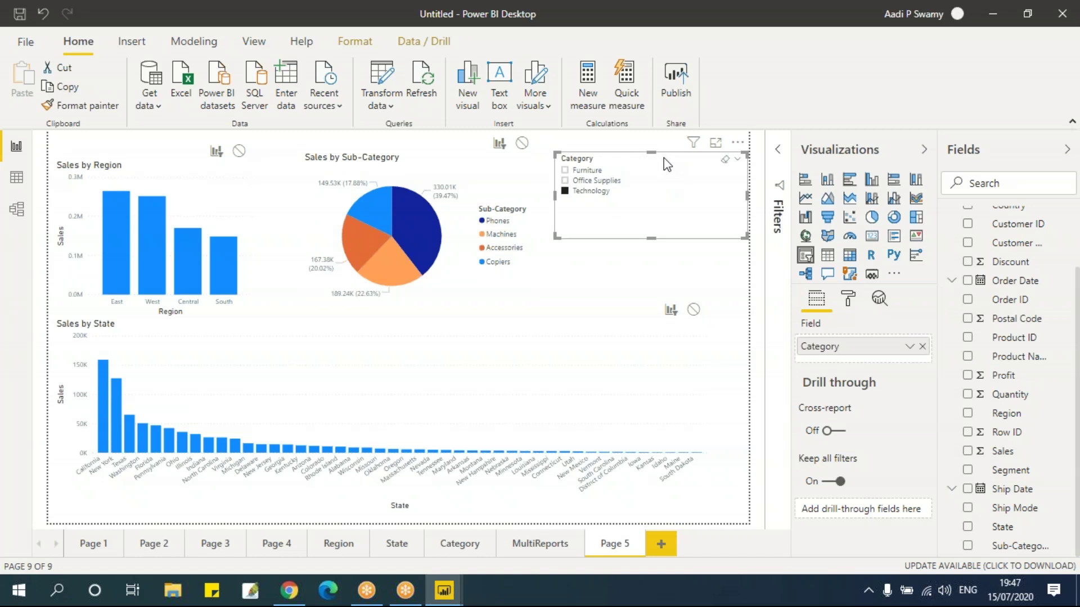
Set the Category slicer's interaction with the Region and State charts to none and test it with Office Supplies, Technology and Furniture.
left_click(355, 41)
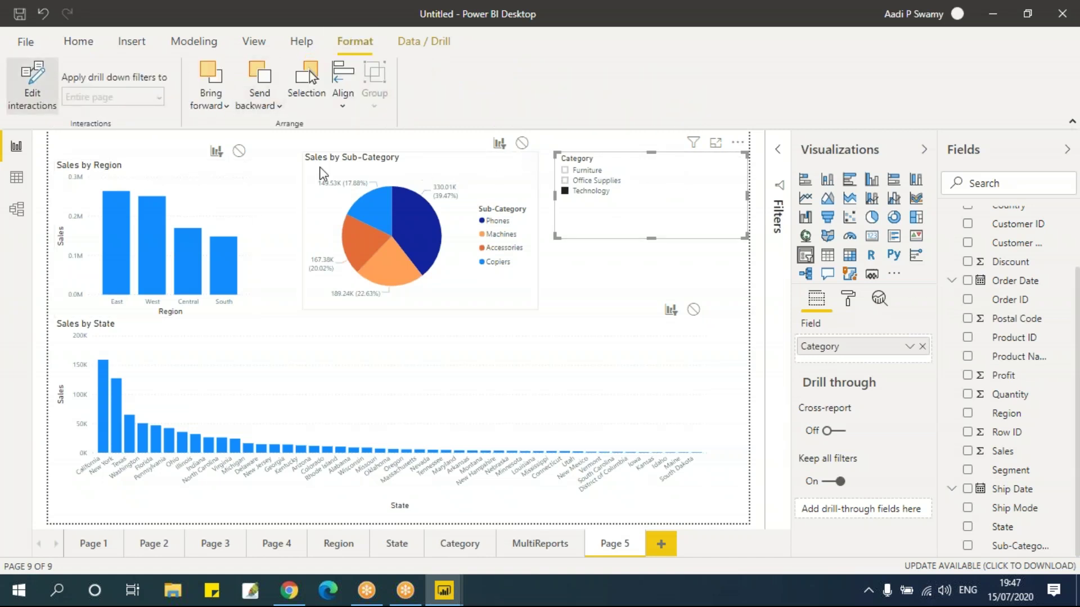
left_click(239, 150)
left_click(694, 310)
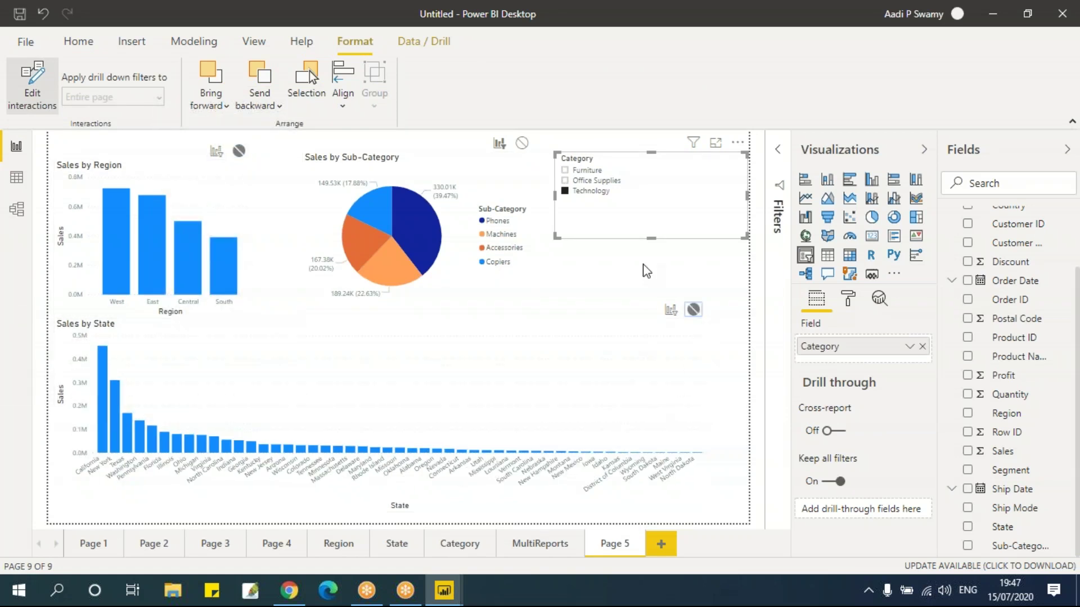
left_click(566, 171)
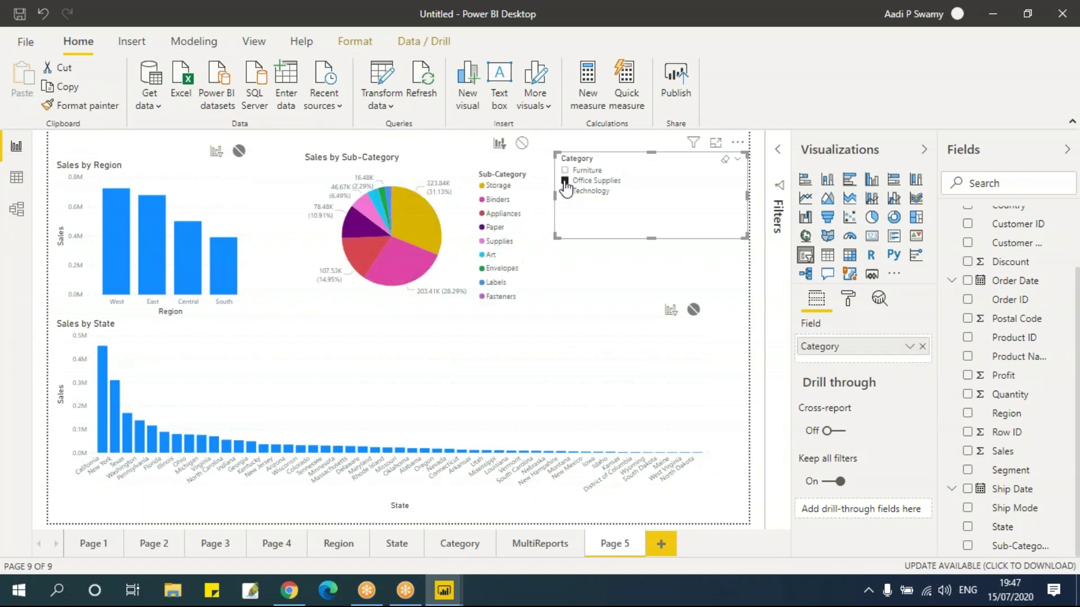
left_click(565, 191)
left_click(564, 170)
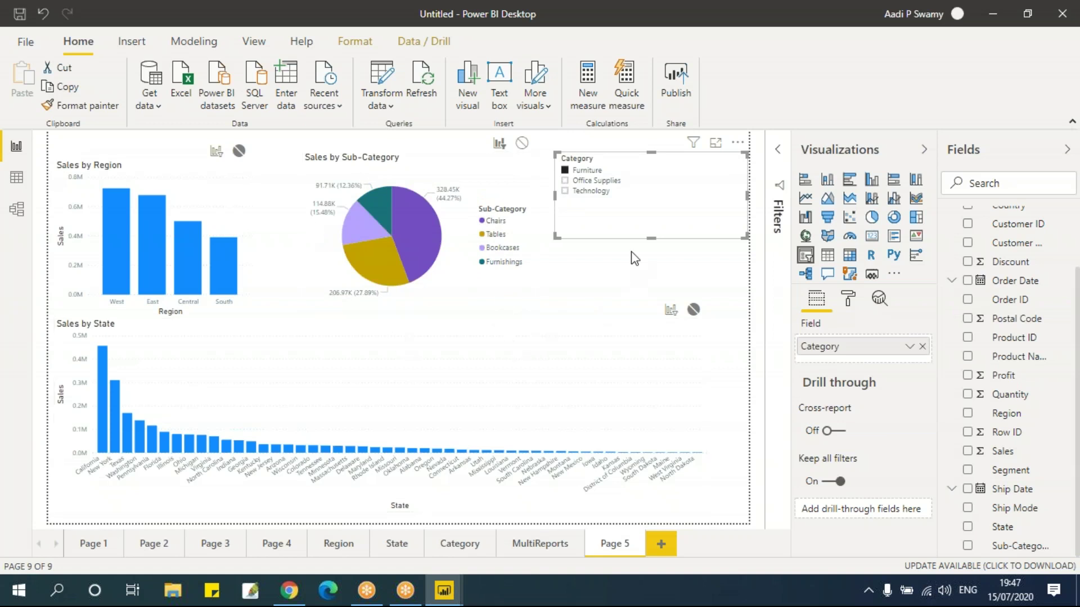
left_click(623, 287)
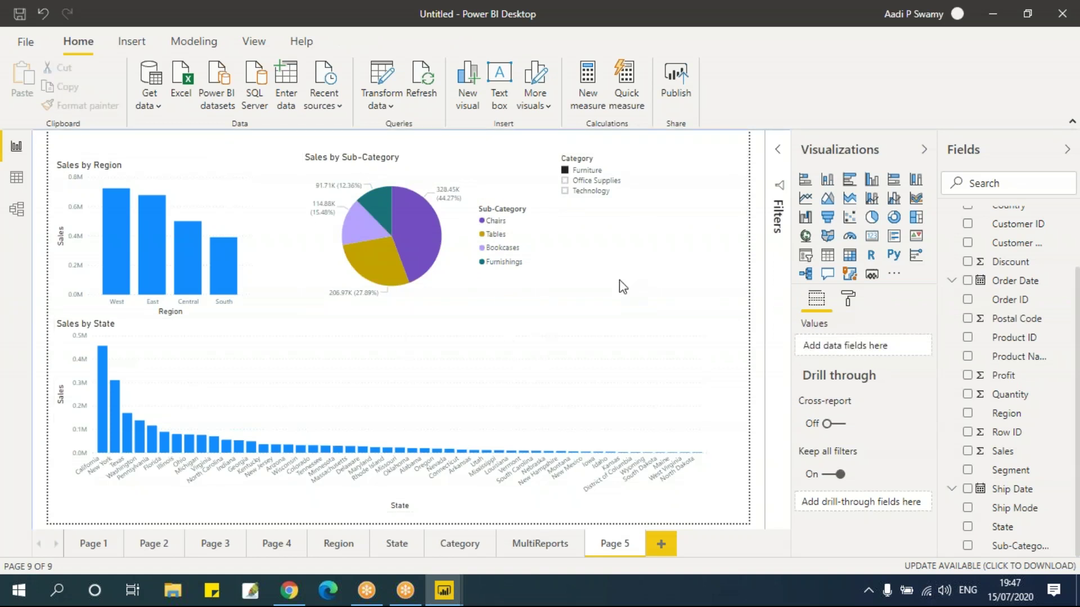